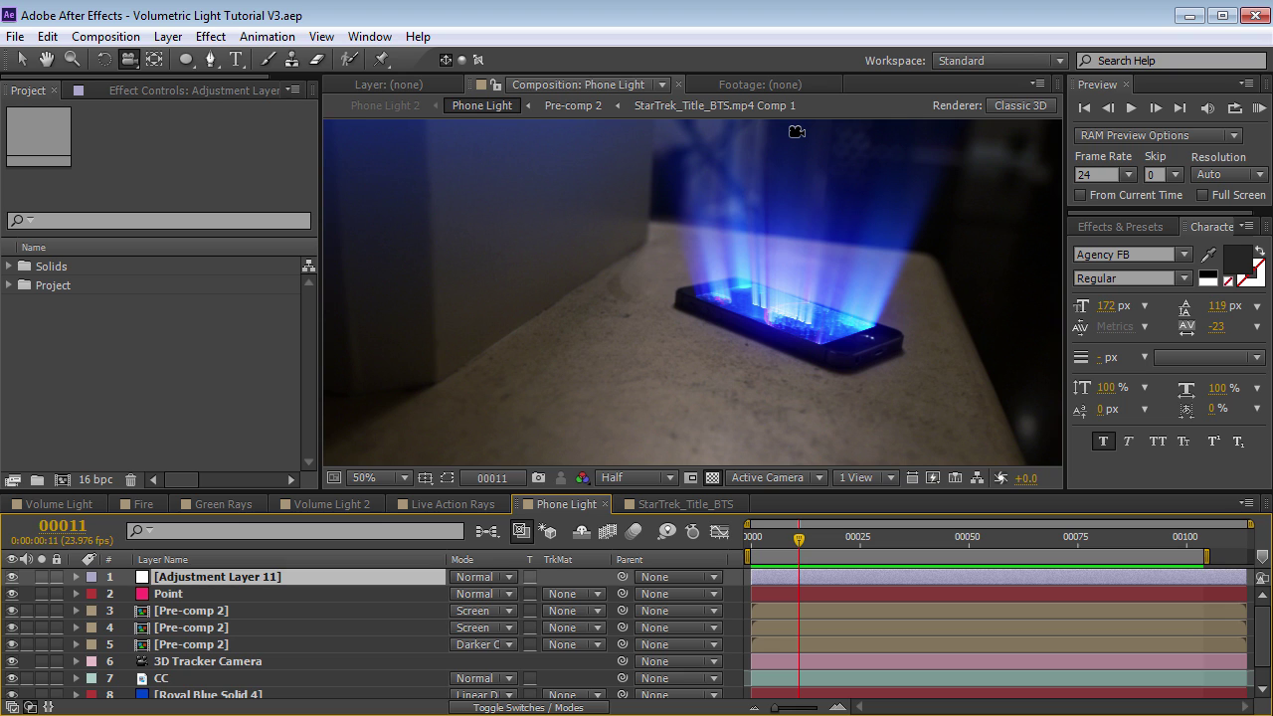
- Review the Phone Light preview, scrub back to frame 11, and scrub briefly through the Live Action Rays composition
key("v")
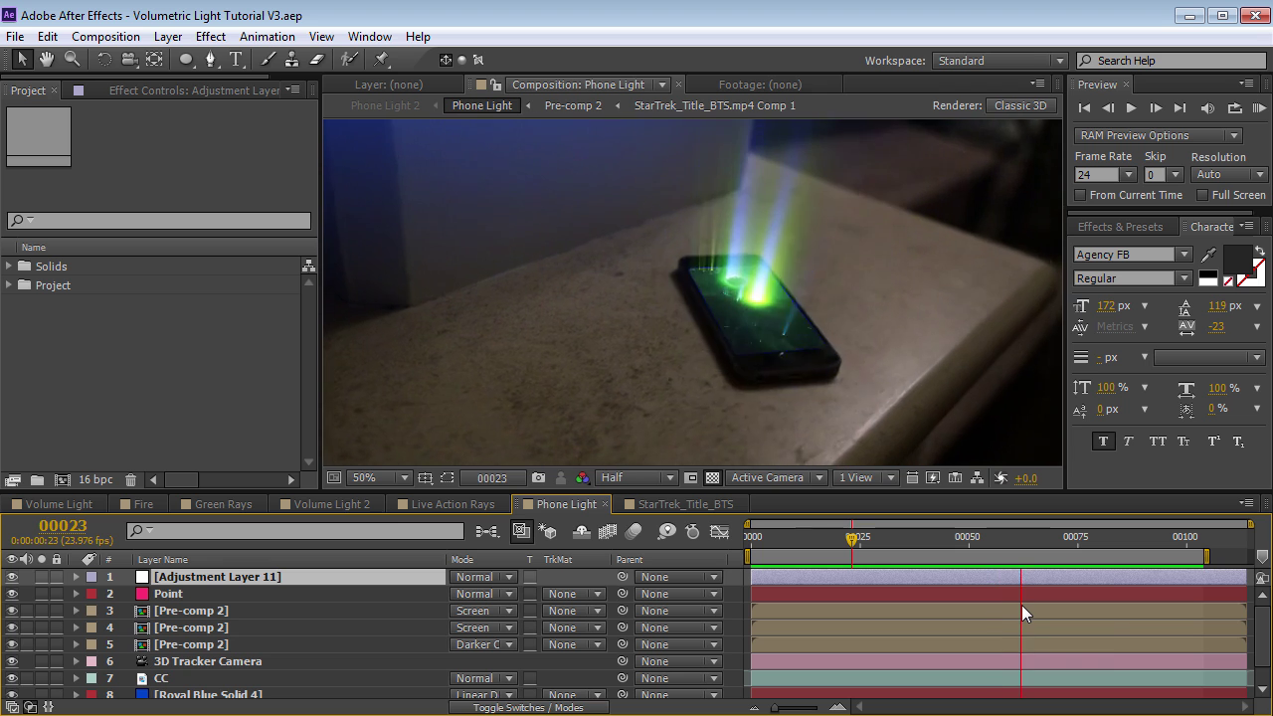
left_click(1021, 605)
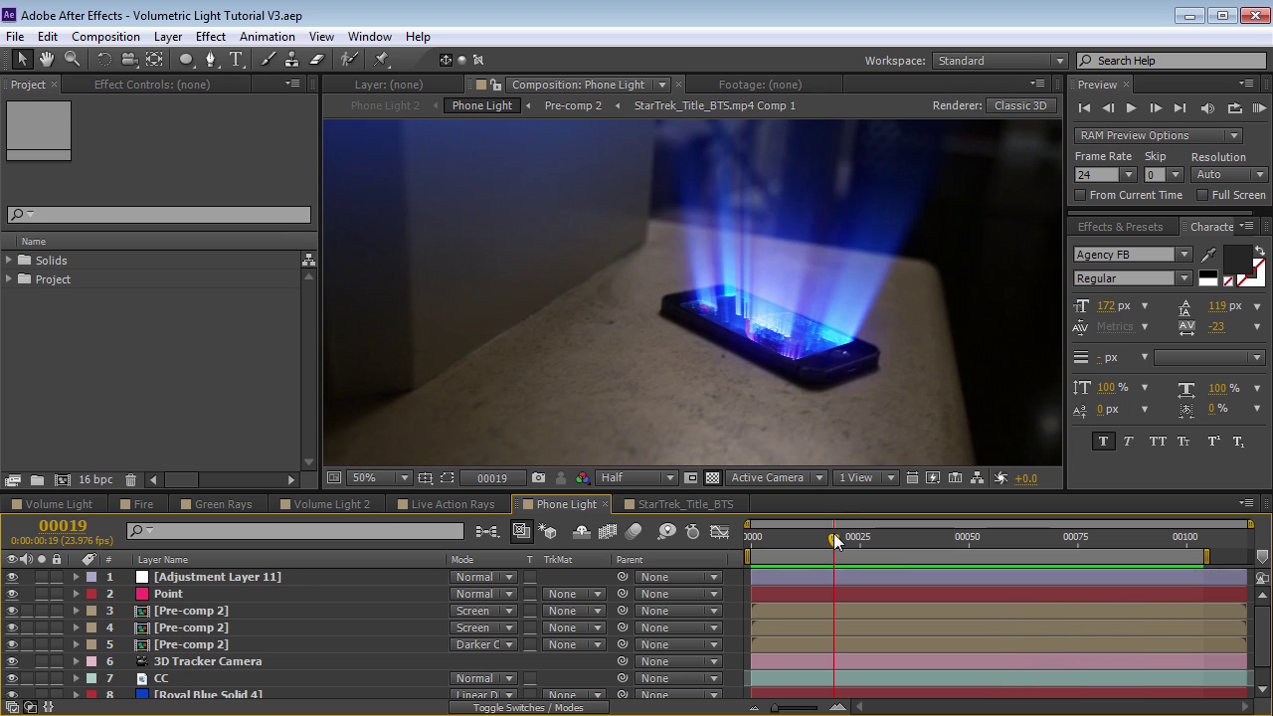
left_click_drag(833, 537, 801, 536)
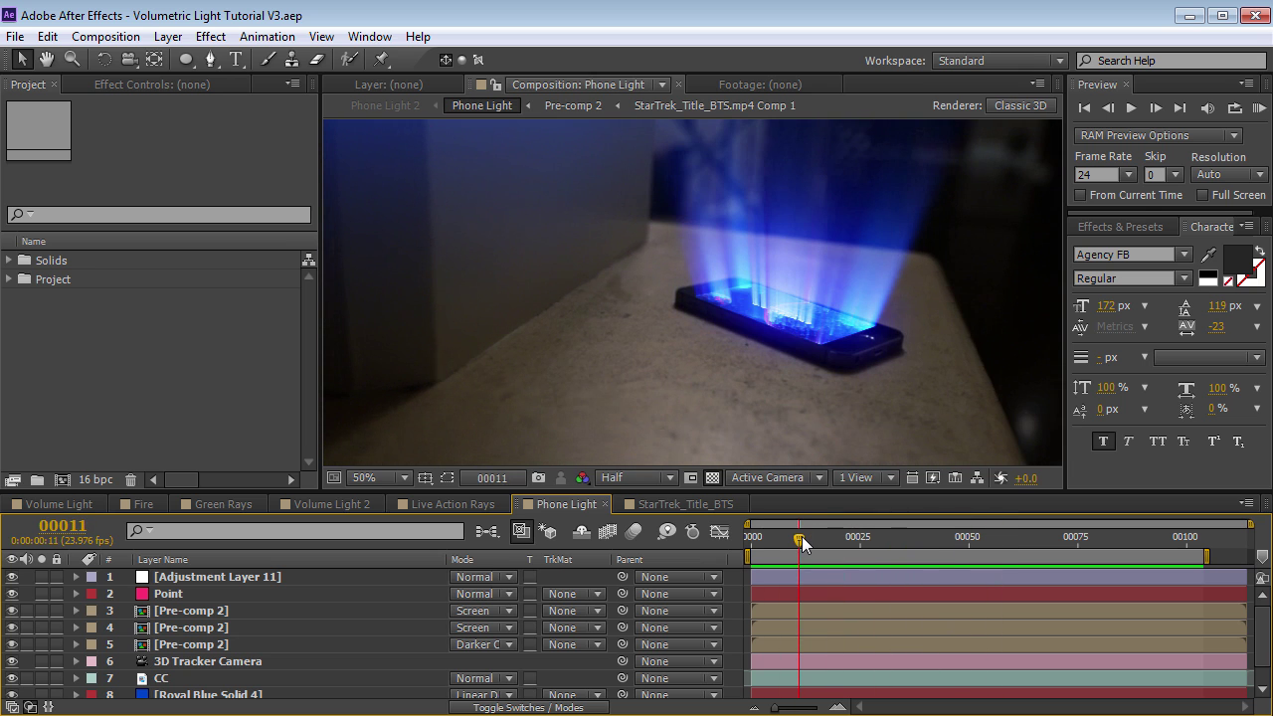
left_click(452, 504)
left_click_drag(748, 538, 798, 558)
left_click(545, 507)
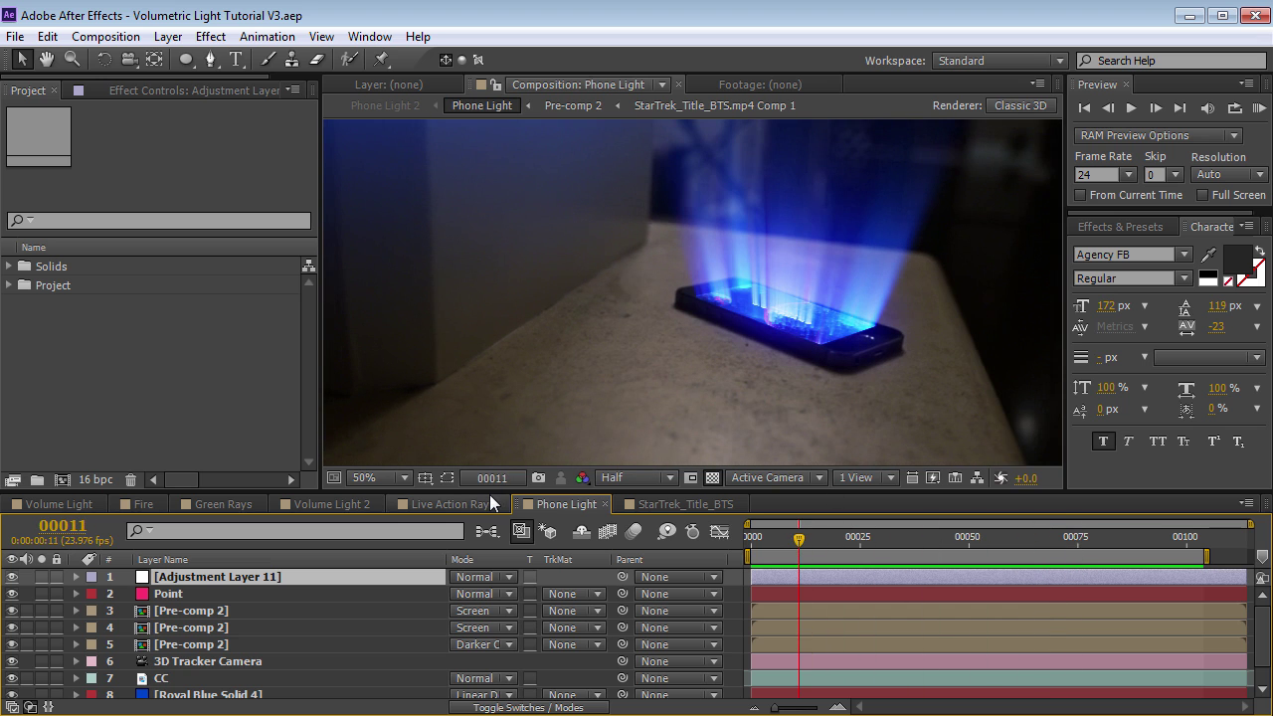
- Look through the Volume Light 2, Green Rays, Fire and Volume Light compositions, orbiting the camera to examine their light rays
left_click(332, 504)
key("y")
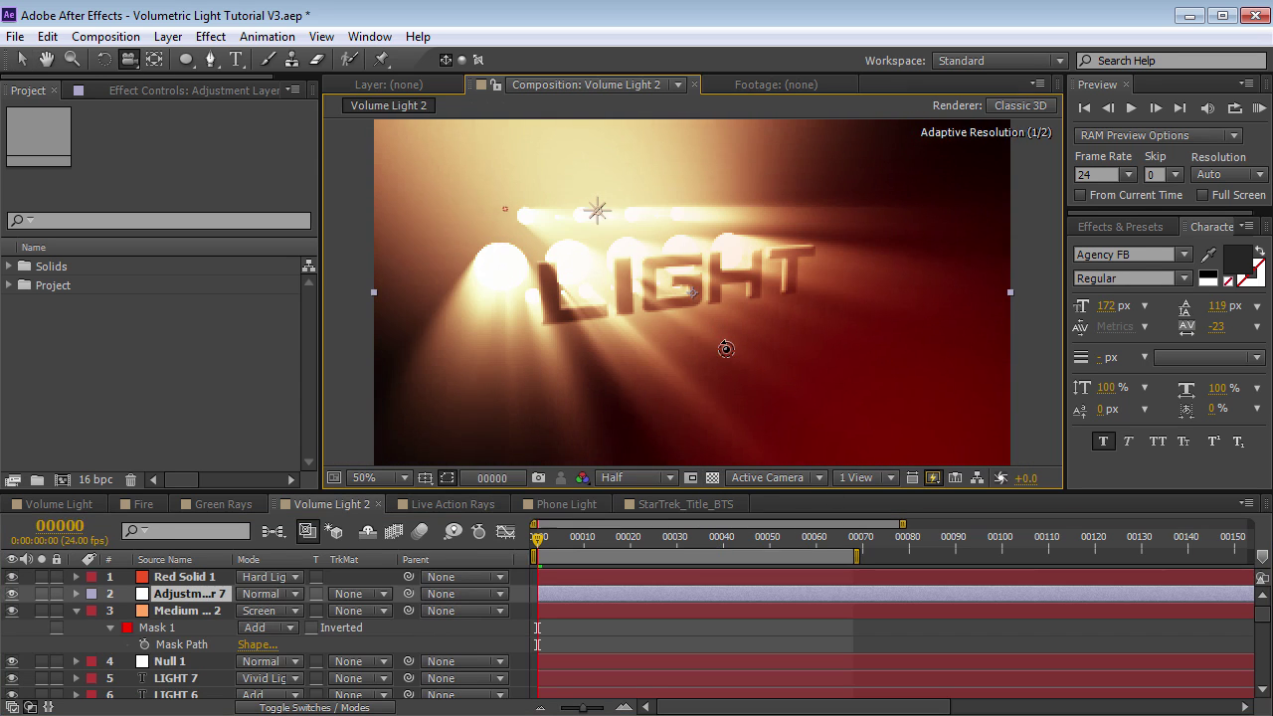
left_click(228, 505)
left_click_drag(646, 303, 602, 296)
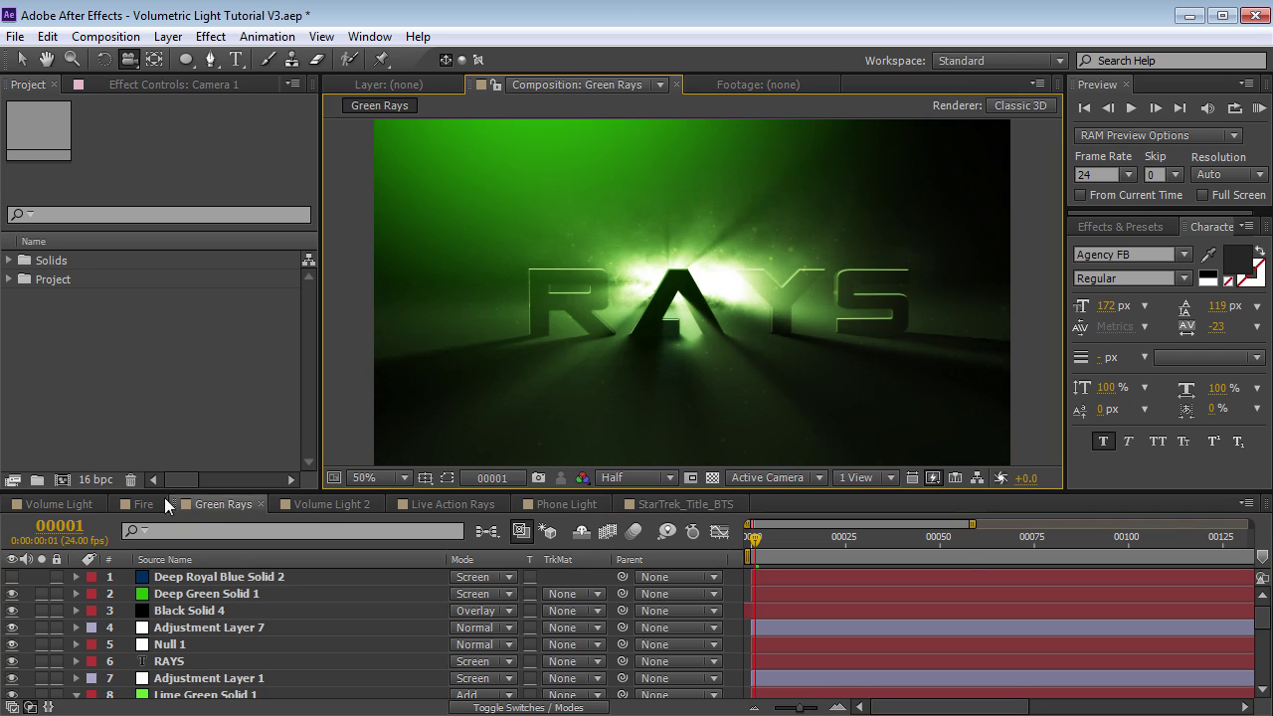
left_click(165, 505)
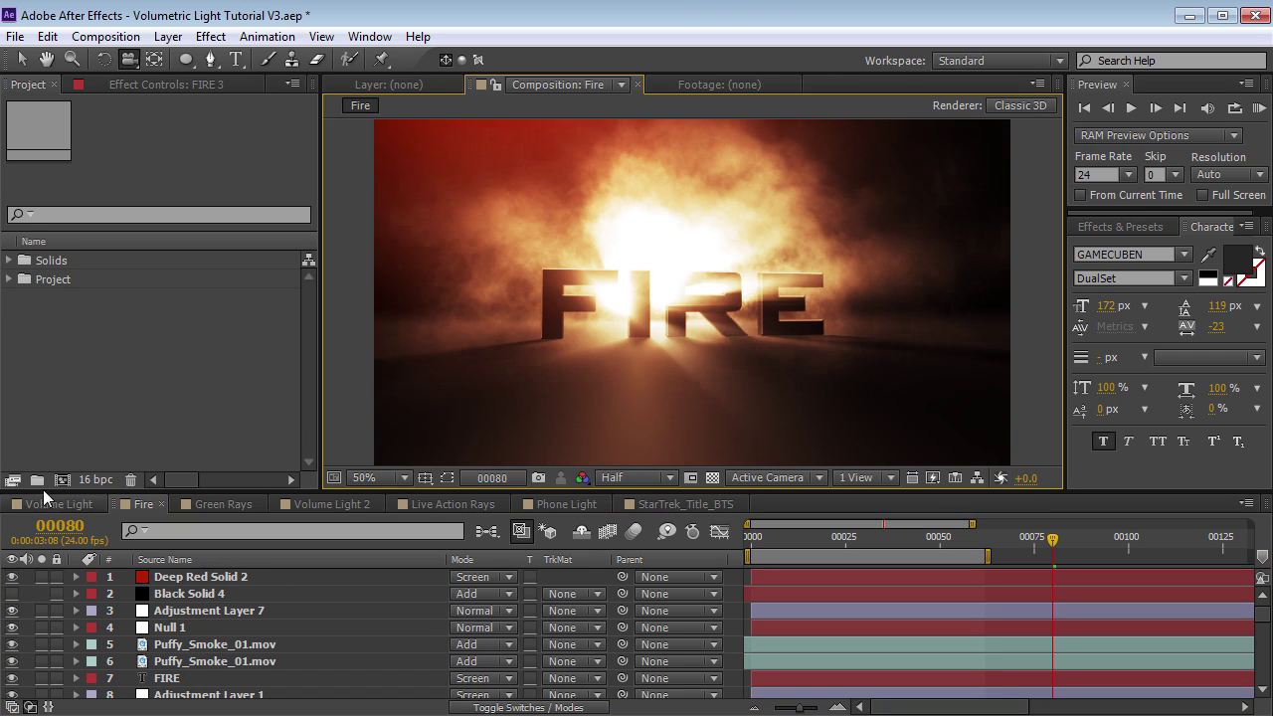
left_click(48, 503)
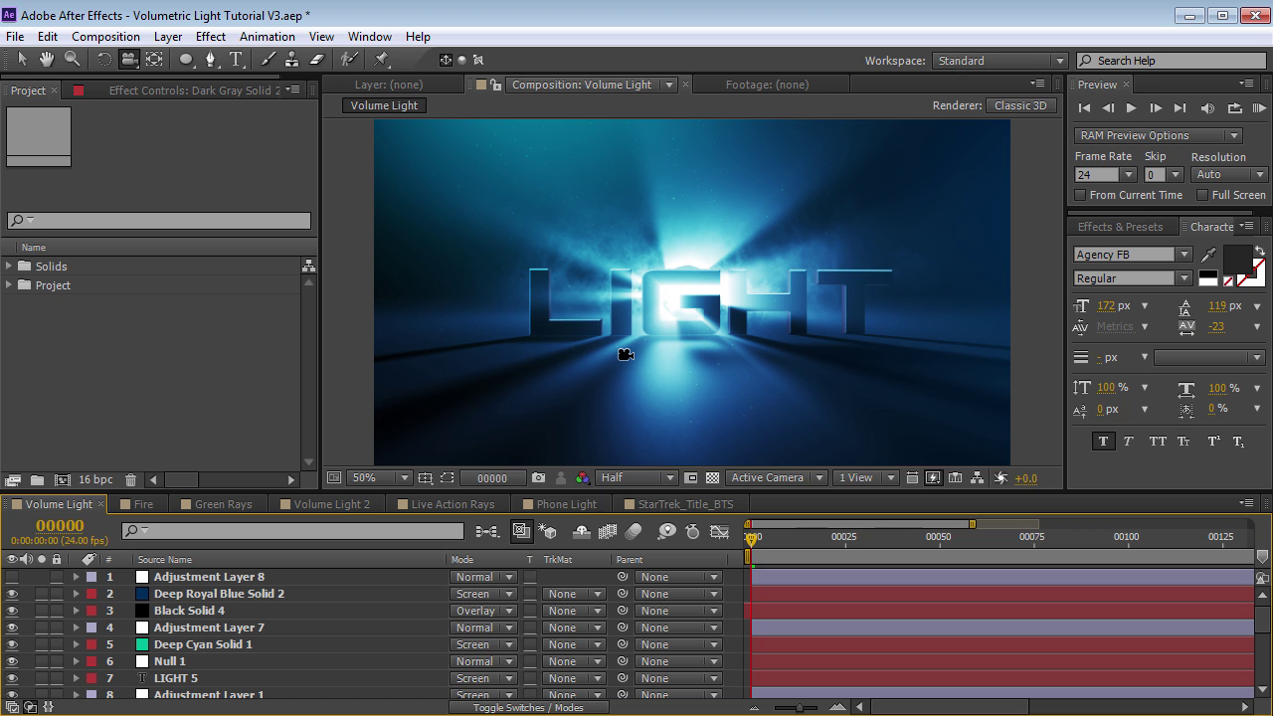
left_click_drag(640, 346, 494, 352)
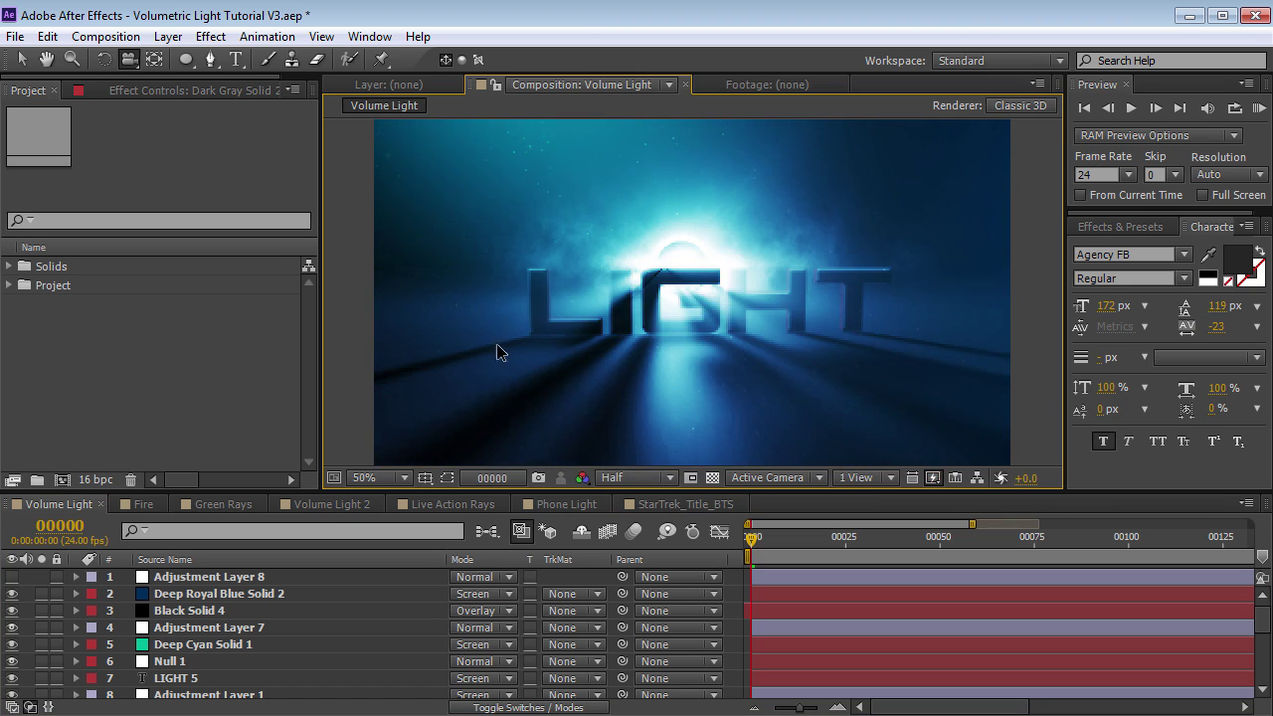
- Play the StarTrek_Title_BTS reference, scrub to frame 67 to examine its light source, and return to the Volume Light composition
left_click(649, 508)
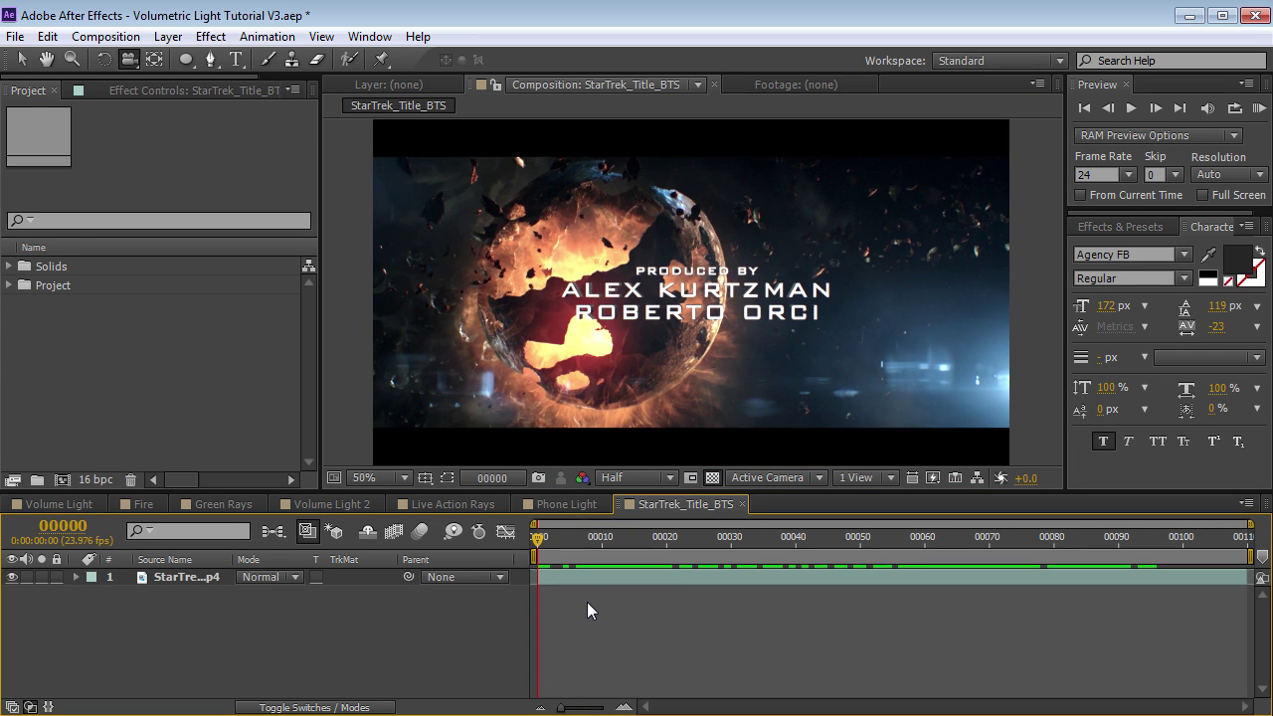
key("space")
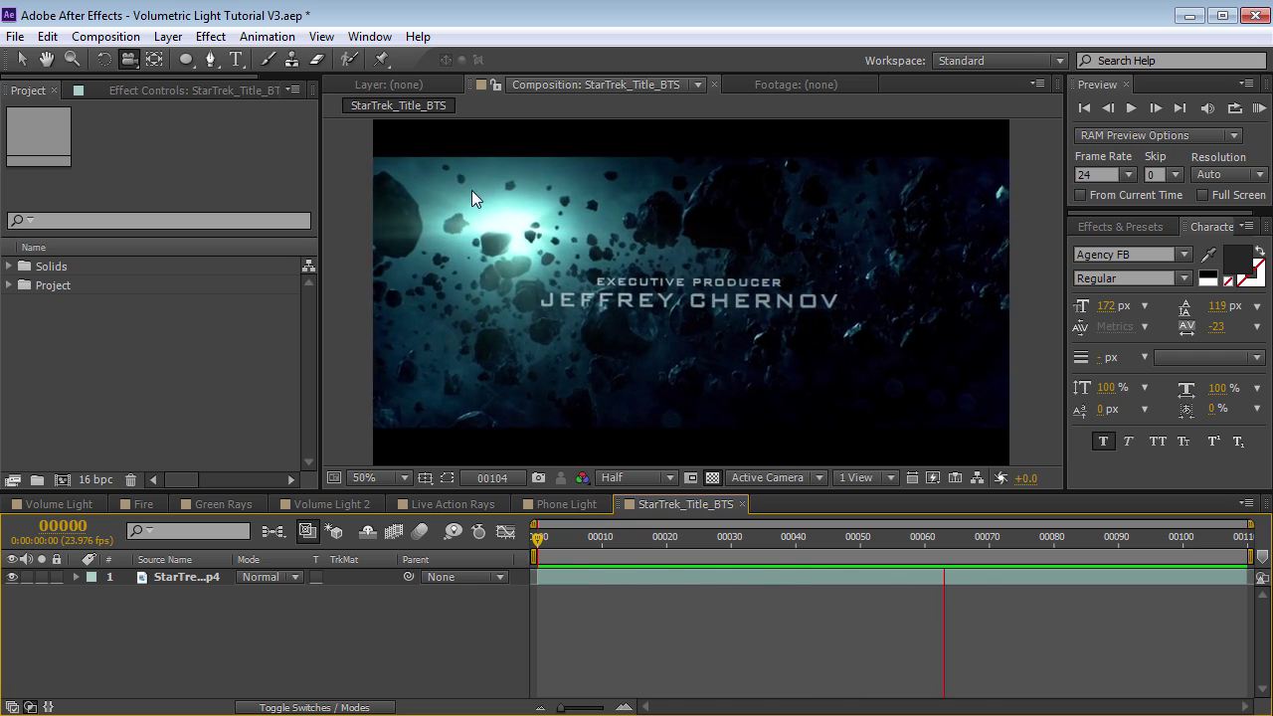
key("space")
left_click_drag(1141, 550, 972, 549)
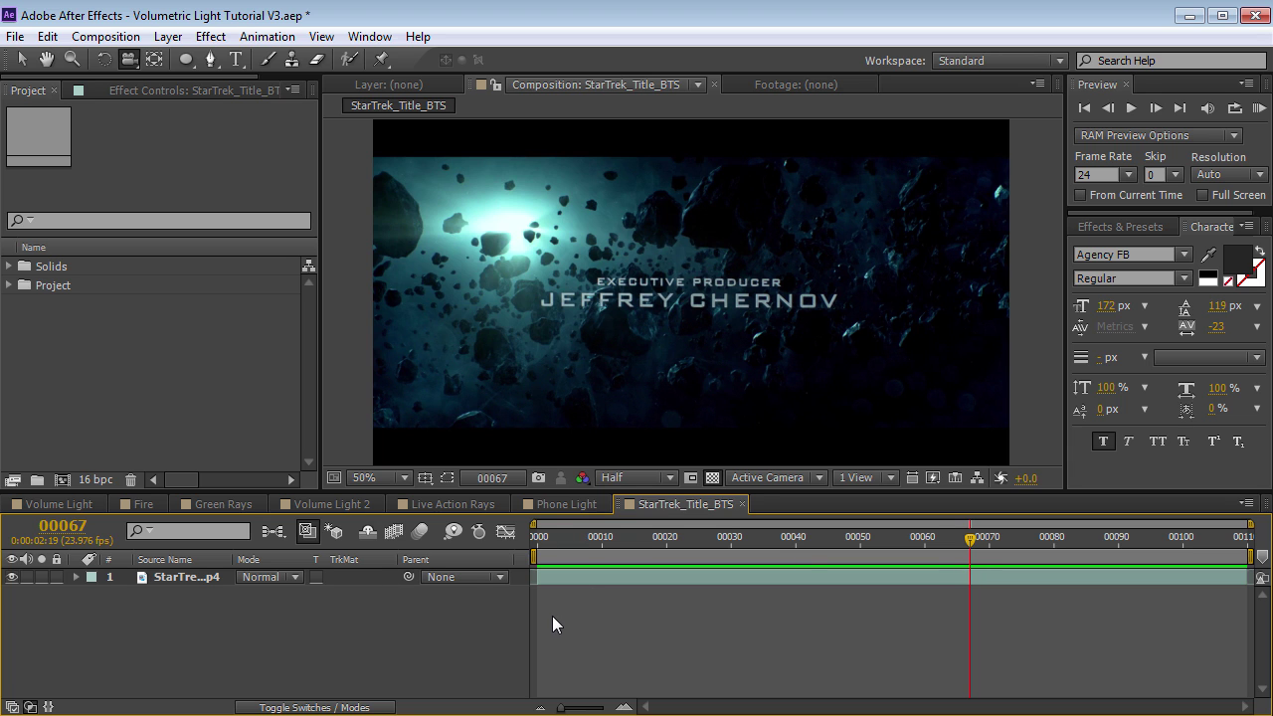
left_click(59, 504)
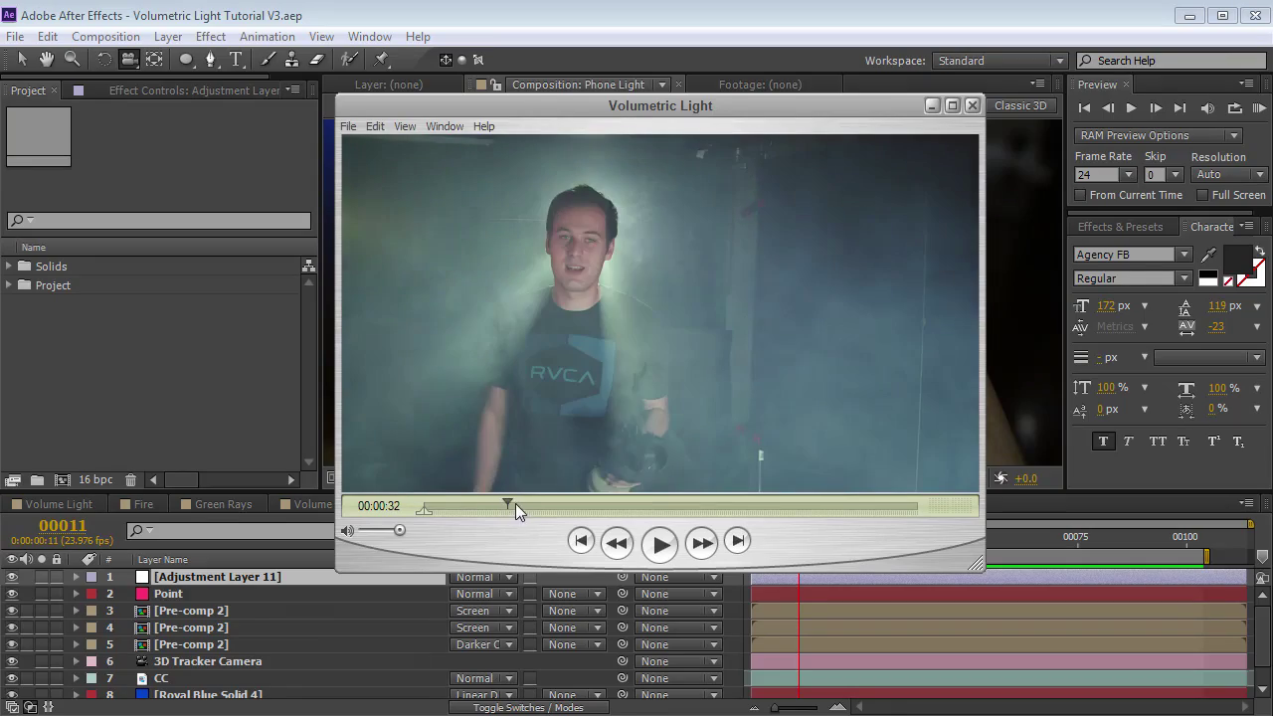
- Scrub the Volumetric Light video from 0:32 to 1:42 to examine the real light rays, and return to After Effects
left_click_drag(515, 503, 685, 500)
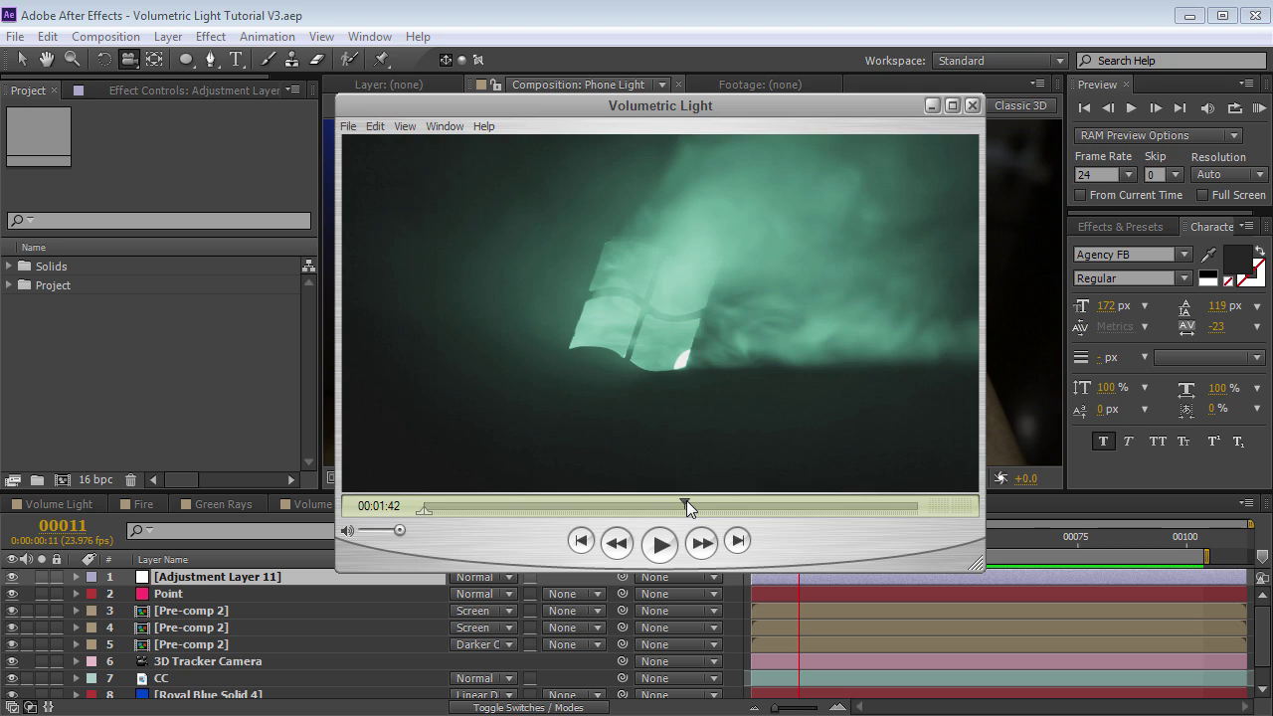
left_click(231, 382)
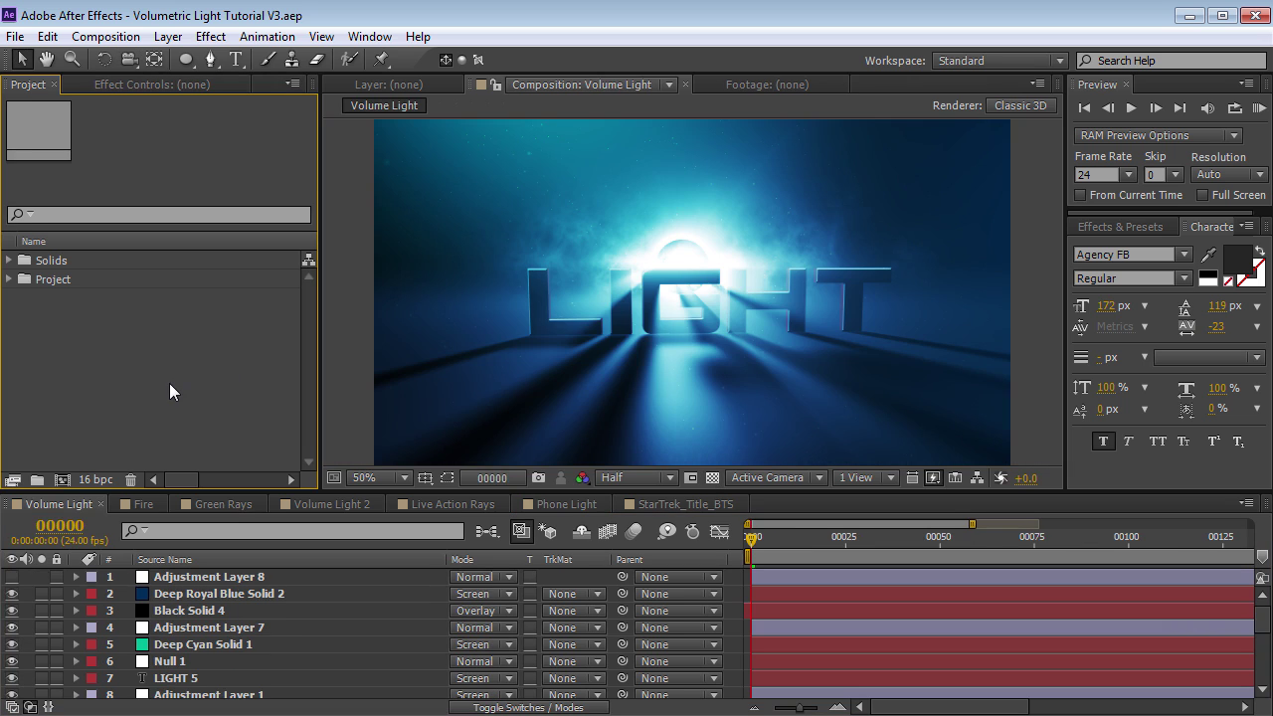
- Create a new 1280 x 720 composition with a duration of 500 frames
left_click(119, 37)
left_click(149, 61)
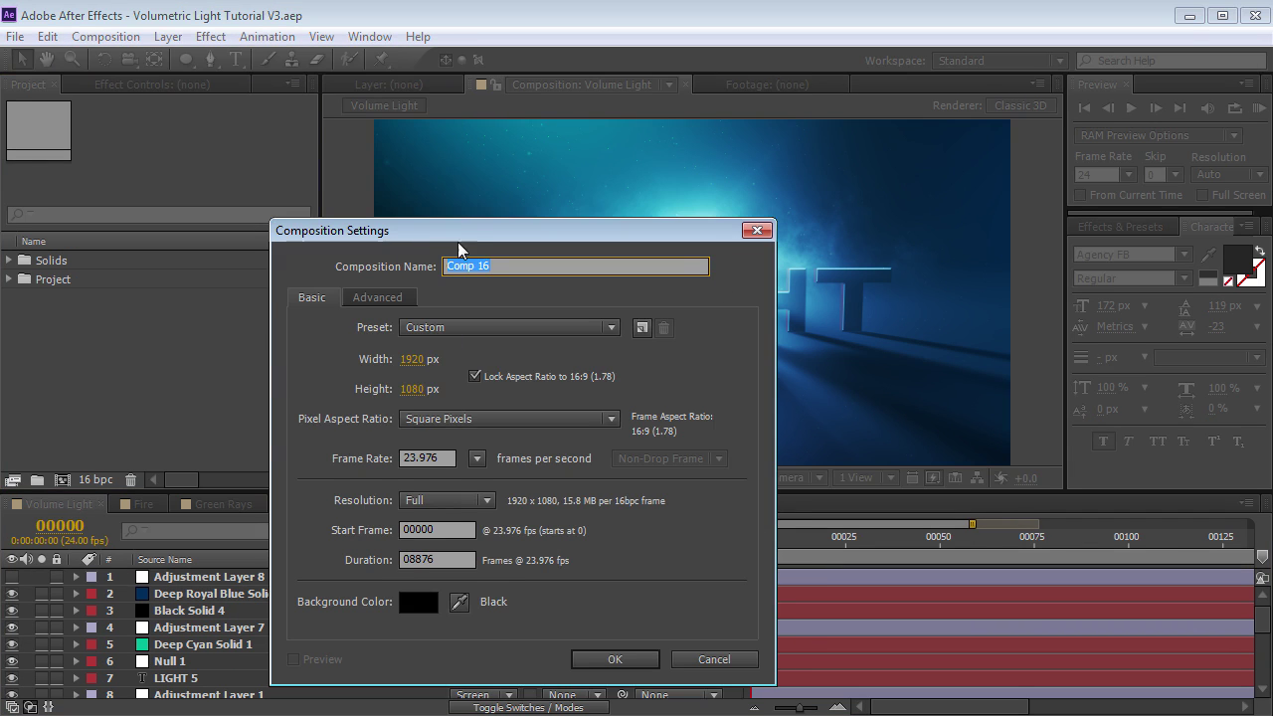
left_click_drag(459, 249, 485, 197)
left_click(438, 306)
type("1280")
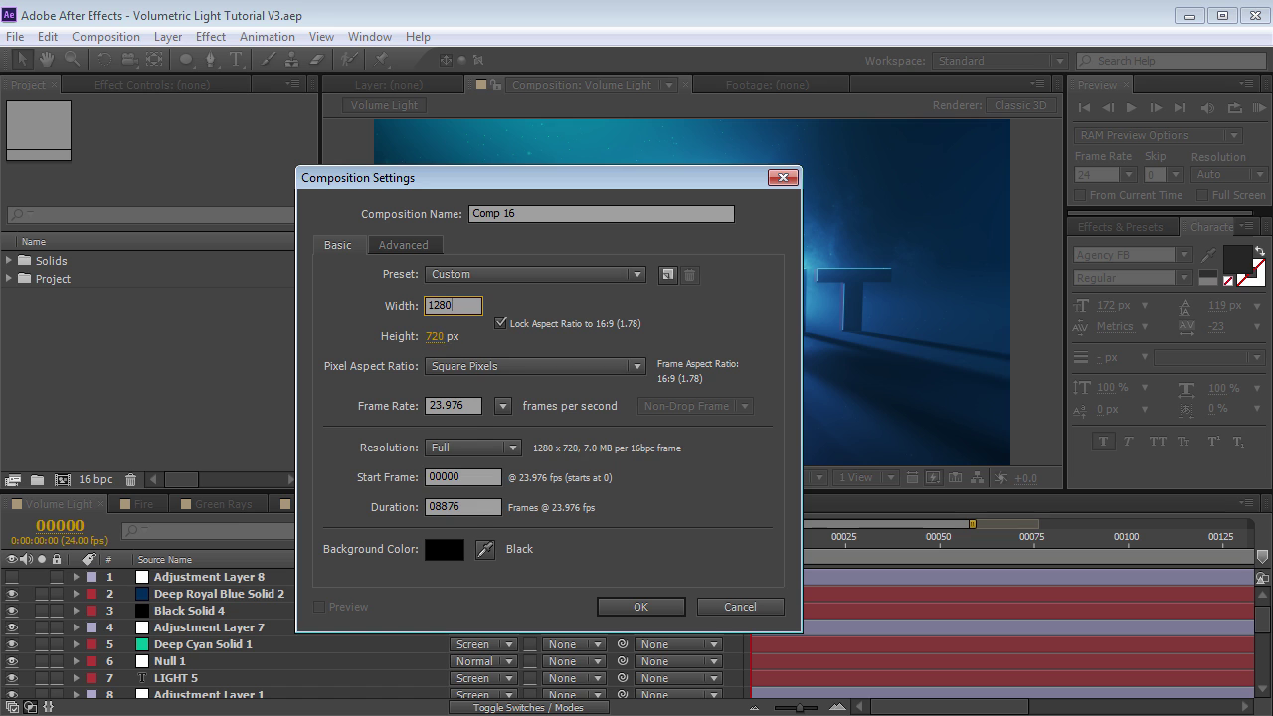
left_click(474, 505)
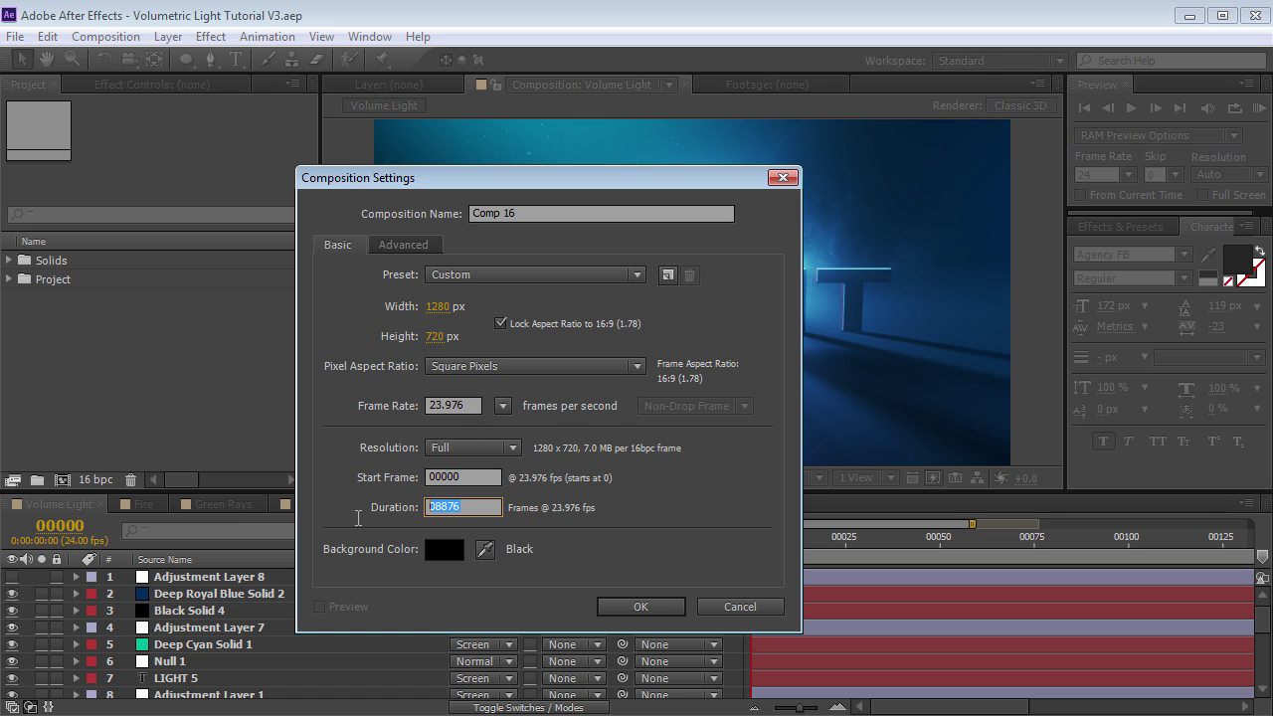
type("500")
left_click(638, 607)
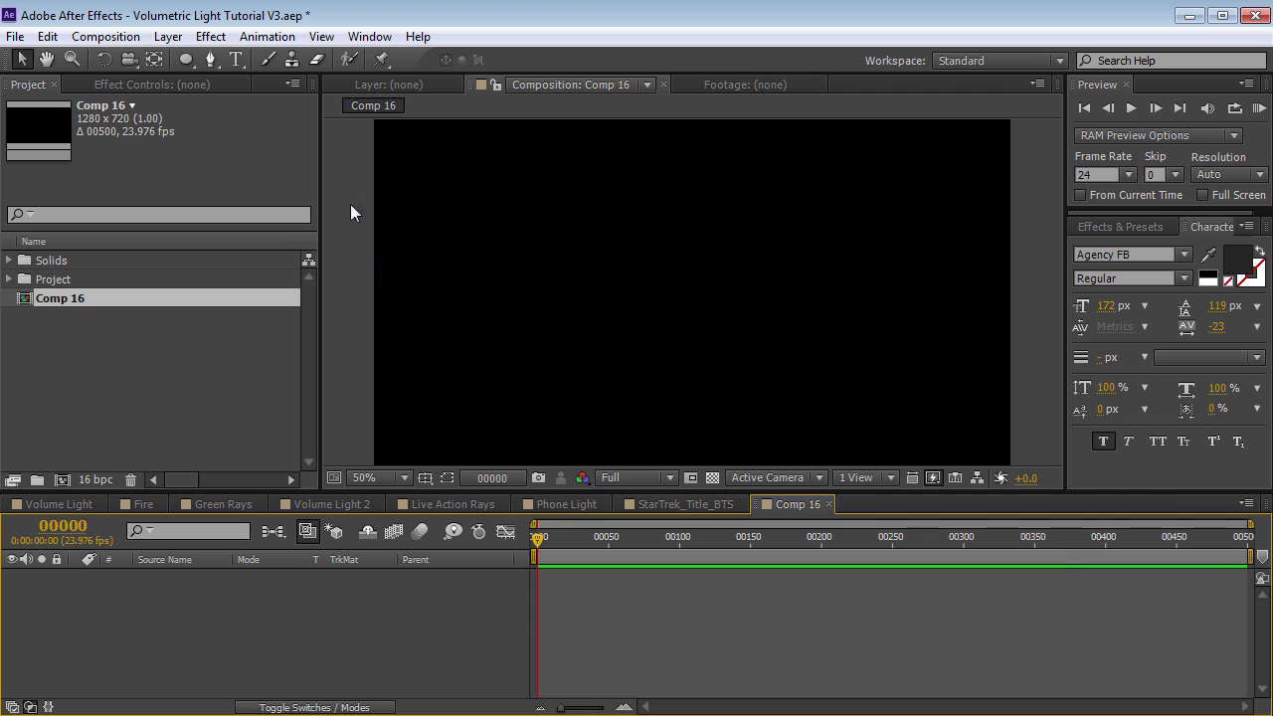
- Add a text layer reading "LIGHT" near the middle of the composition, keeping the Agency FB font
left_click(234, 59)
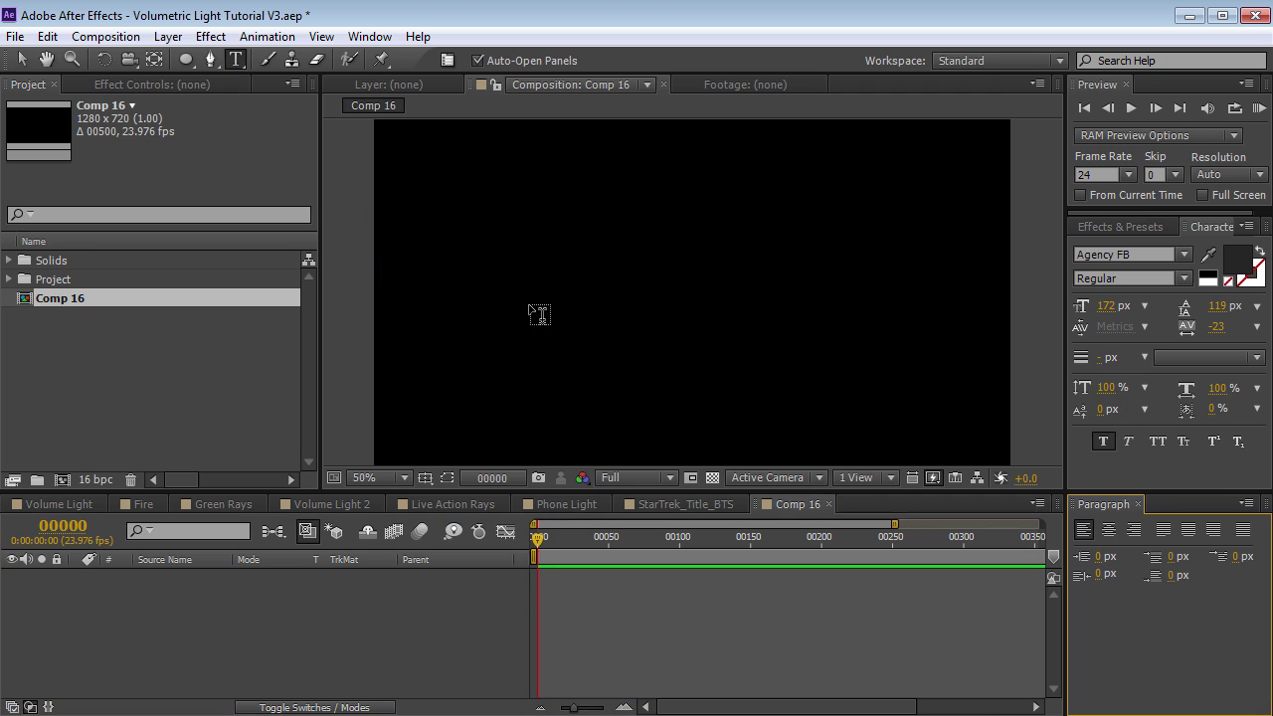
left_click(591, 318)
type("LIGHT")
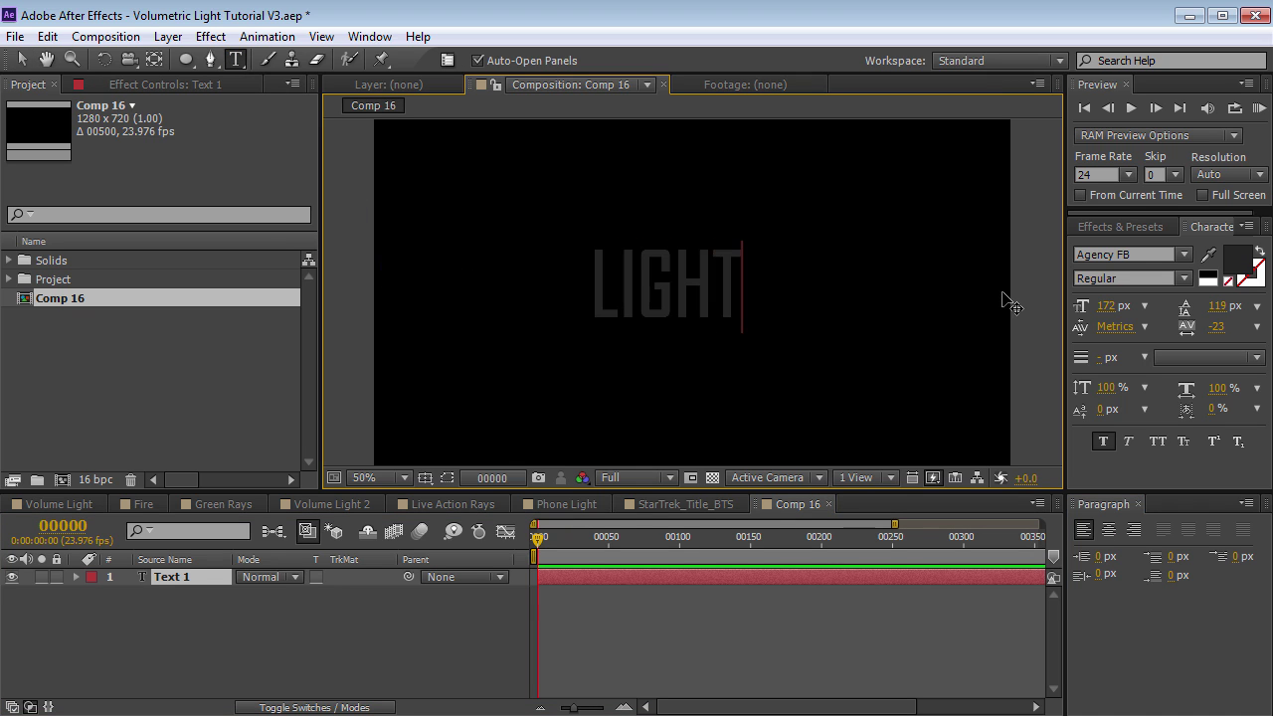
key("ctrl+a")
left_click(1126, 253)
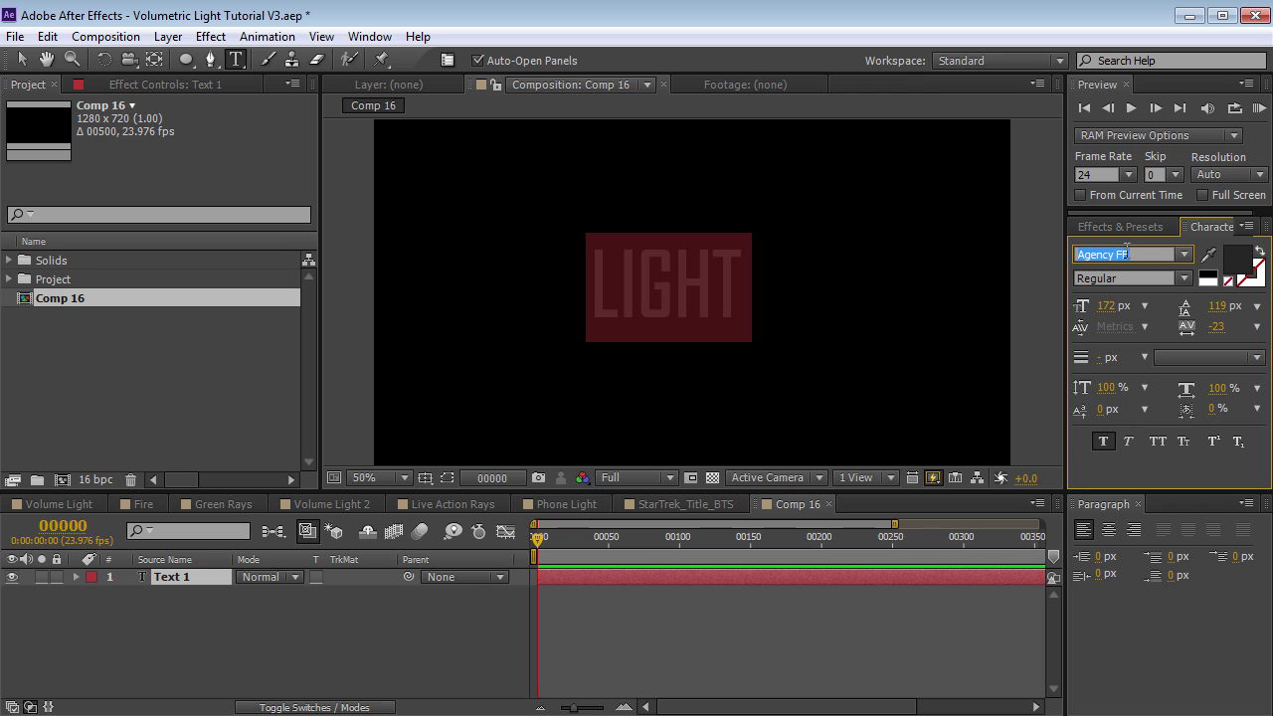
left_click(23, 61)
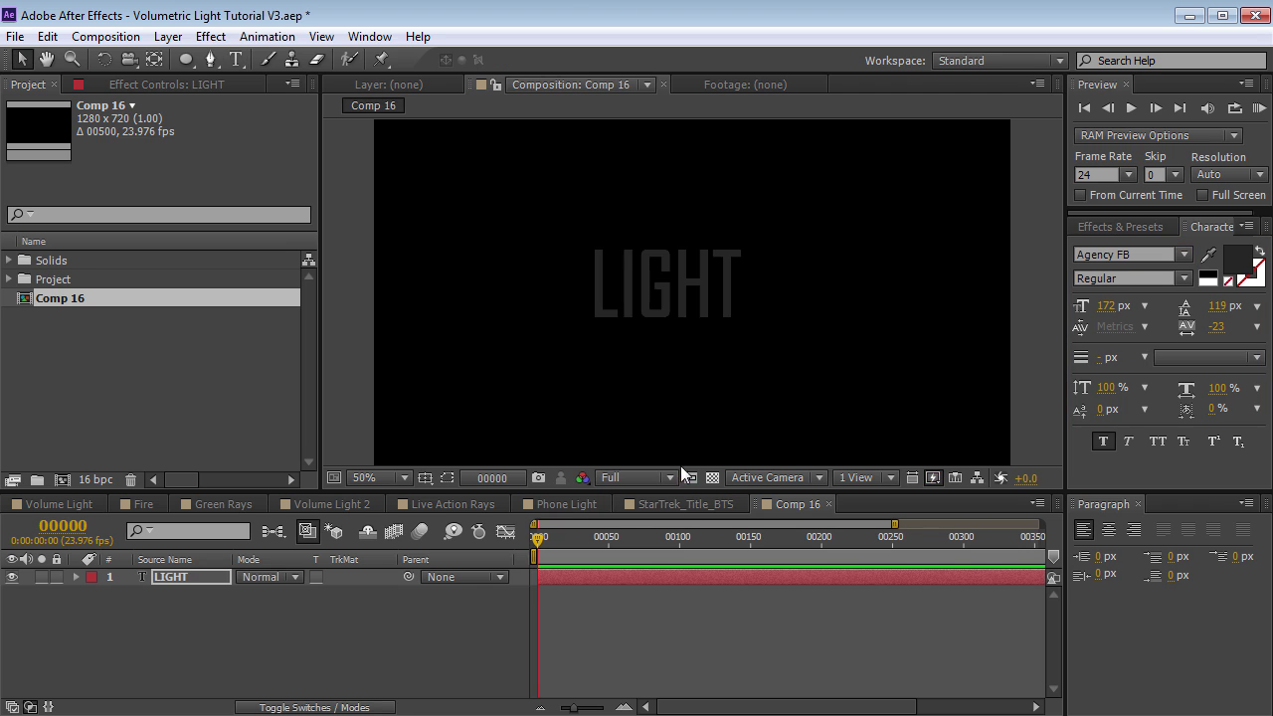
- Show the transparency grid and title/action-safe guides, and enlarge the LIGHT text centred in the frame
left_click(712, 477)
key("apostrophe")
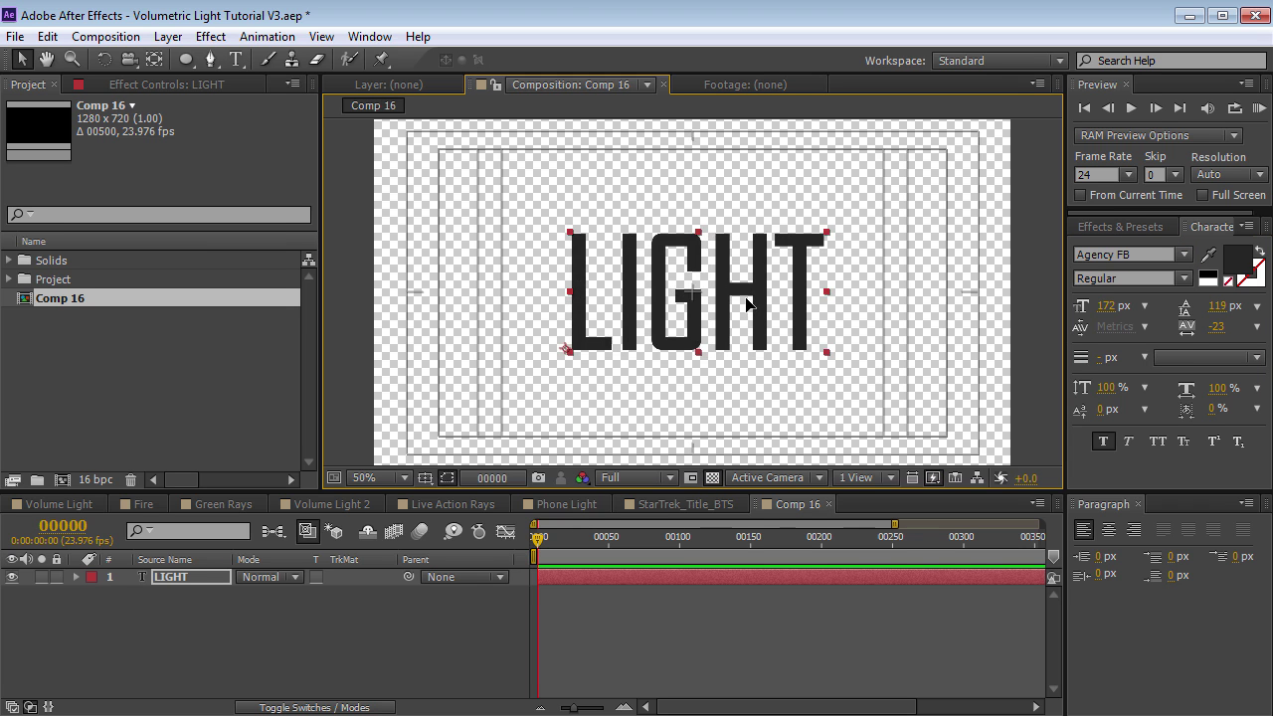
- Pre-compose the LIGHT text layer into a new composition named "Title", moving all attributes into it
left_click(191, 583)
left_click(168, 36)
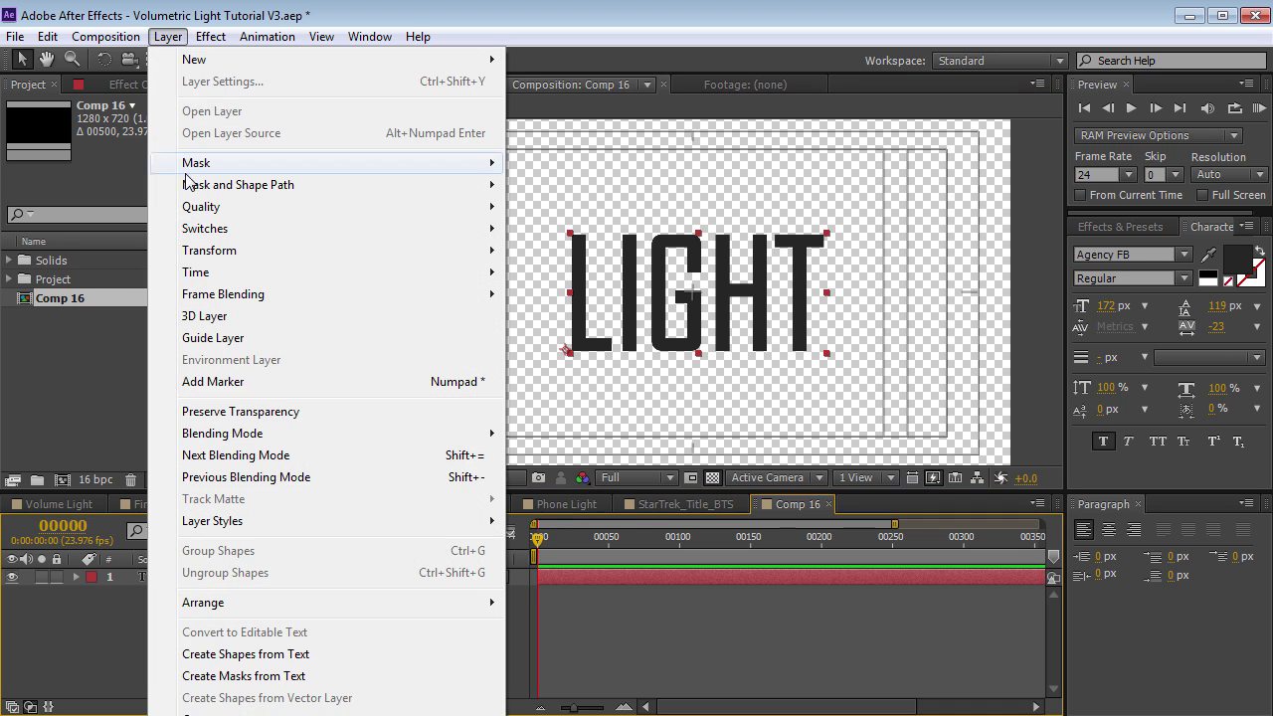
key("ctrl+shift+c")
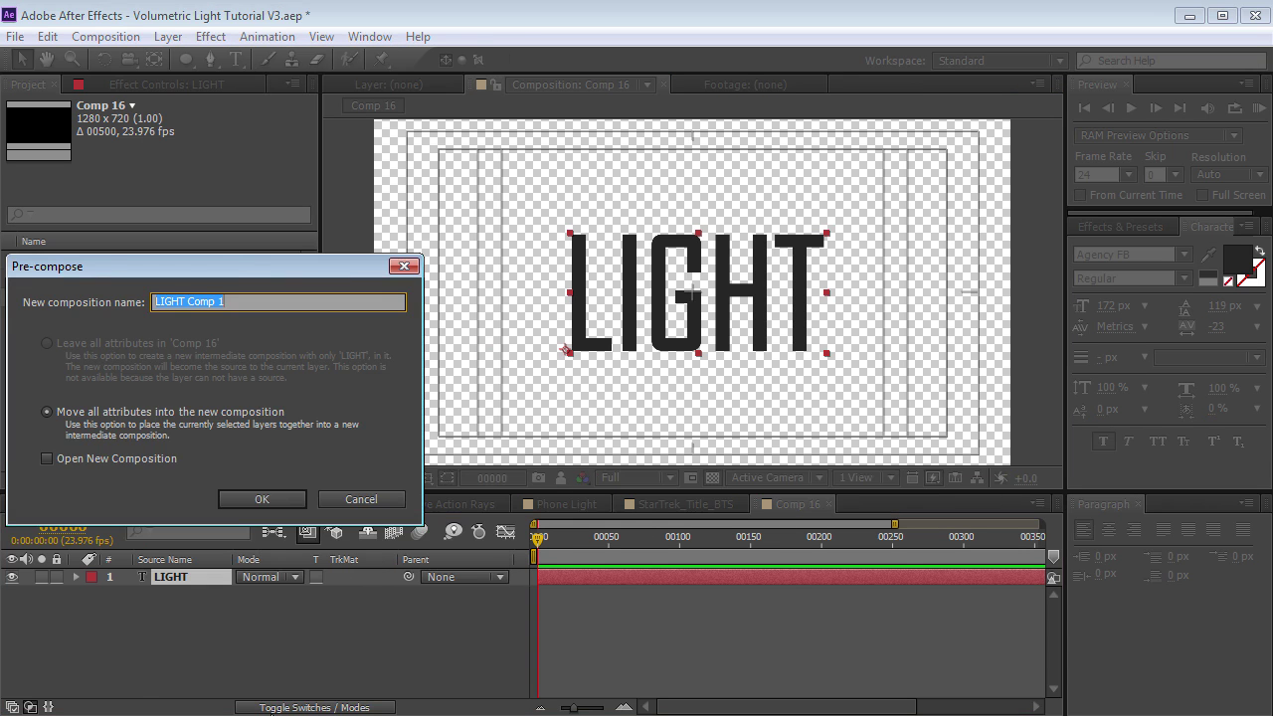
left_click_drag(229, 270, 454, 285)
type("Title")
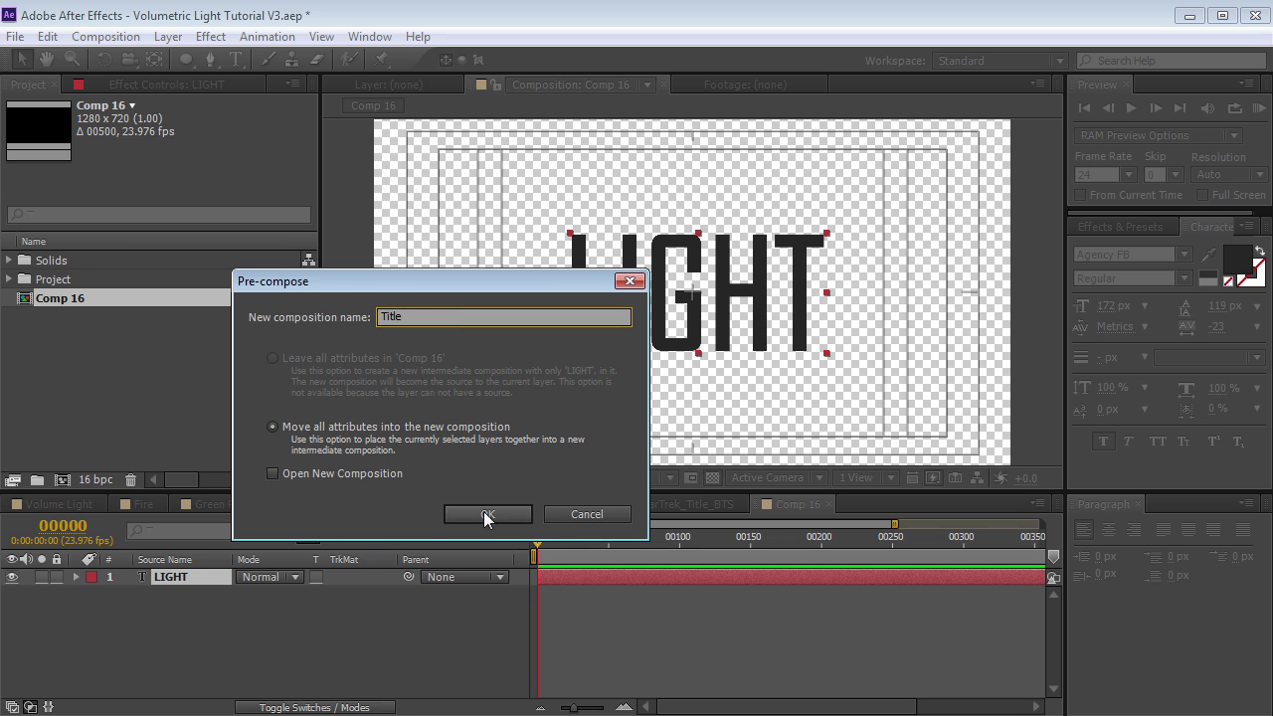
left_click(487, 514)
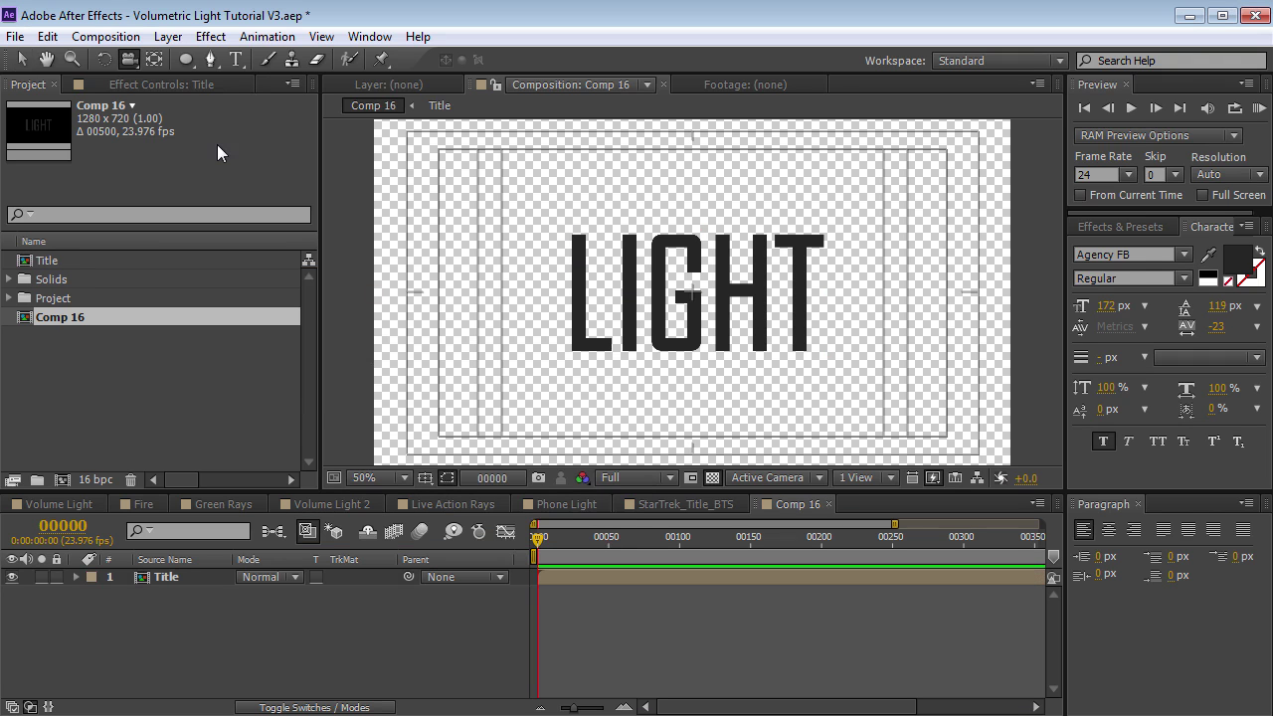
- Rename the main composition as "Volume Light" in its composition settings
left_click(105, 36)
left_click(159, 90)
type("Volume Light")
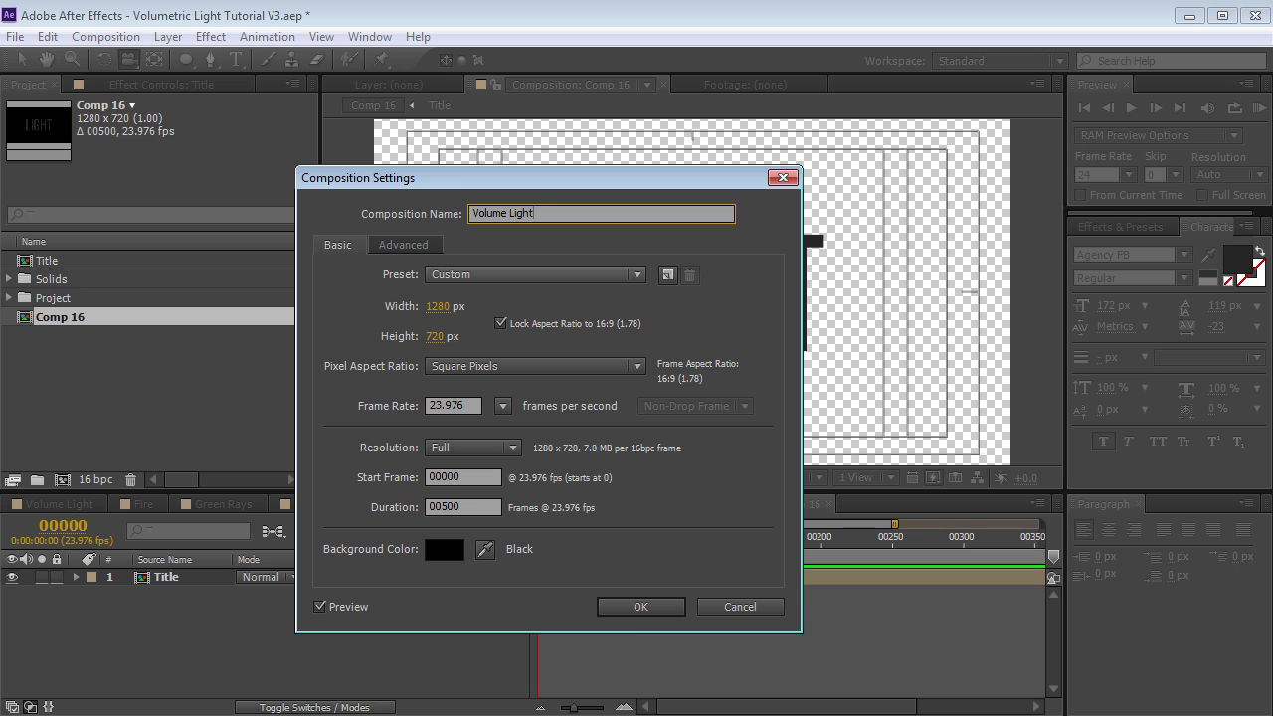
left_click(636, 607)
- Create a 1280 x 720 solid named "Floor" with the dark gray color 434343
left_click(168, 36)
mouse_move(258, 59)
left_click(569, 79)
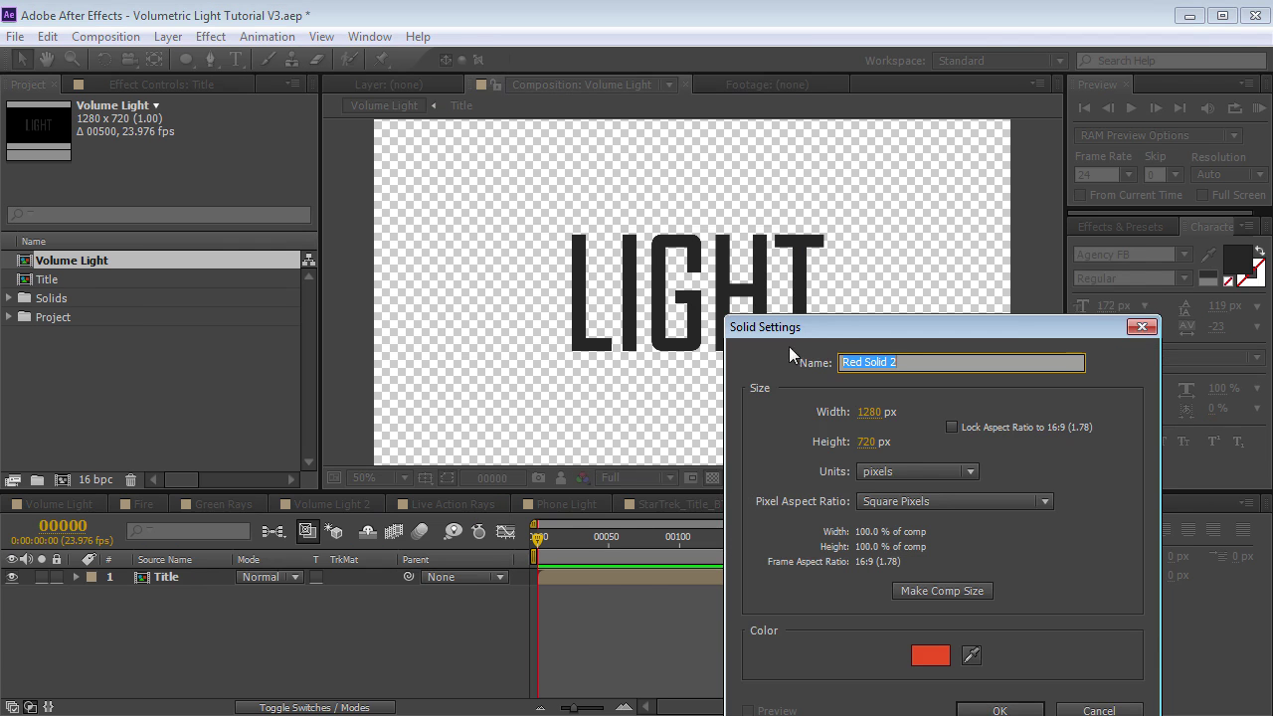
left_click_drag(788, 346, 746, 218)
left_click(833, 547)
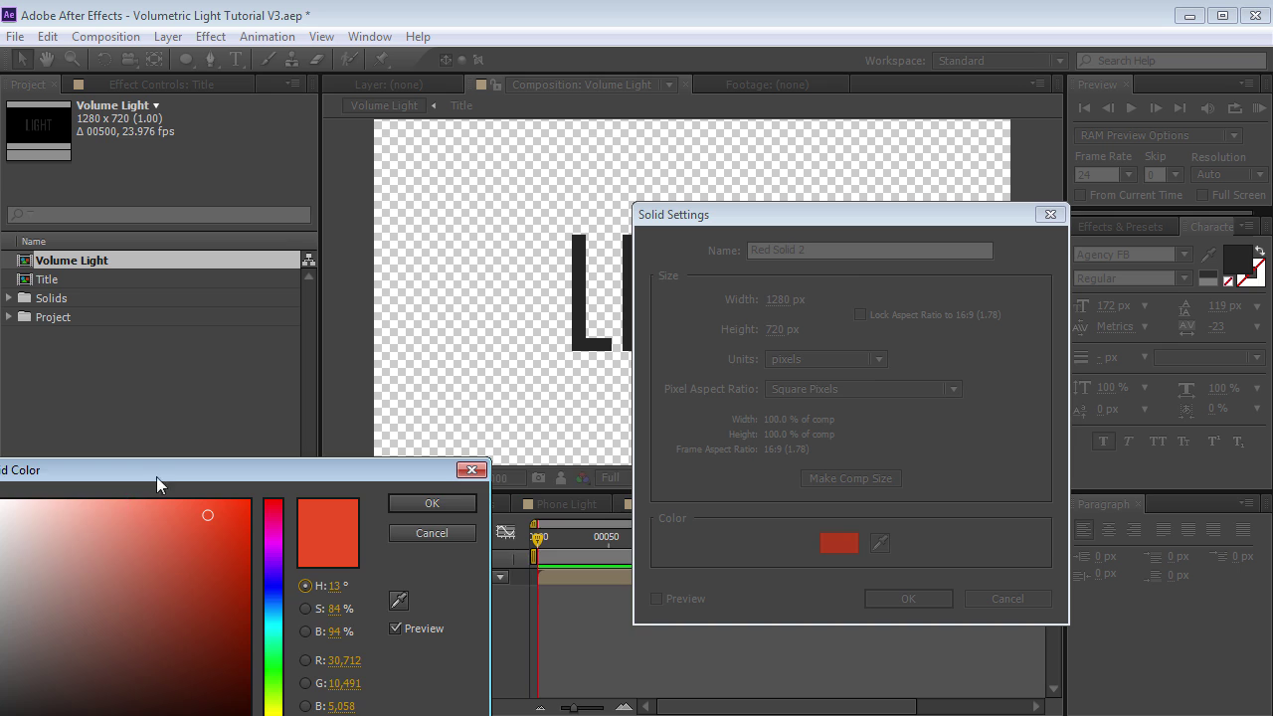
left_click_drag(156, 476, 532, 292)
type("434343")
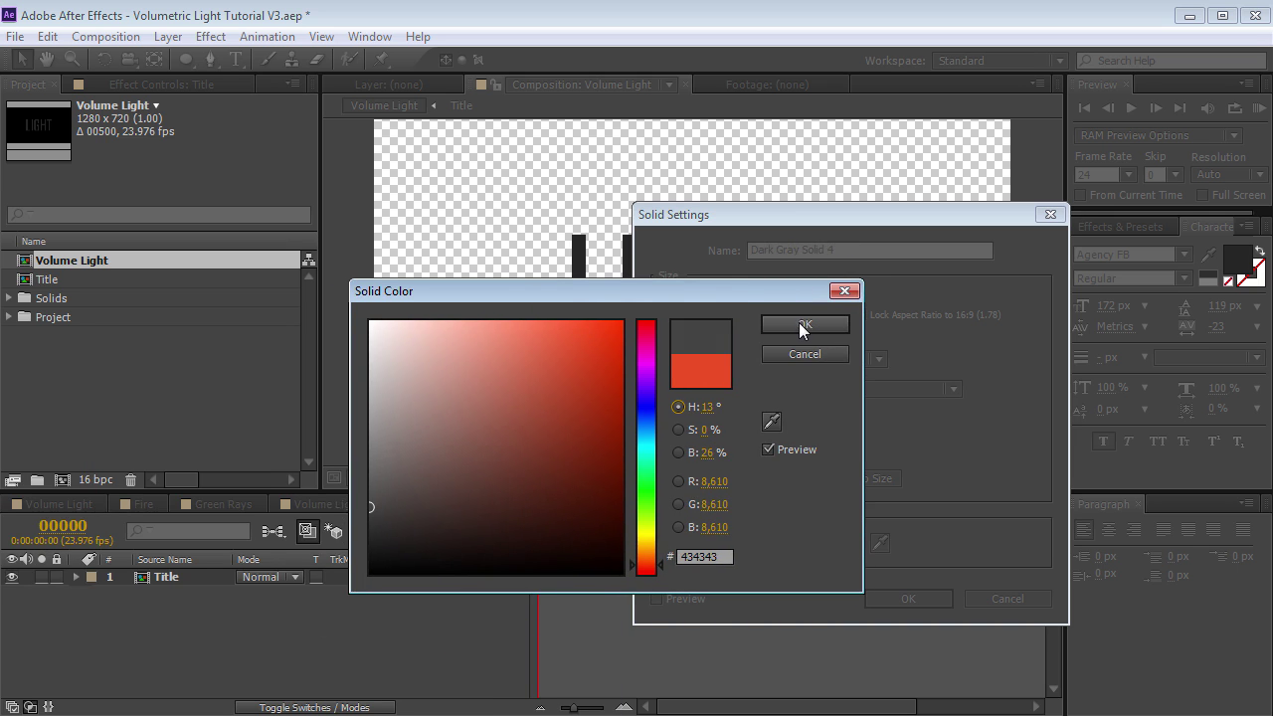
left_click(805, 325)
type("Floor")
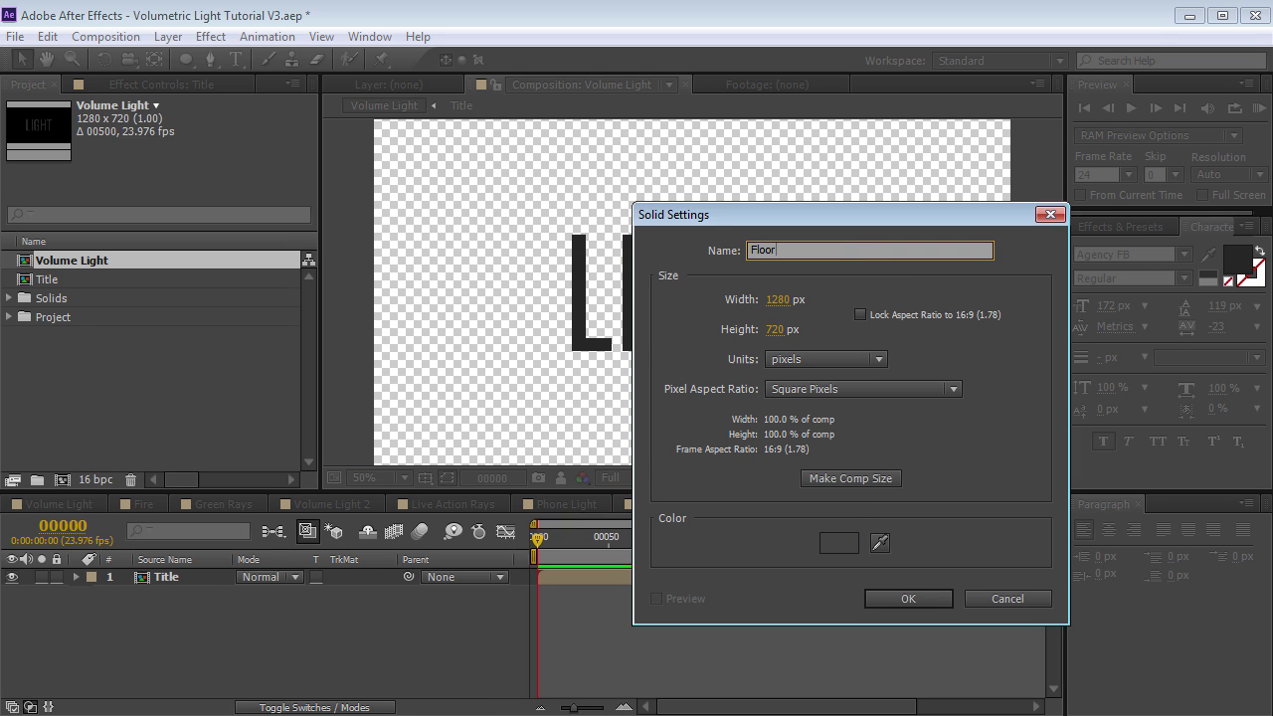
left_click(906, 598)
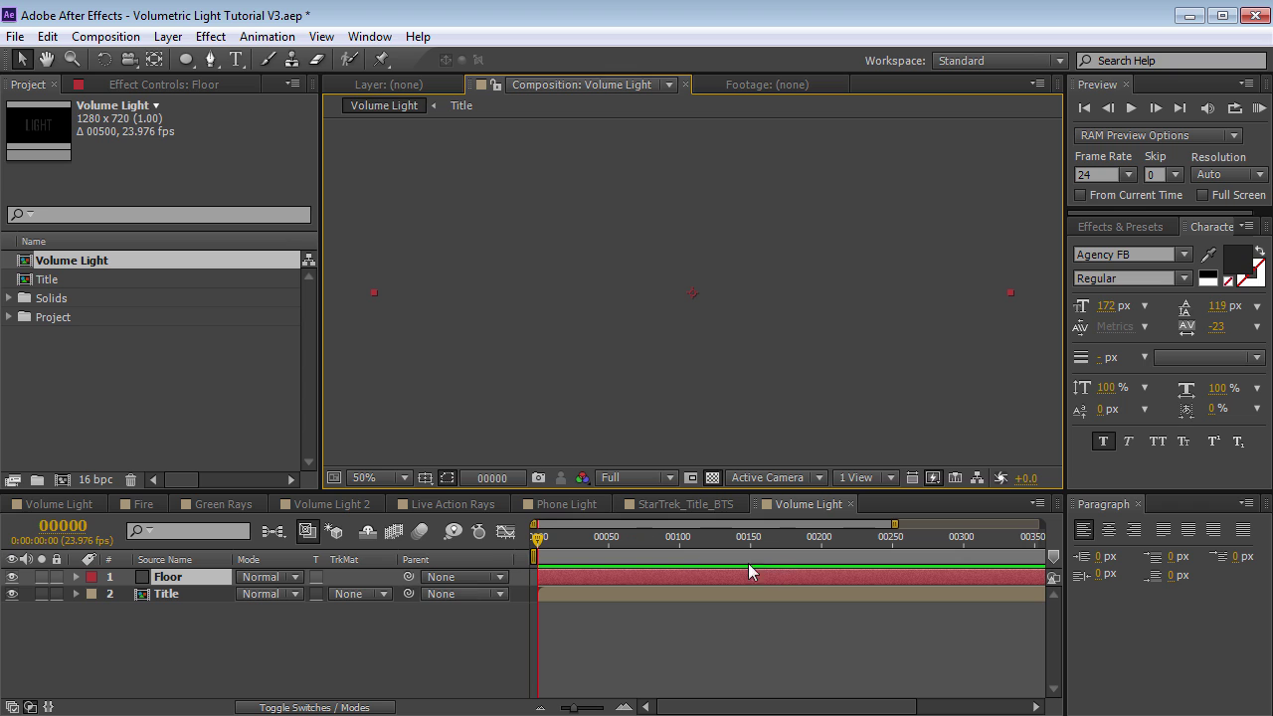
- Show the layer switches and make the Floor layer 3D
left_click(316, 707)
left_click(347, 577)
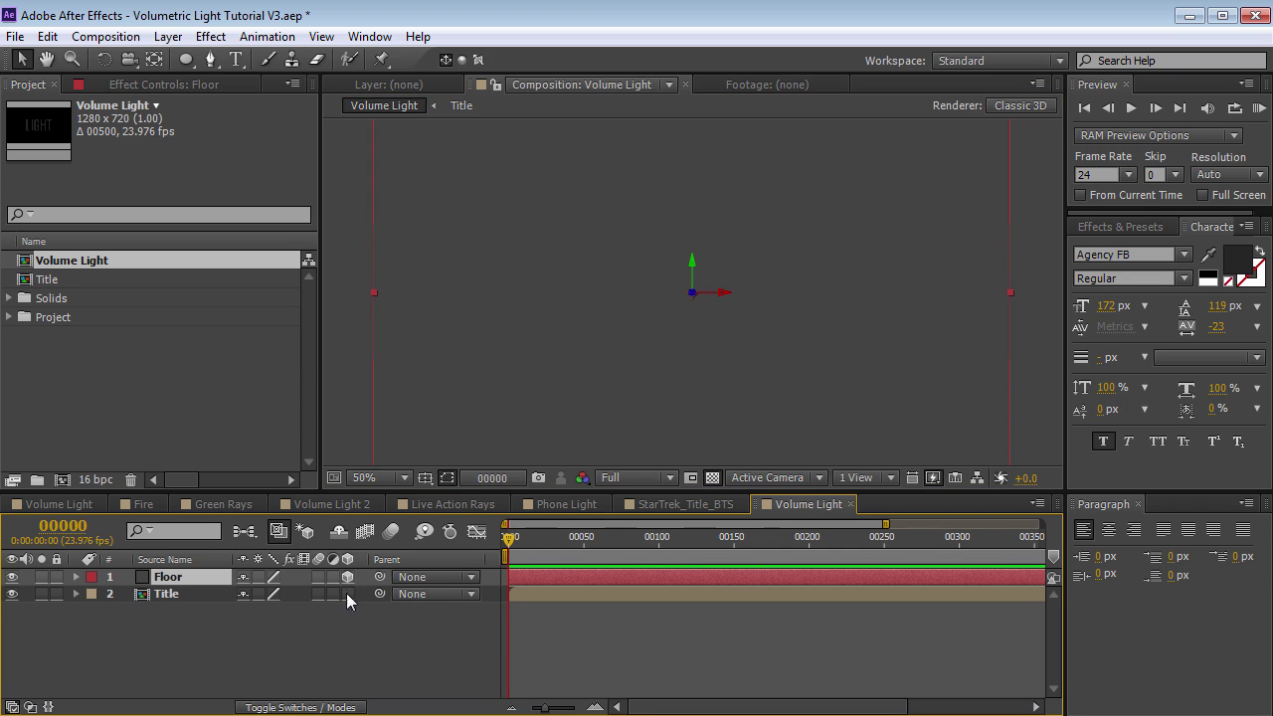
- Make the Title layer 3D and lay the Floor flat beneath the LIGHT letters, scaled to 900%
left_click(198, 597)
left_click(347, 593)
left_click(164, 577)
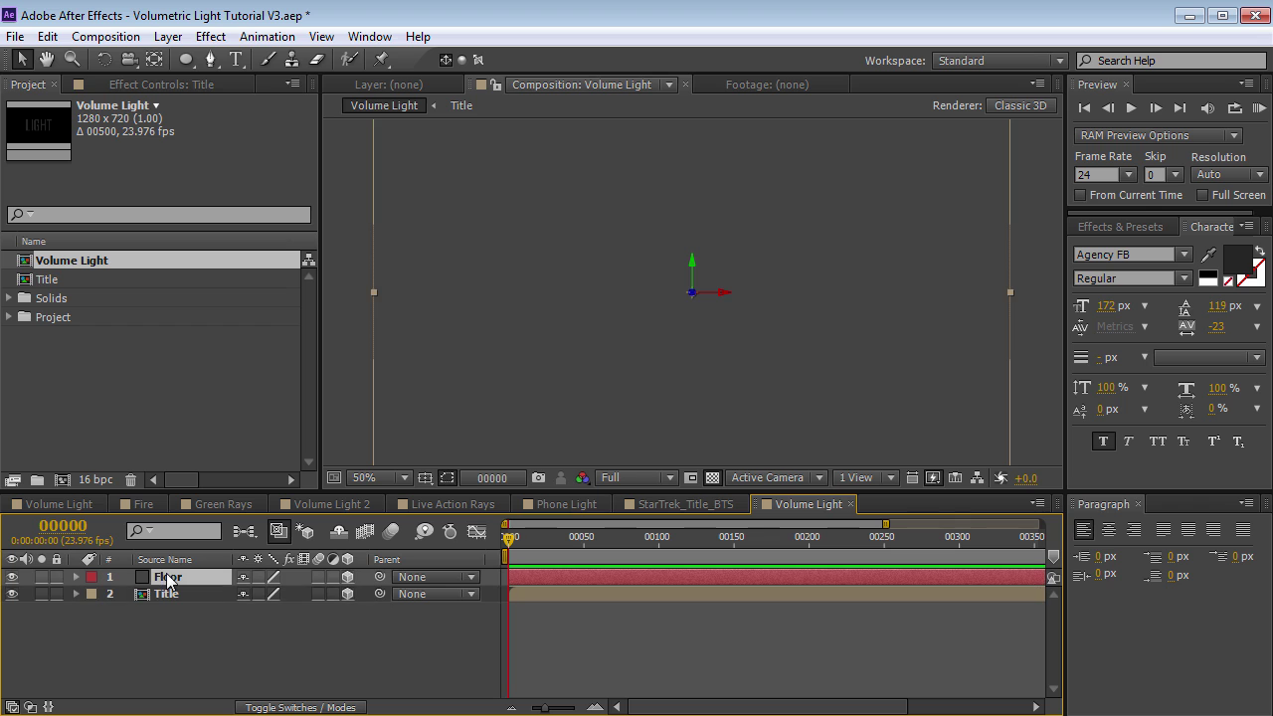
left_click(103, 58)
left_click_drag(713, 293, 693, 326)
key("v")
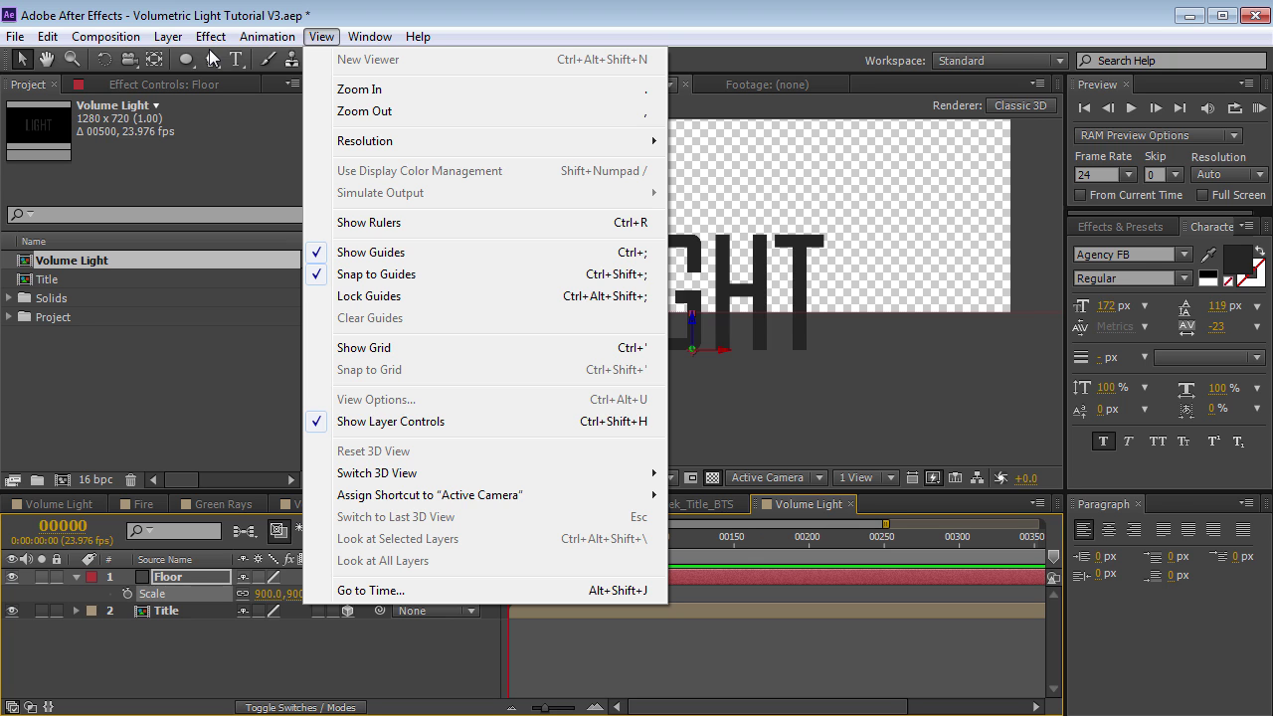
- Add a two-node camera using the 28mm preset
left_click(212, 59)
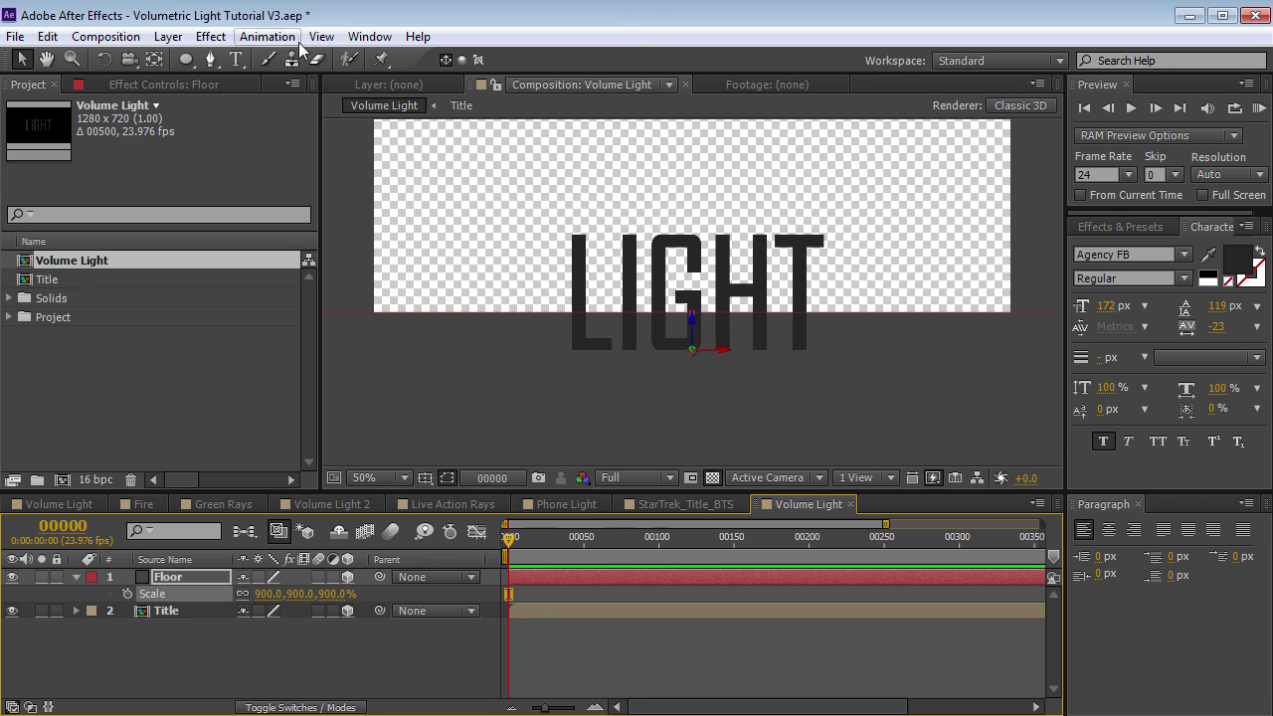
left_click(168, 35)
mouse_move(299, 59)
left_click(556, 125)
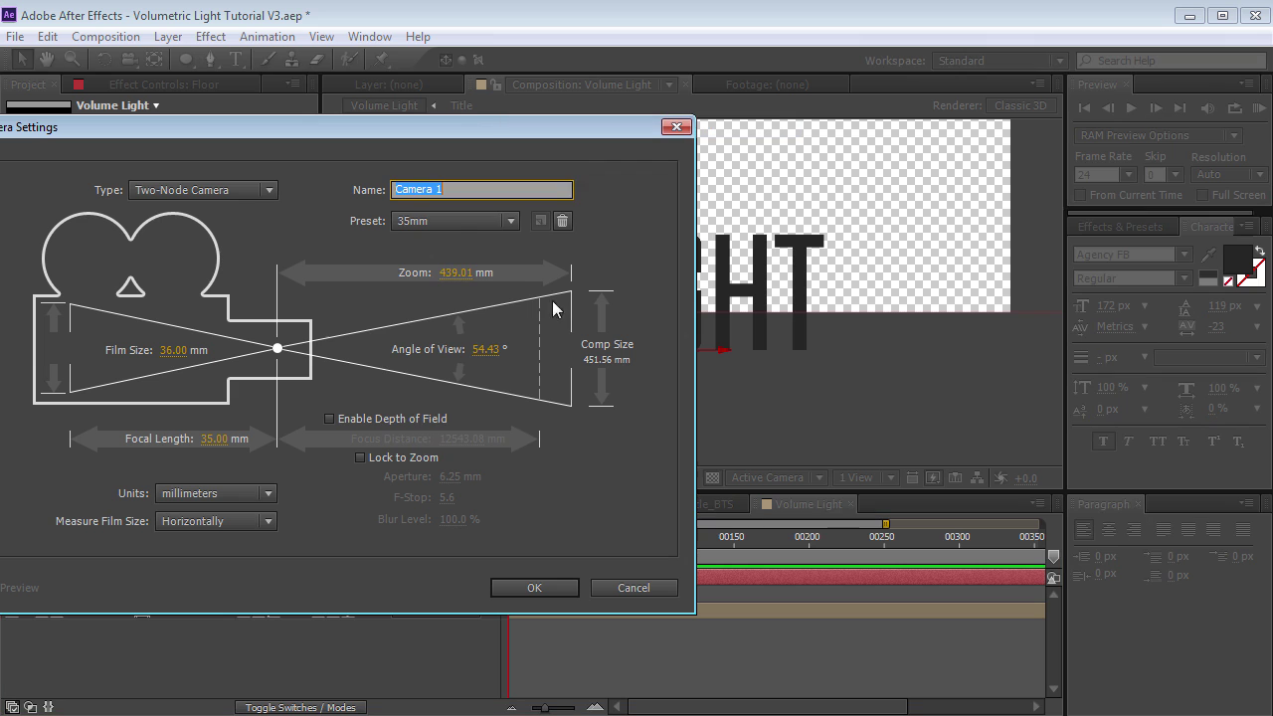
left_click(452, 220)
left_click(435, 364)
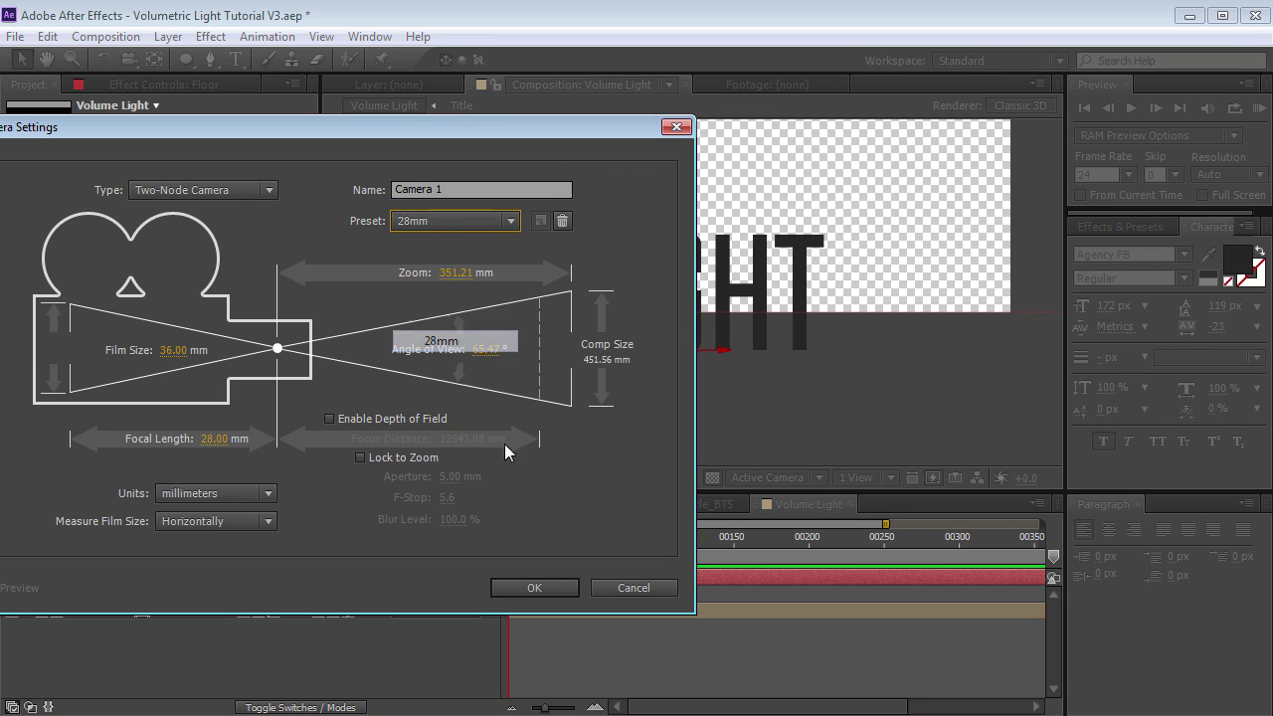
left_click(542, 589)
- Collapse the Floor layer's properties and move the Title layer above Floor in the layer stack
left_click(127, 60)
left_click_drag(546, 247, 576, 267)
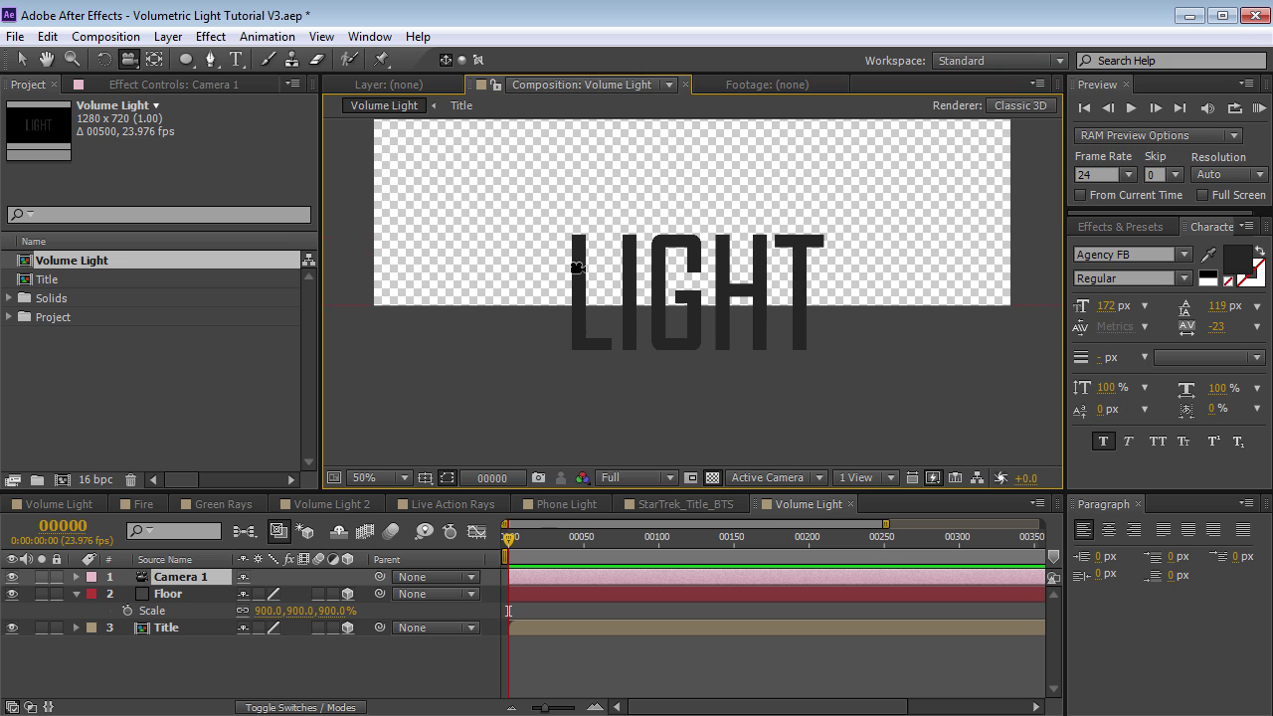
left_click(76, 593)
left_click_drag(162, 612, 167, 596)
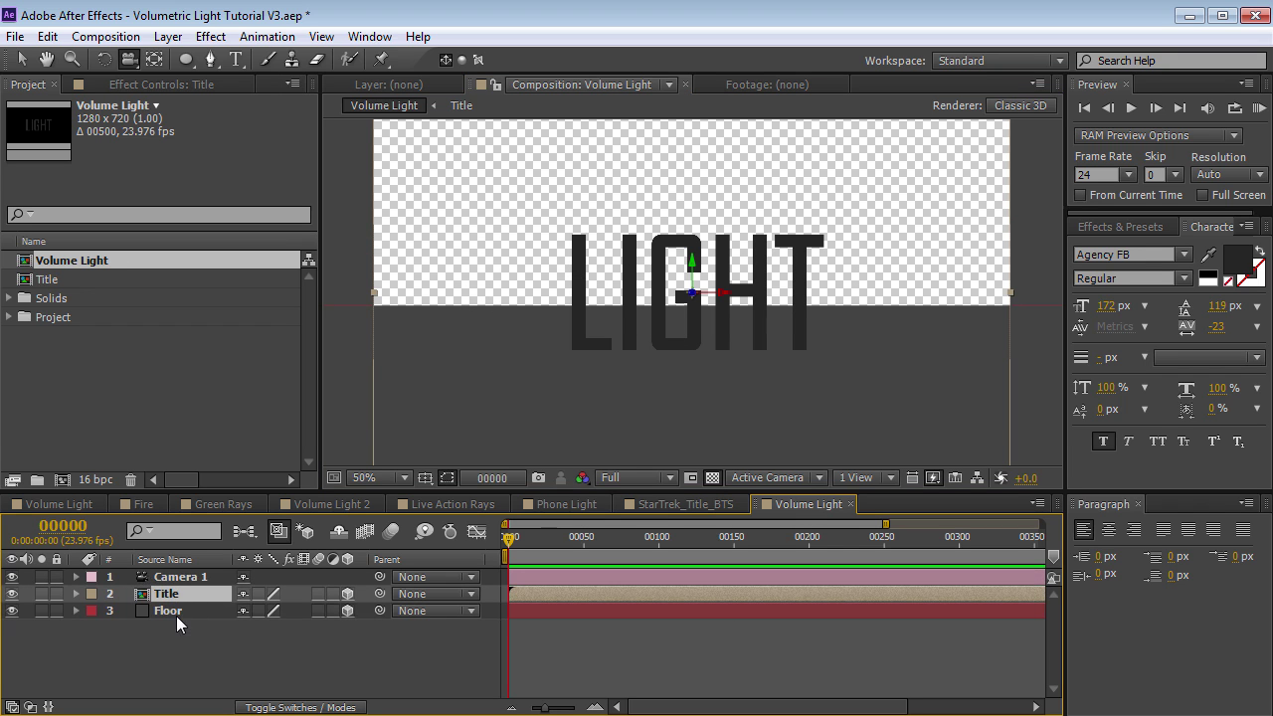
- Create a black 1280 x 720 solid named "BG" and place it at the bottom of the layer stack
left_click(168, 36)
mouse_move(477, 59)
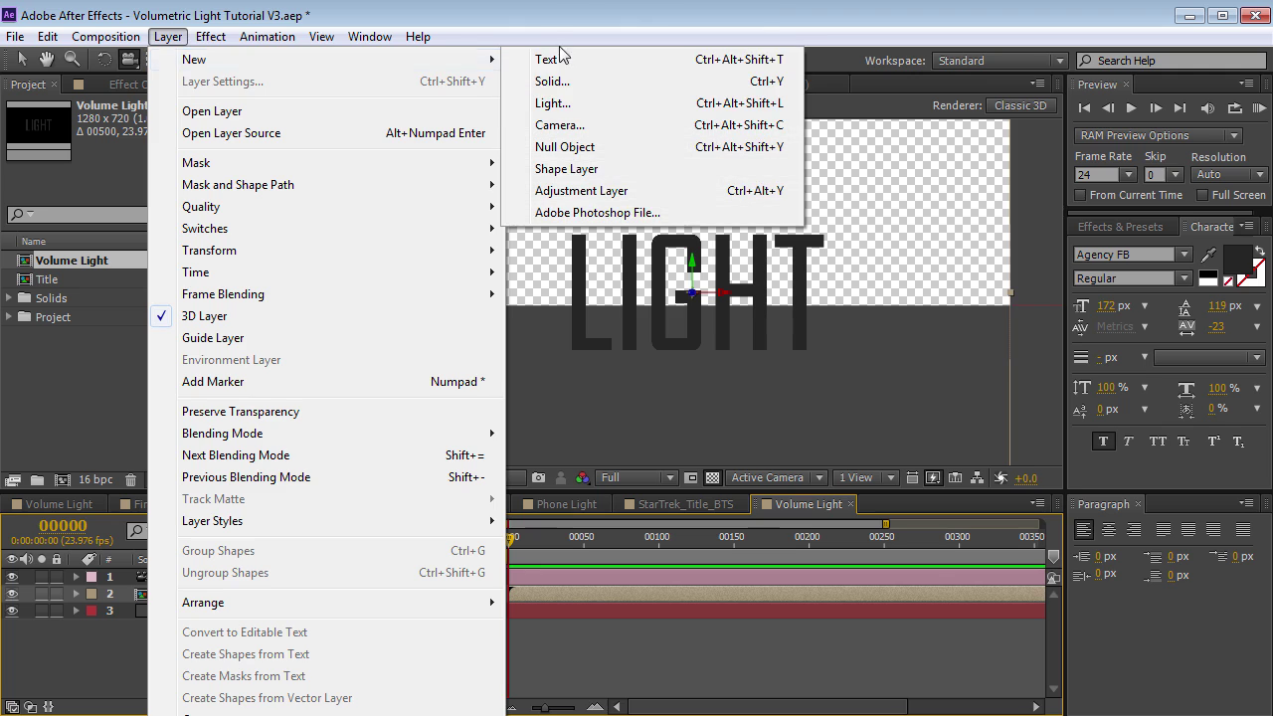
left_click(552, 80)
left_click(838, 542)
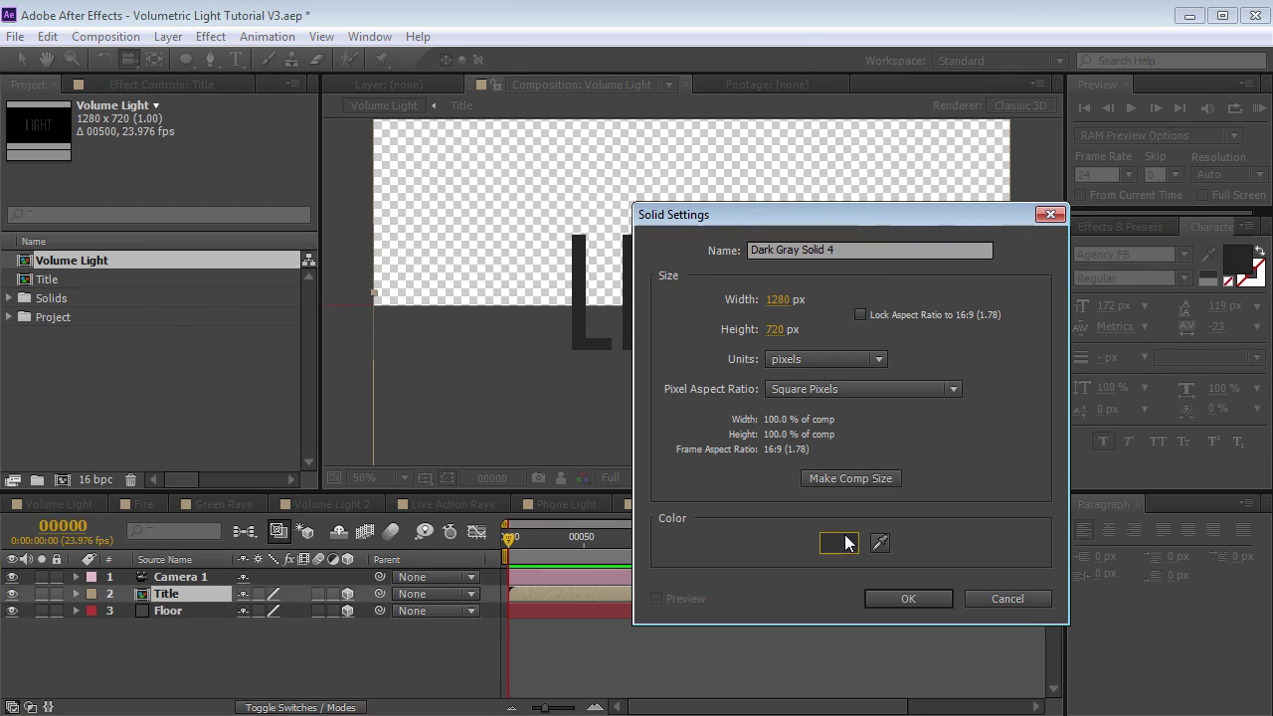
left_click(791, 329)
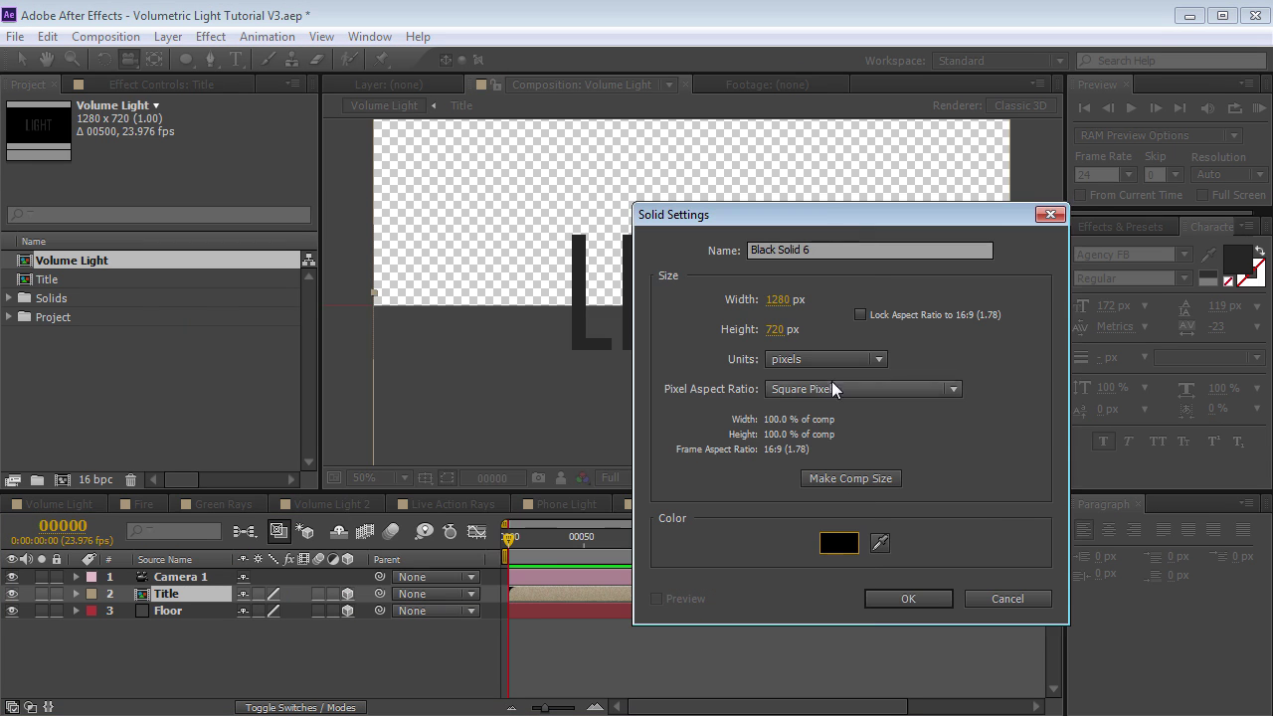
type("BG")
left_click(908, 598)
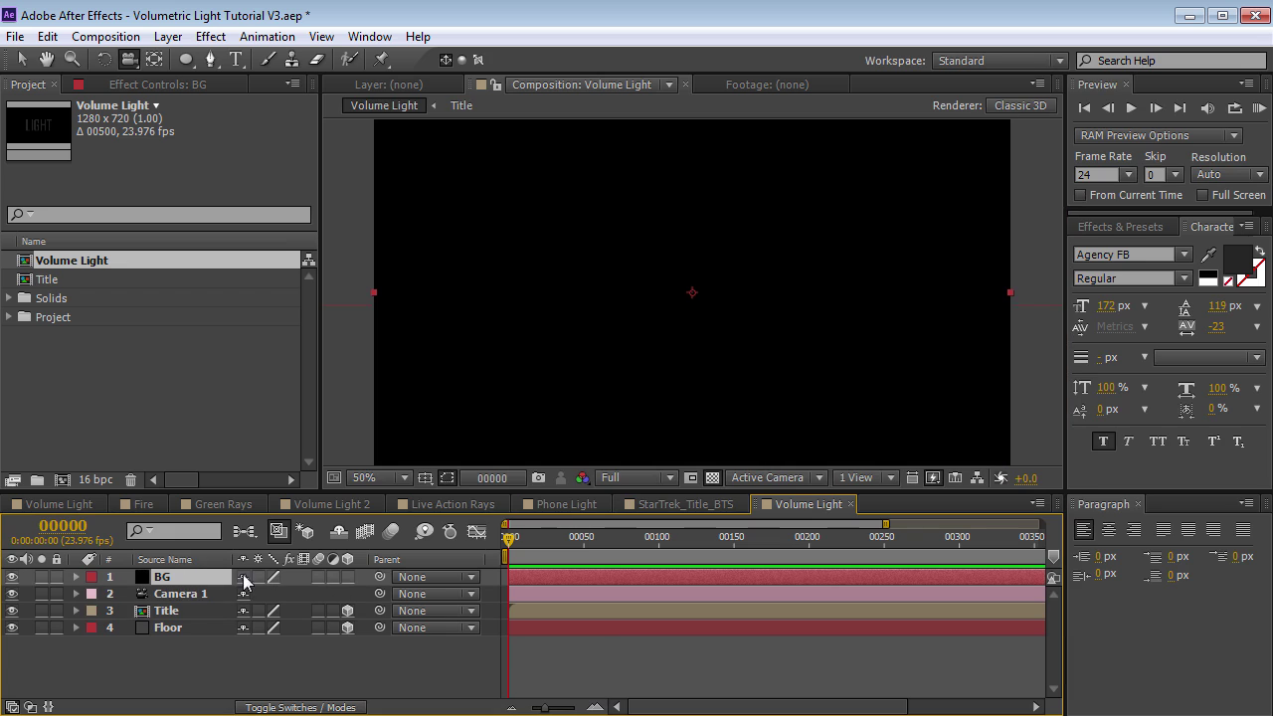
left_click_drag(169, 588, 174, 650)
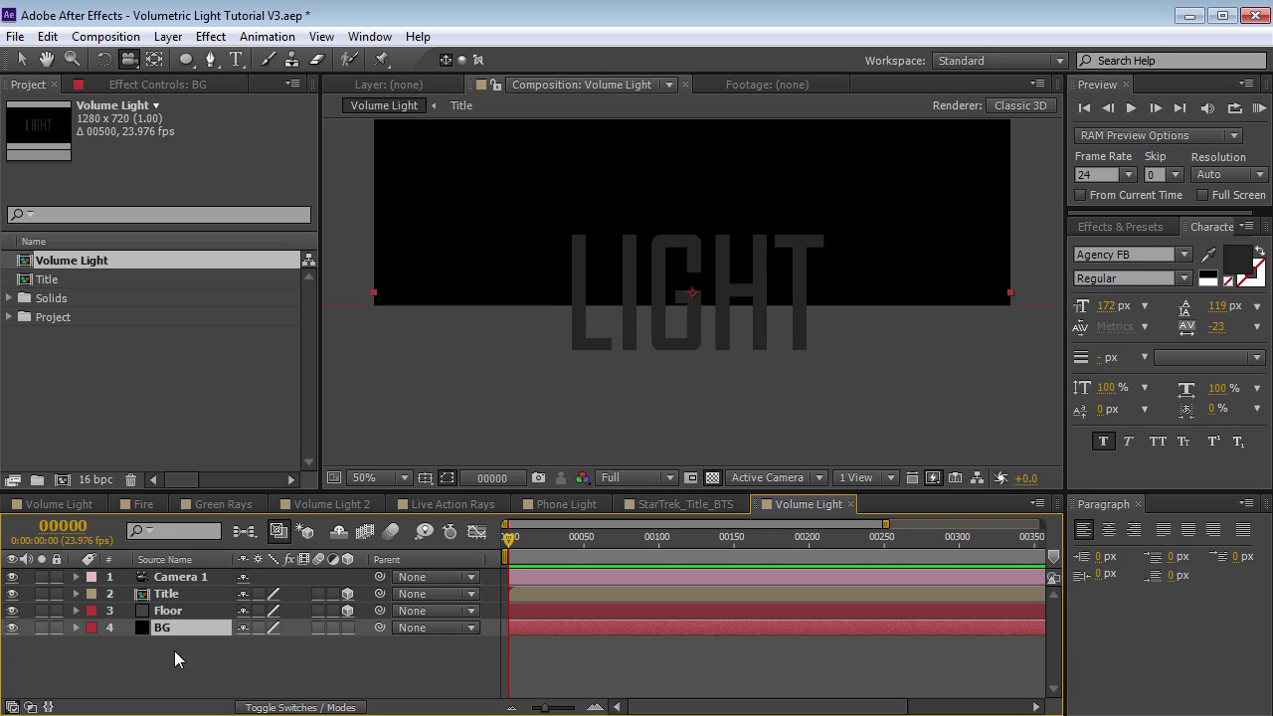
- Add a white point light with 100% intensity and shadow casting, and position it behind the LIGHT title above the floor
left_click(168, 37)
mouse_move(194, 58)
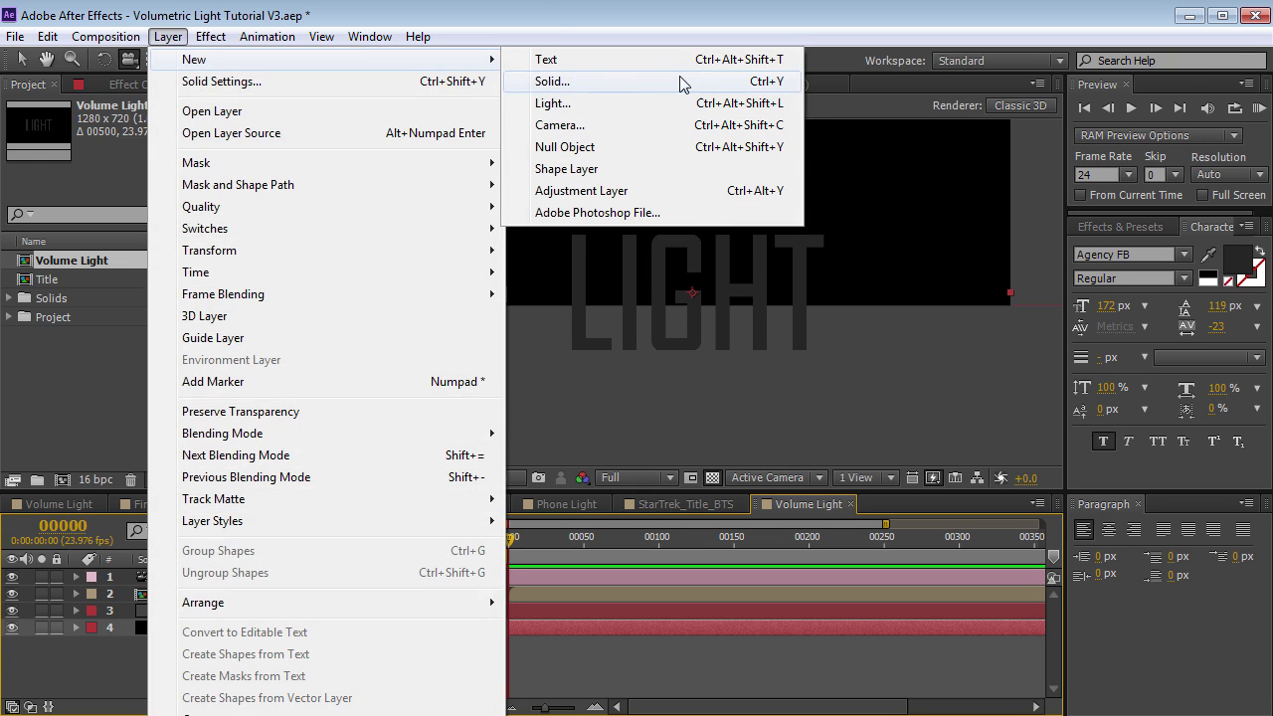
left_click(553, 104)
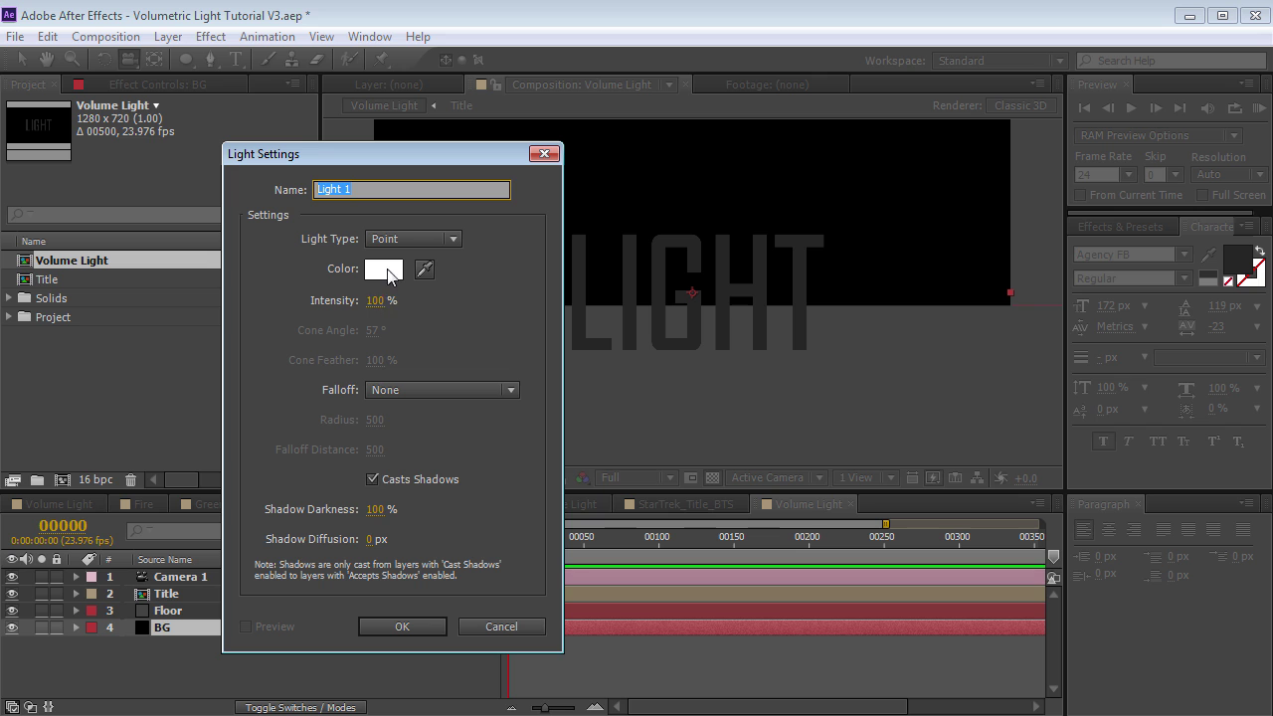
left_click(400, 624)
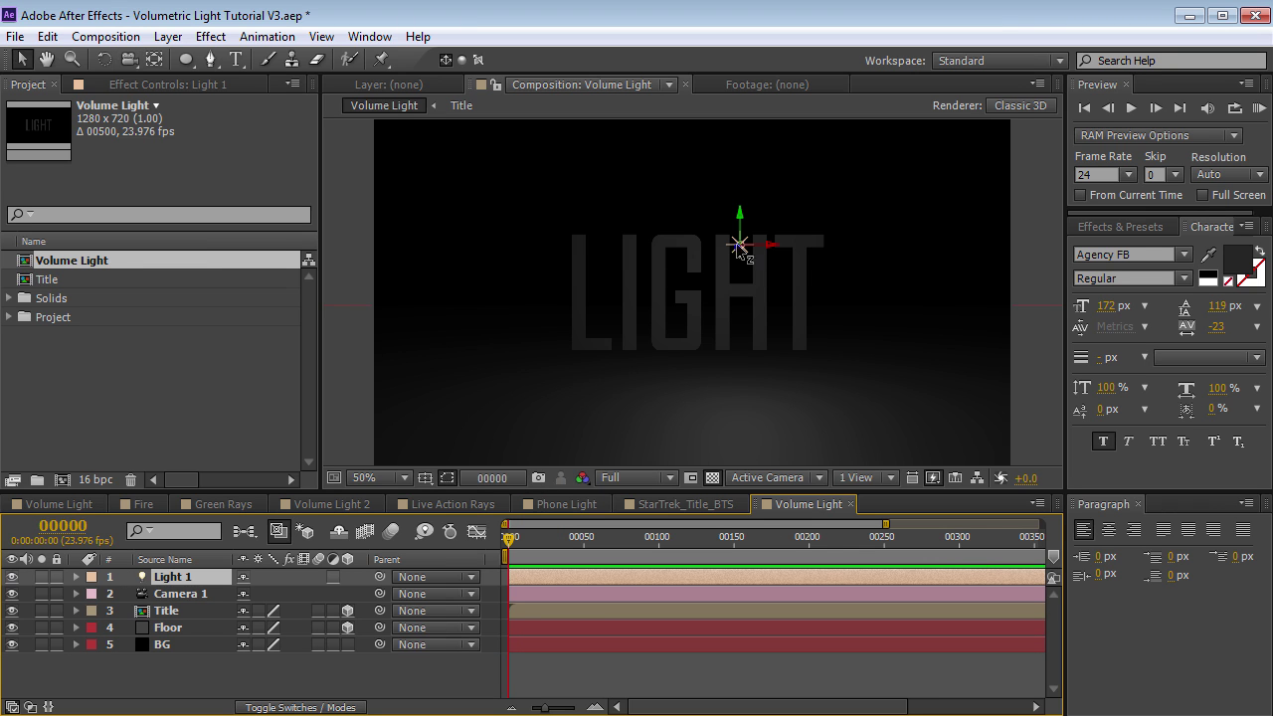
left_click_drag(738, 251, 684, 234)
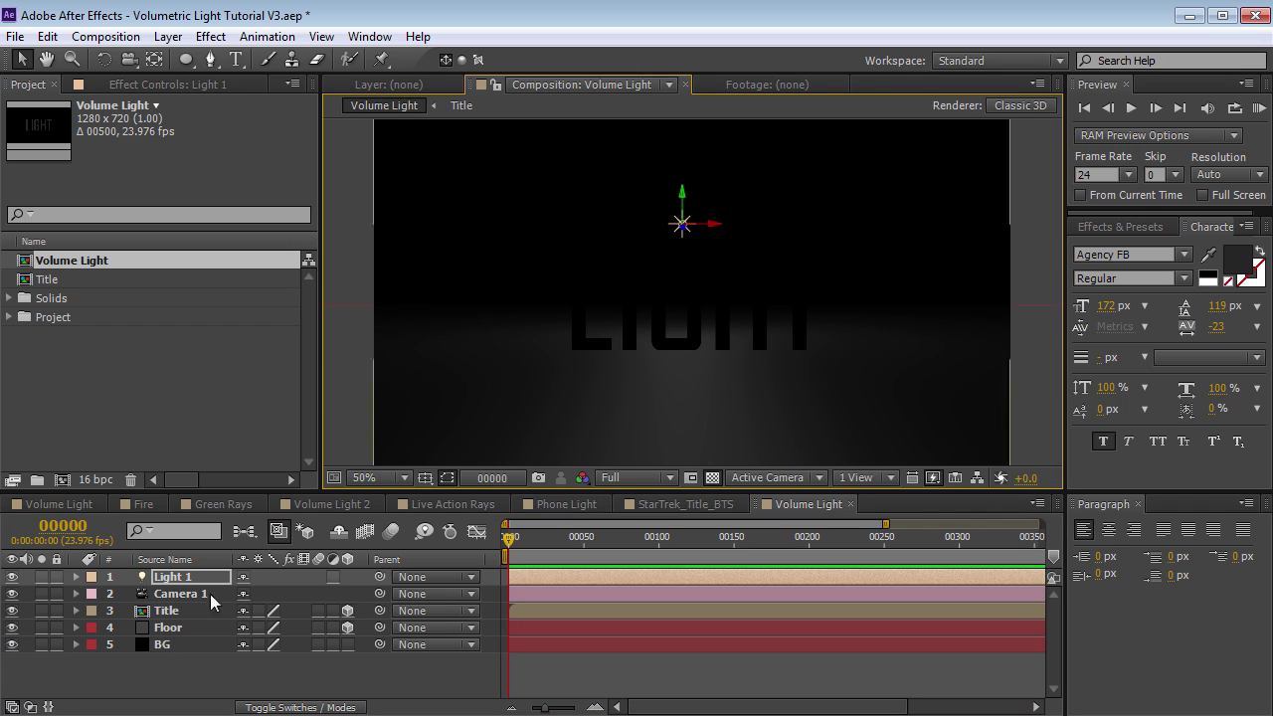
- Turn on Casts Shadows in the Title layer's material options so the letters throw shadows onto the floor
left_click(166, 611)
key("a")
key("a")
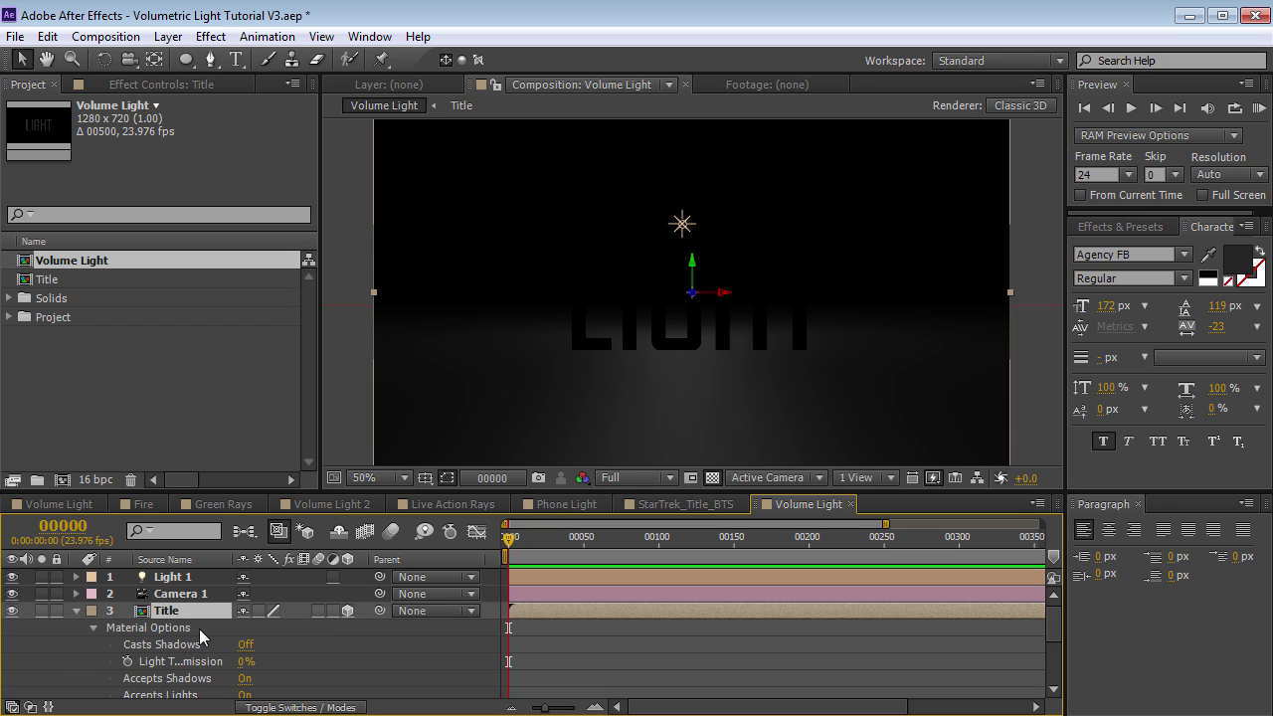
left_click(245, 644)
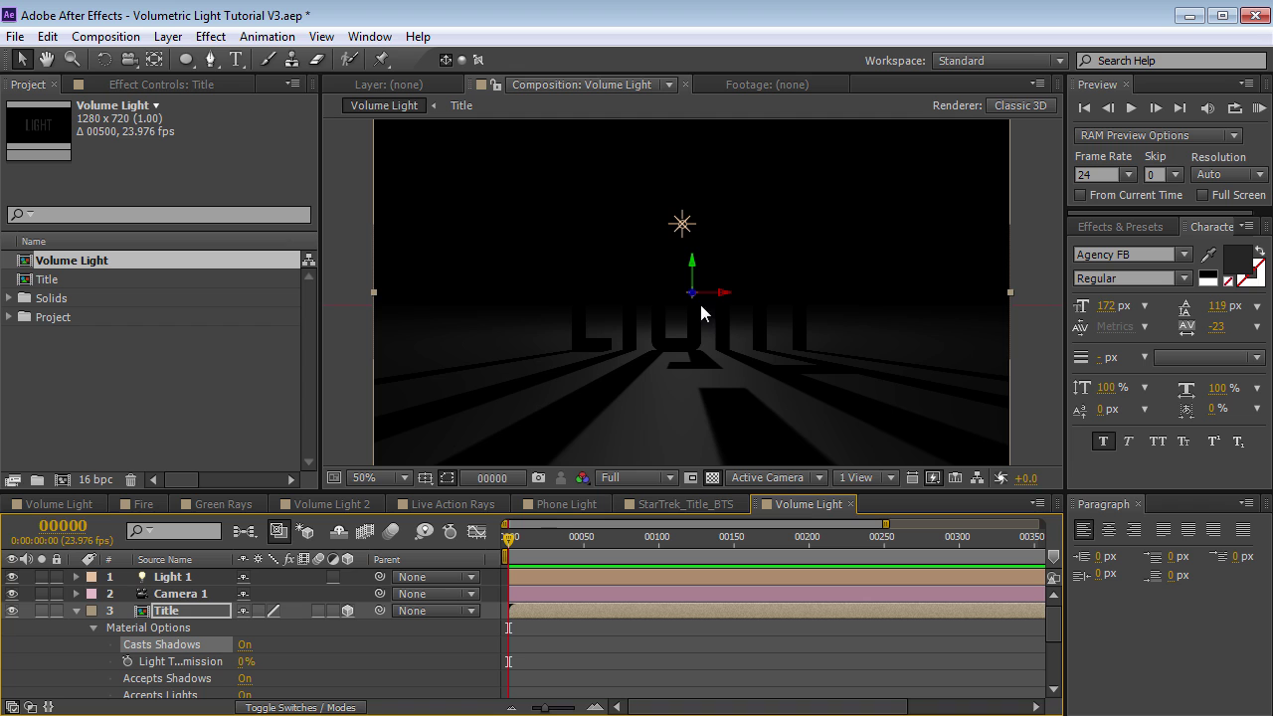
key("c")
left_click_drag(674, 309, 616, 308)
key("v")
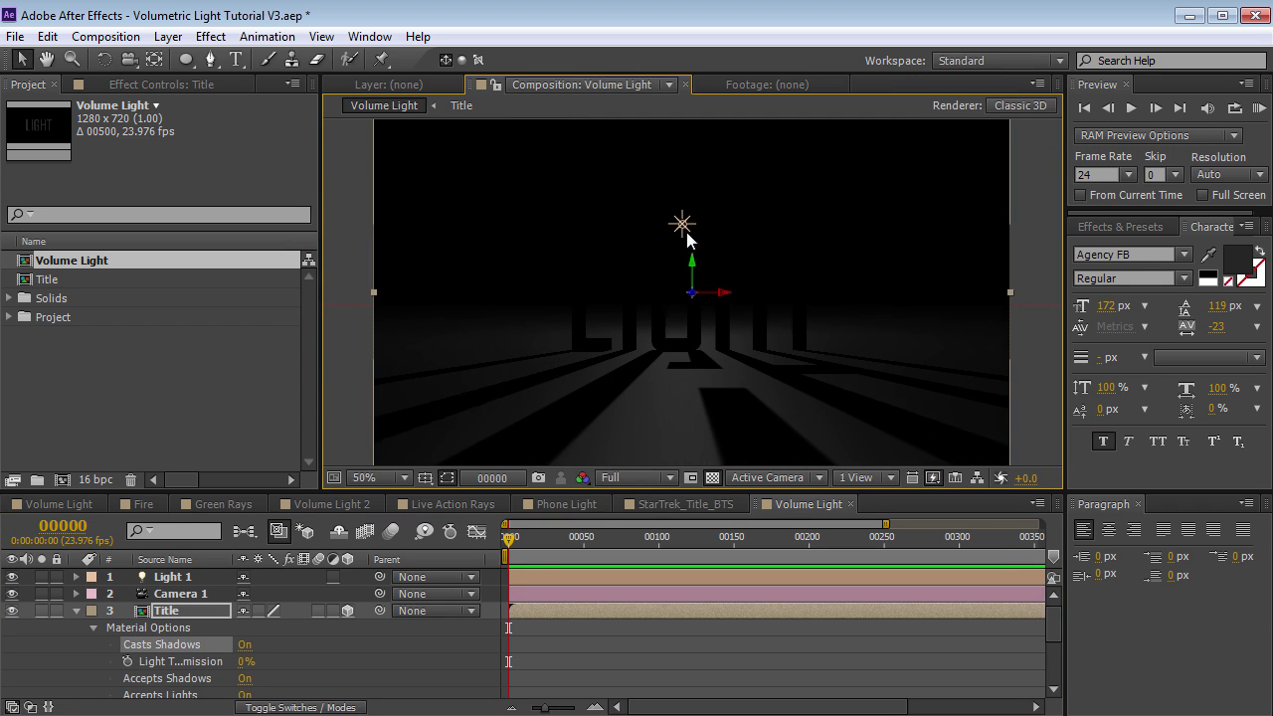
- Set the point light's intensity to 187%
left_click(684, 225)
key("t")
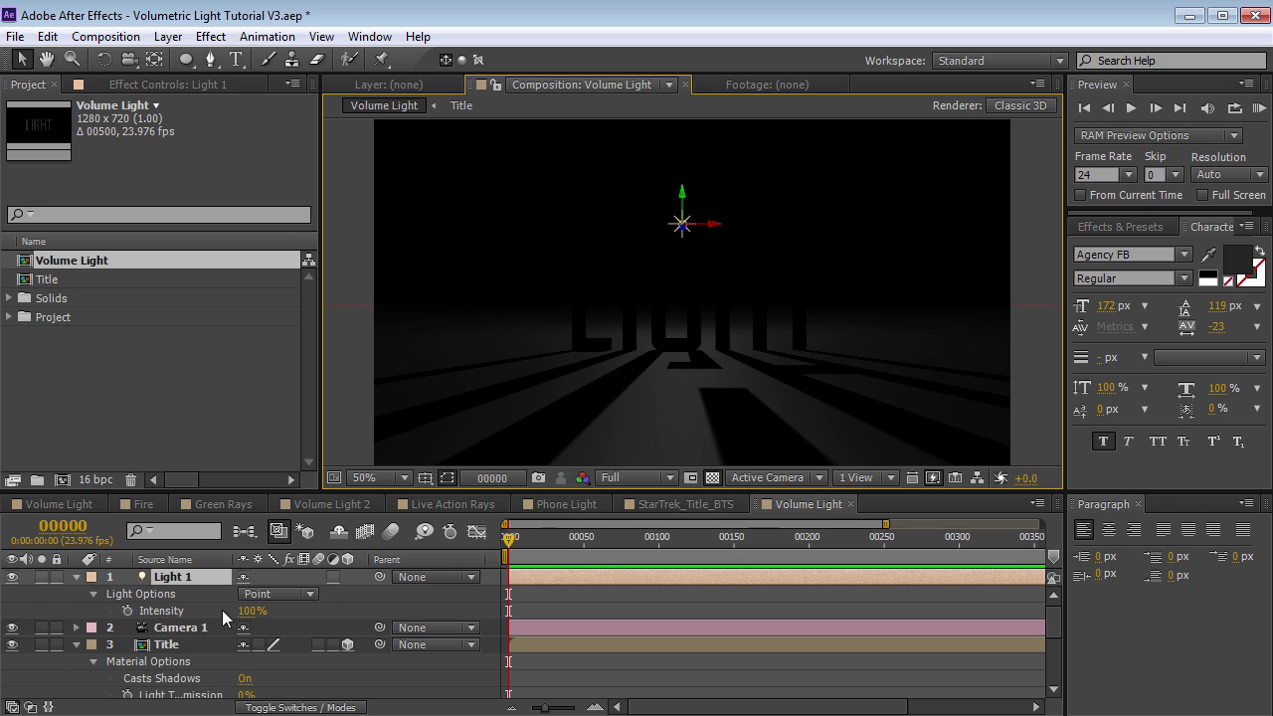
left_click(252, 610)
left_click_drag(252, 611, 328, 606)
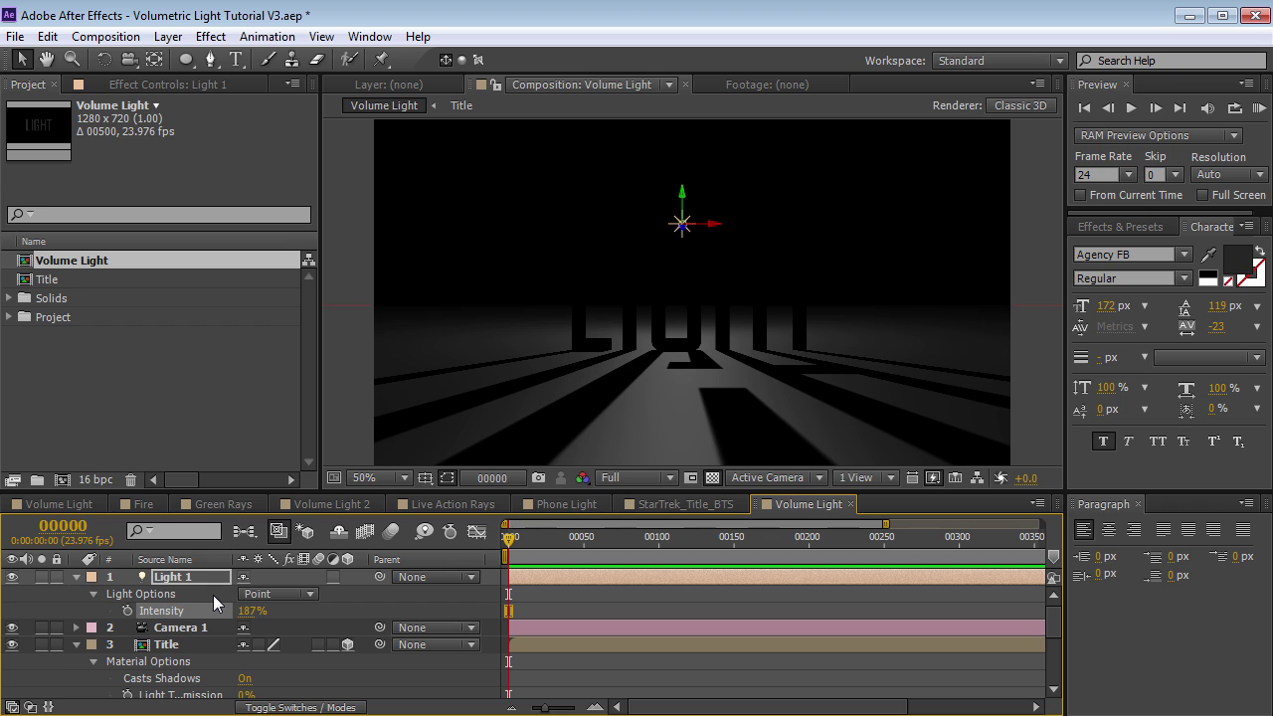
- Soften the point light's shadows by setting its Shadow Diffusion to 14 pixels
key("a")
key("a")
scroll(203, 645, "down", 3)
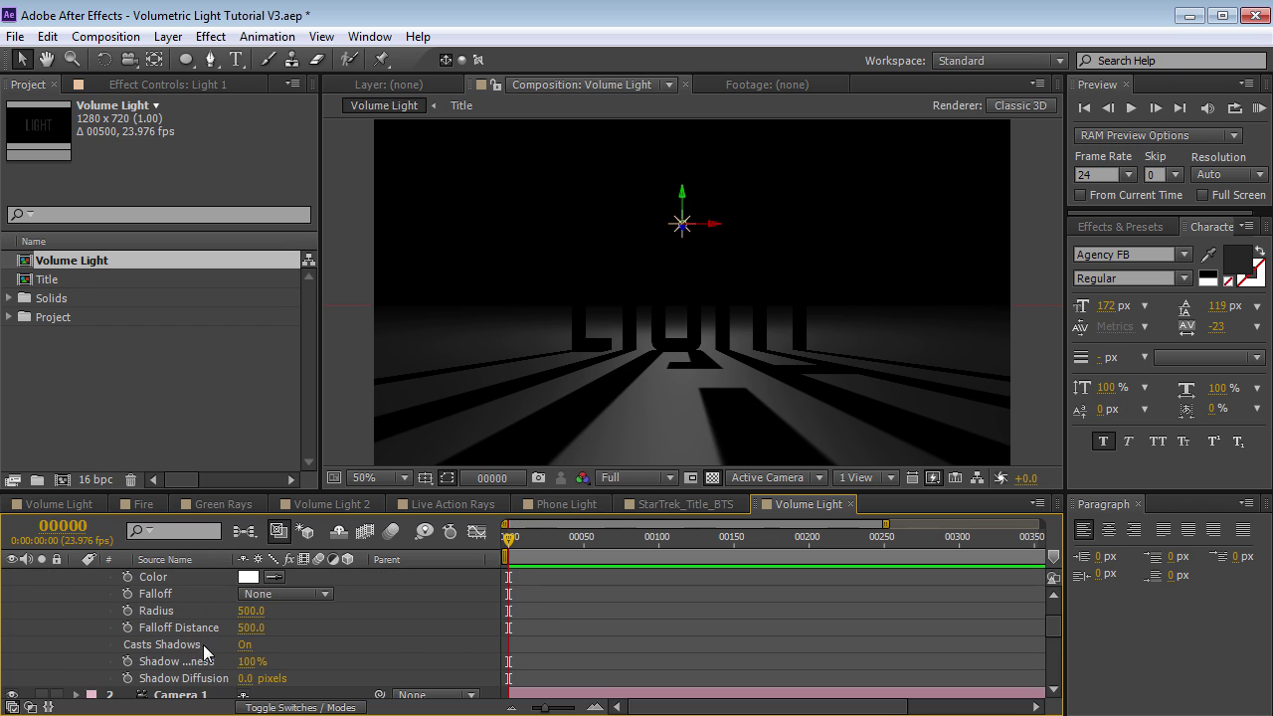
left_click_drag(246, 680, 266, 678)
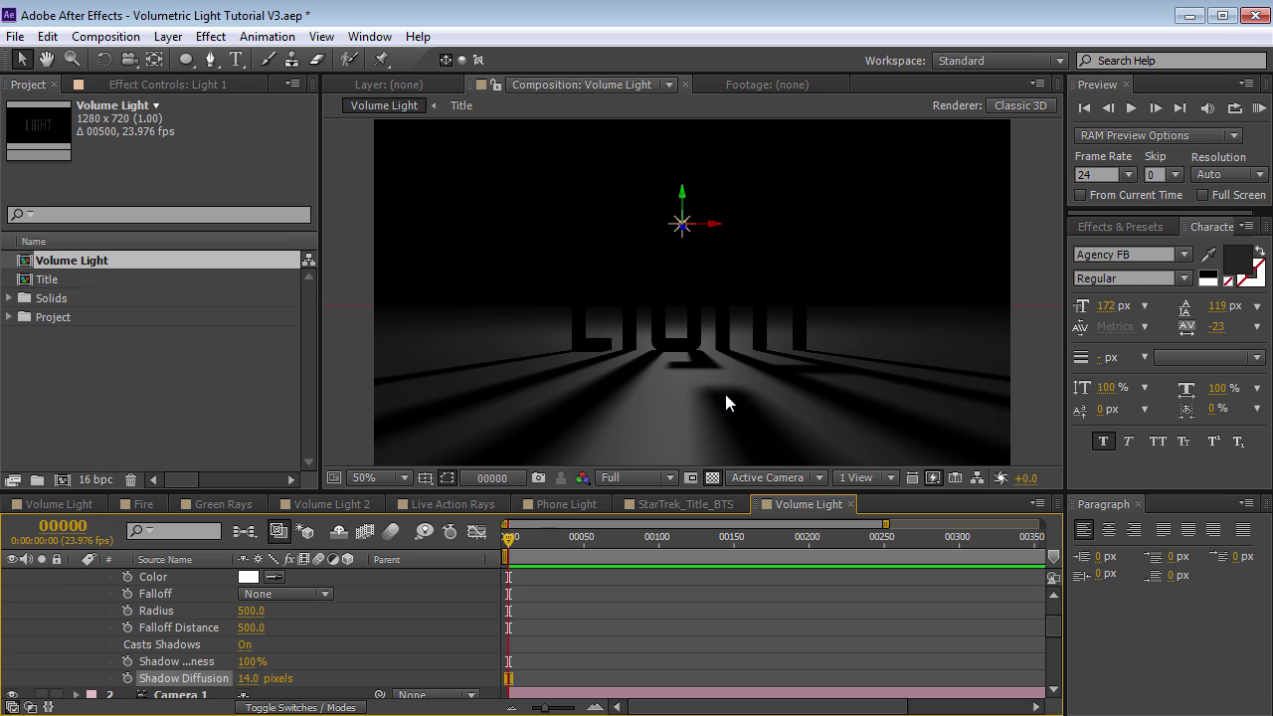
- Set the Classic 3D renderer's shadow map resolution to 500 and increase the light's Shadow Diffusion further
left_click(934, 478)
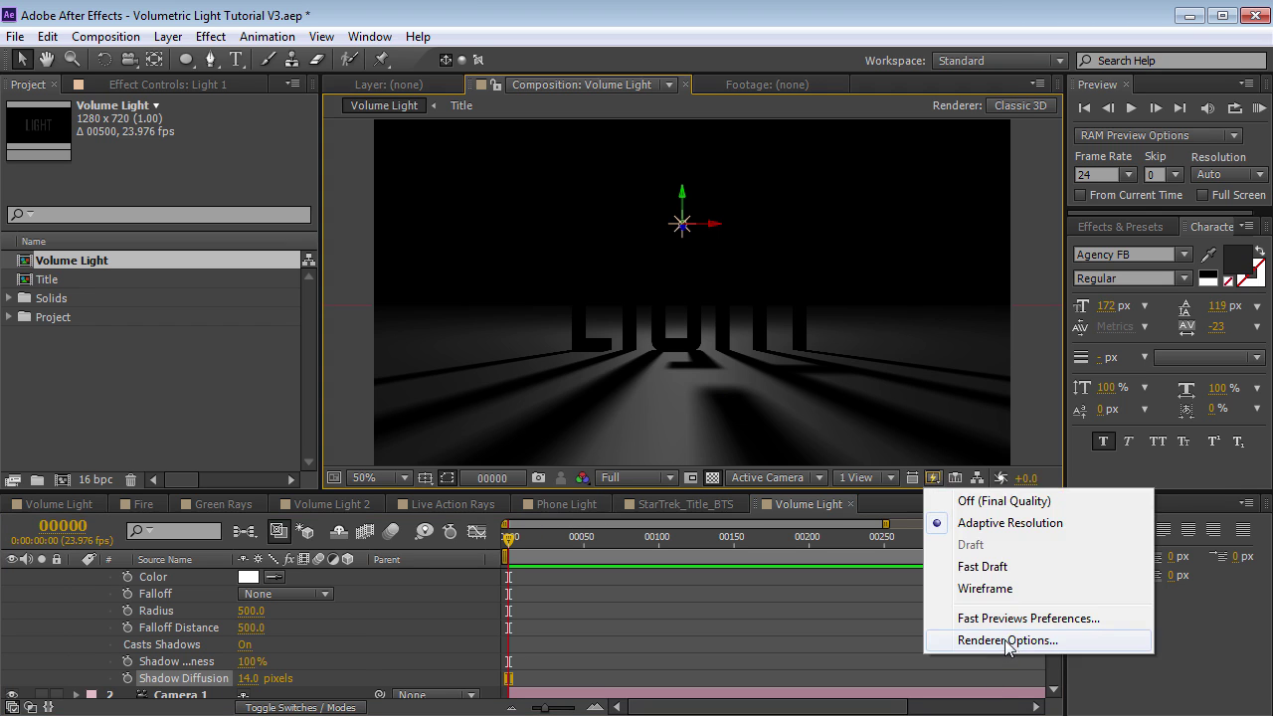
left_click(1005, 639)
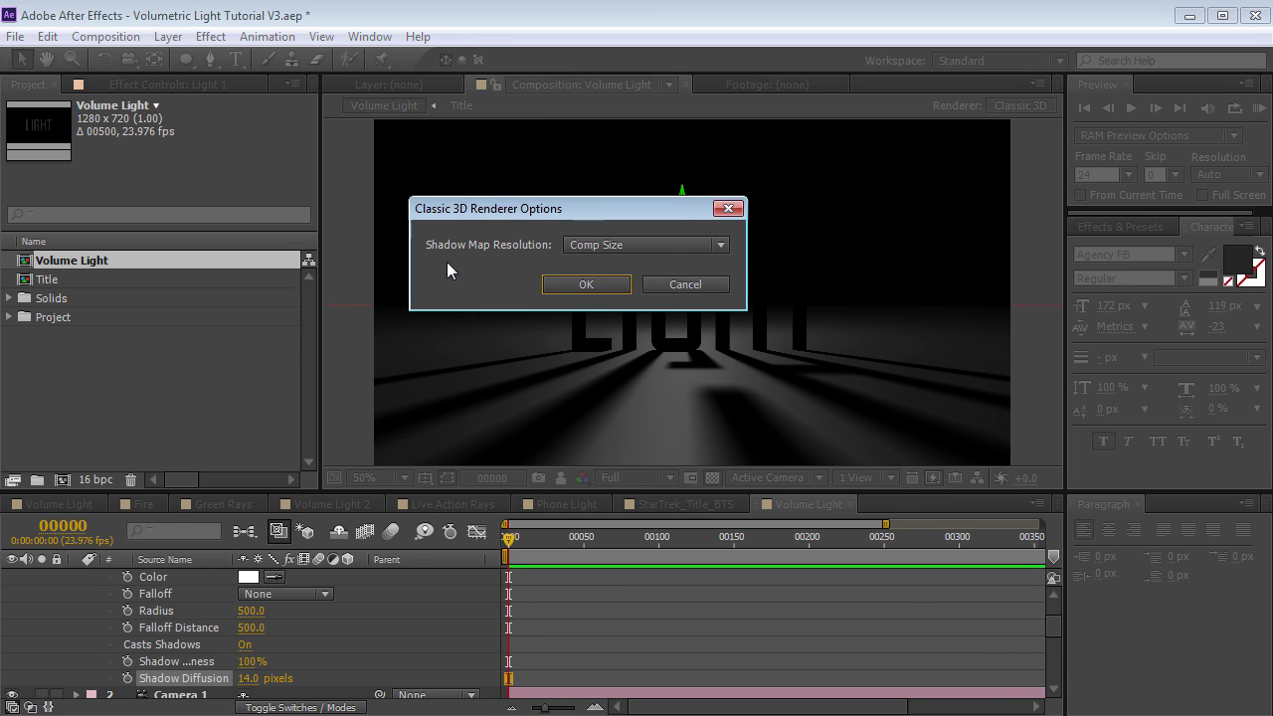
left_click(620, 247)
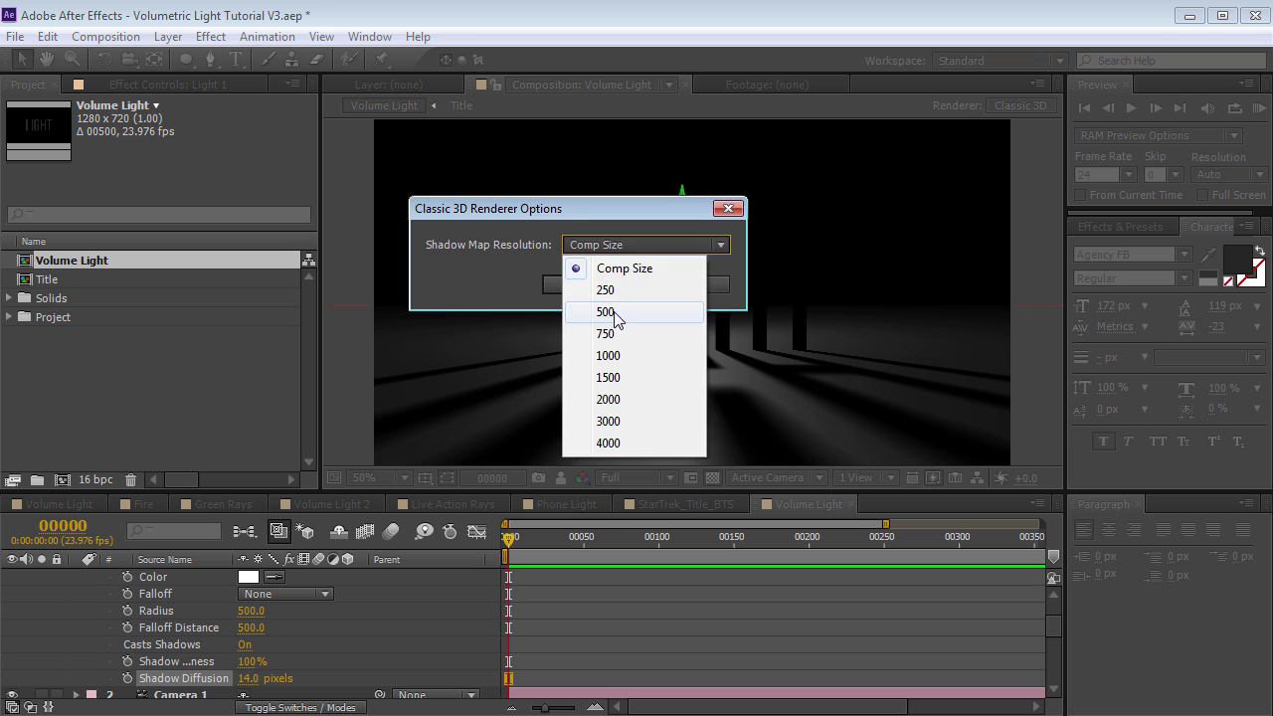
left_click(612, 312)
left_click(600, 288)
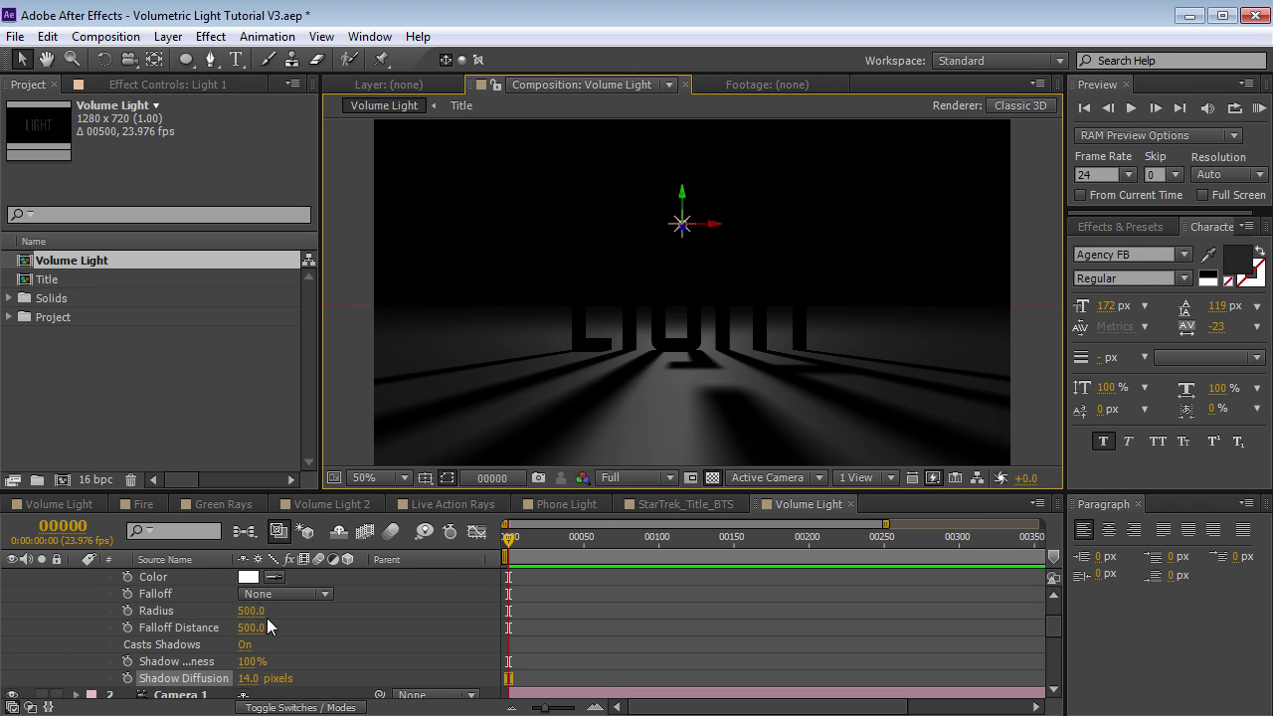
left_click_drag(258, 680, 268, 682)
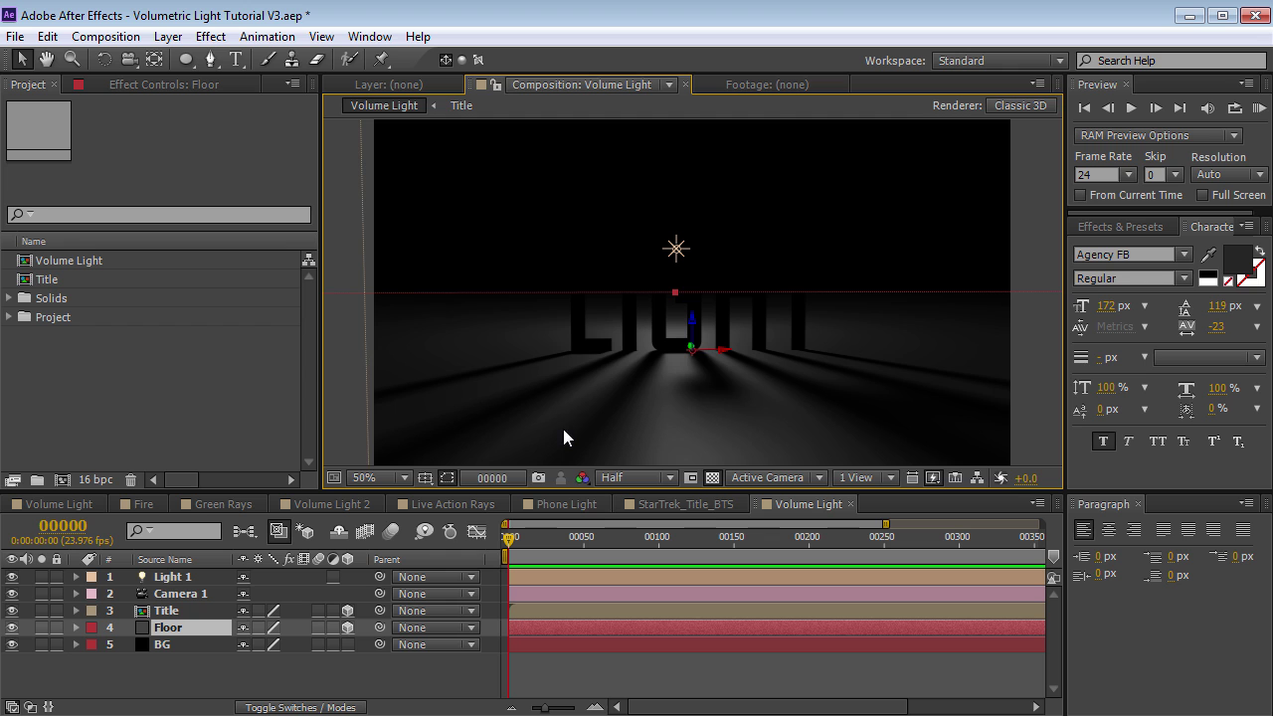
- Create a white (ffffff) 1280 x 720 solid named "Light Source"
left_click(168, 36)
mouse_move(298, 56)
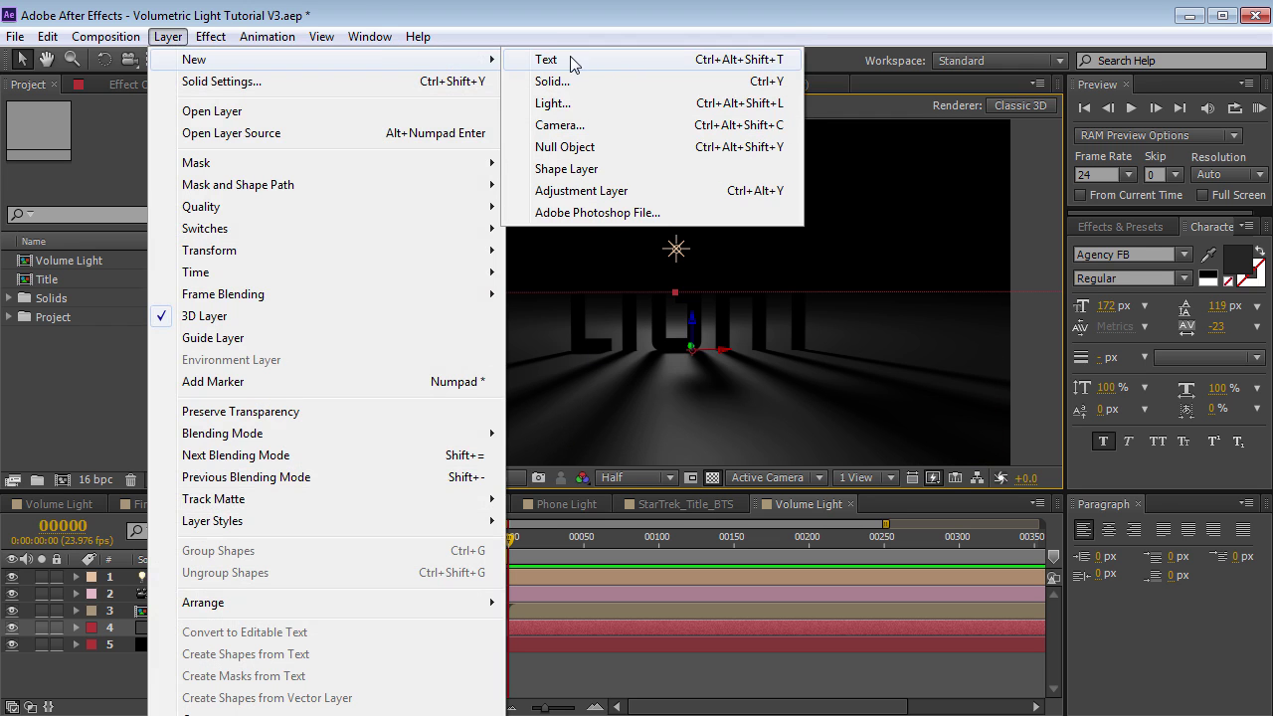
left_click(553, 84)
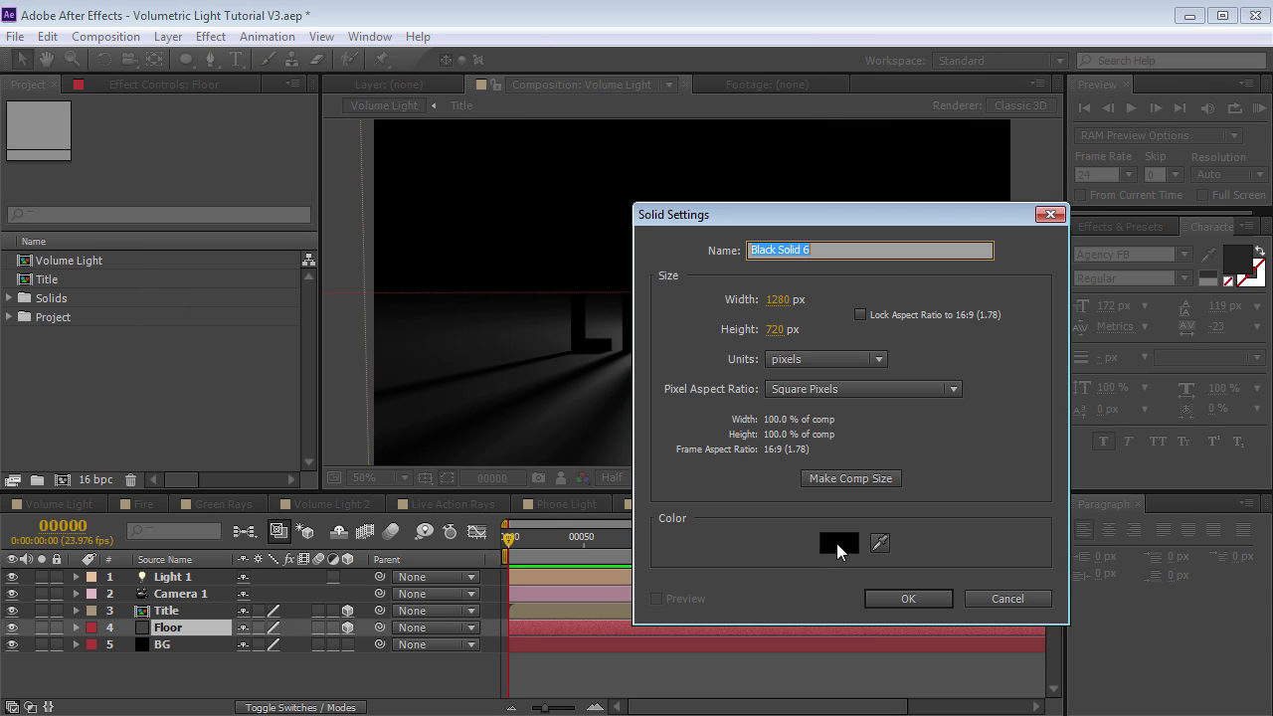
left_click(836, 542)
type("ffffff")
key("Return")
type("Light Source")
left_click(923, 599)
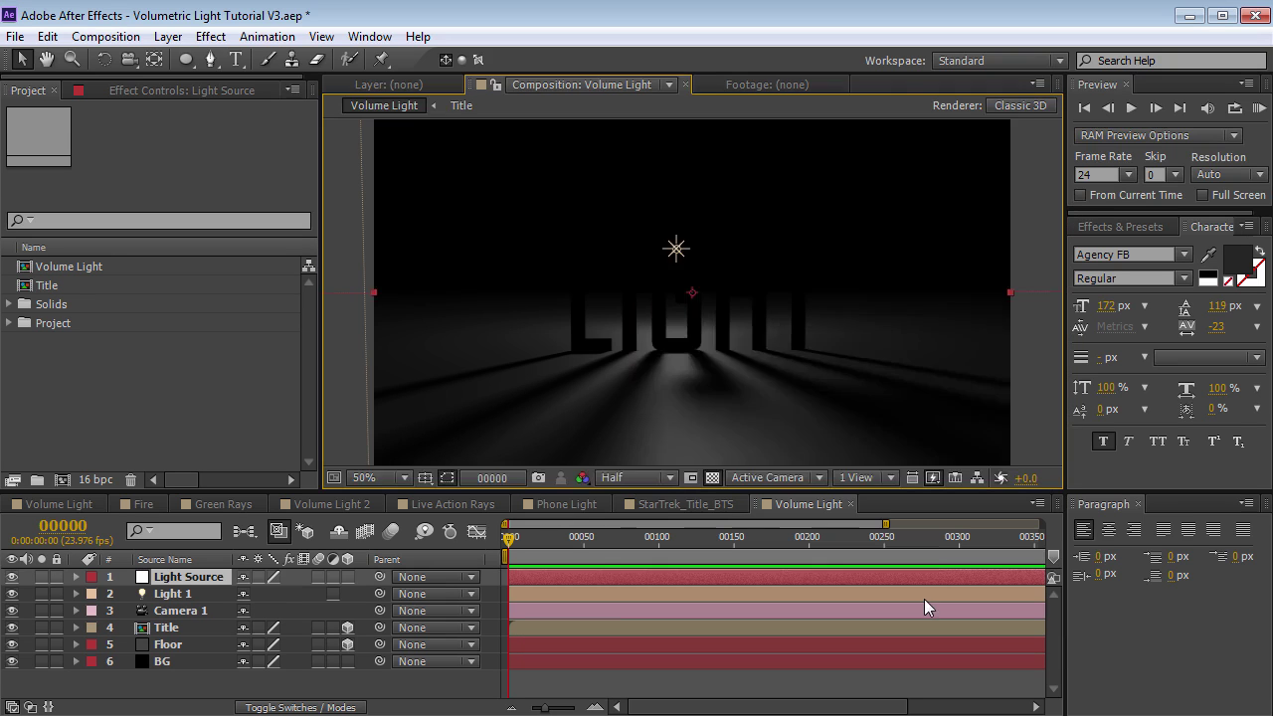
- Draw a circular mask around the centre of the Light Source solid and make the layer 3D
left_click(189, 59)
left_click(273, 106)
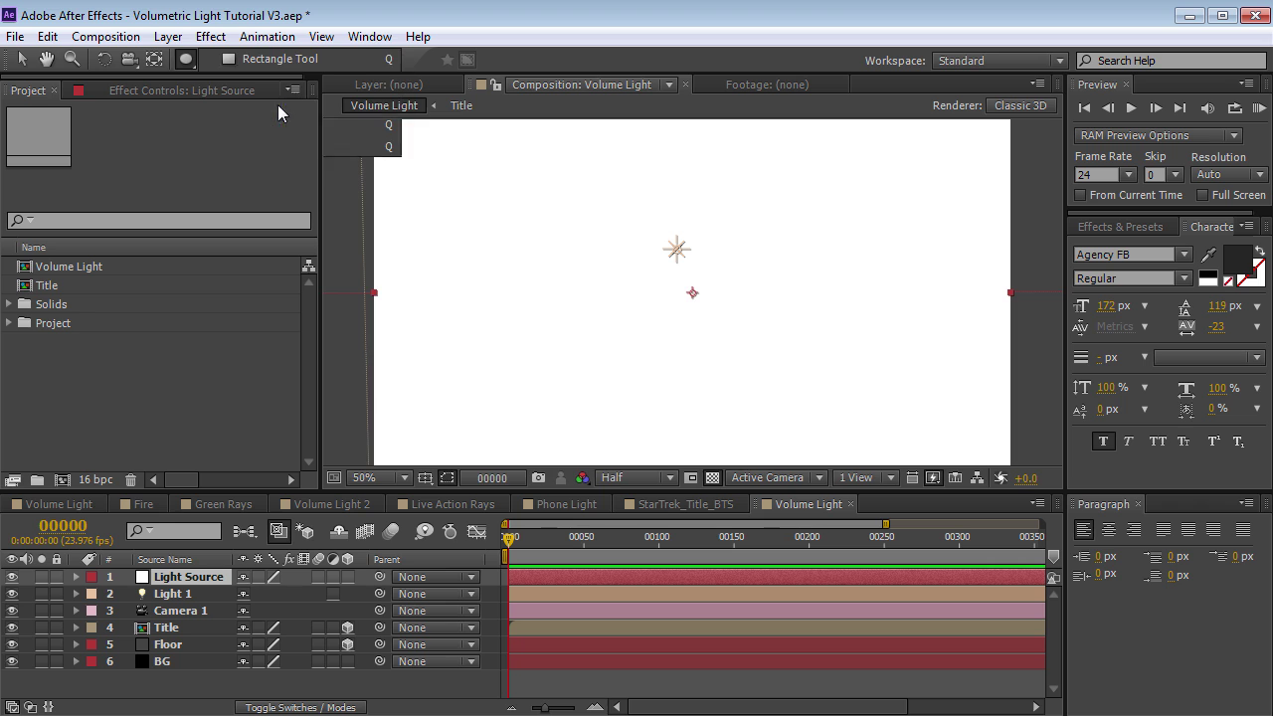
left_click_drag(692, 292, 744, 366)
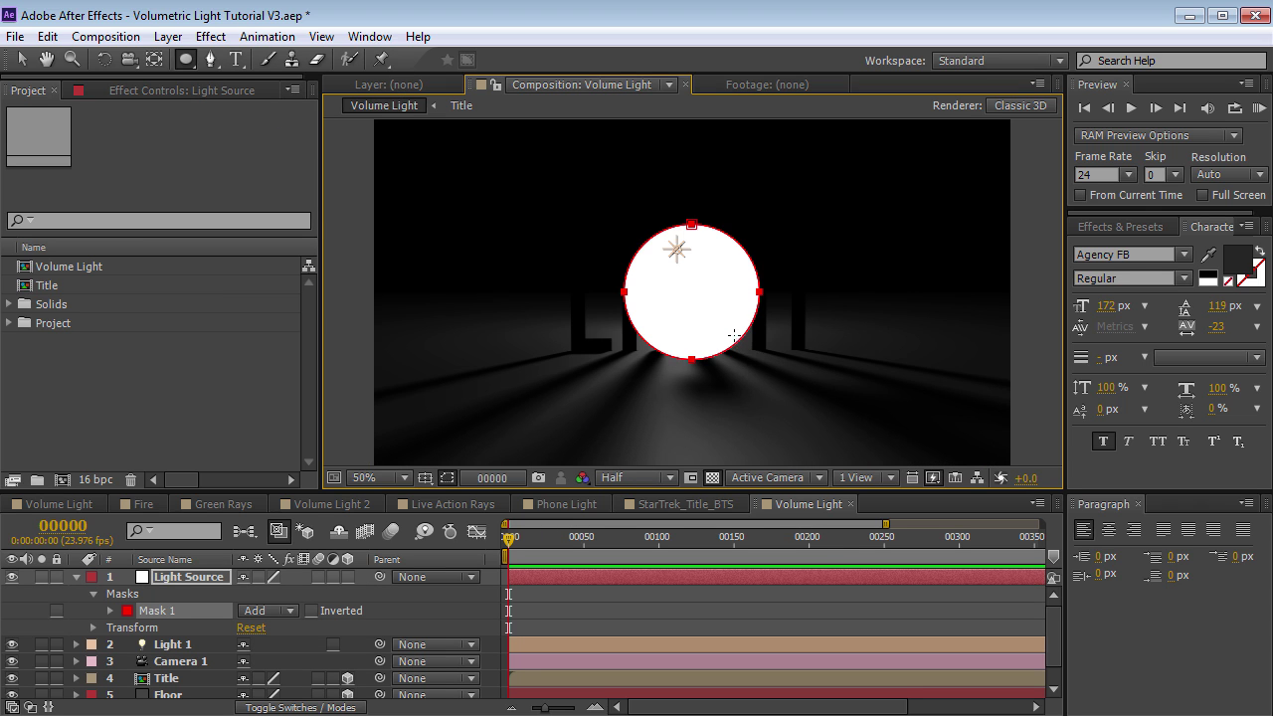
key("v")
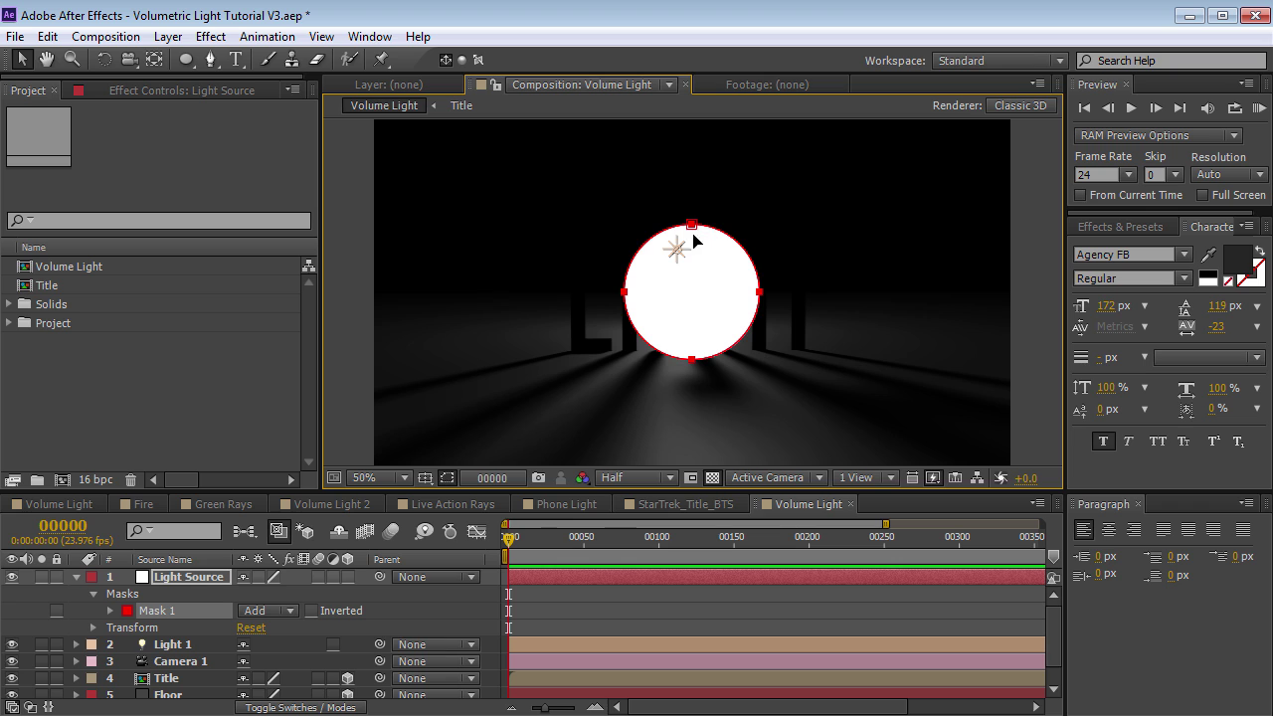
left_click(347, 577)
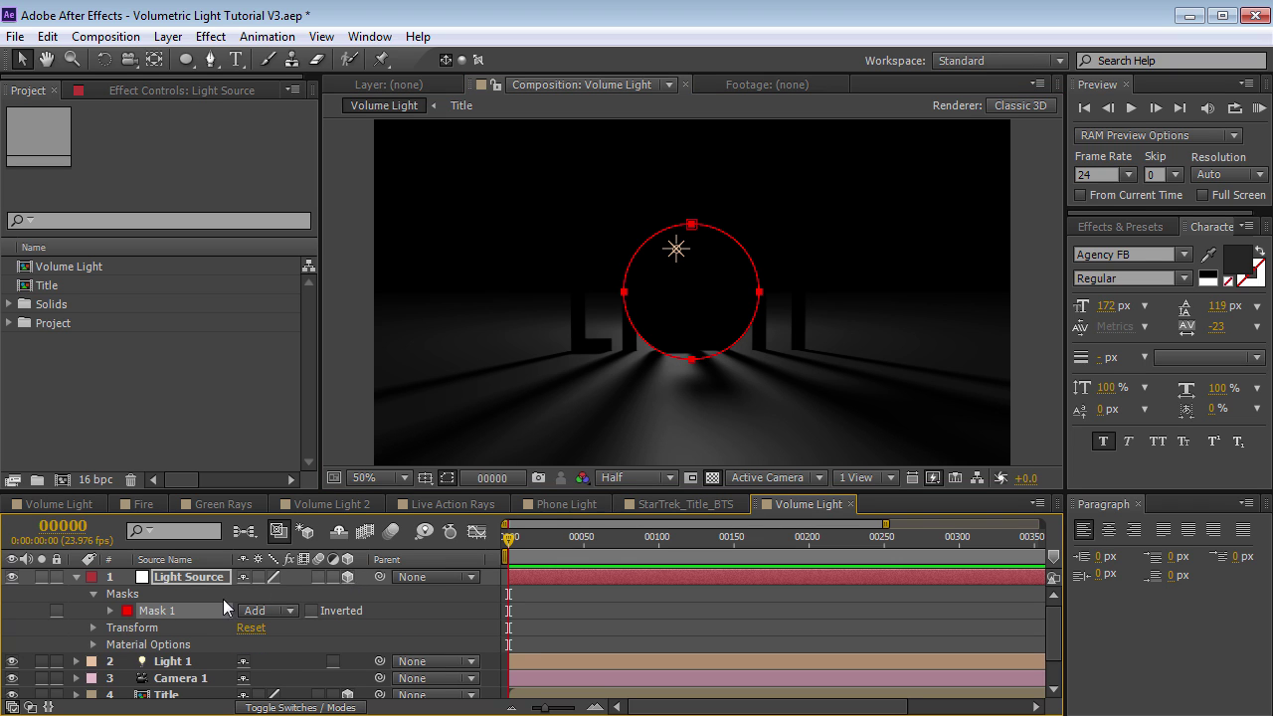
- Turn off Accepts Lights in the Light Source layer's material options so it renders pure white
key("a")
key("a")
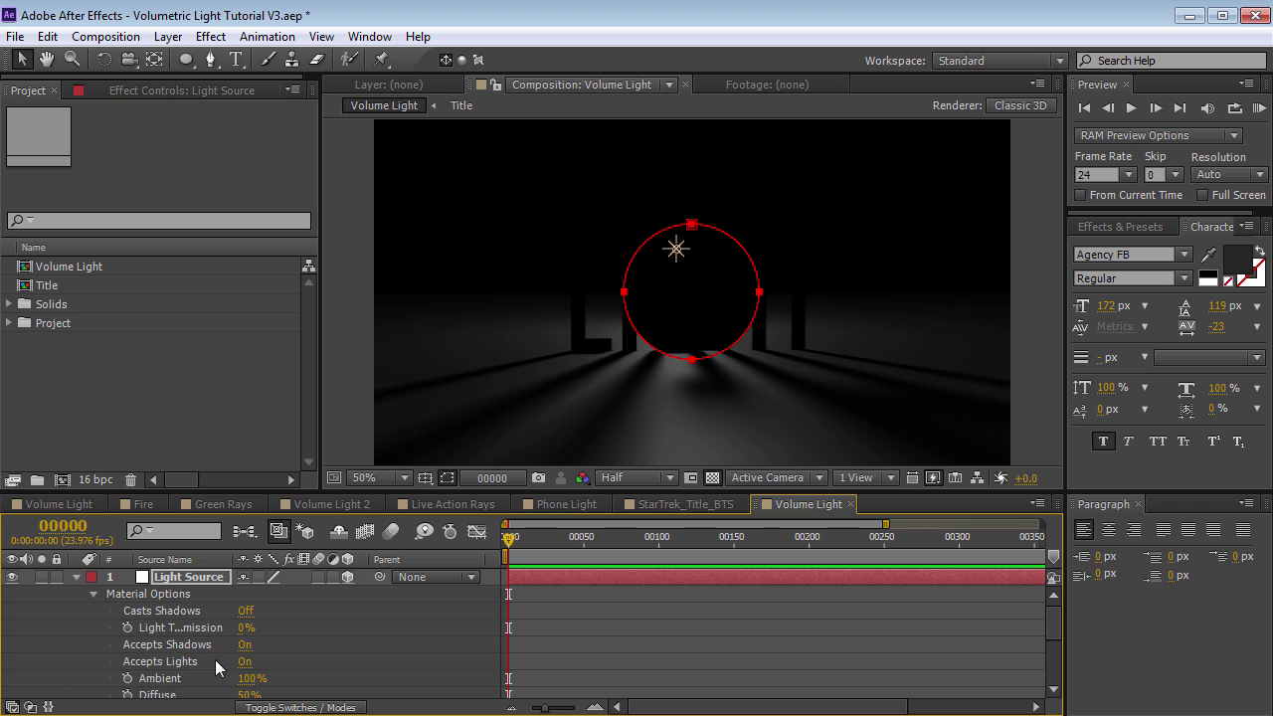
left_click(244, 662)
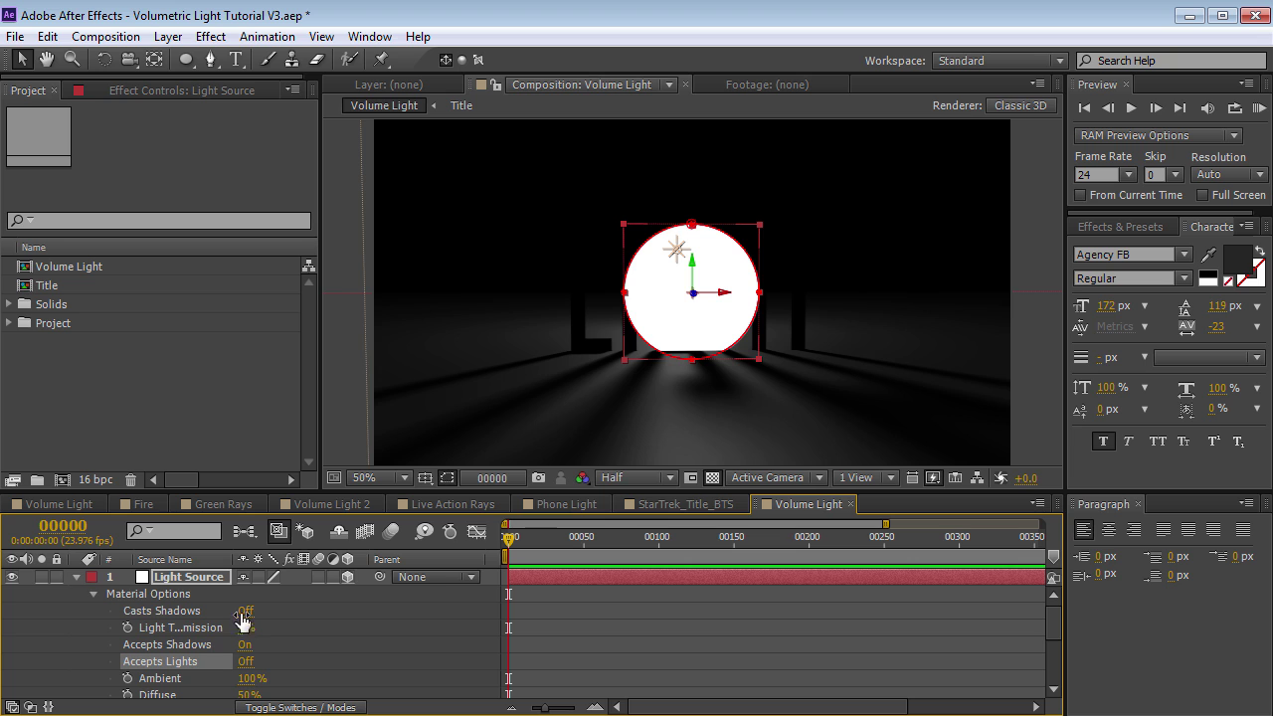
left_click(75, 577)
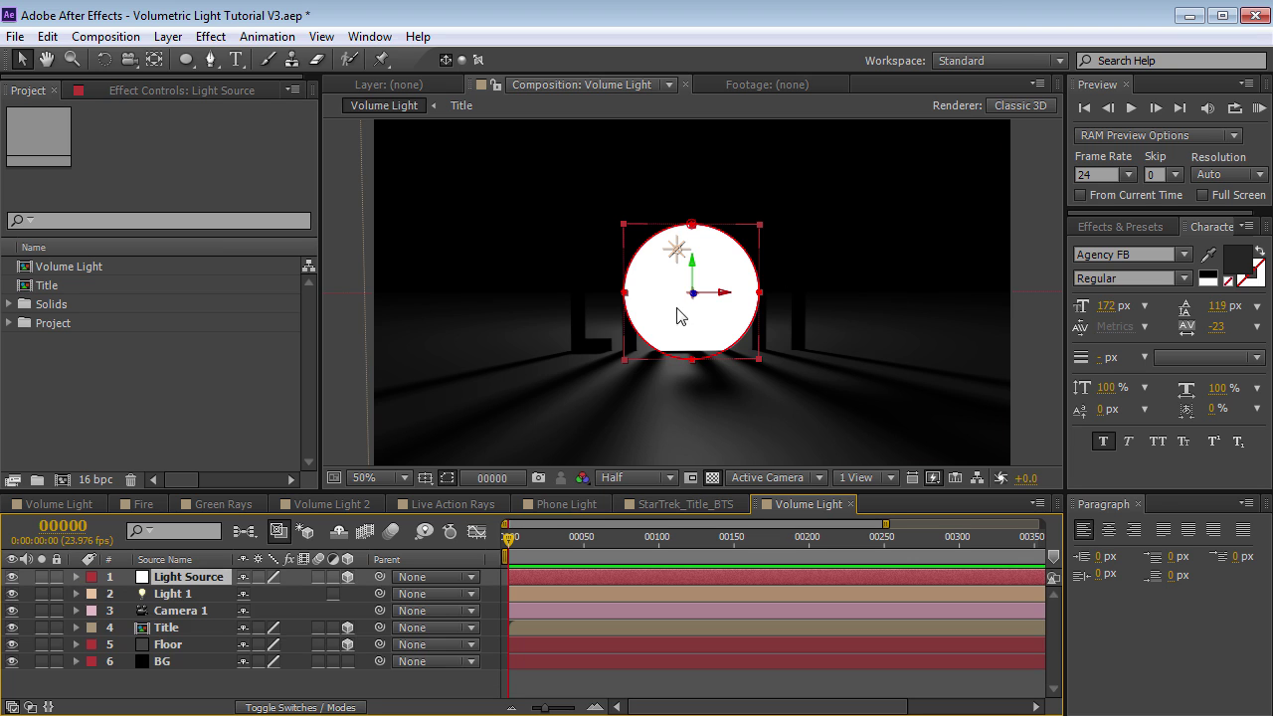
- Push the Light Source layer back in depth so the circle sits behind the LIGHT title, and deselect it
left_click_drag(688, 303, 199, 397)
key("y")
key("F2")
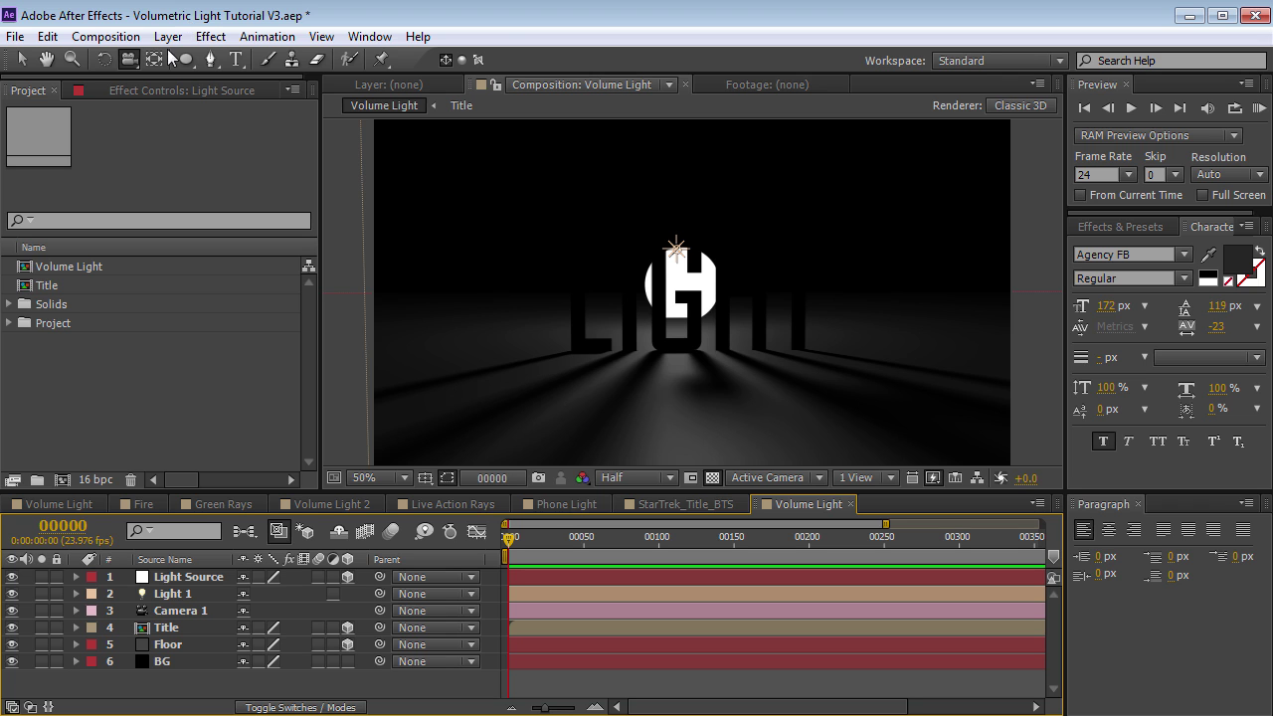
- Create an adjustment layer above all other layers and name it "Volume Light"
left_click(168, 36)
mouse_move(189, 60)
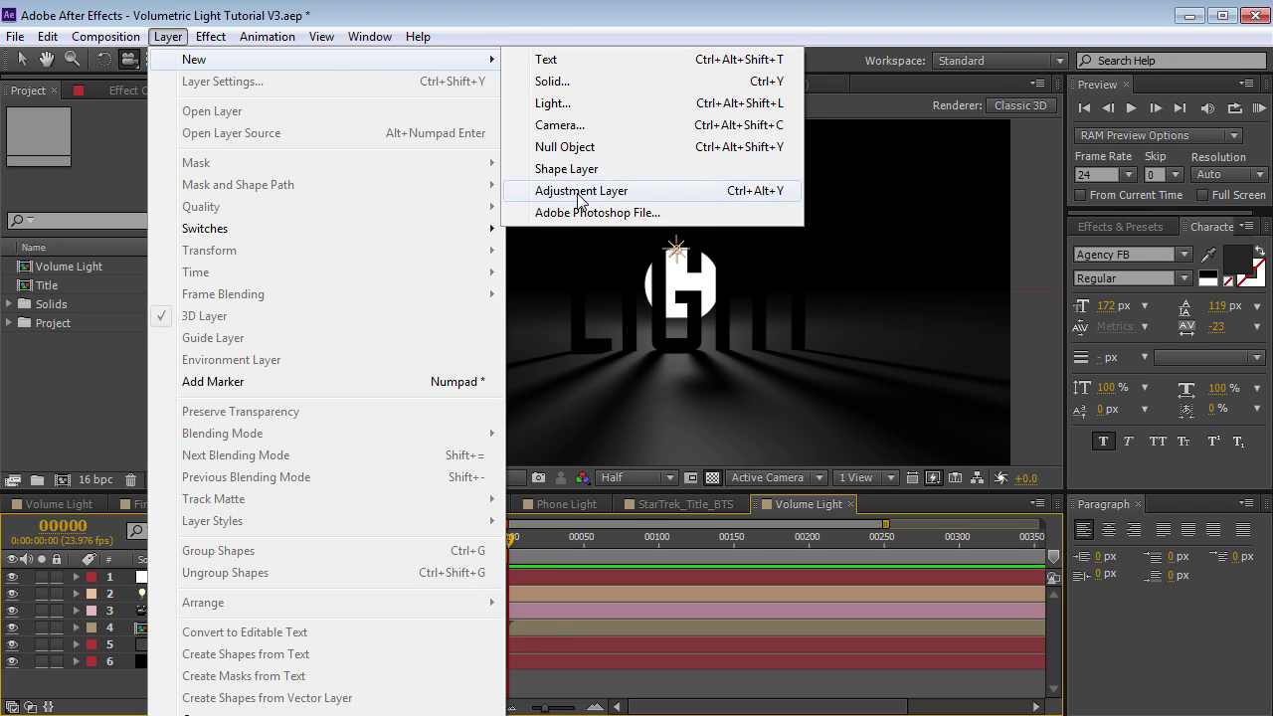
left_click(590, 199)
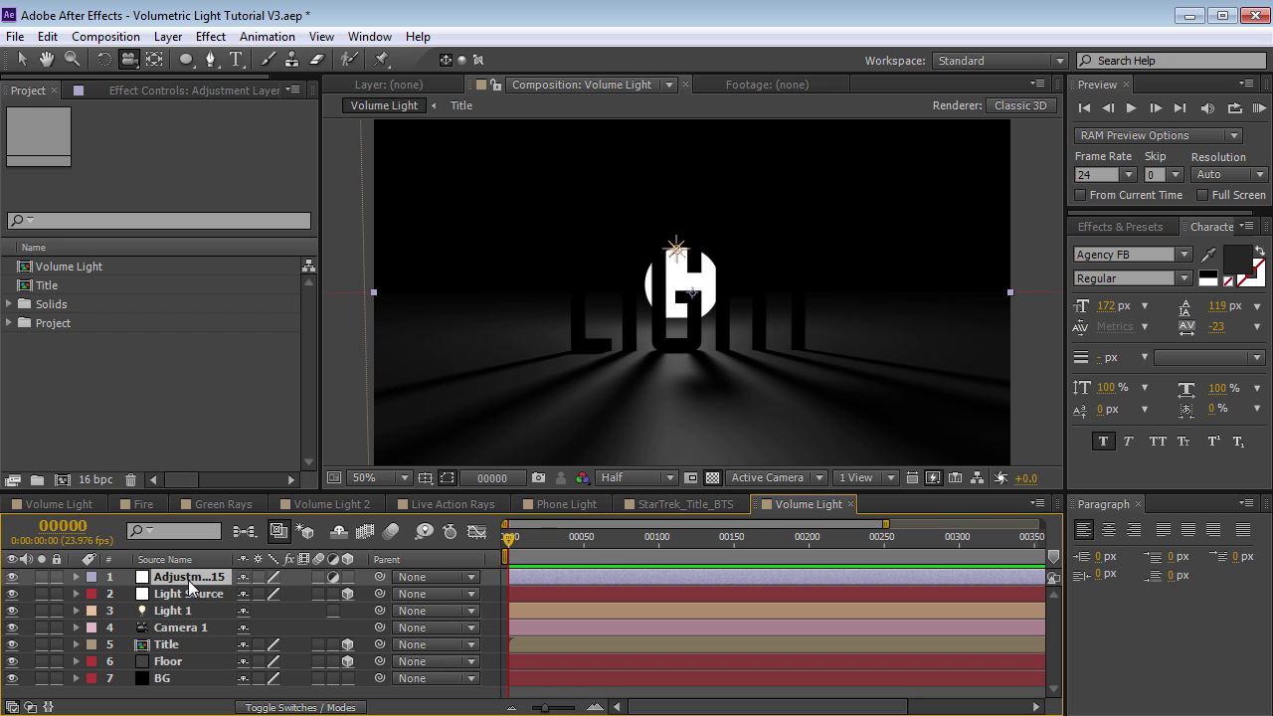
key("Return")
type("Volume Light")
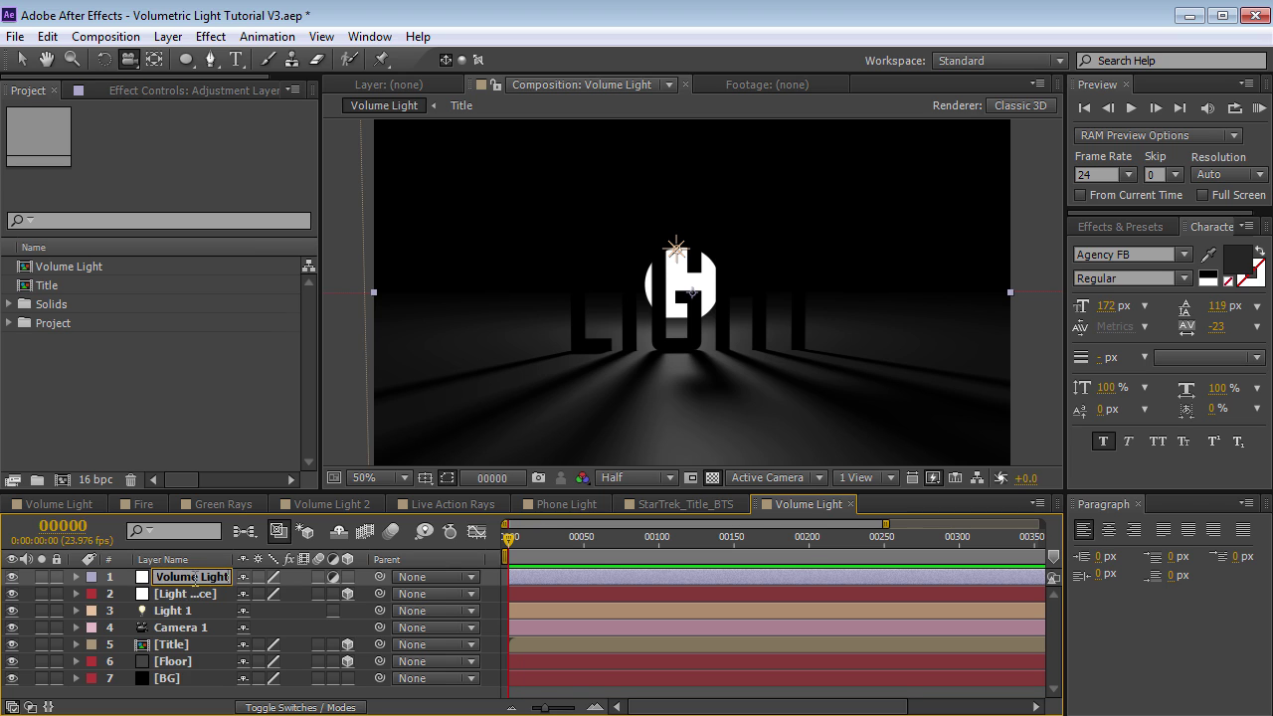
key("Return")
- Find the CC Radial Fast Blur effect and apply it to the Volume Light adjustment layer
key("ctrl+5")
type("bevel")
left_click(1182, 247)
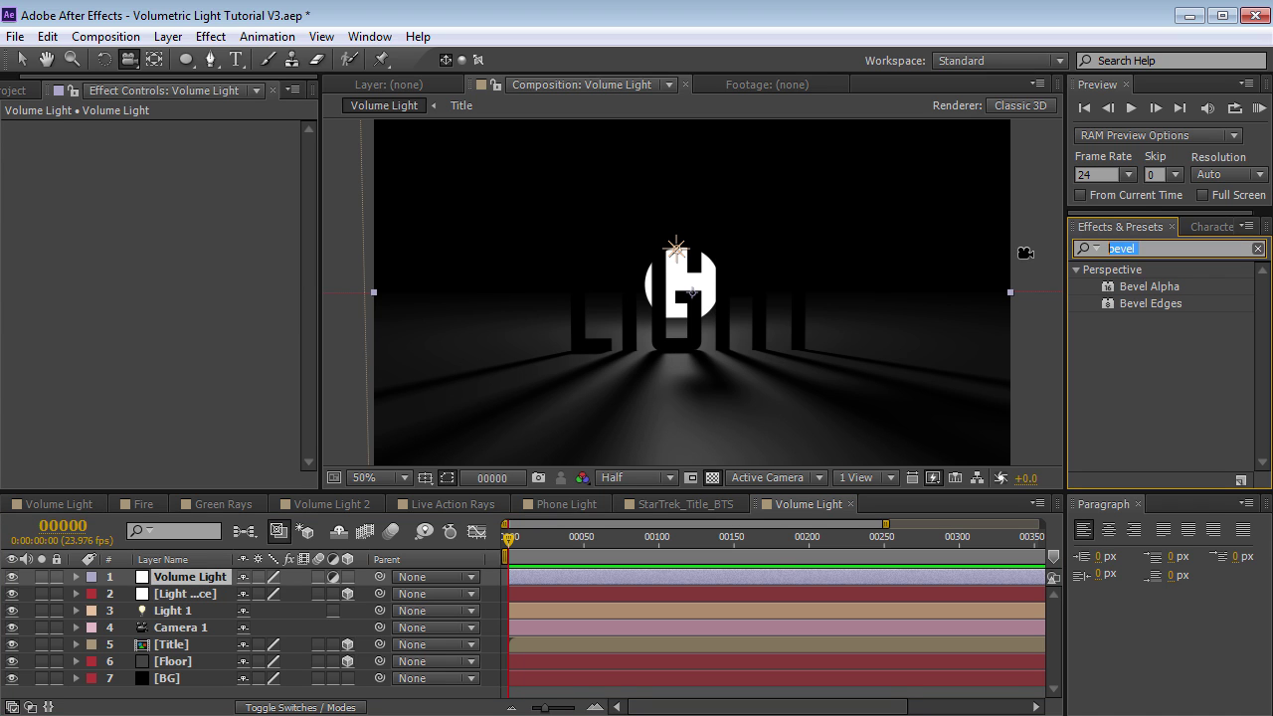
type("radial fast")
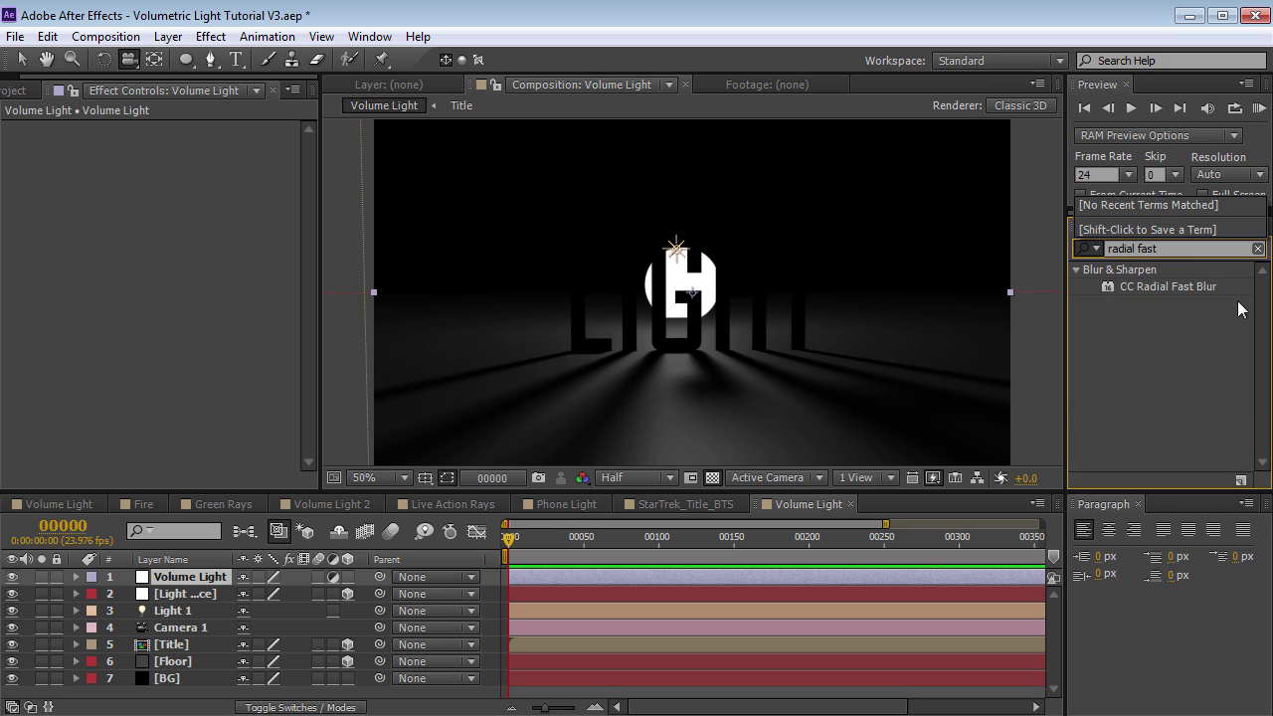
left_click(1173, 288)
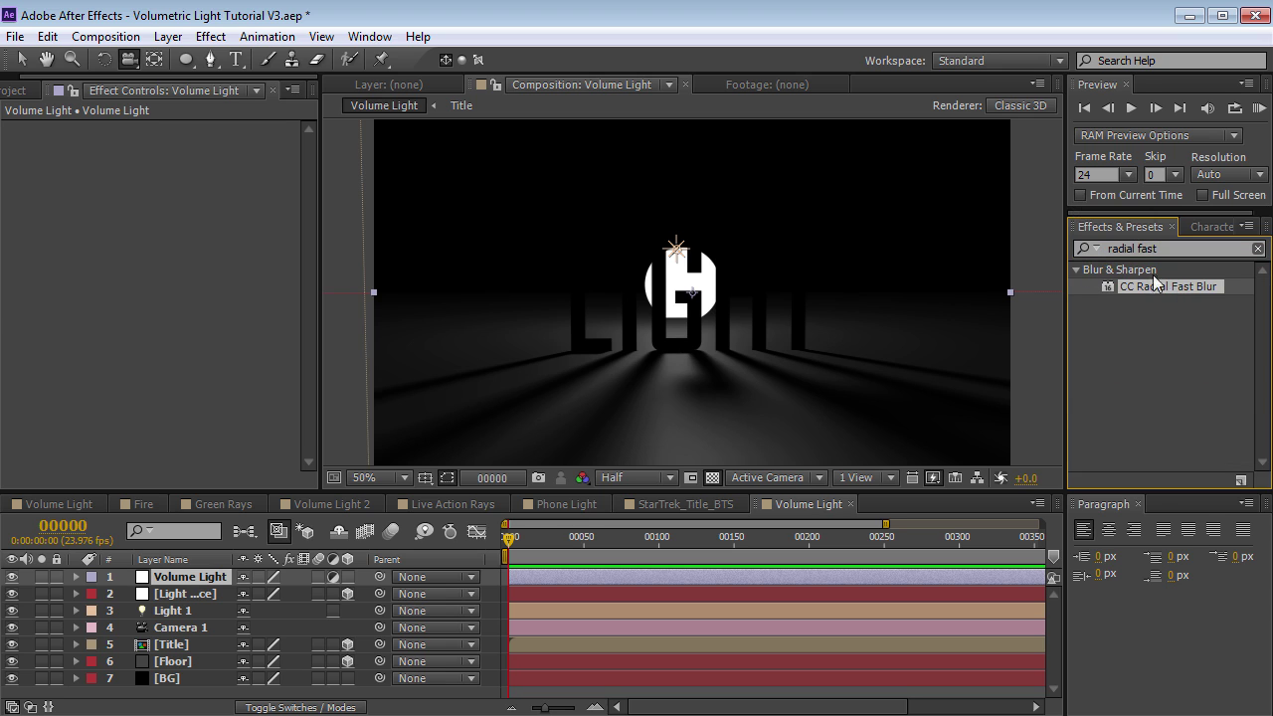
left_click_drag(1162, 286, 193, 584)
- Set CC Radial Fast Blur's Zoom to Brightest and its Amount to 86
left_click(242, 179)
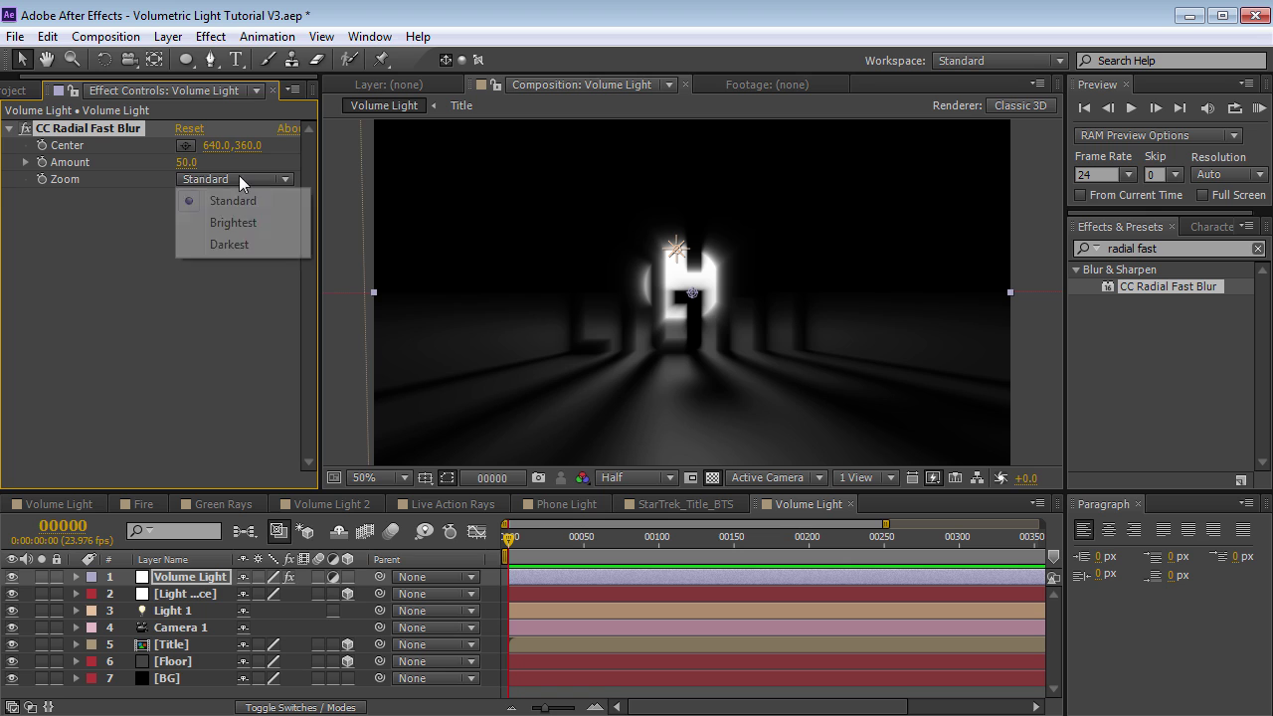
left_click(237, 224)
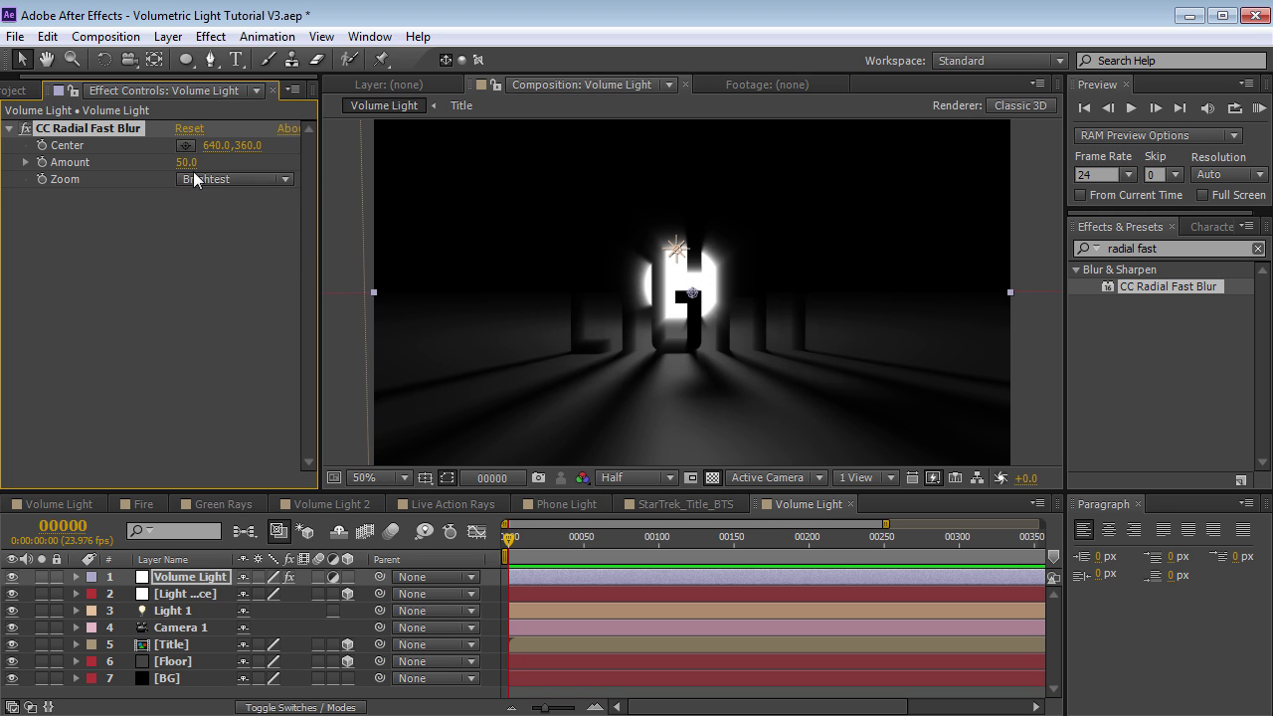
mouse_move(186, 162)
left_mouse_down()
mouse_move(227, 155)
mouse_move(215, 156)
left_mouse_up()
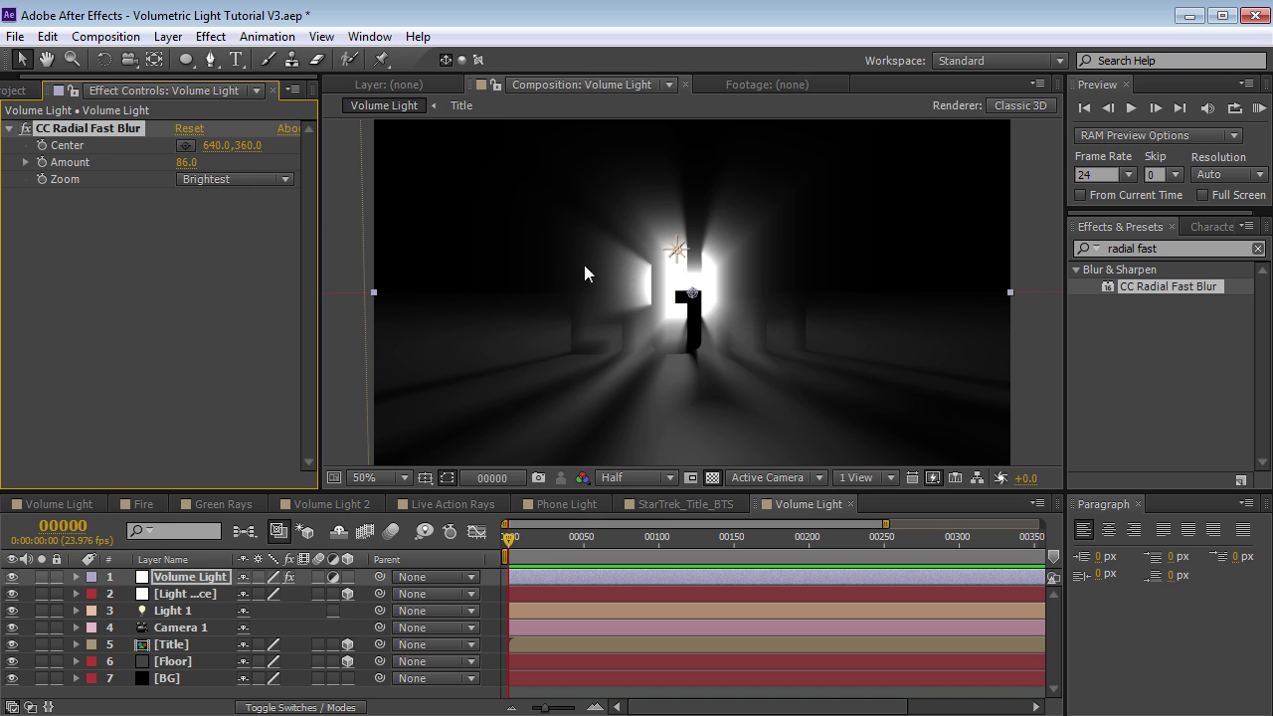
- Create a 3D null object above the Volume Light layer, name it "Point" and give it a yellow label
left_click(199, 584)
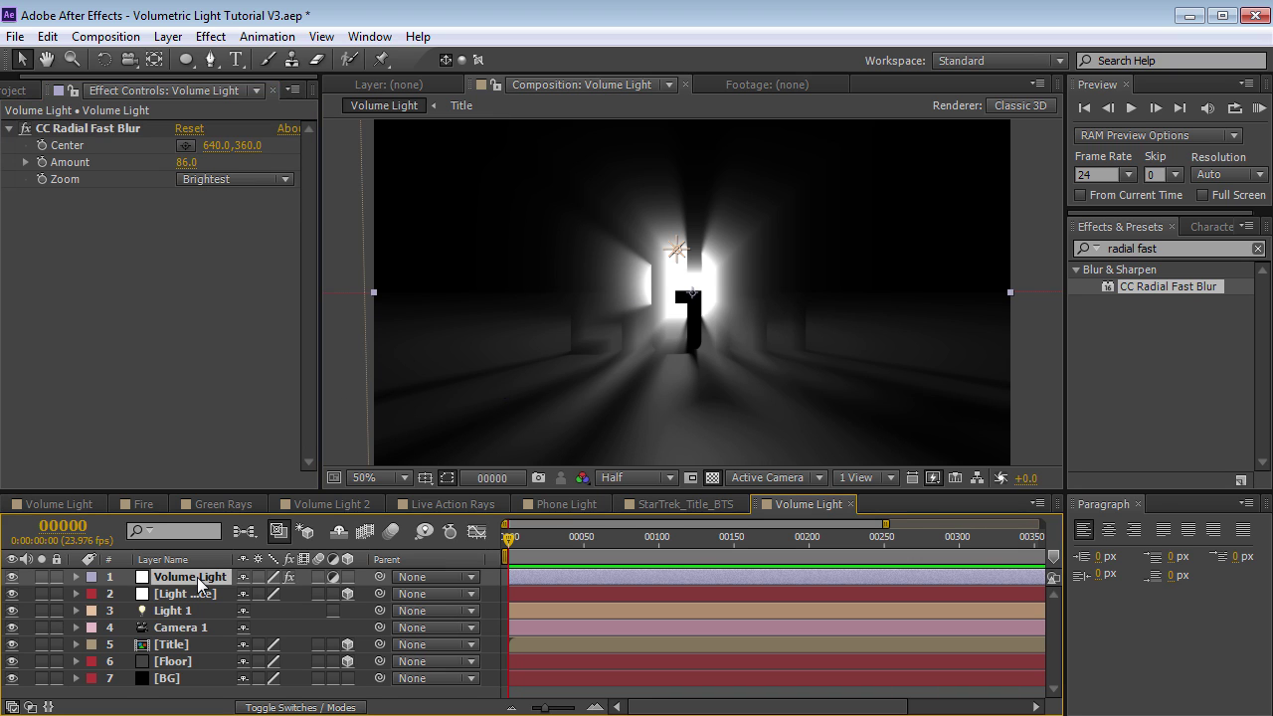
left_click(168, 36)
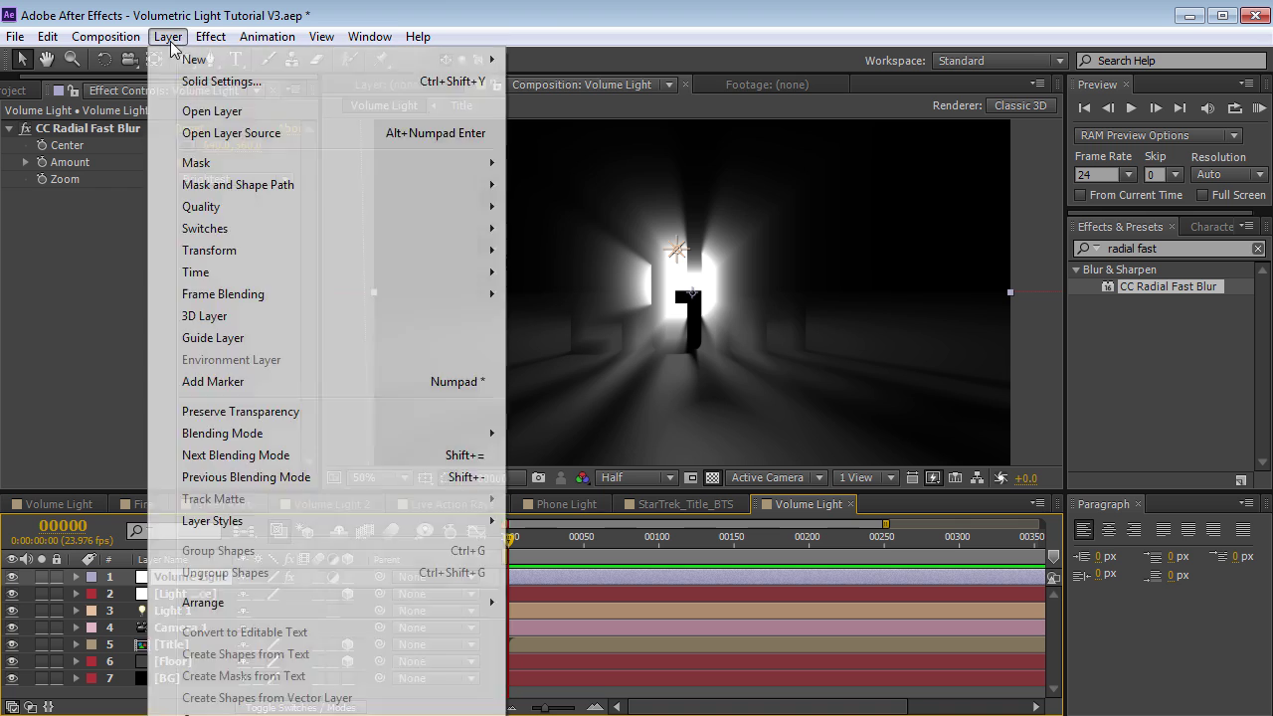
mouse_move(418, 59)
left_click(576, 147)
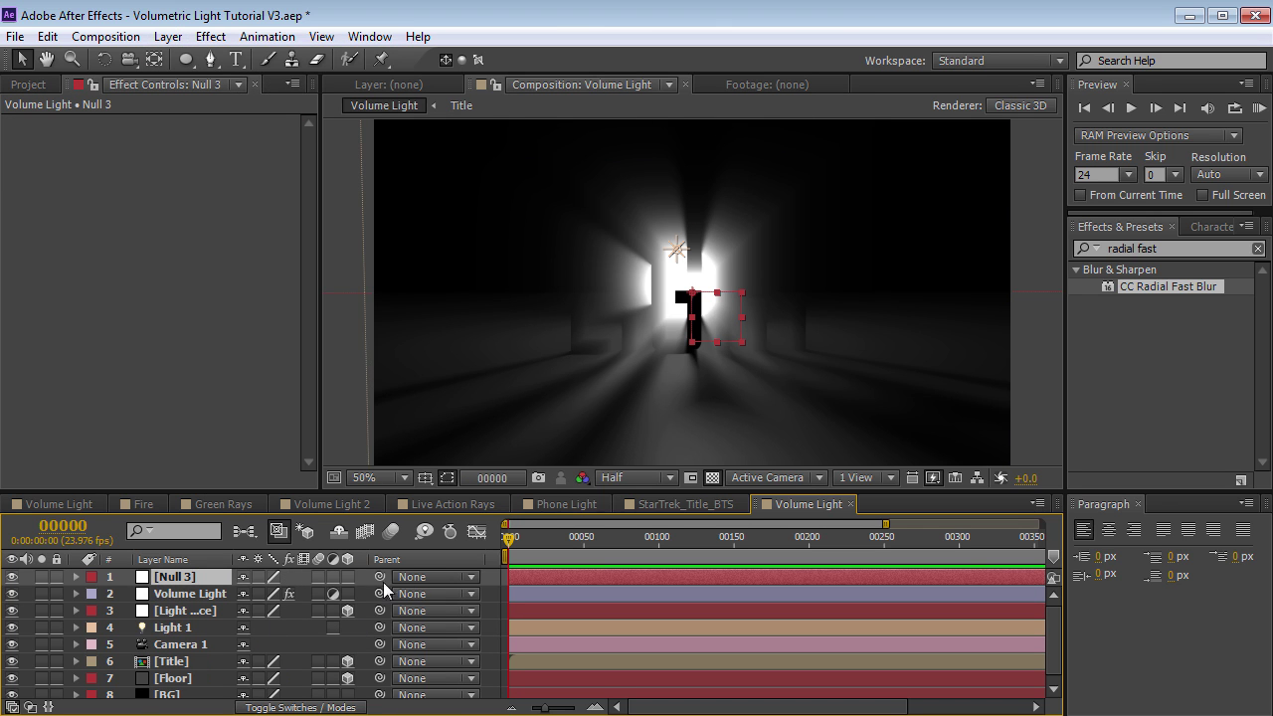
left_click(347, 577)
key("Return")
type("Point")
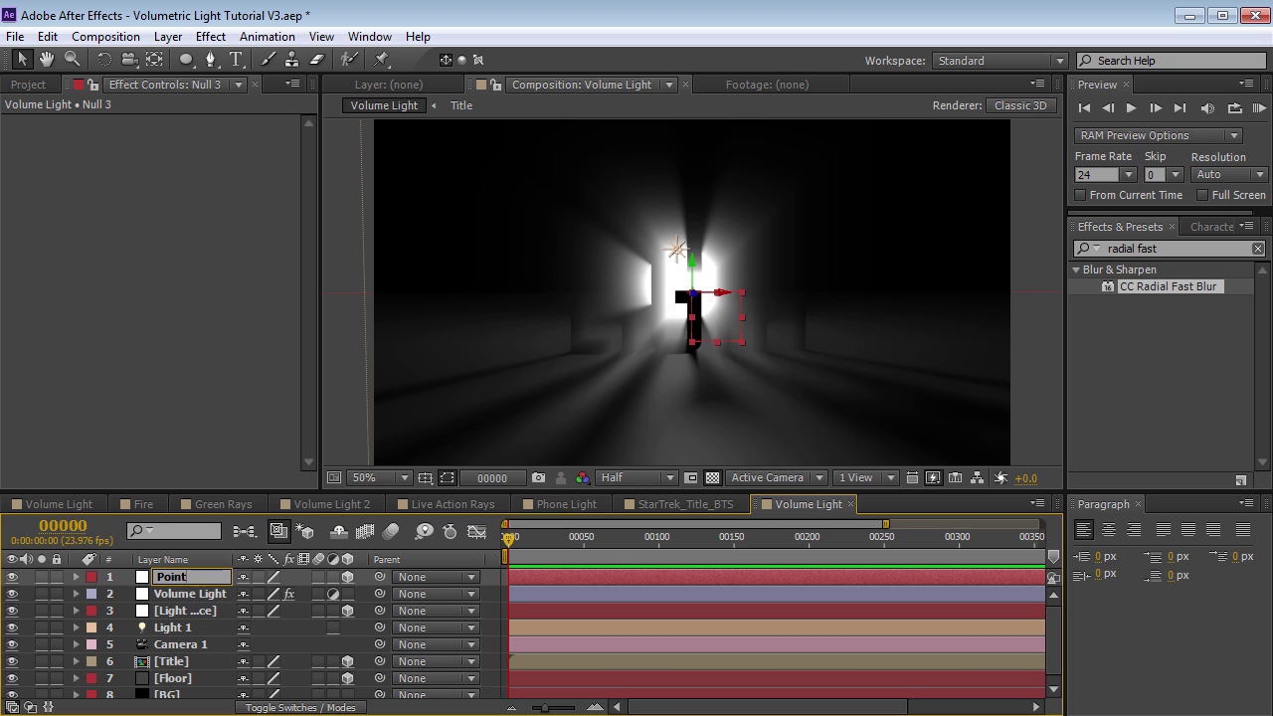
left_click(179, 589)
left_click(92, 576)
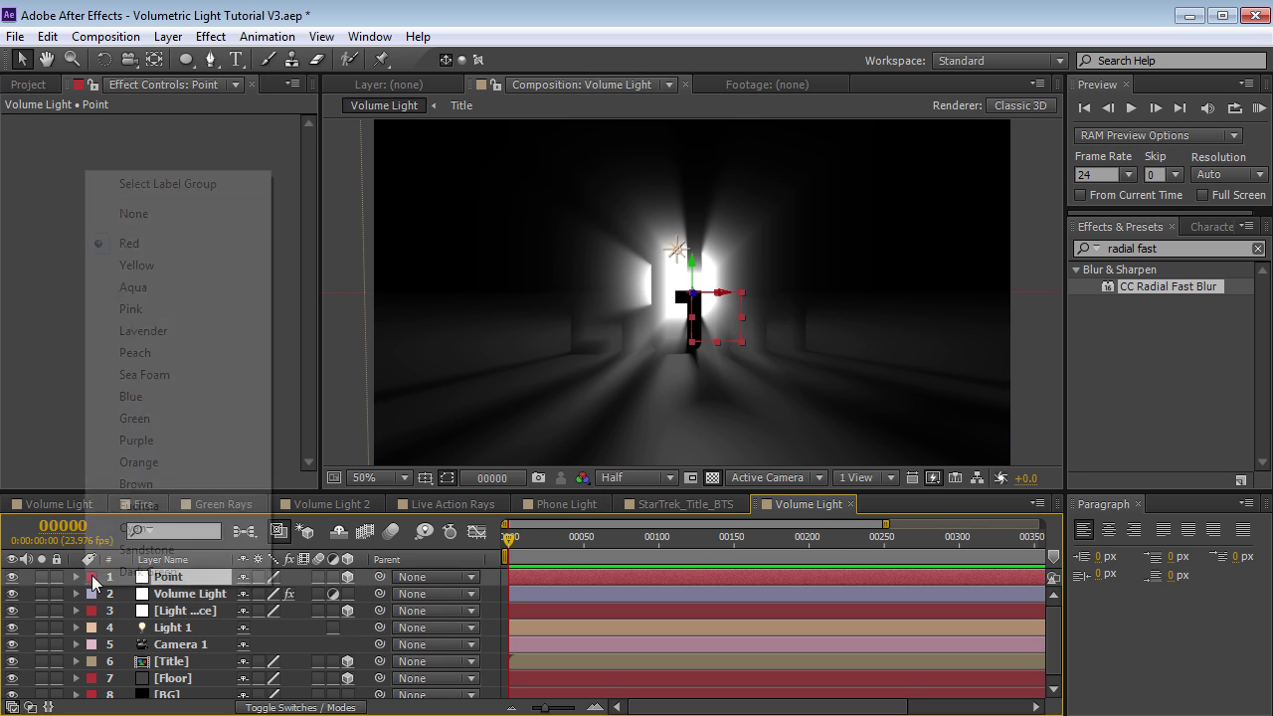
left_click(137, 264)
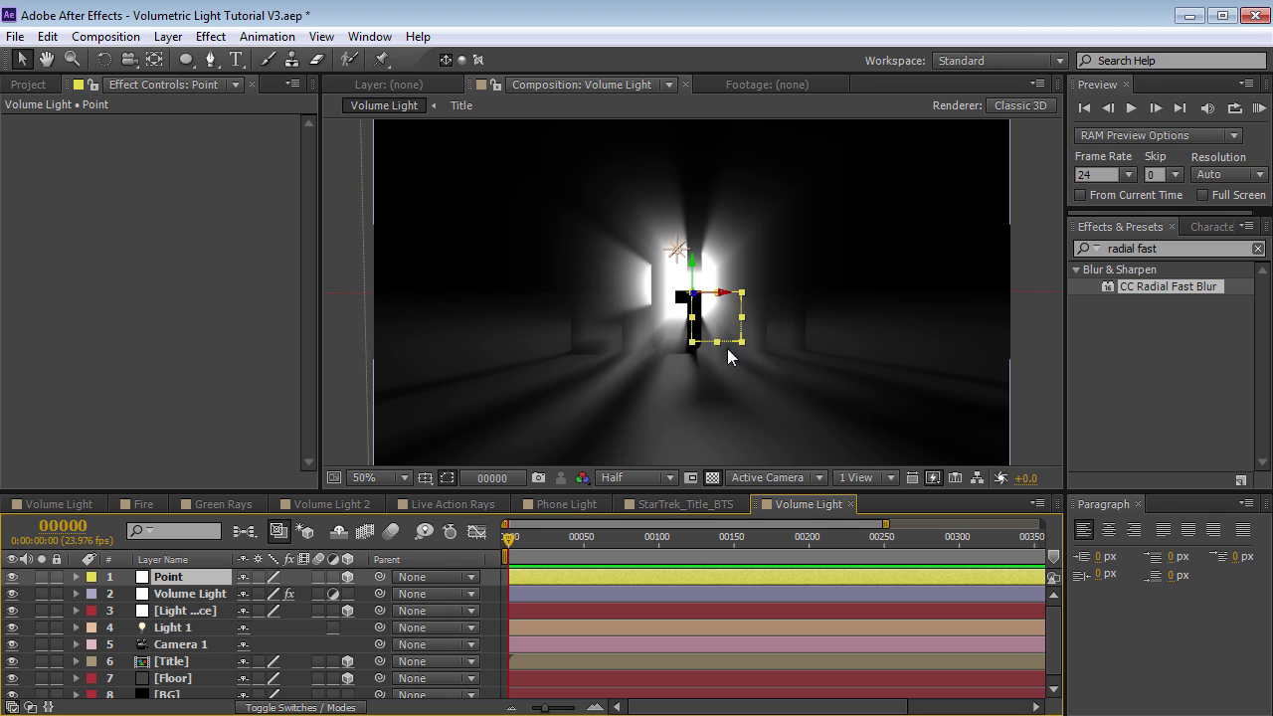
- Push the Point null back in depth behind the title and swing the camera to a slight side angle
key("c")
left_click_drag(727, 348, 622, 224)
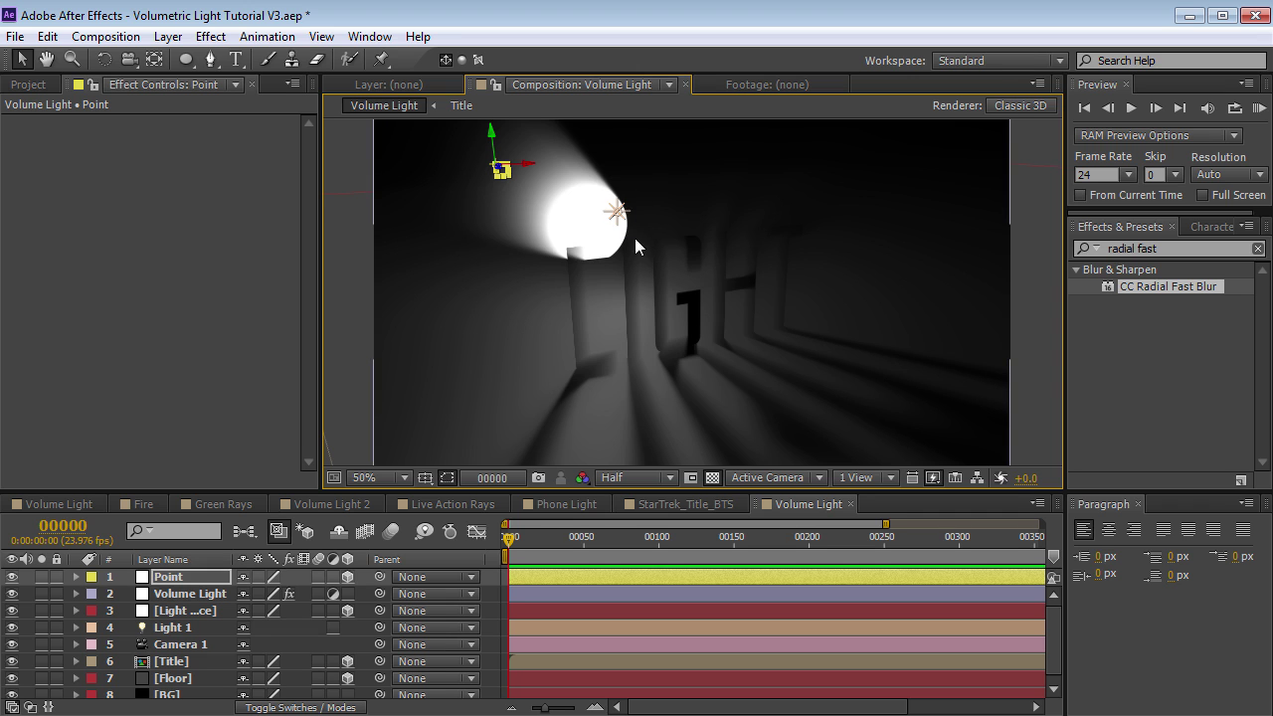
key("c")
left_click_drag(787, 343, 710, 326)
key("ctrl+z")
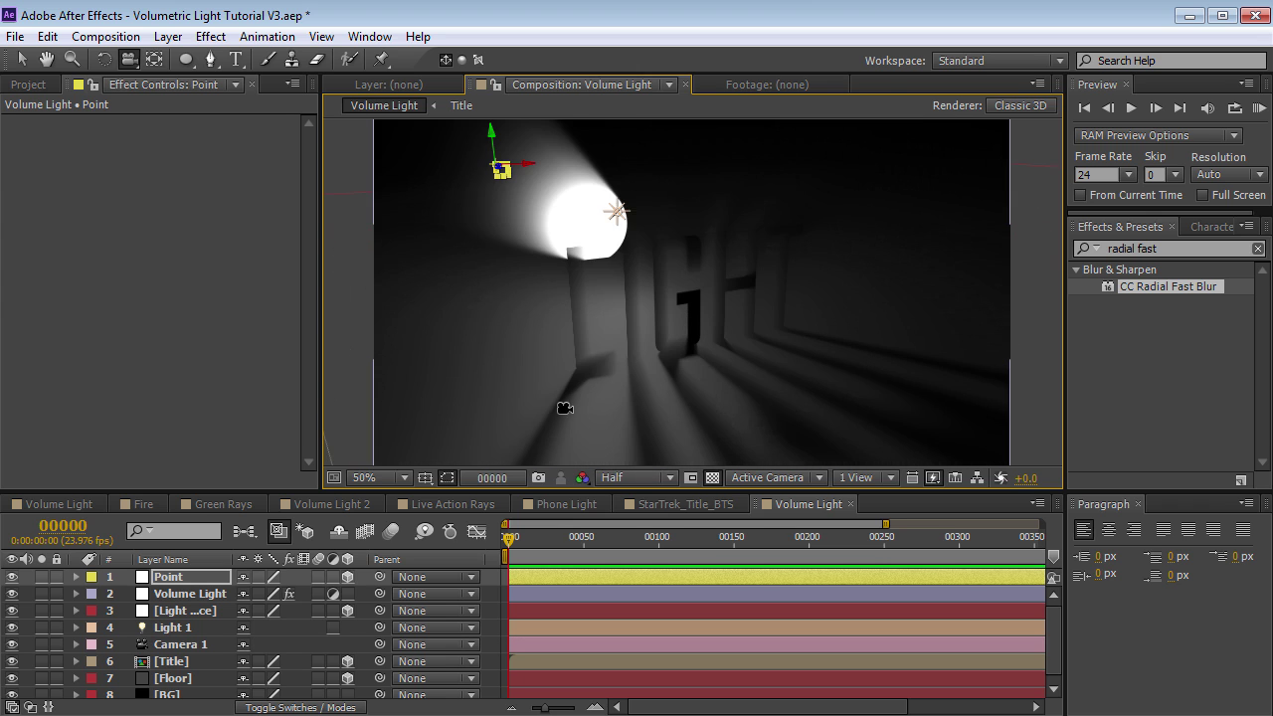
key("ctrl+z")
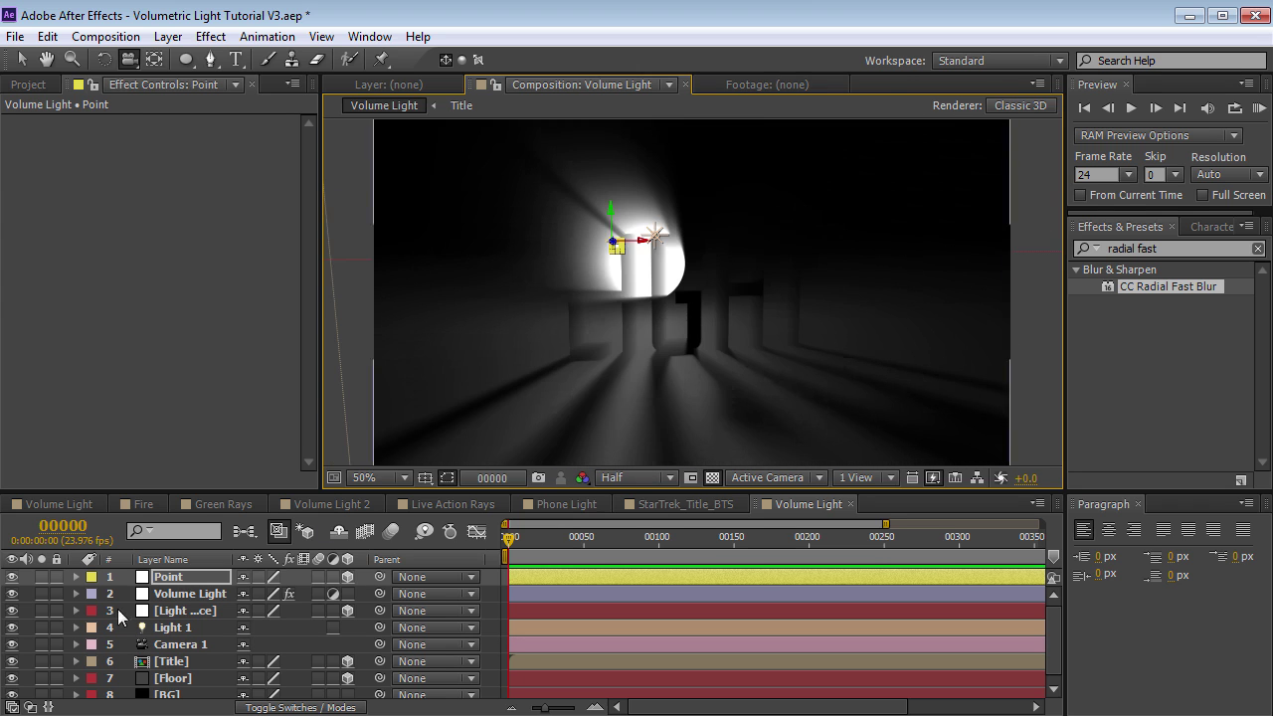
- Link the blur's Center to the null with the expression thisComp.layer("Point").toComp([0,0,0,]);
left_click(186, 594)
left_click(103, 128)
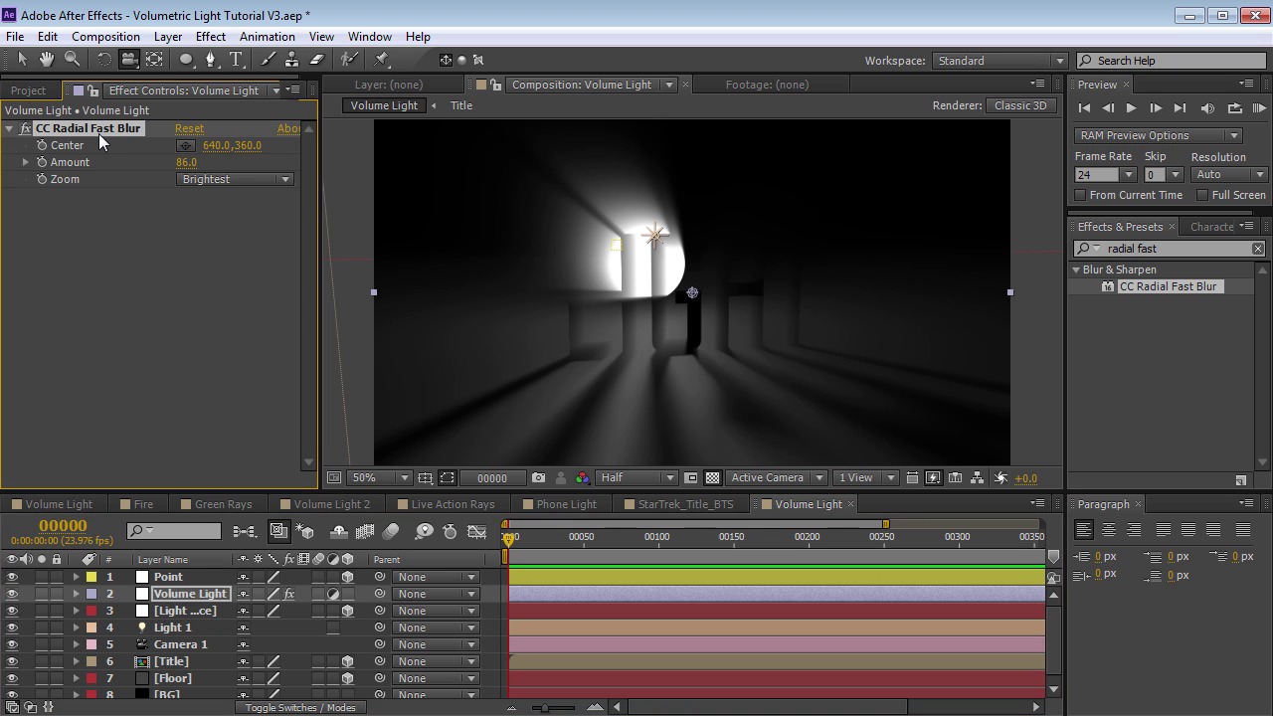
left_click(43, 147, "alt")
left_click_drag(294, 661, 175, 588)
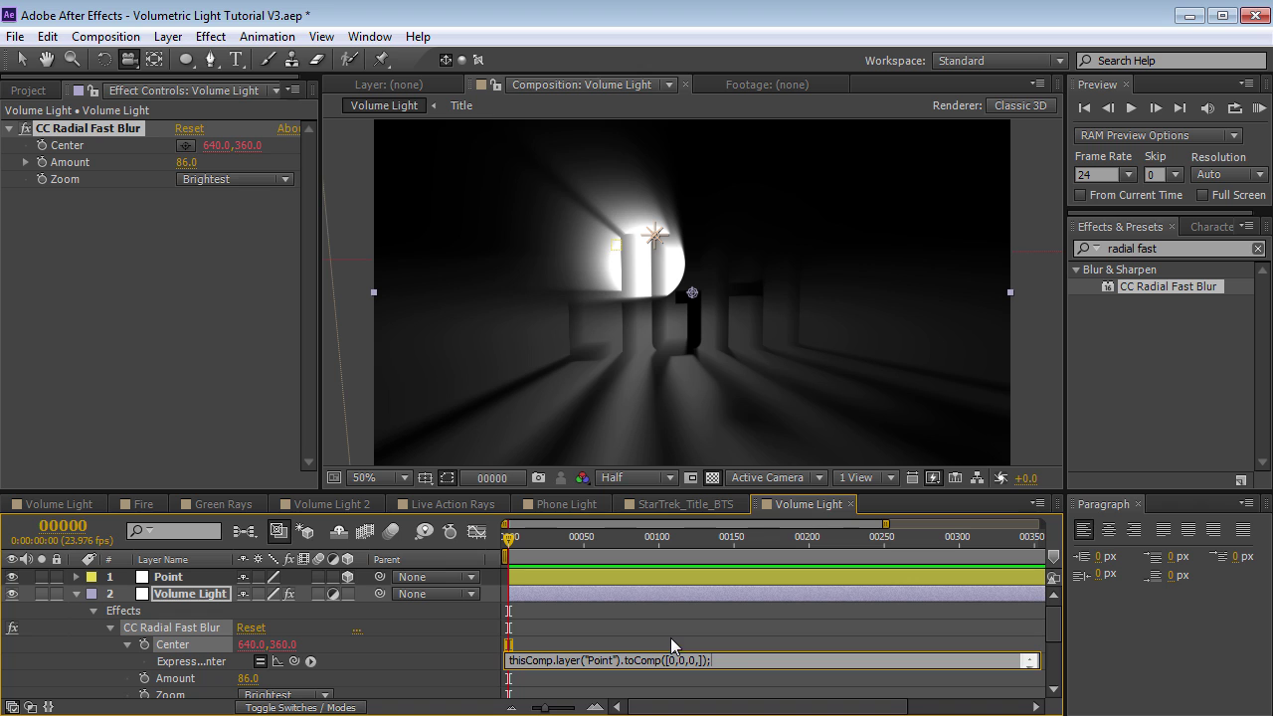
key("KP_Enter")
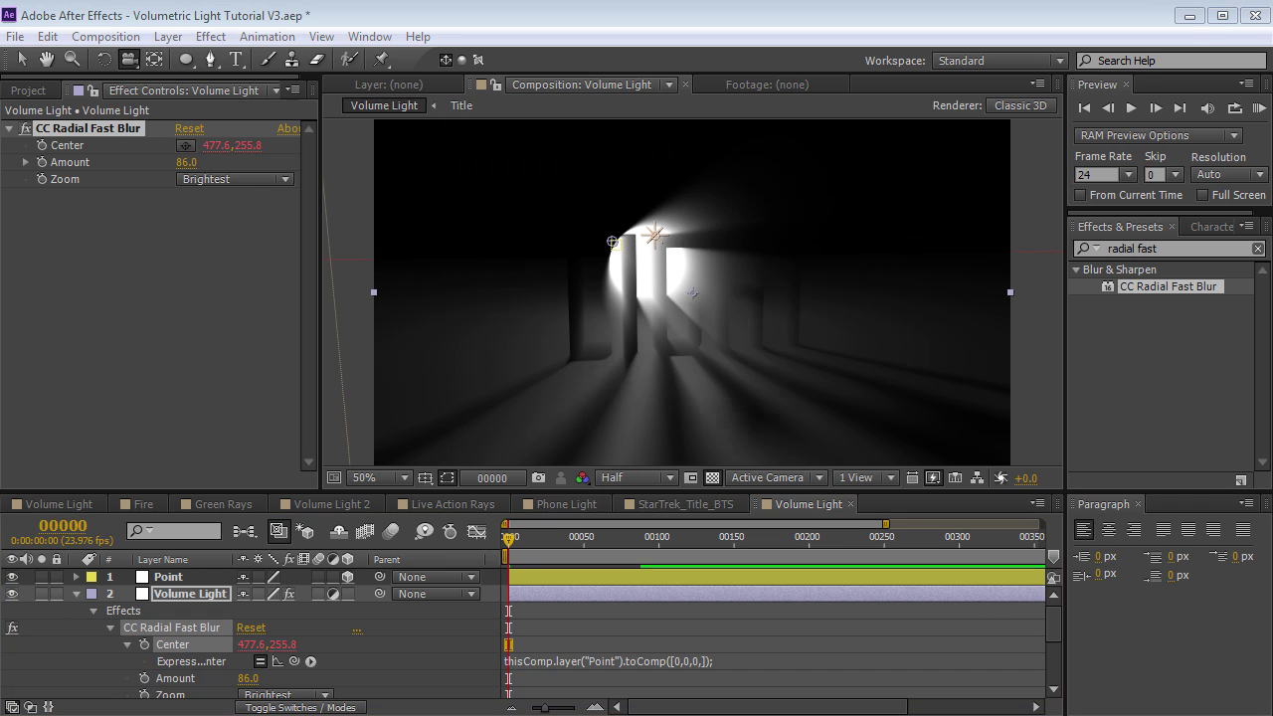
left_click_drag(1272, 597, 814, 715)
left_click(588, 24)
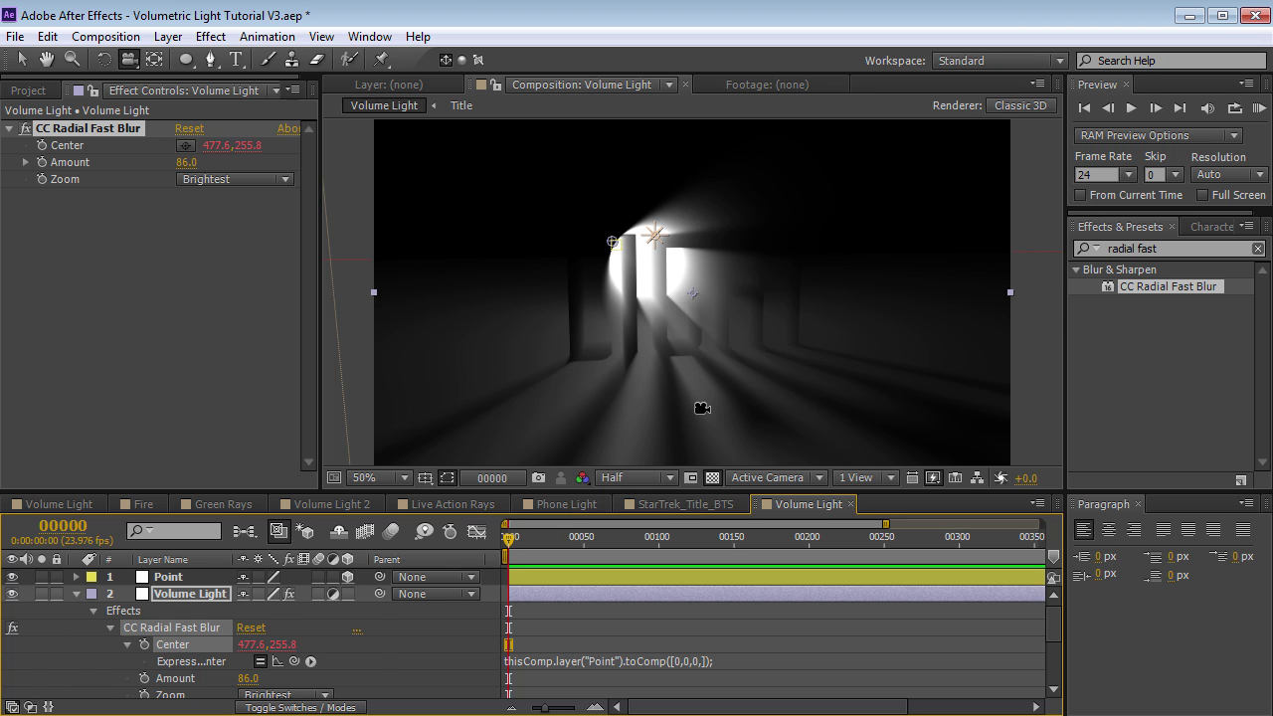
- Add a Curves effect to the Volume Light layer and place it above CC Radial Fast Blur
key("ctrl+grave")
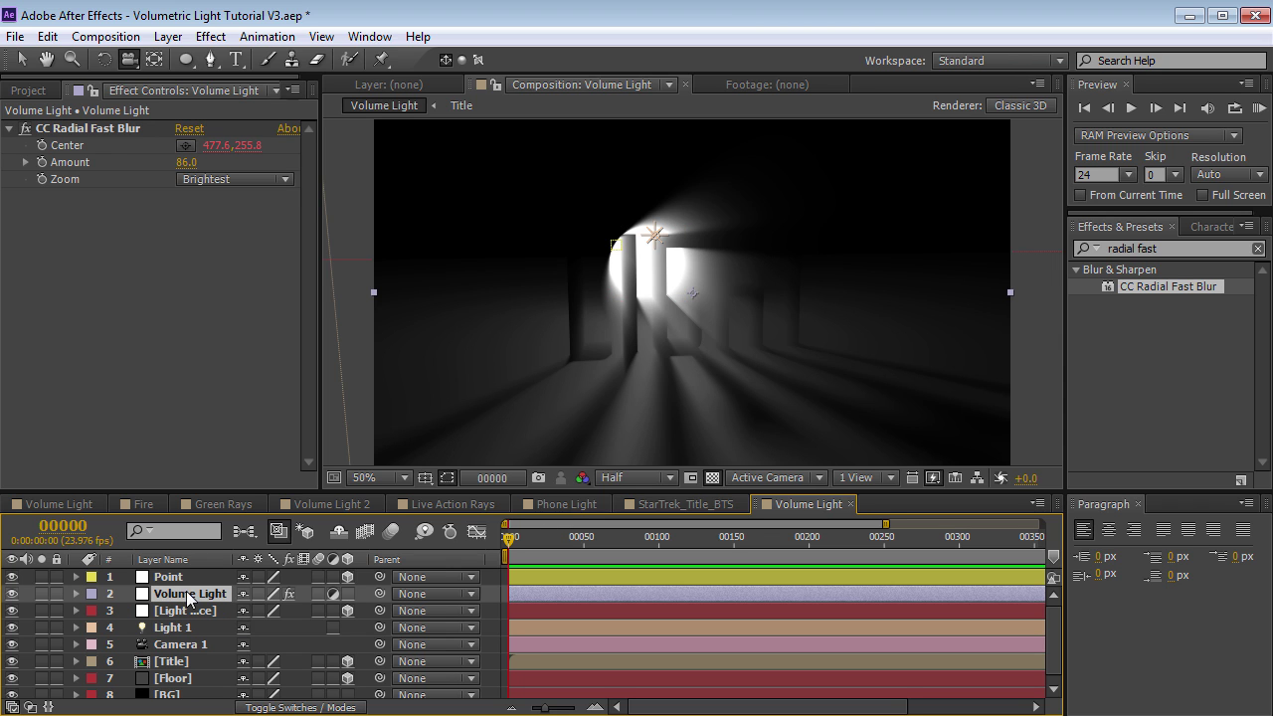
left_click(213, 37)
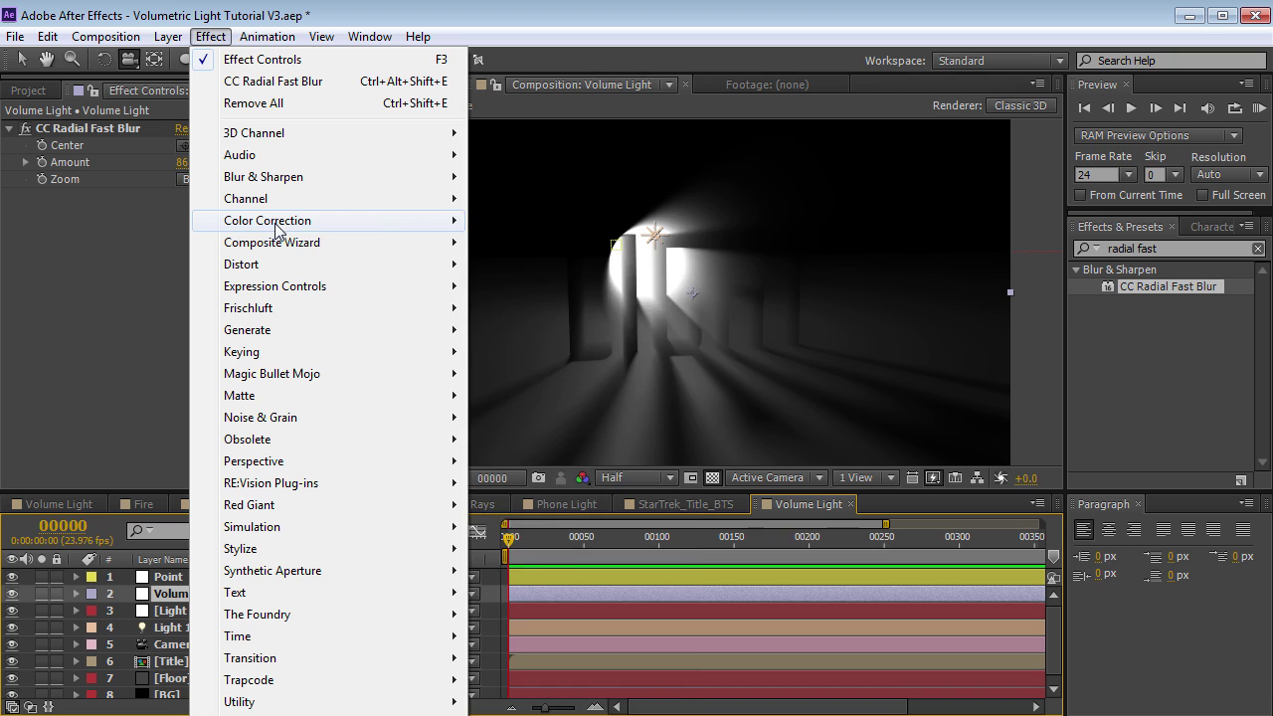
mouse_move(328, 219)
left_click(522, 614)
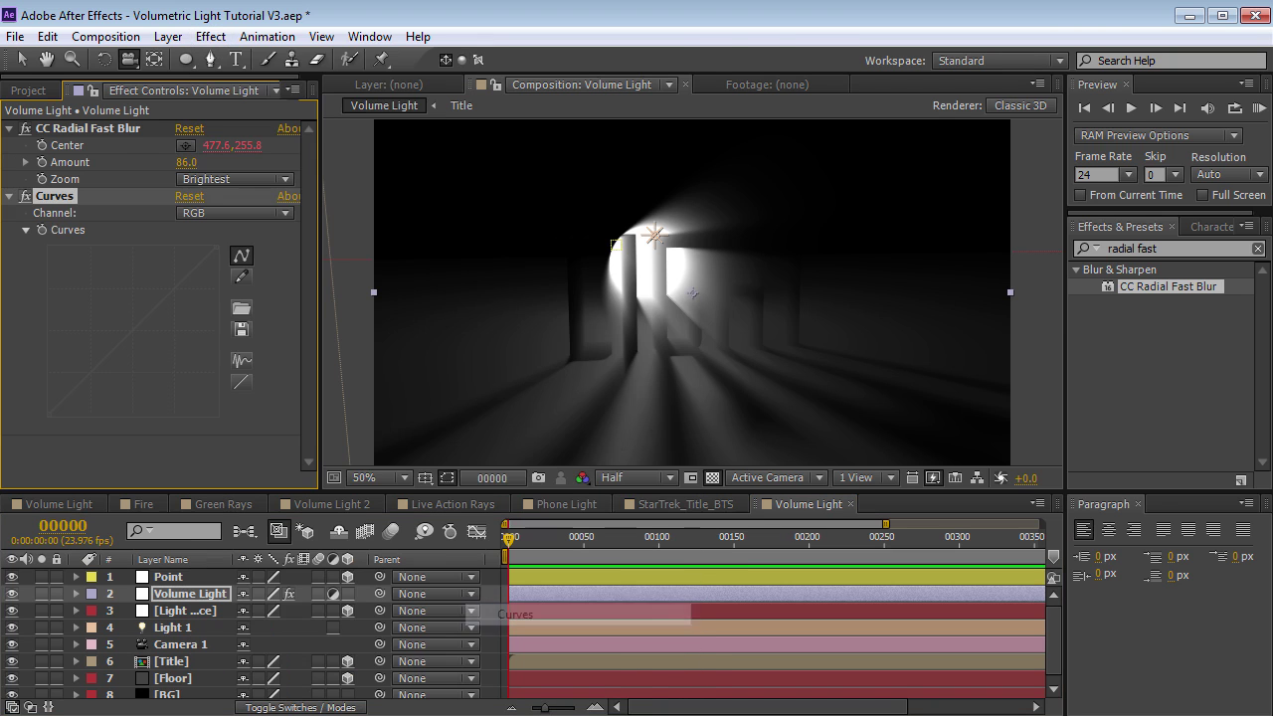
left_click_drag(54, 198, 68, 123)
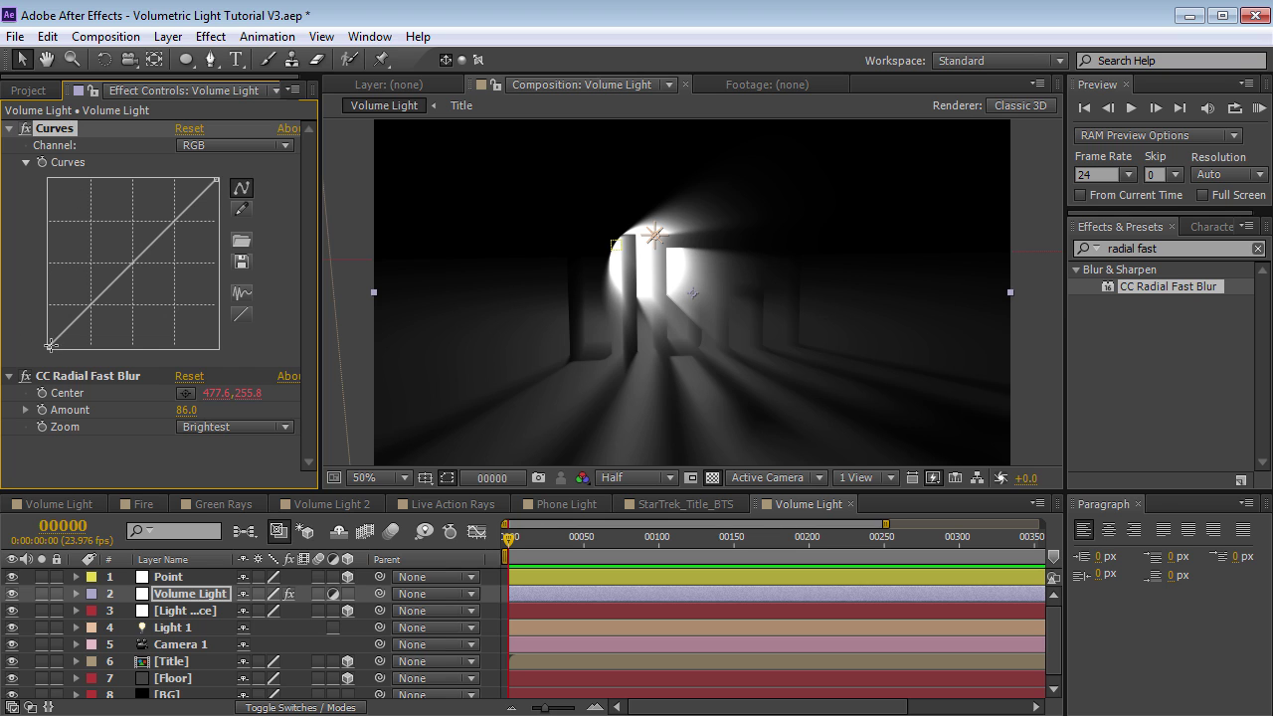
- Crush the dark tones by moving the RGB curve's black point inward by about a third of the range
left_click_drag(50, 348, 108, 356)
mouse_move(147, 296)
left_mouse_down()
mouse_move(165, 311)
mouse_move(156, 293)
left_mouse_up()
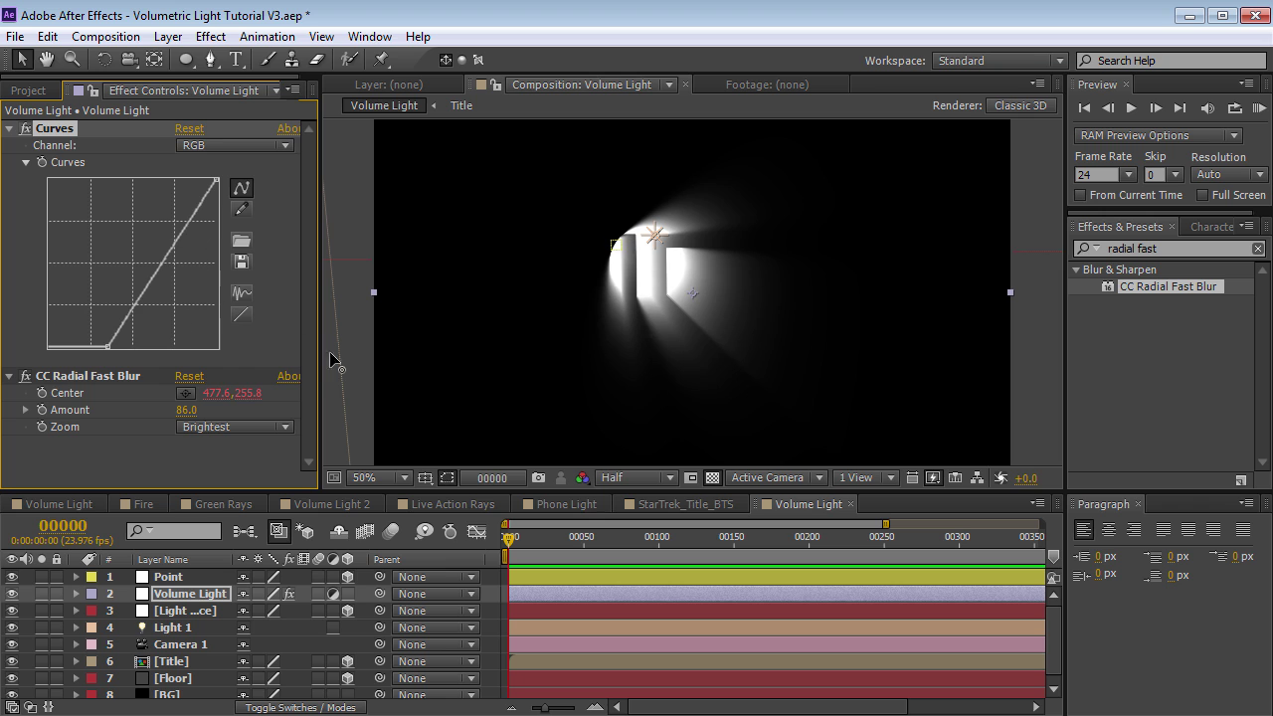
left_click(129, 59)
mouse_move(733, 364)
left_mouse_down()
mouse_move(706, 350)
mouse_move(733, 364)
mouse_move(710, 362)
mouse_move(716, 350)
mouse_move(733, 352)
mouse_move(656, 364)
mouse_move(735, 375)
left_mouse_up()
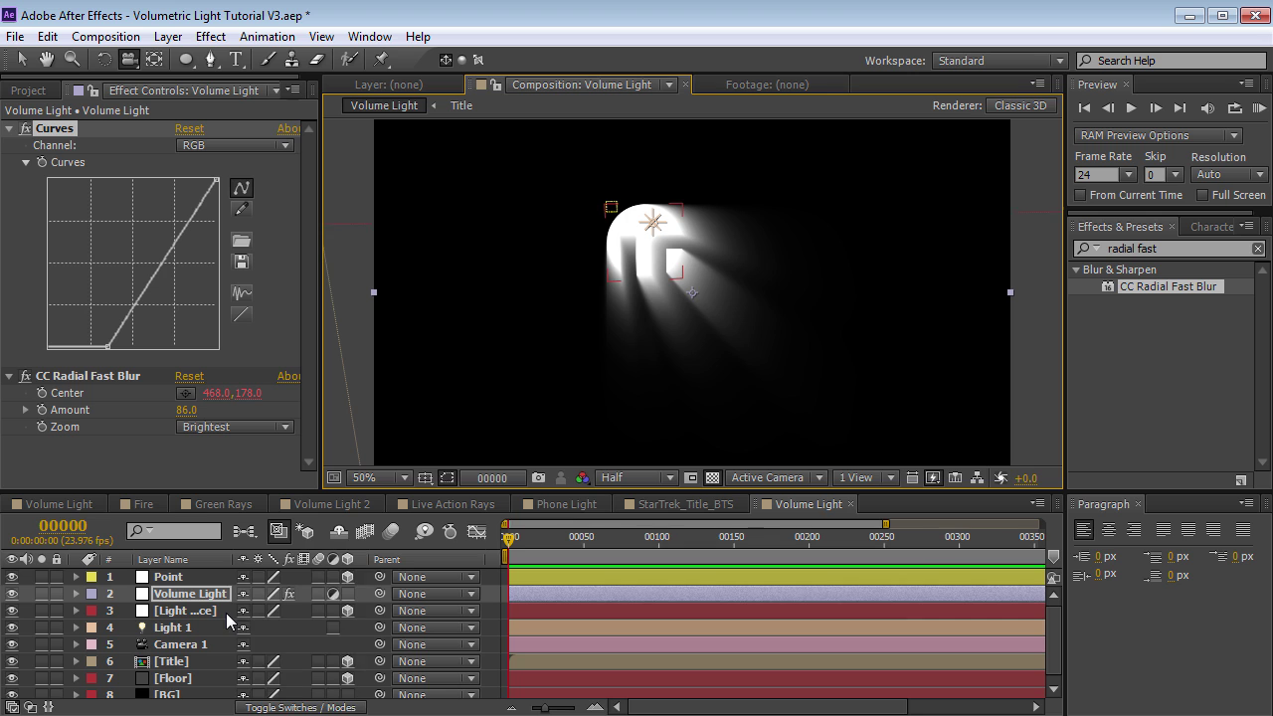
- Set the Volume Light adjustment layer's blending mode to Screen
key("F4")
left_click(181, 596)
left_click(264, 601)
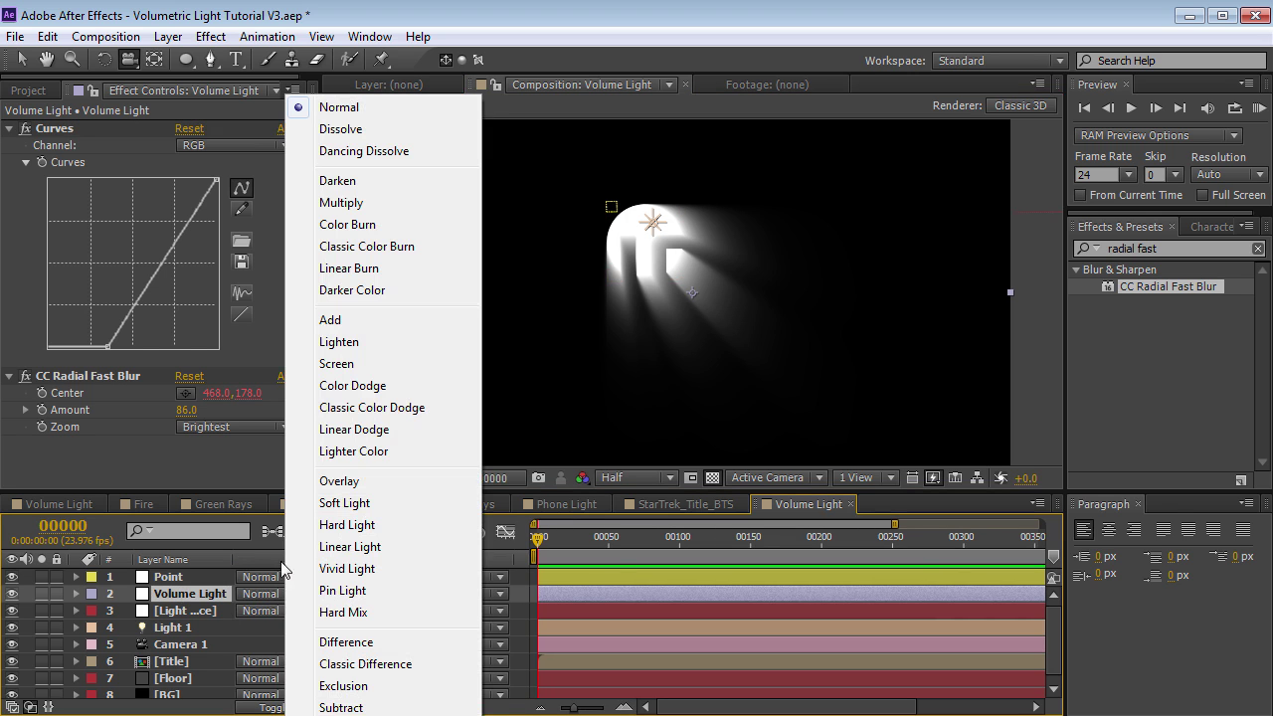
left_click(338, 363)
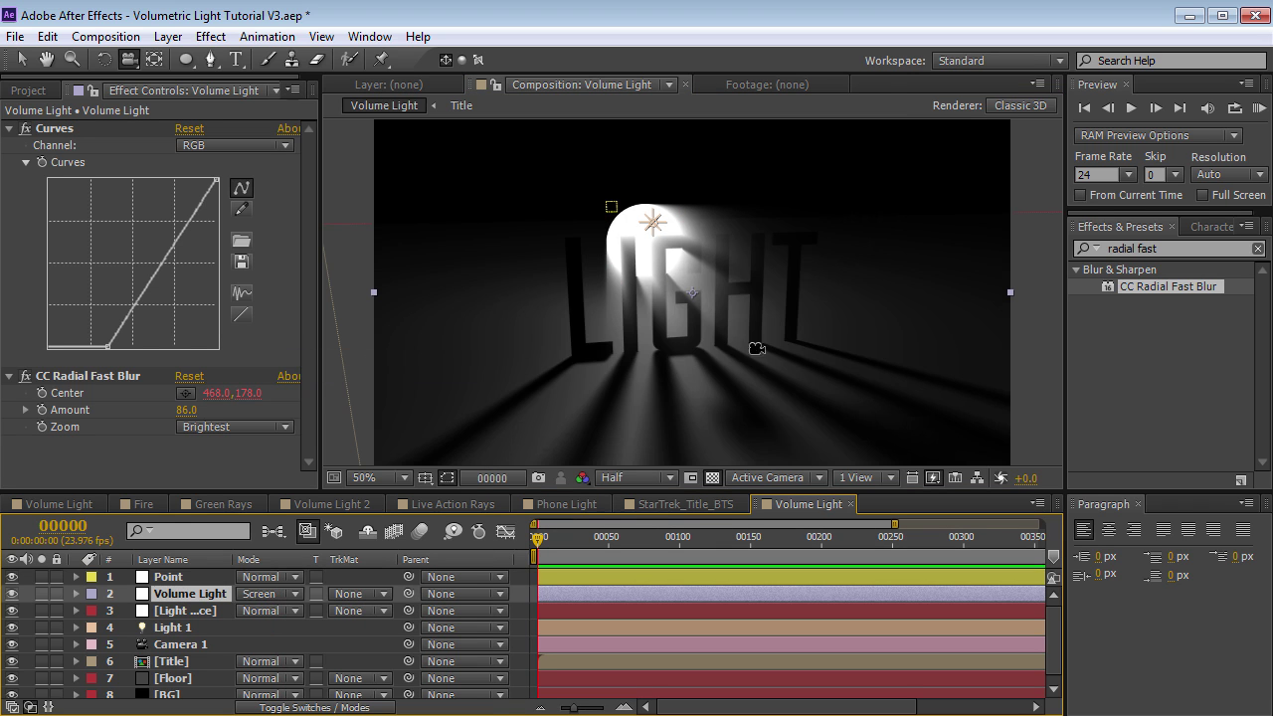
left_click_drag(779, 361, 599, 220)
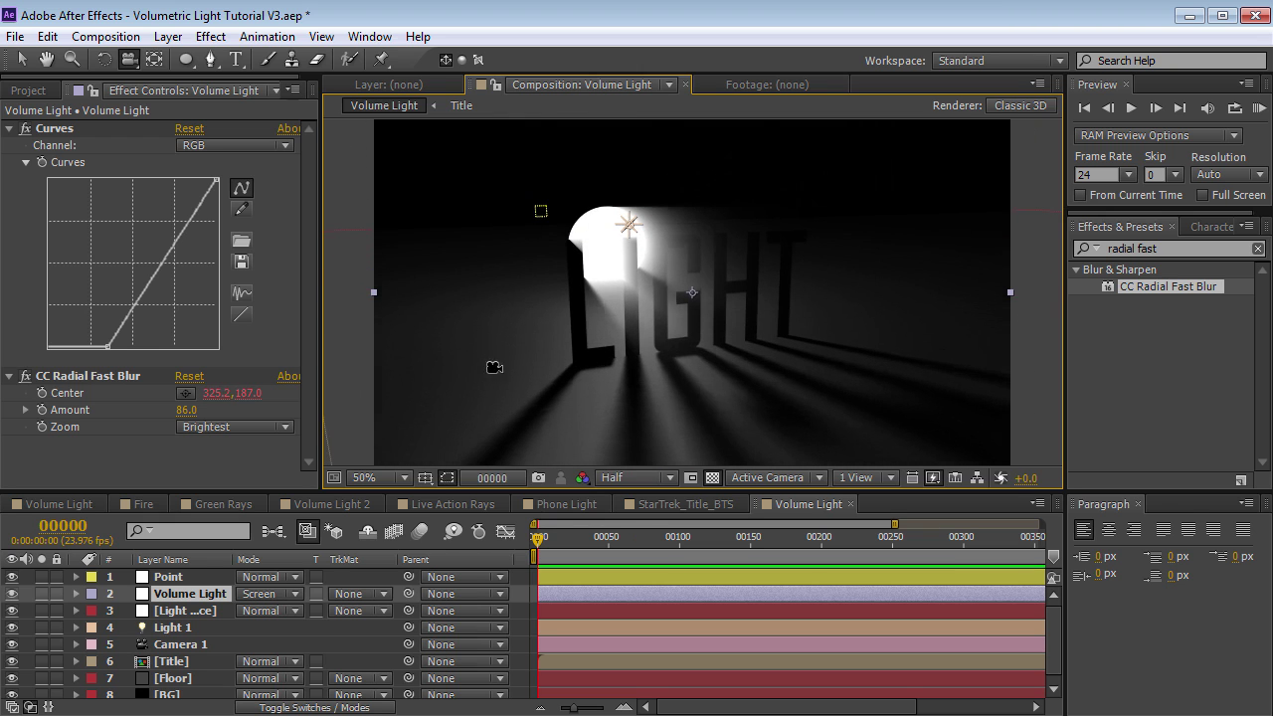
- Set the CC Radial Fast Blur Amount to 95 and orbit the camera around the title to check the rays
left_click_drag(187, 411, 187, 410)
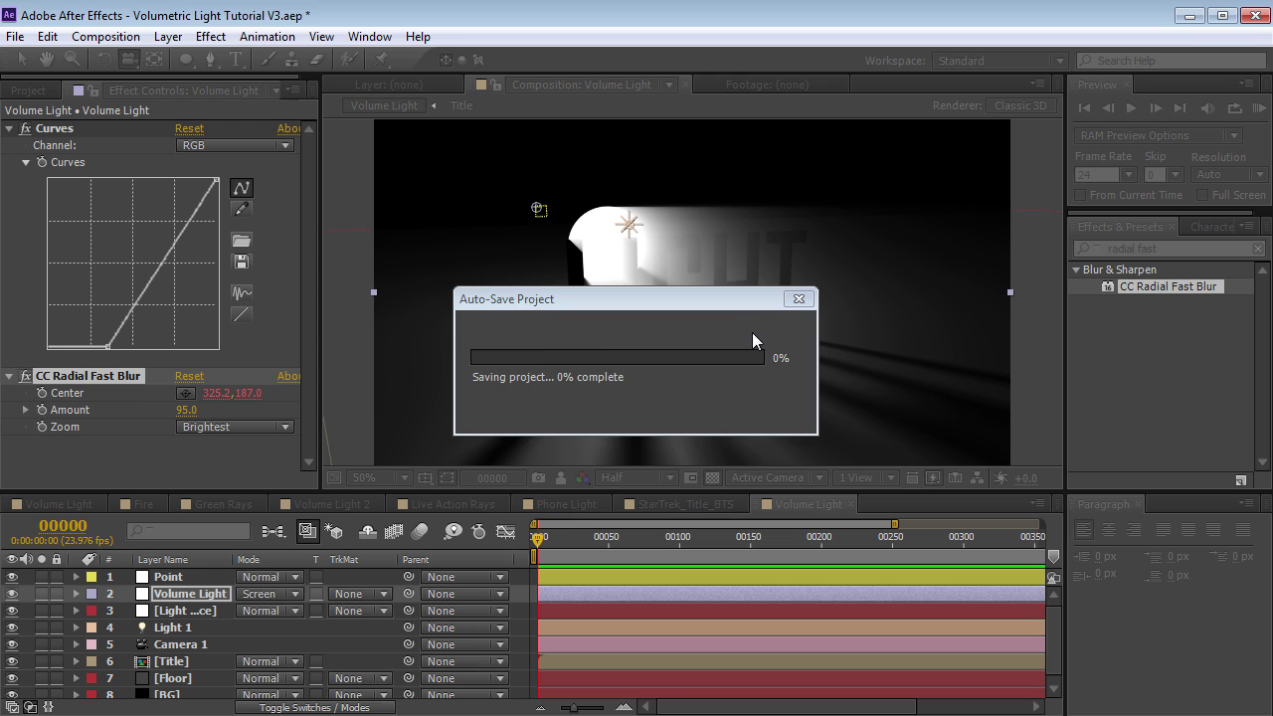
key("c")
left_click_drag(741, 374, 587, 348)
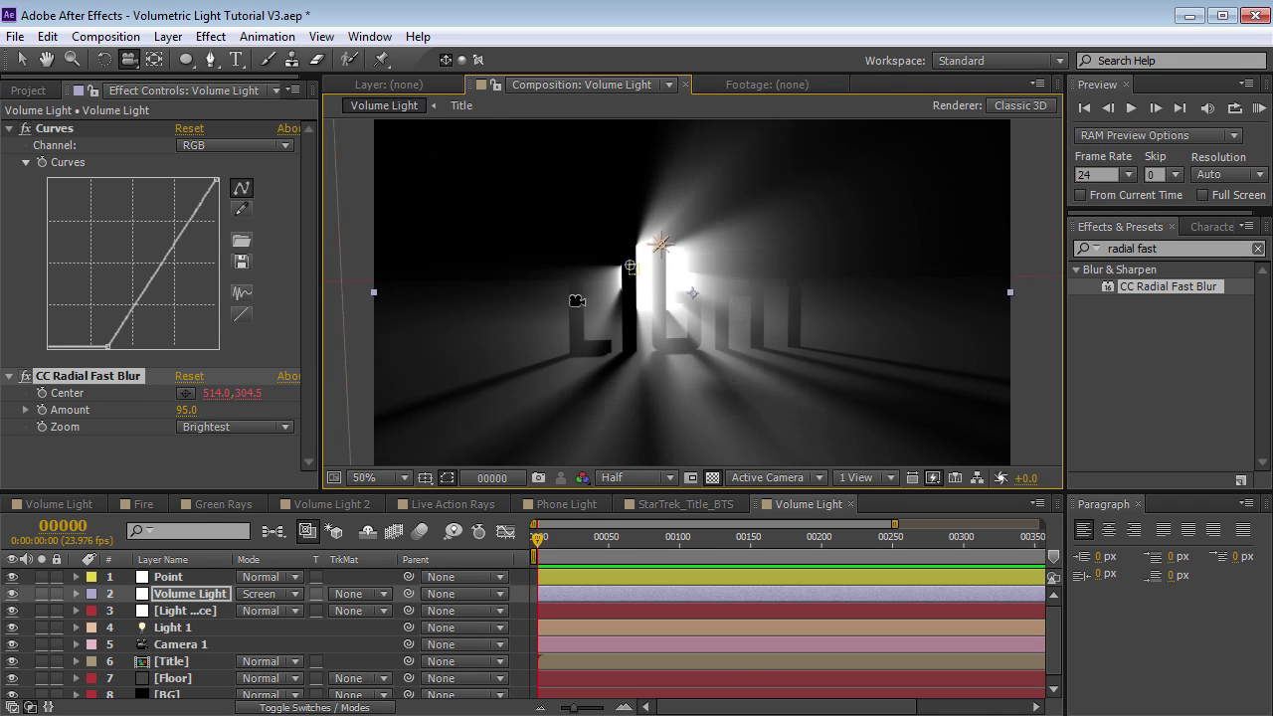
- Add a second Curves effect to the Volume Light layer, below CC Radial Fast Blur
left_click(210, 36)
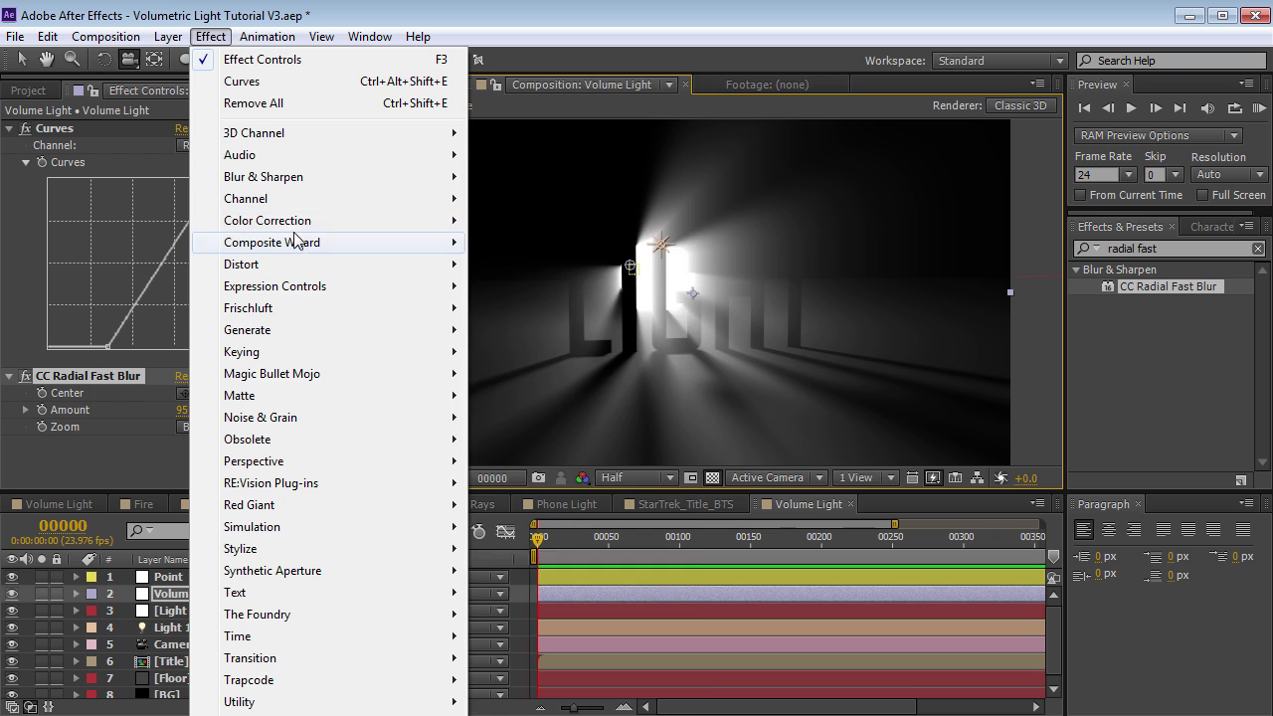
mouse_move(299, 220)
left_click(517, 614)
- Tint the light rays blue by reshaping the red, blue and green channels of the second Curves effect
left_click(235, 266)
left_click(220, 304)
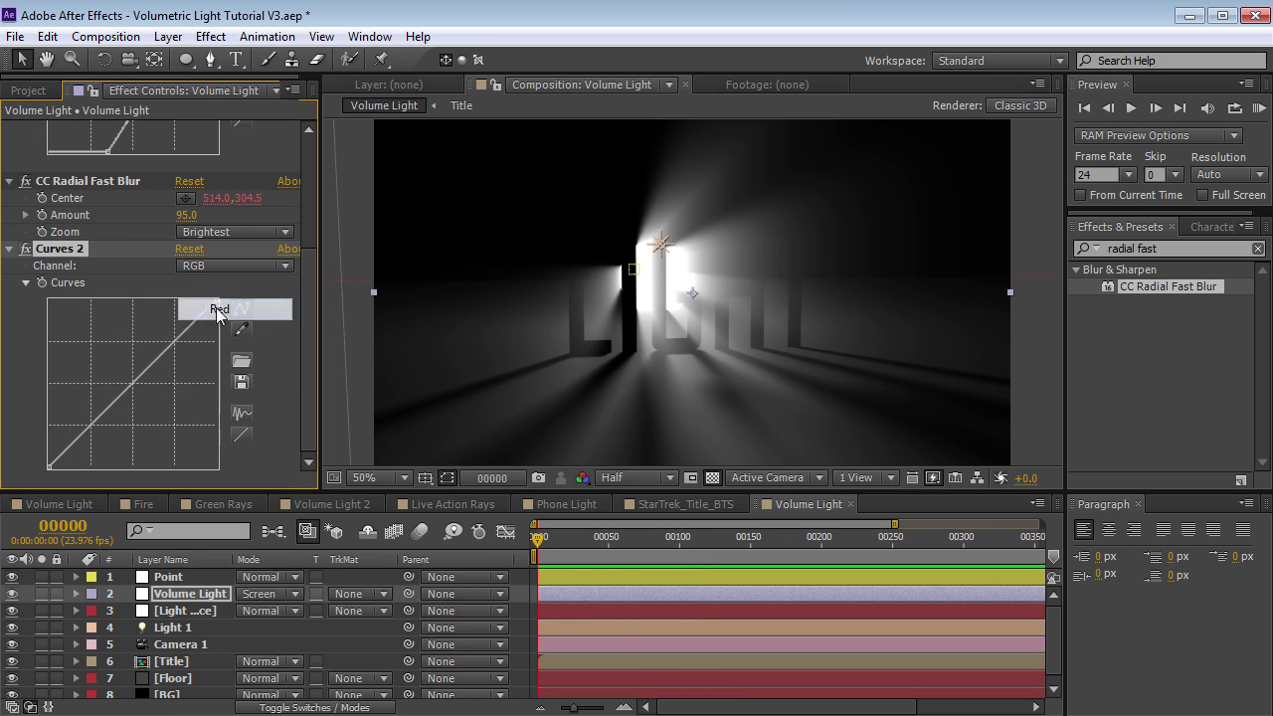
left_click_drag(131, 392, 94, 378)
left_click(203, 266)
left_click(206, 355)
left_click(193, 267)
left_click(206, 329)
left_click_drag(99, 424, 138, 363)
- Move the Point null up and outward from the light source, checking the rays from different camera angles
left_click(129, 61)
mouse_move(608, 346)
left_mouse_down()
mouse_move(639, 341)
mouse_move(591, 344)
mouse_move(625, 345)
mouse_move(613, 350)
left_mouse_up()
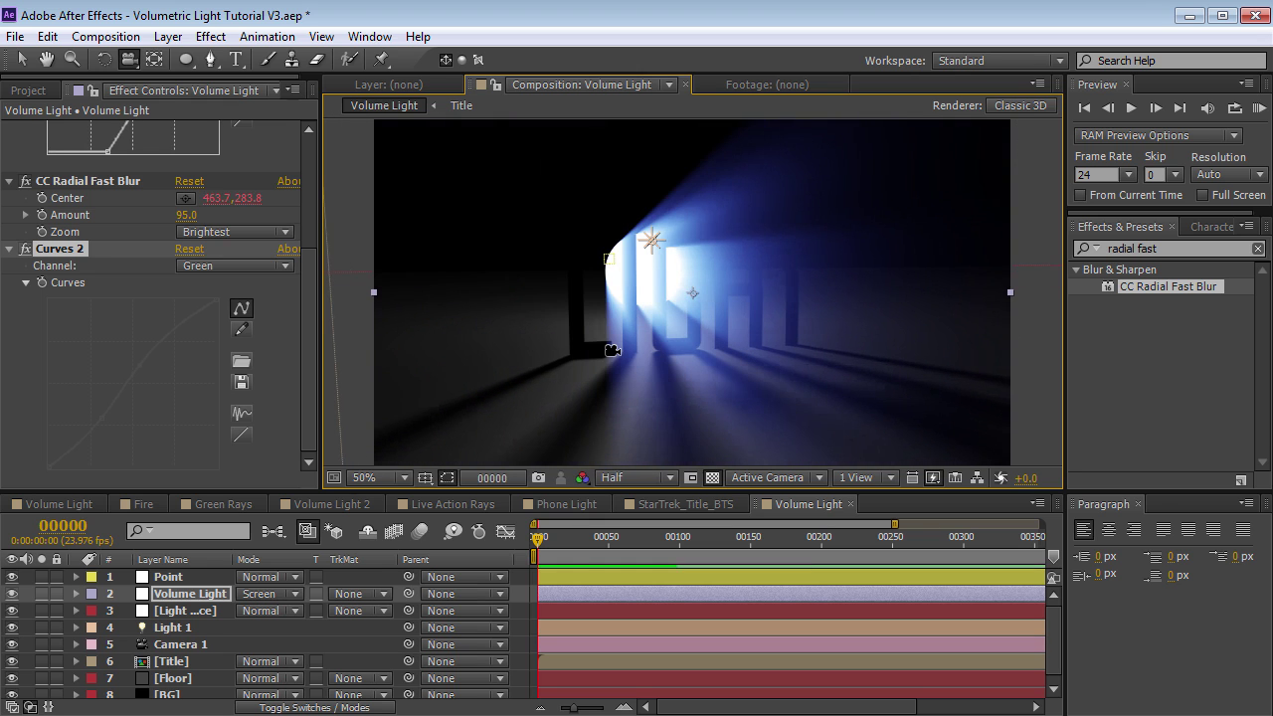
left_click_drag(677, 269, 670, 318)
left_click(168, 576)
key("v")
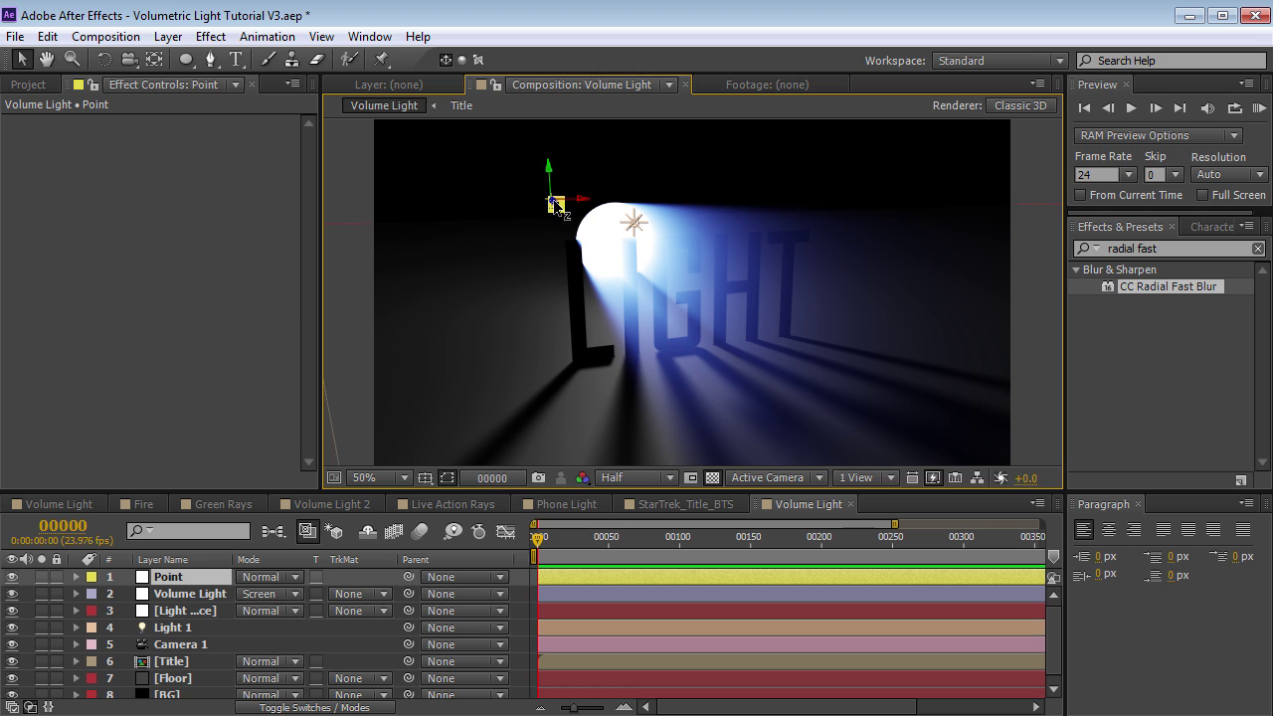
left_click_drag(560, 206, 492, 177)
key("c")
left_click_drag(766, 329, 725, 367)
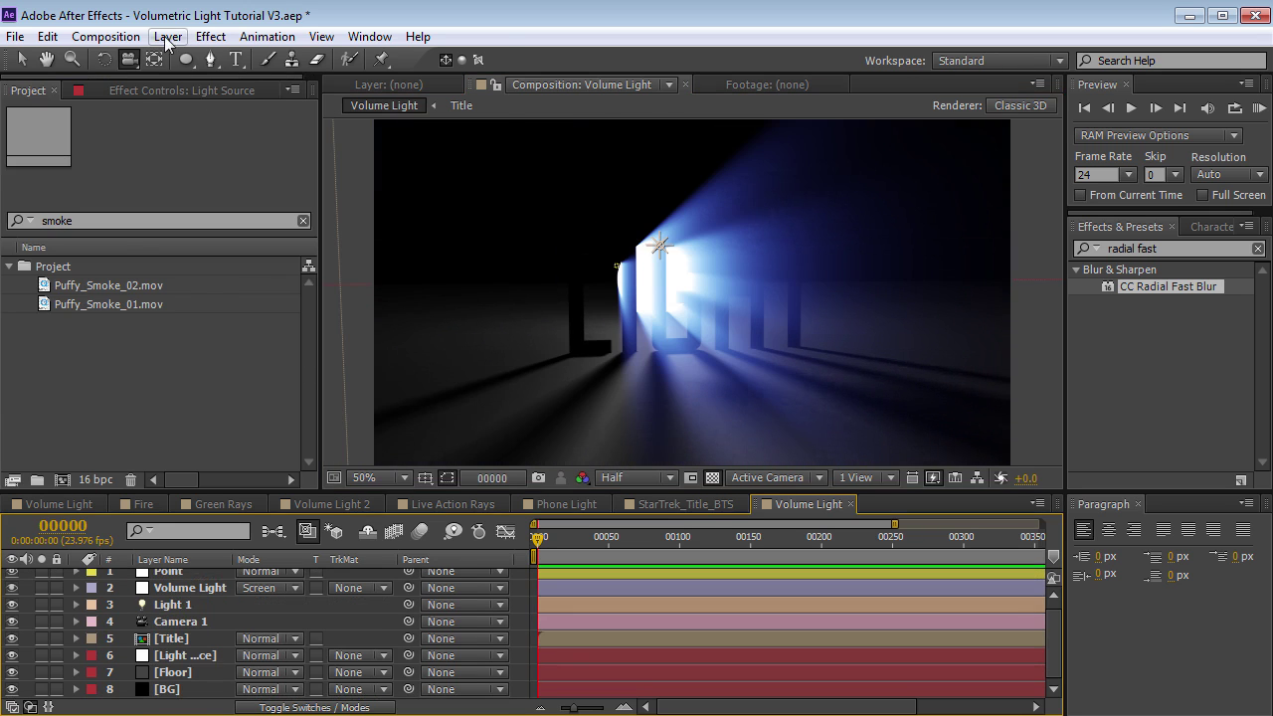
- Create a white 1280 x 720 px solid named Fractal noise
left_click(167, 38)
mouse_move(174, 60)
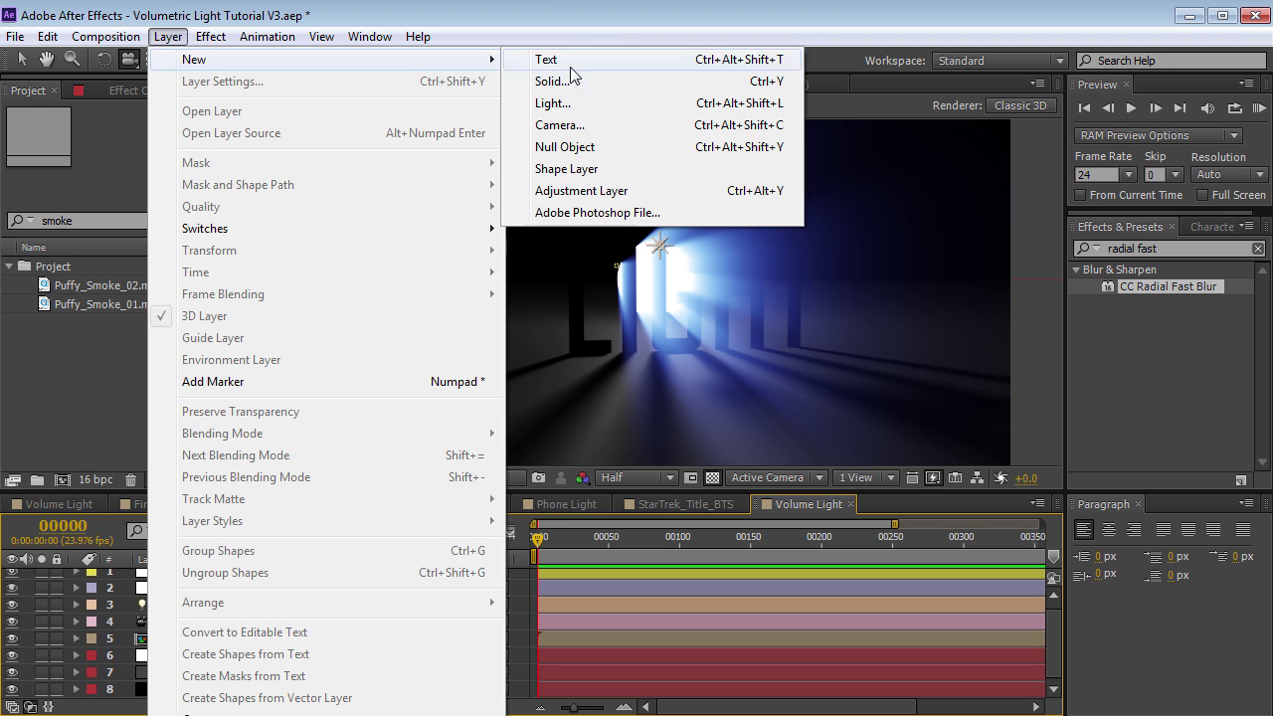
left_click(564, 83)
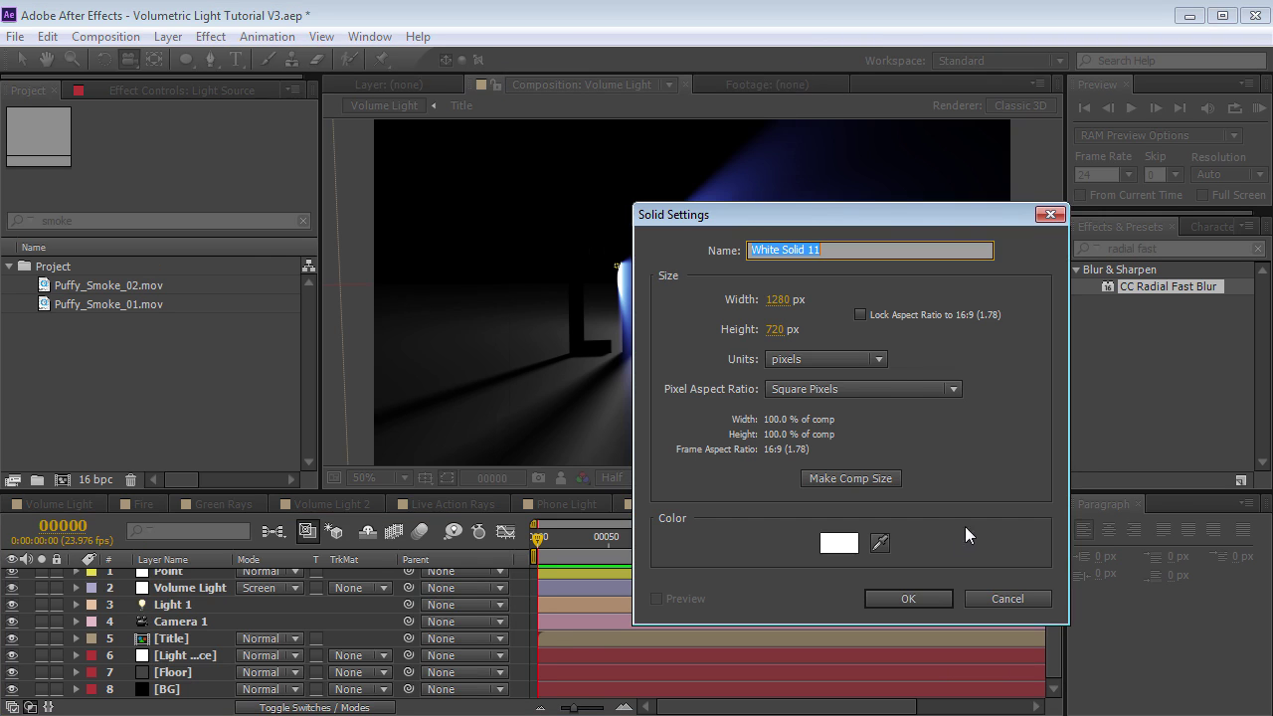
type("Fractal noise")
key("Return")
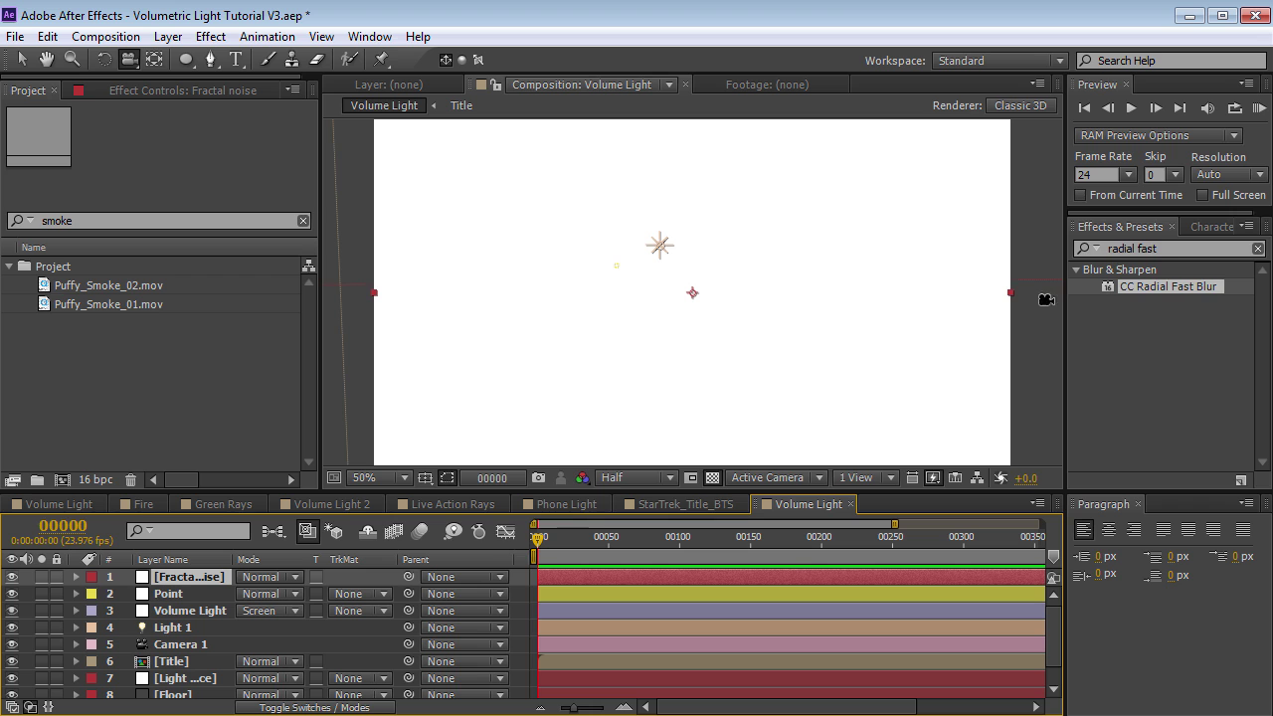
- Find the Fractal Noise effect and apply it to the Fractal noise solid
left_click(1189, 255)
type("fractal")
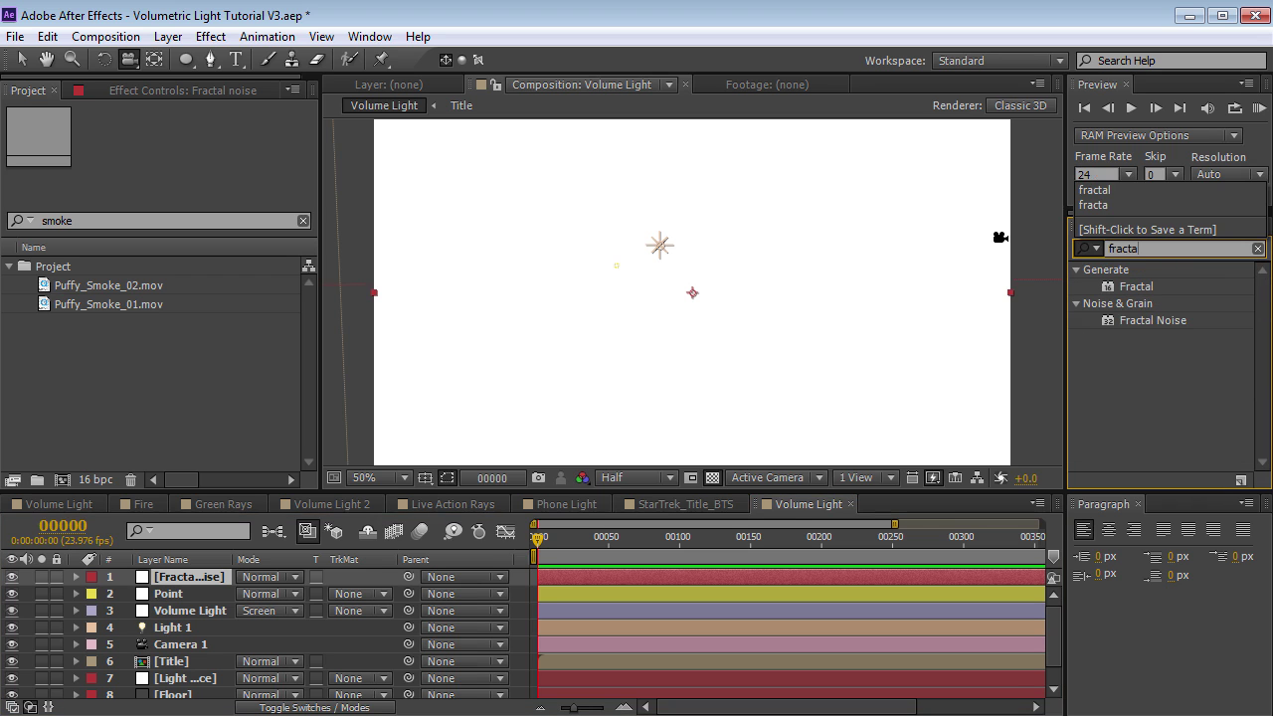
left_click_drag(1211, 321, 607, 502)
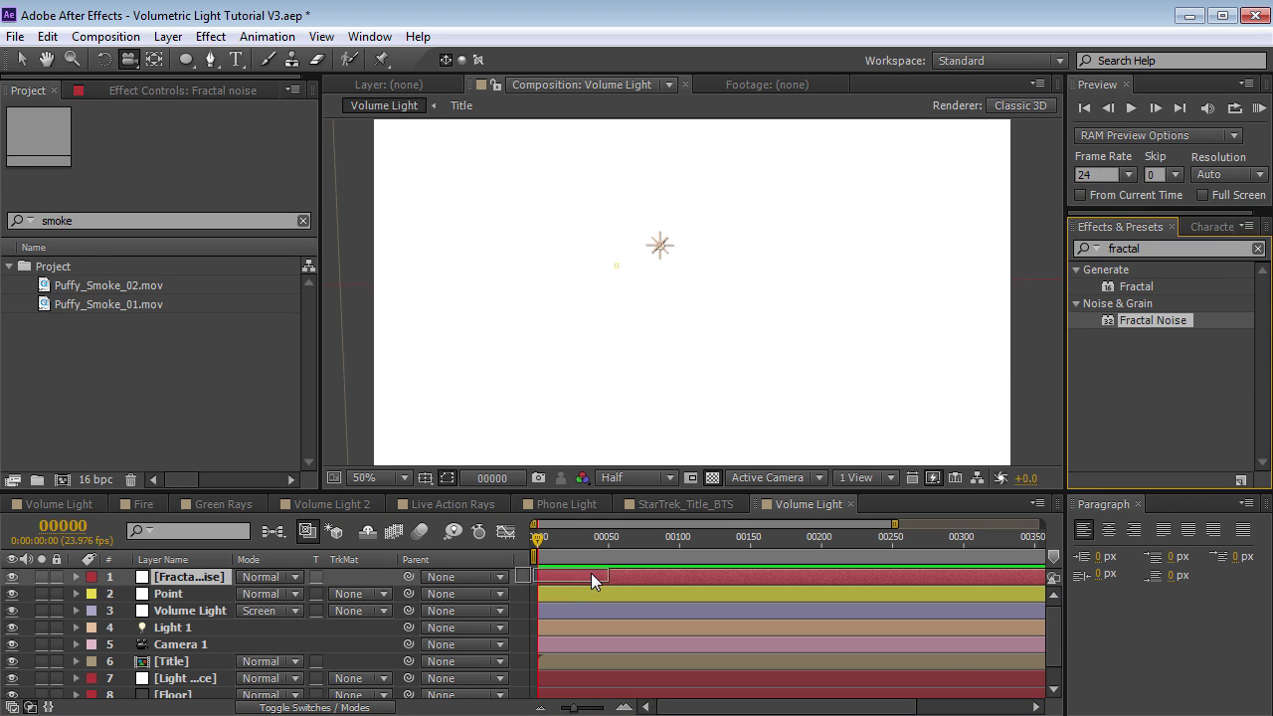
left_click_drag(591, 573, 591, 570)
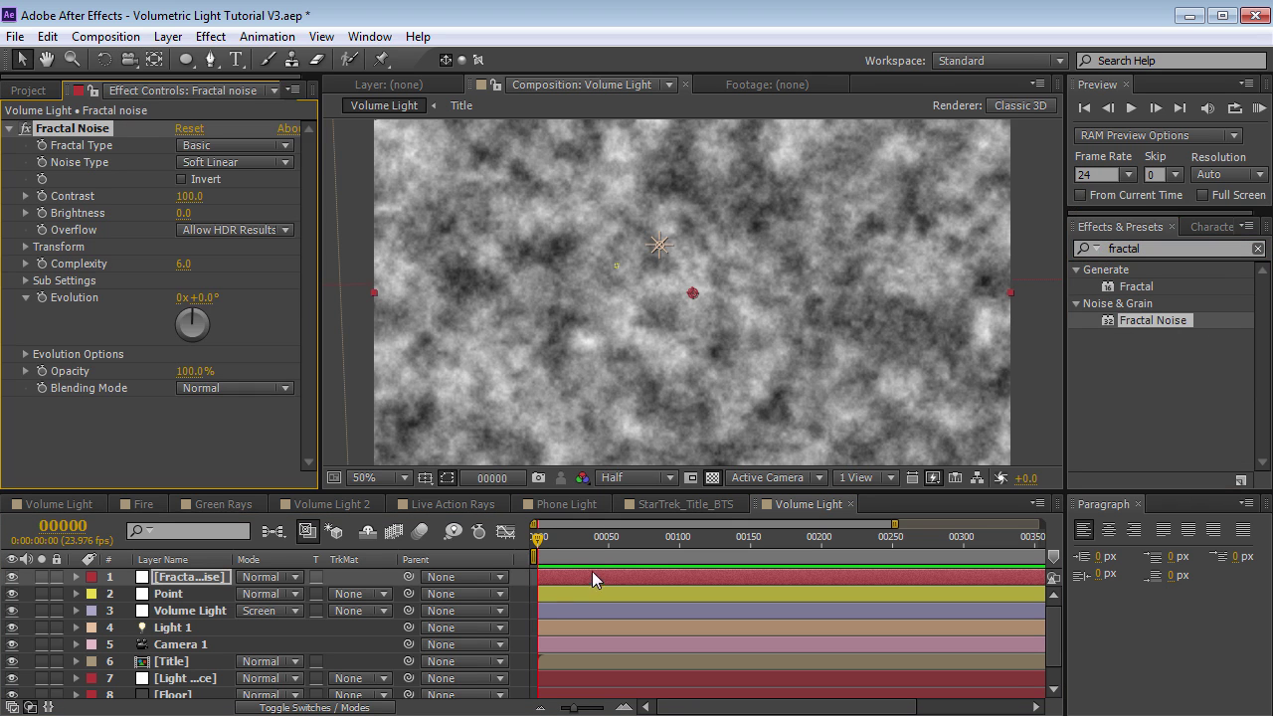
- Set the Fractal Type to Dynamic, the Noise Type to Soft Linear and the Sub Rotation to 144°
left_click(243, 146)
left_click(245, 270)
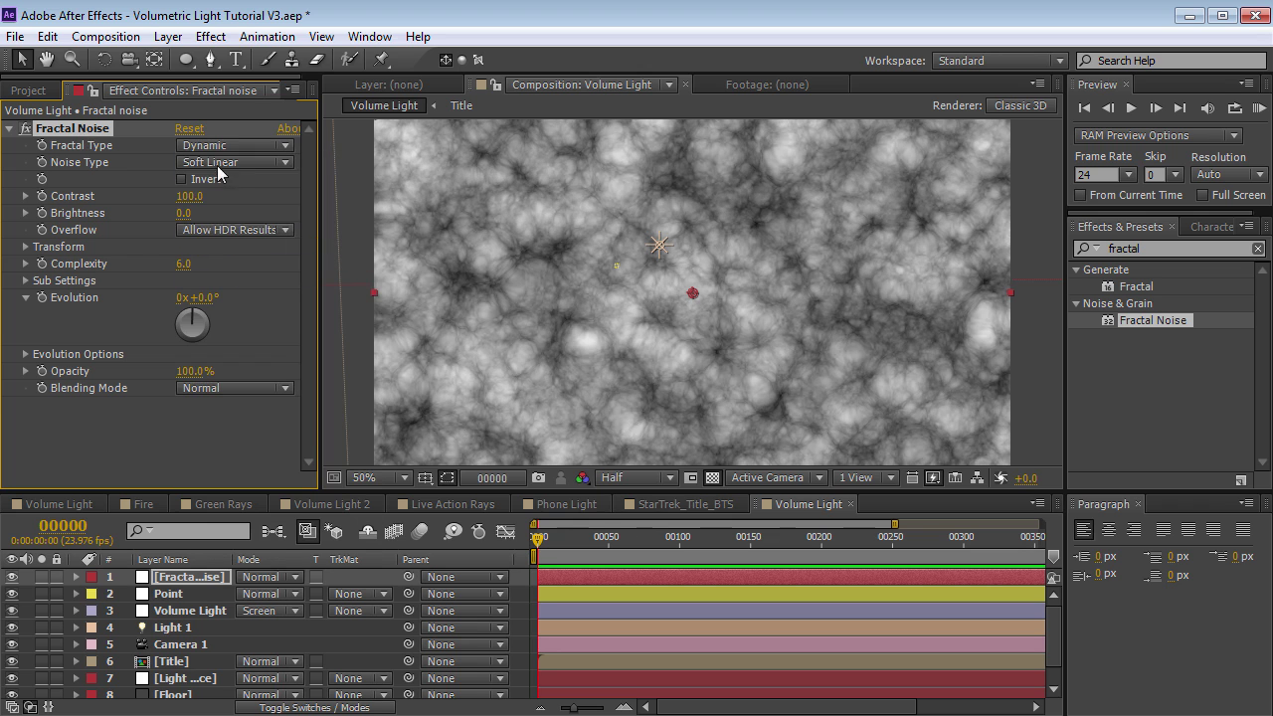
left_click(221, 163)
left_click(249, 227)
left_click(26, 281)
left_click_drag(202, 338, 328, 315)
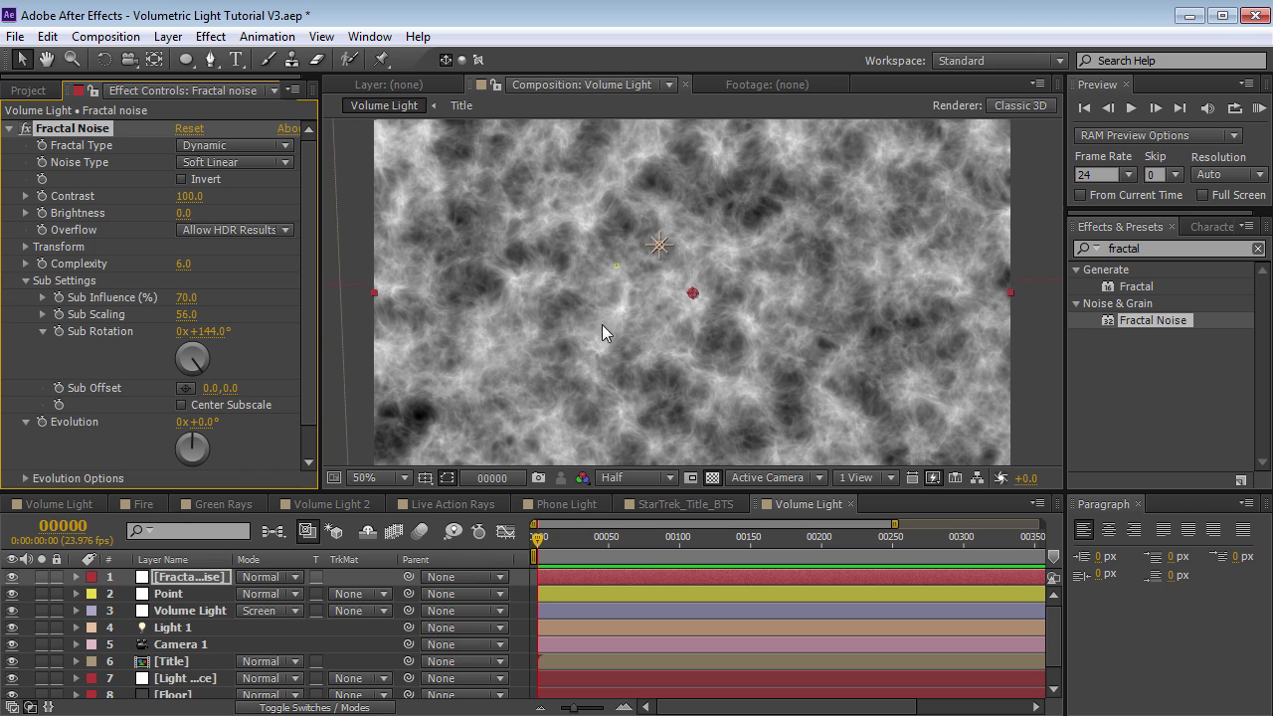
- Draw a wide elliptical mask around the centre of the noise layer and feather it by 165 pixels
scroll(719, 362, "down", 1)
scroll(712, 358, "up", 1)
left_click_drag(185, 60, 271, 100)
scroll(652, 293, "down", 2)
left_click_drag(585, 256, 774, 332)
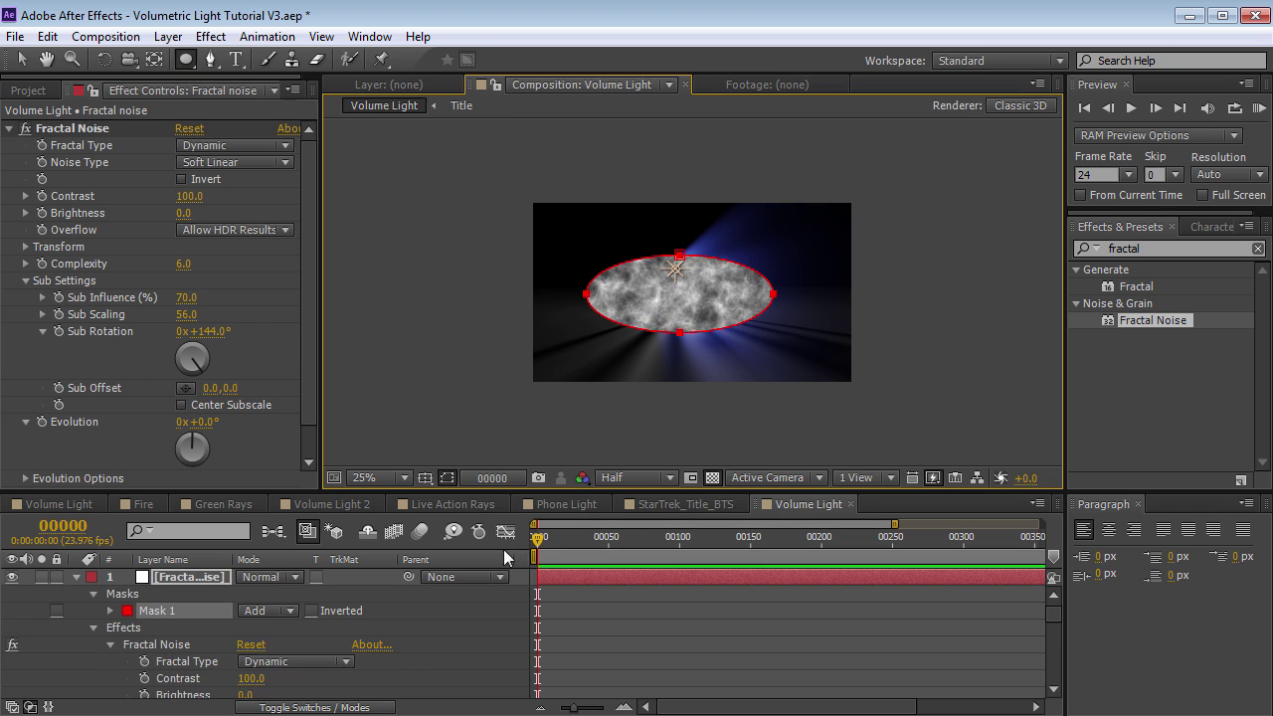
key("f")
left_click_drag(278, 616, 395, 606)
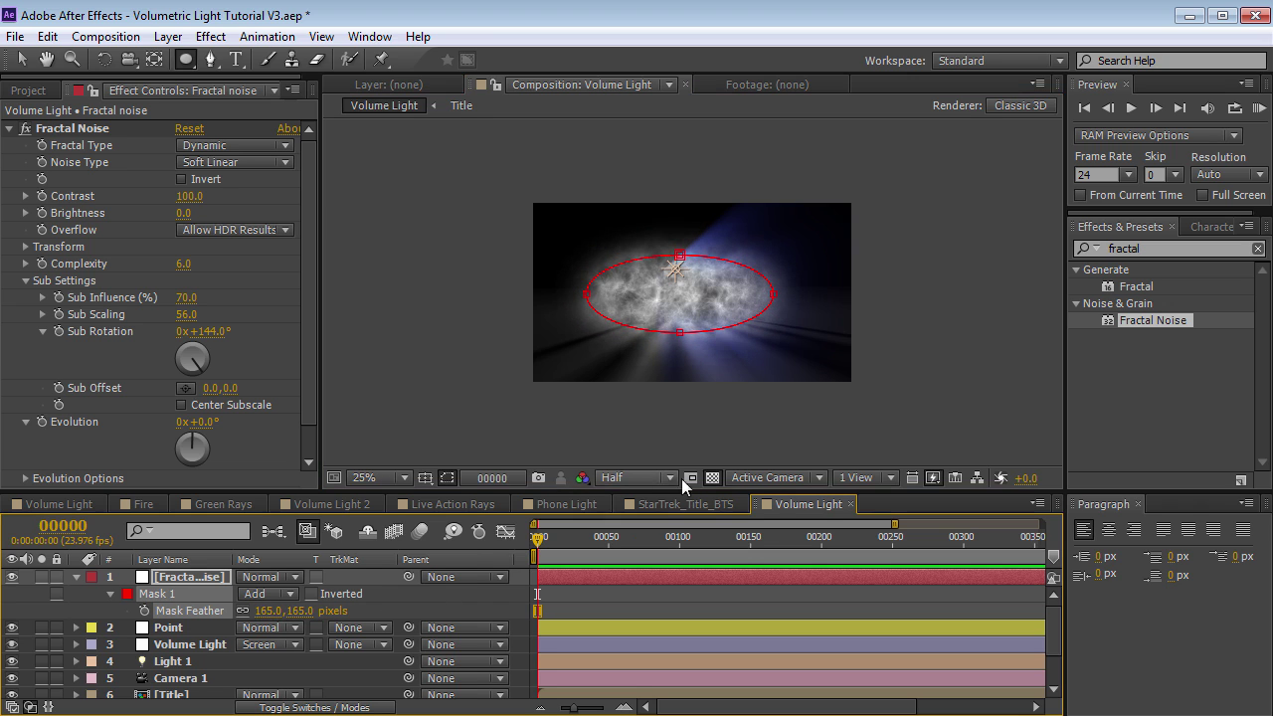
- Solo the noise layer, set the Fractal Noise Contrast to 174 and show the transparency grid
left_click(41, 577)
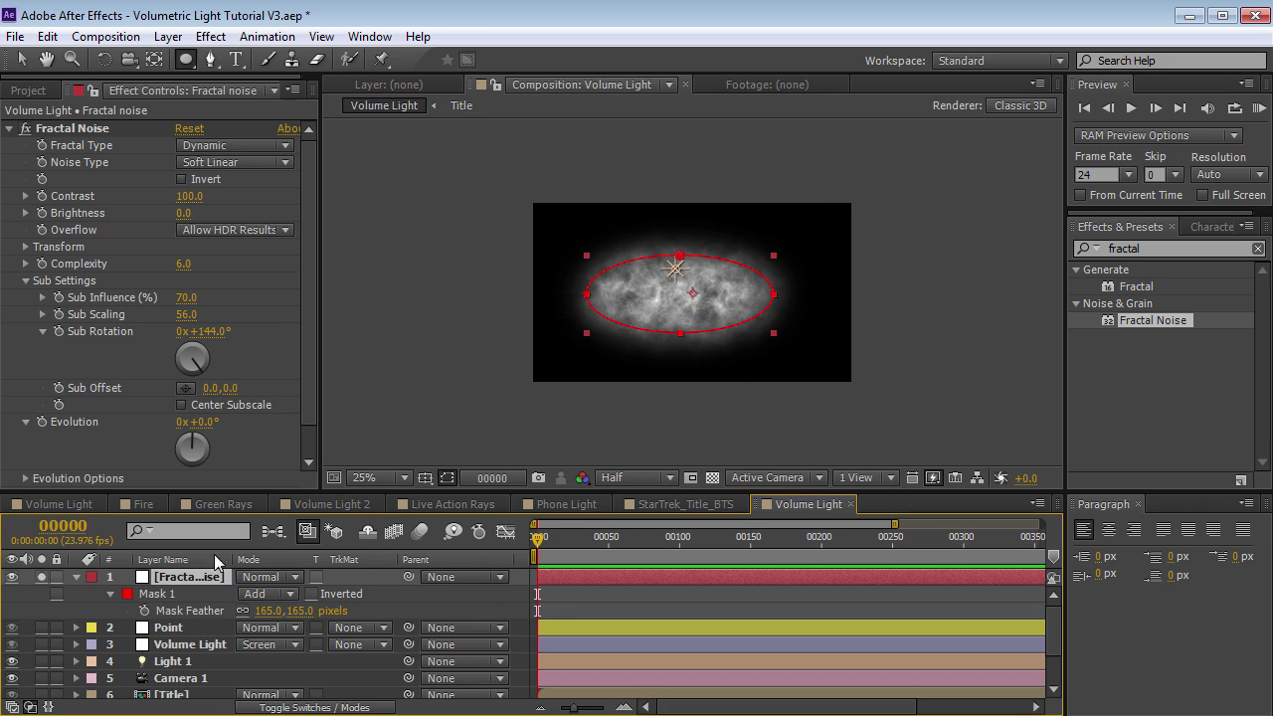
scroll(723, 349, "up", 2)
key("v")
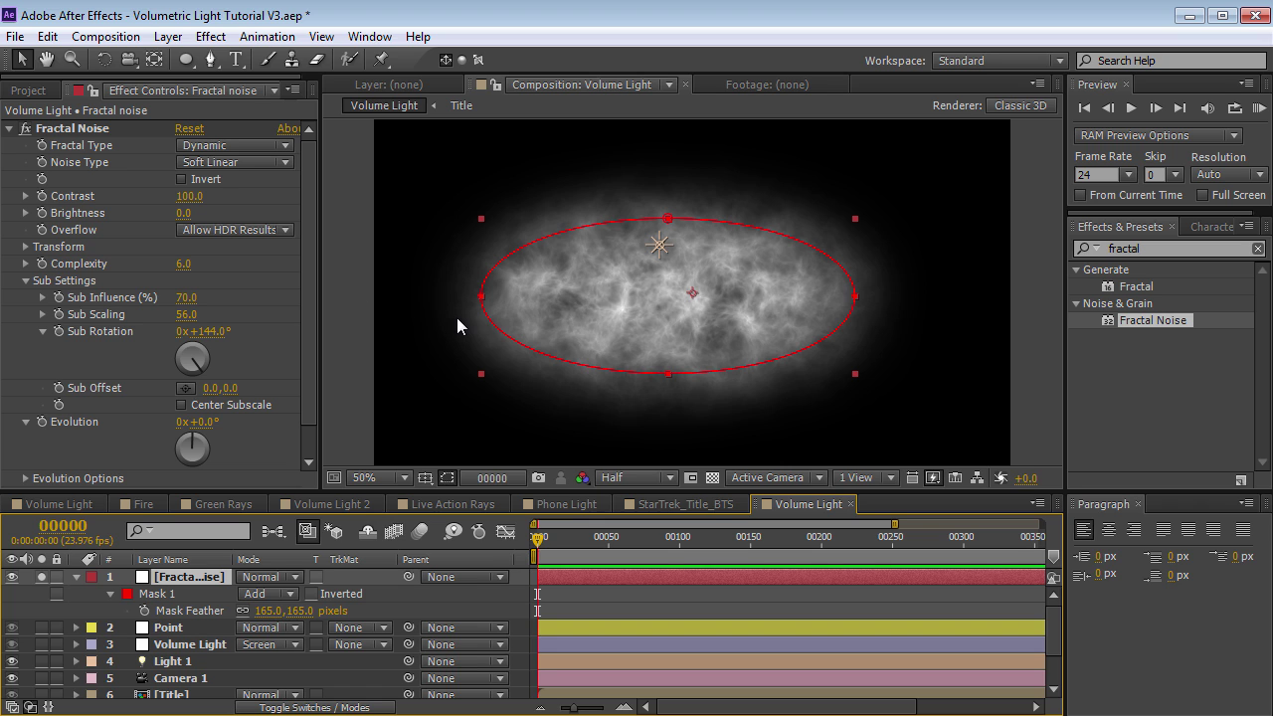
left_click_drag(187, 197, 261, 197)
left_click(712, 477)
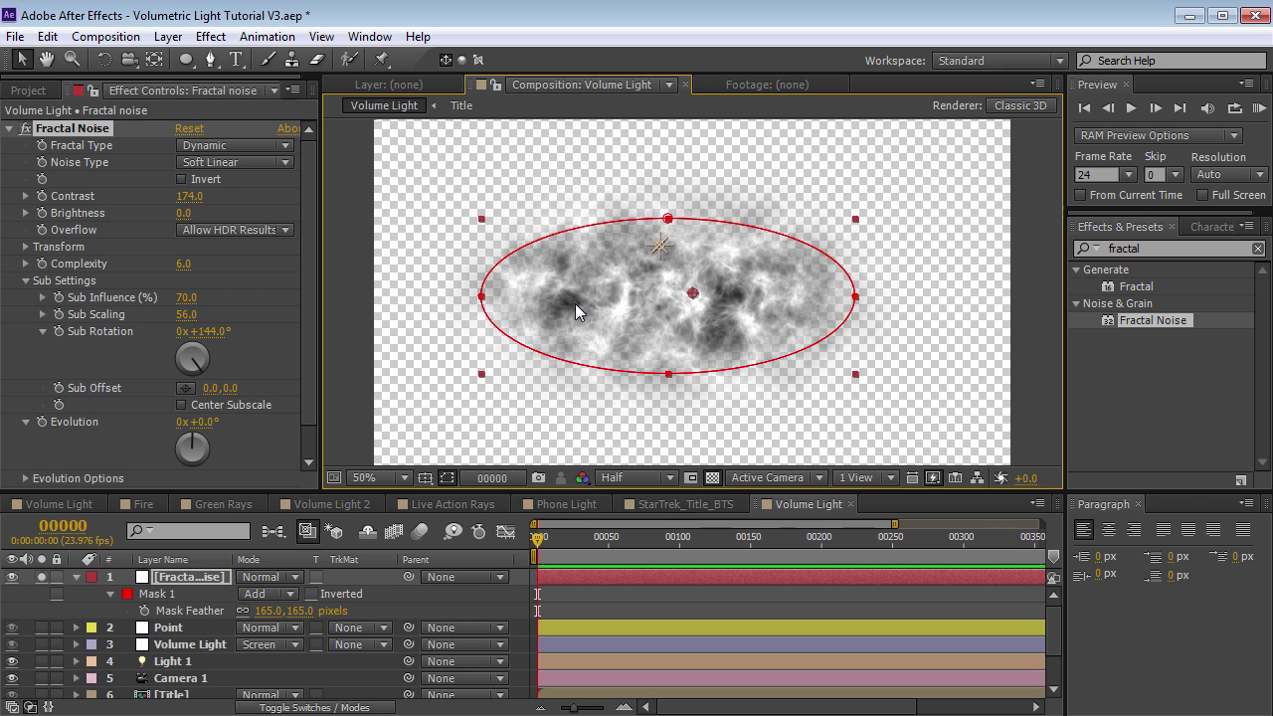
- Add a Solid Composite effect to the noise layer and set its color to black
left_click(210, 36)
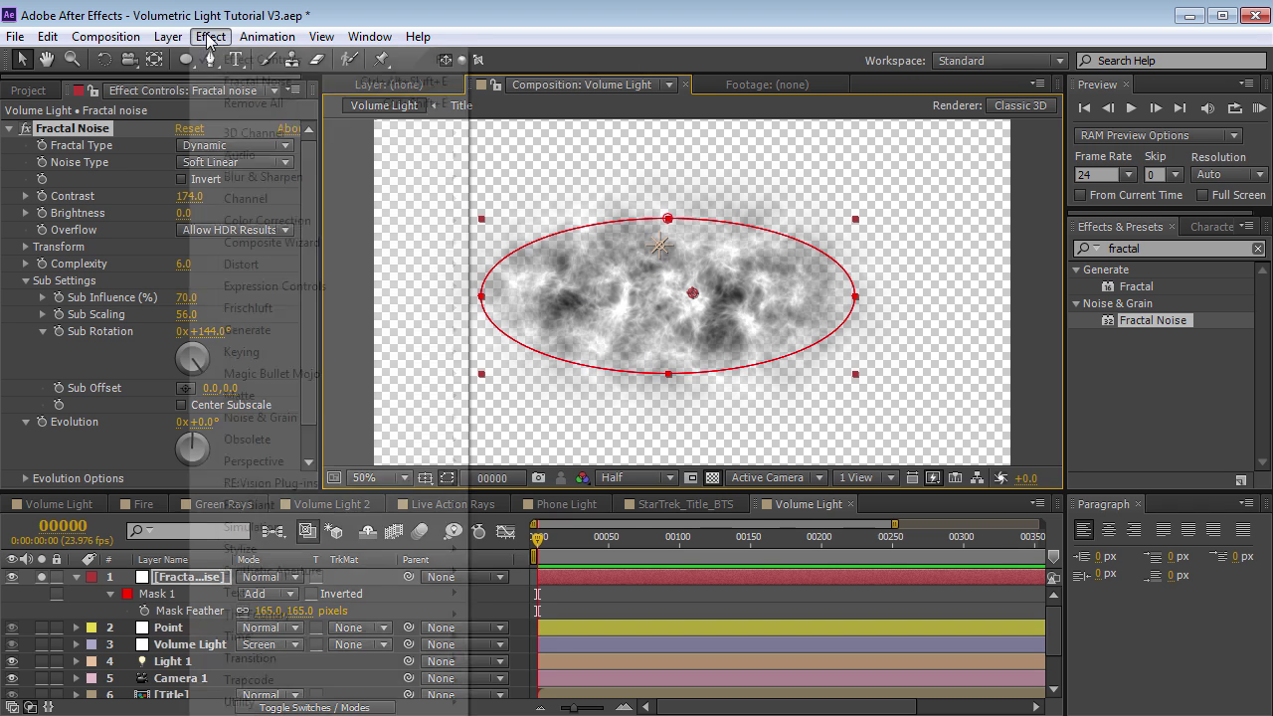
mouse_move(257, 199)
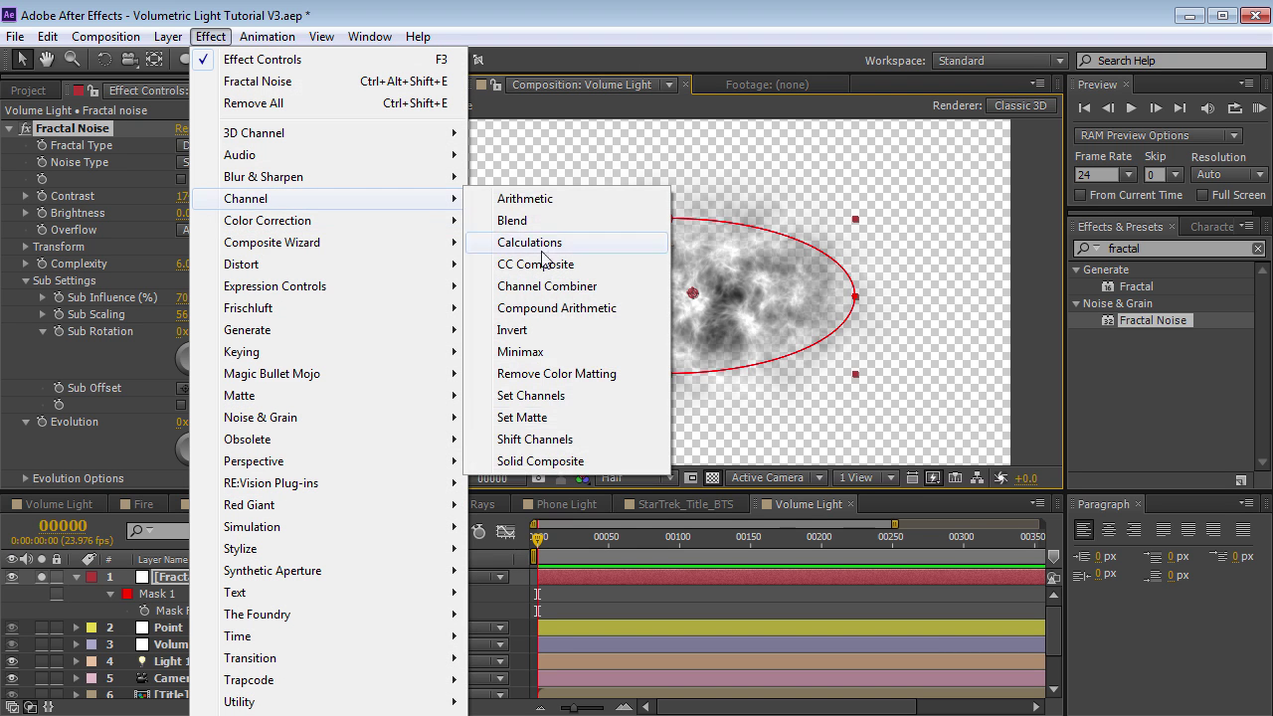
left_click(550, 462)
left_click(186, 446)
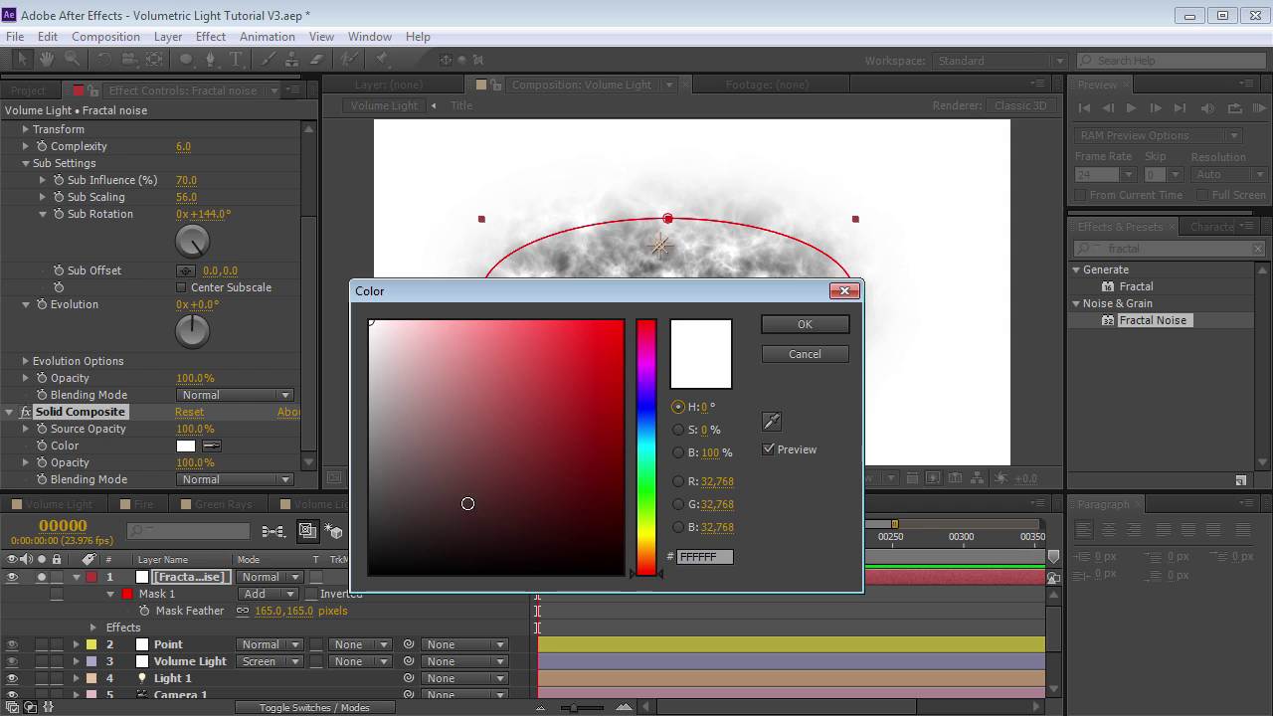
left_click_drag(468, 503, 370, 573)
left_click(807, 328)
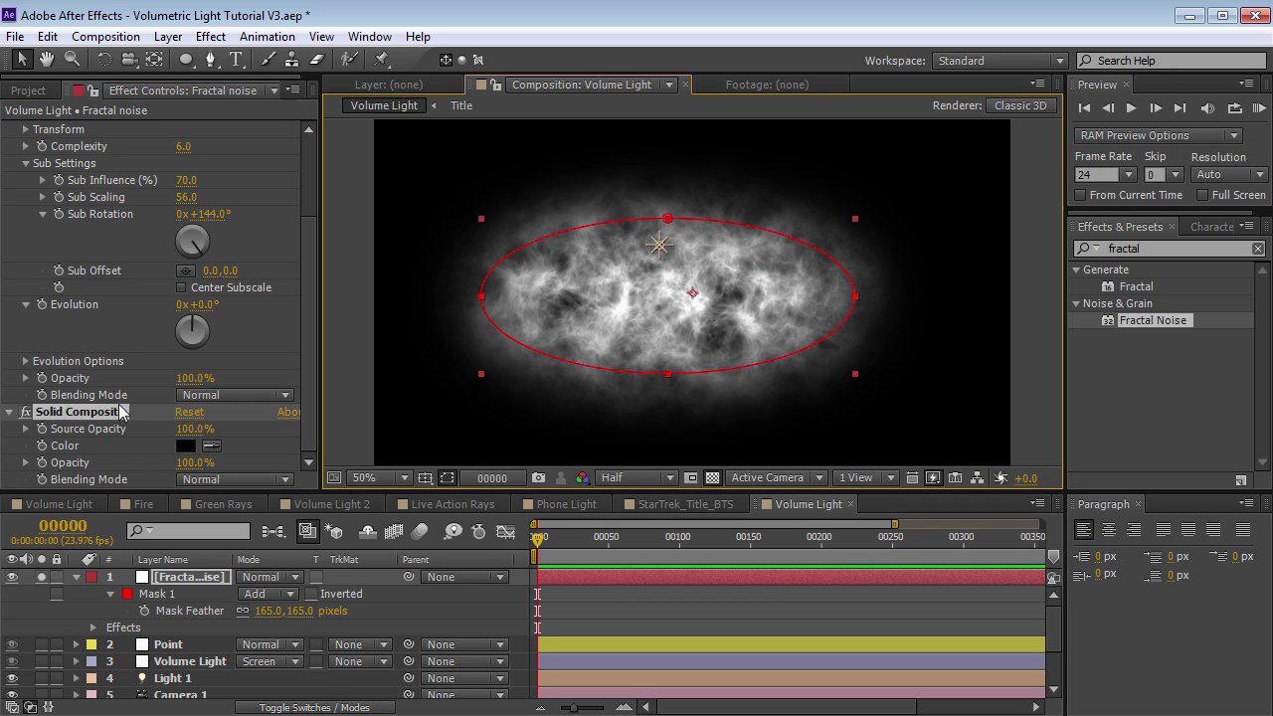
- Compare the Fractal Noise blending modes None and Normal close up at the mask's feathered edge
left_click(203, 394)
left_click(227, 419)
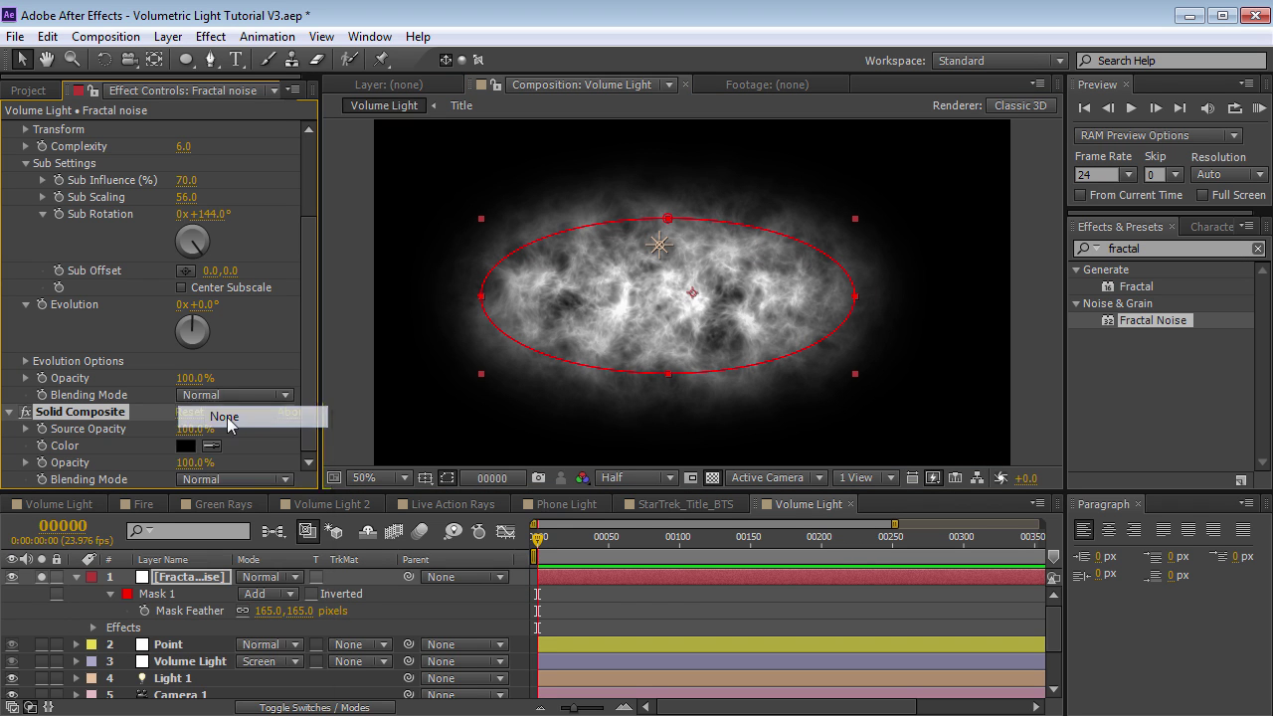
key("h")
scroll(580, 264, "up", 1)
left_click_drag(568, 335, 571, 294)
key("v")
left_click(228, 395)
left_click(182, 435)
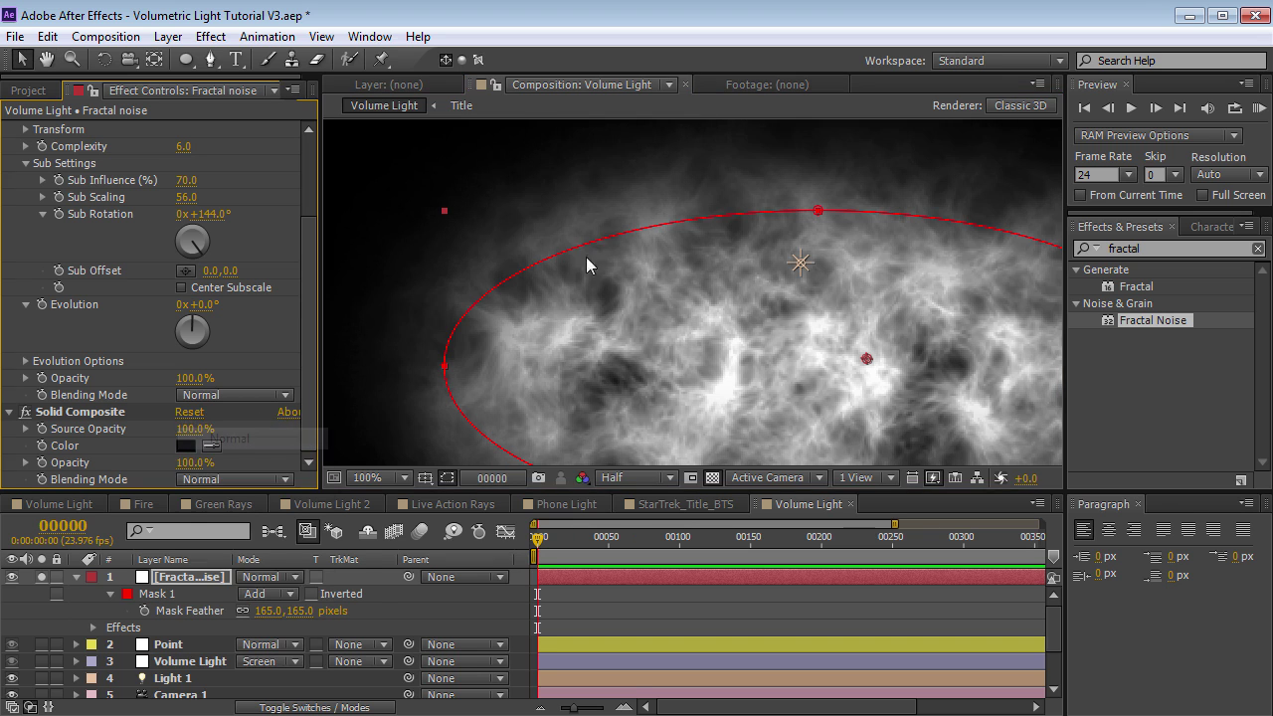
- Set the Fractal Noise effect's blending mode to None
left_click(233, 395)
left_click(226, 418)
key("h")
scroll(770, 366, "down", 2)
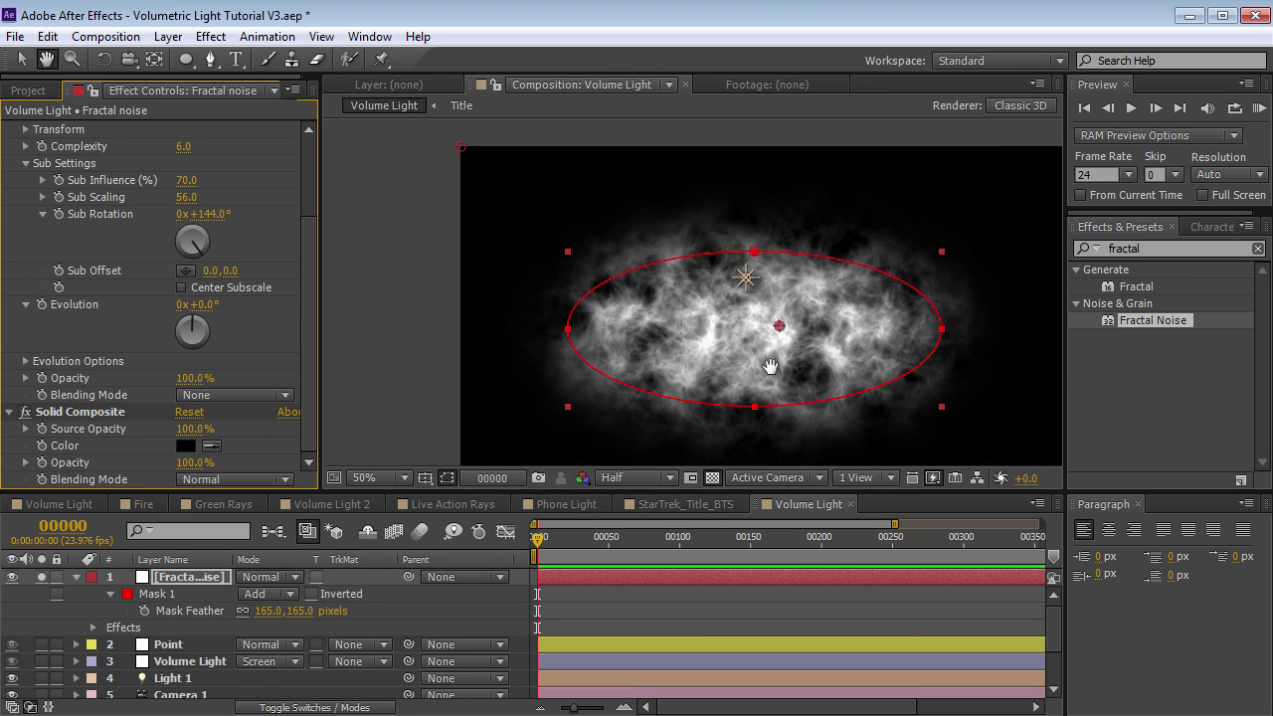
left_click_drag(770, 366, 662, 326)
key("v")
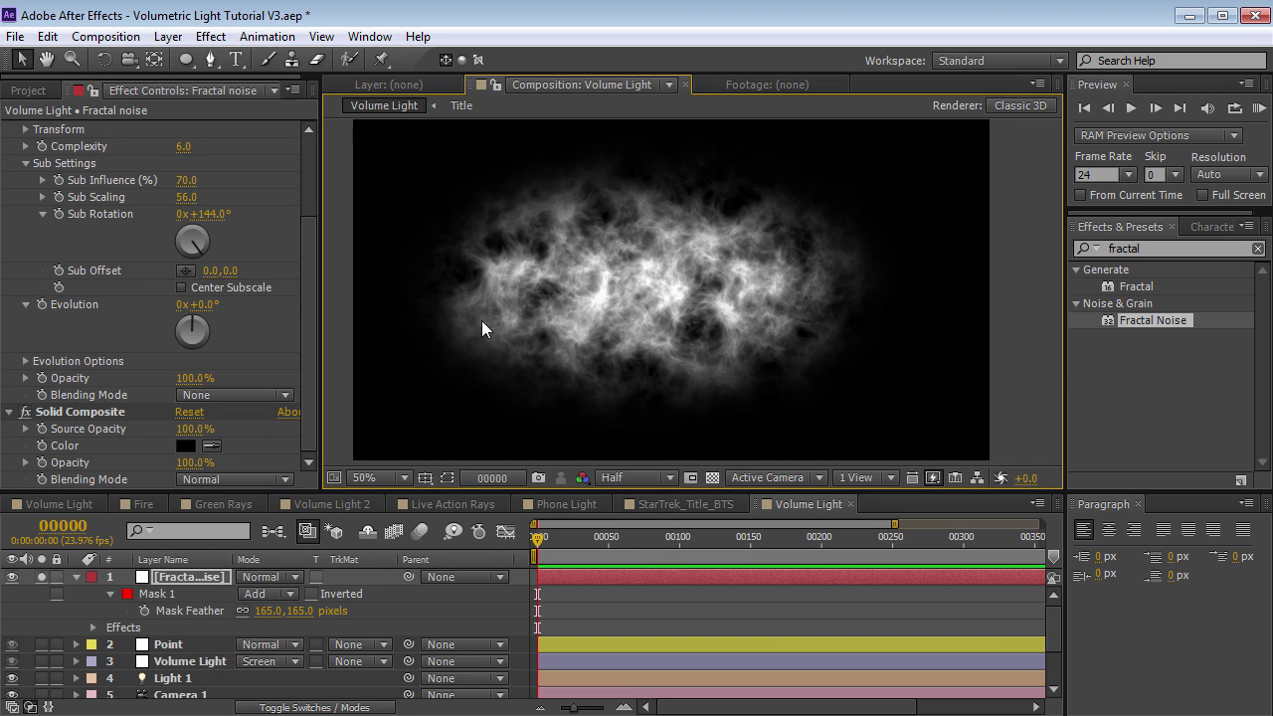
- Add a Curves effect to the noise layer and darken its midtones by pulling the RGB curve down
left_click(211, 37)
mouse_move(327, 219)
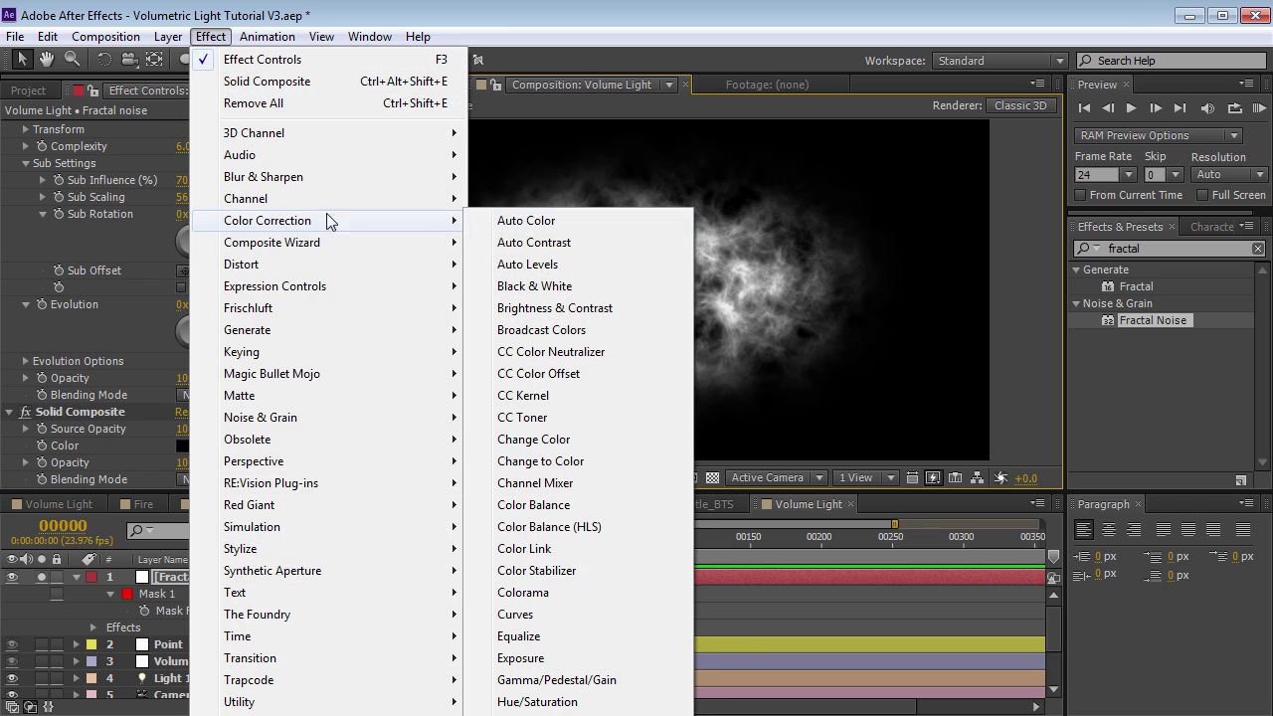
left_click(517, 614)
left_click_drag(133, 381, 133, 434)
- Tint the noise blue by adjusting the red channel curve and raising the blue channel's midtones
left_click(233, 265)
left_click(199, 296)
left_click_drag(143, 384, 105, 388)
left_click(208, 266)
left_click(221, 338)
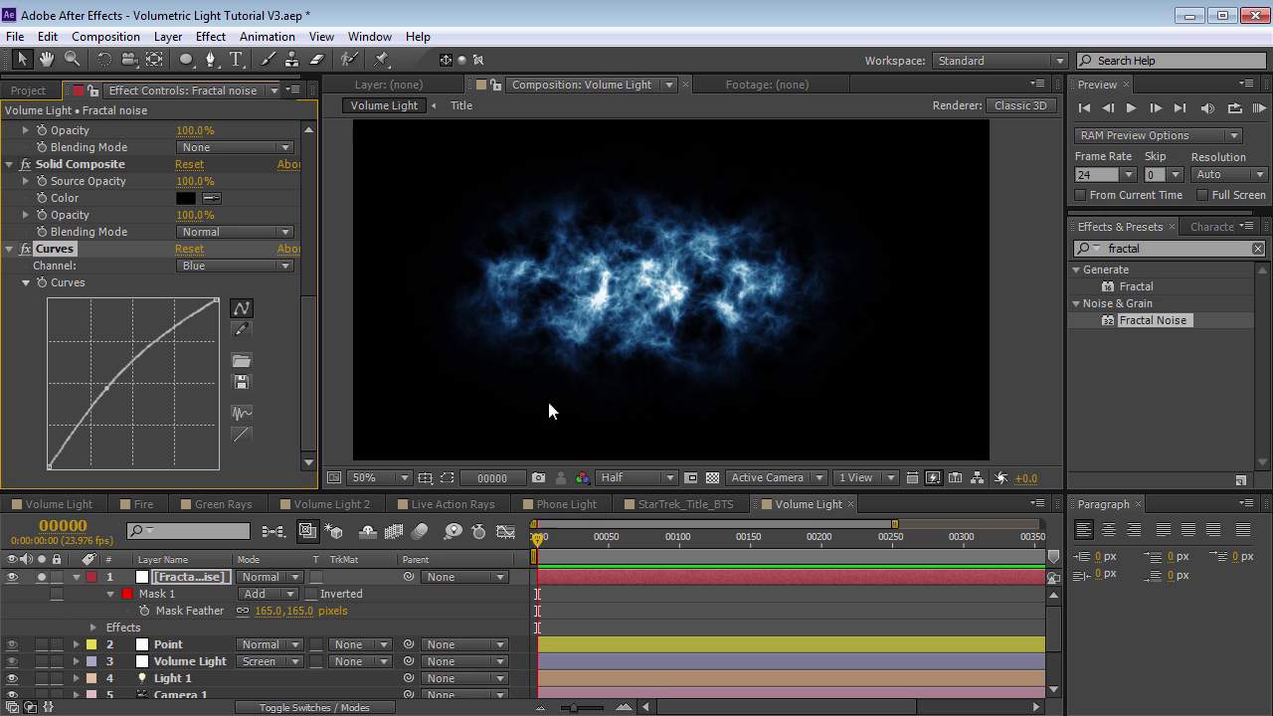
- Unsolo the Fractal noise layer, collapse its properties and make it a 3D layer
left_click(167, 579)
left_click(77, 576)
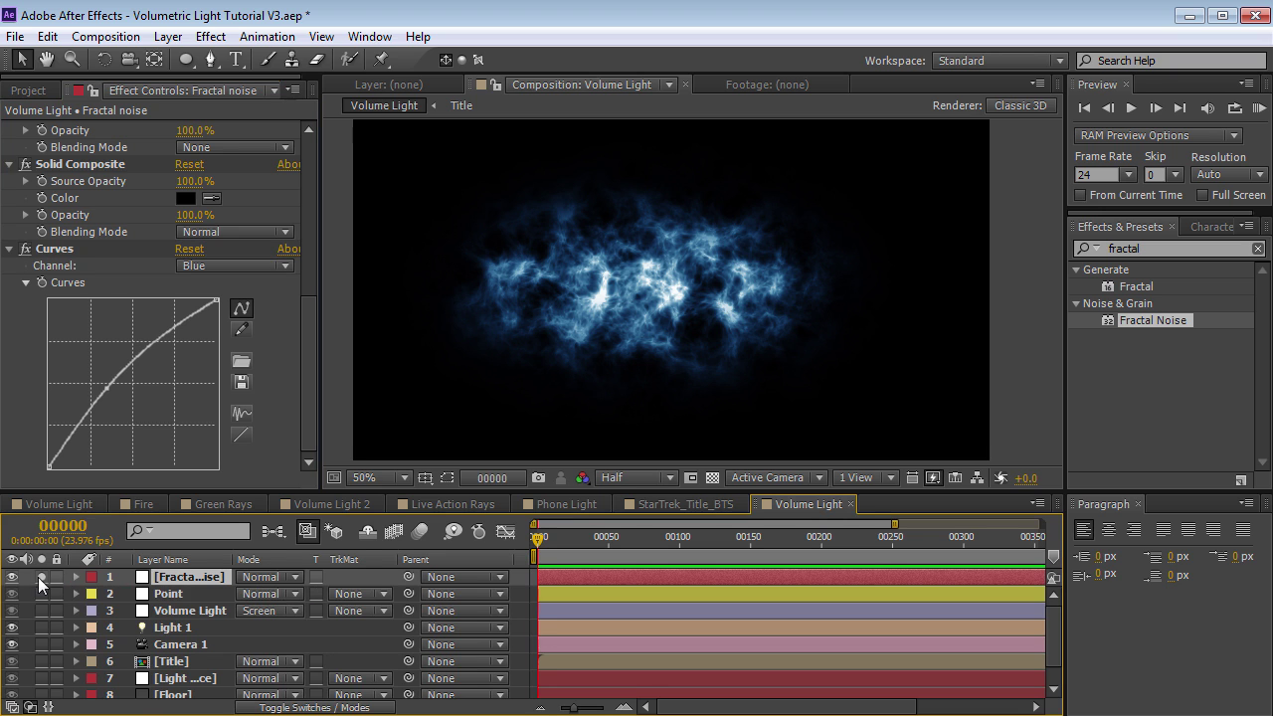
key("F4")
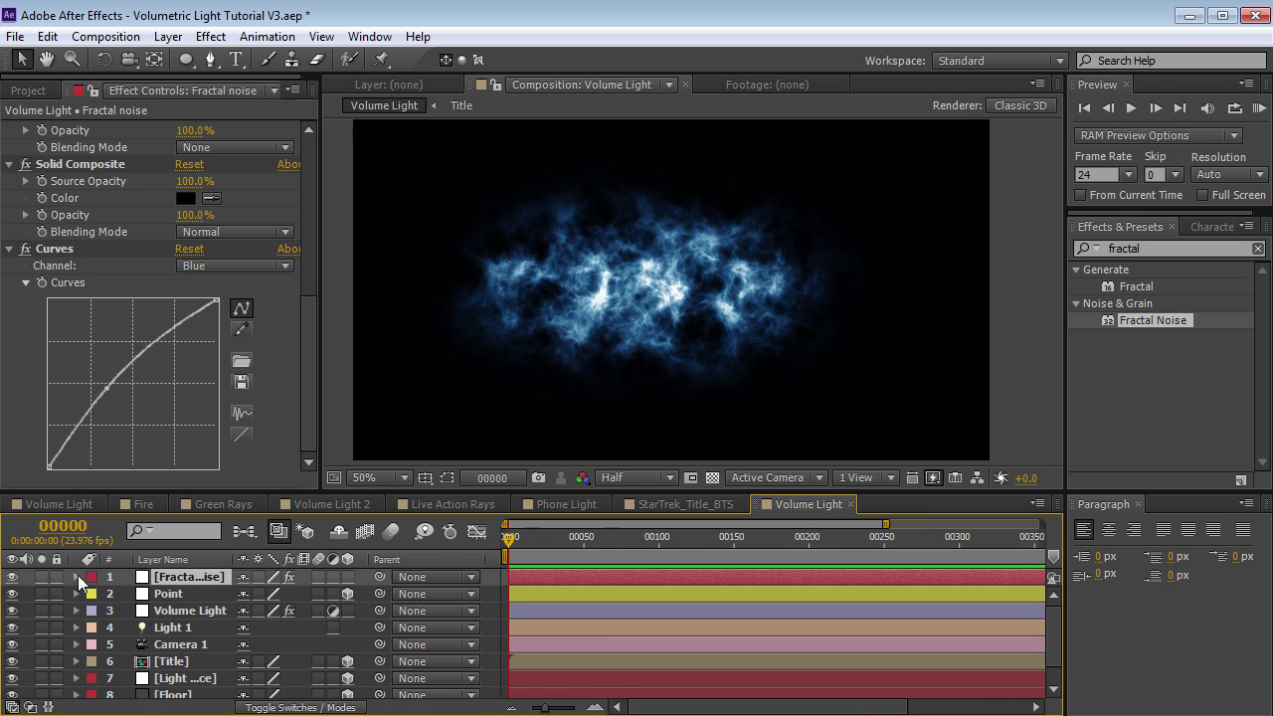
left_click(347, 576)
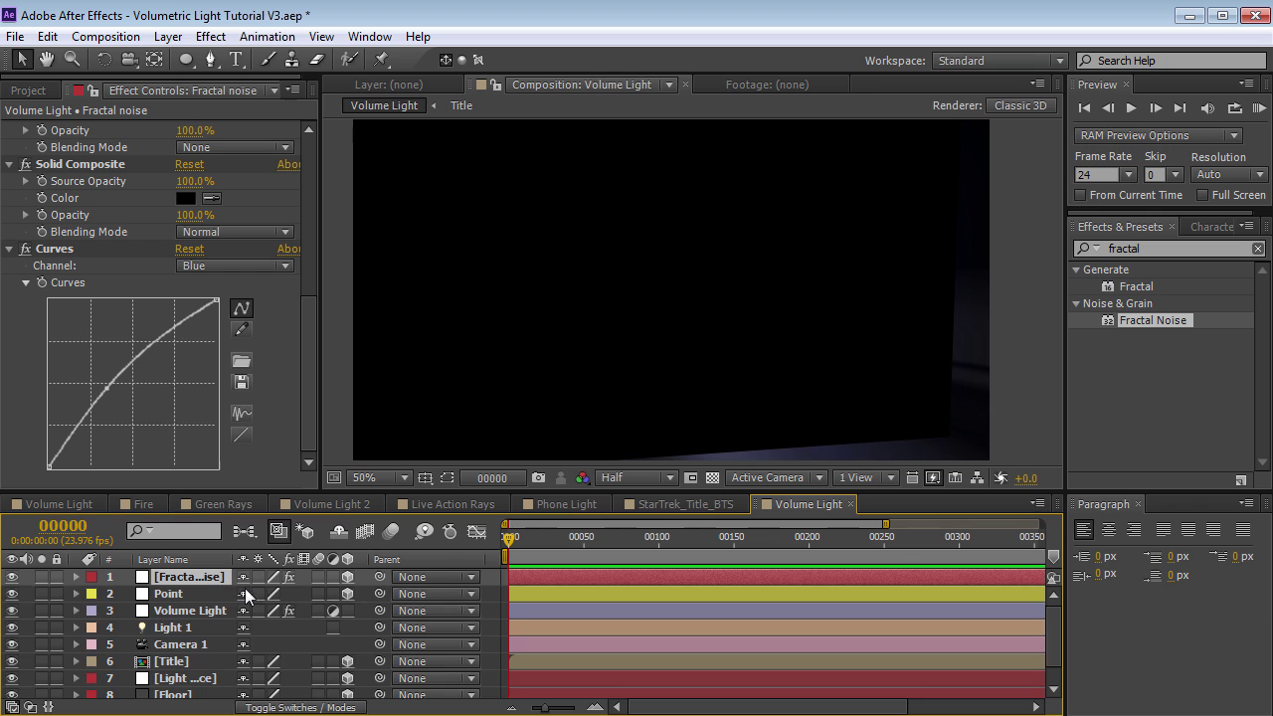
- Turn off Accepts Lights in the Fractal noise layer's material options
key("a")
key("a")
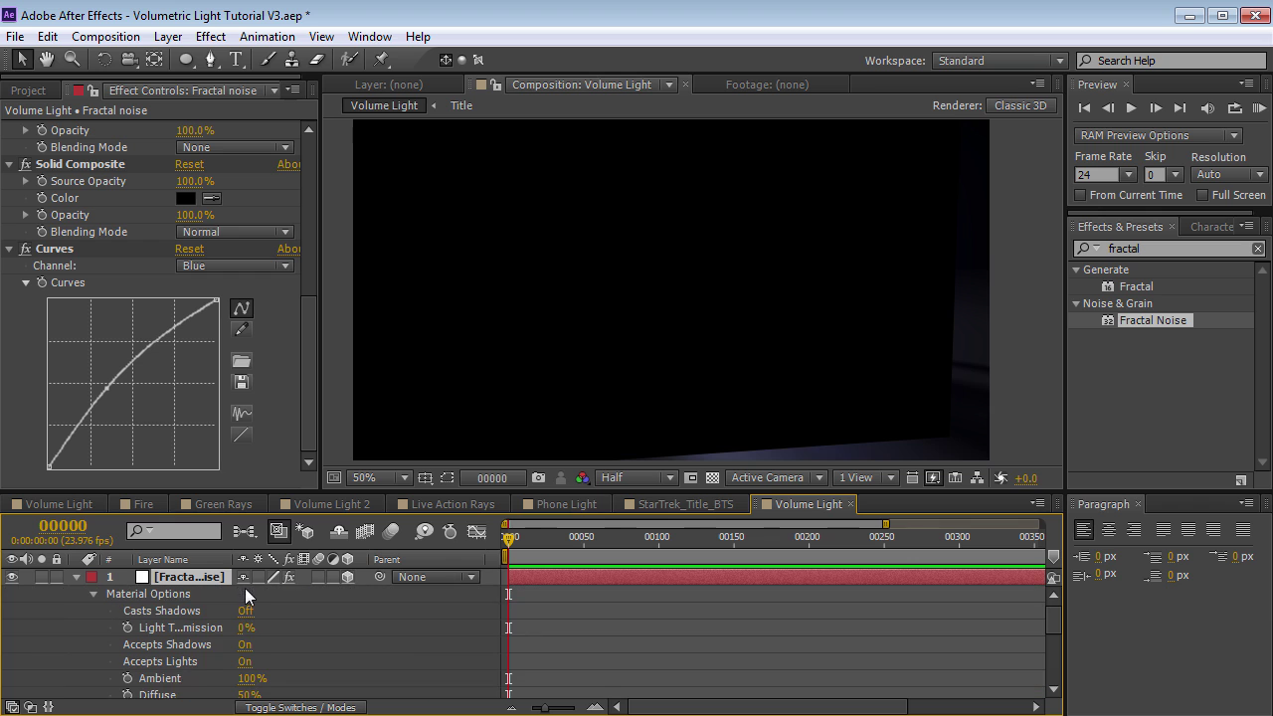
left_click(246, 664)
key("F4")
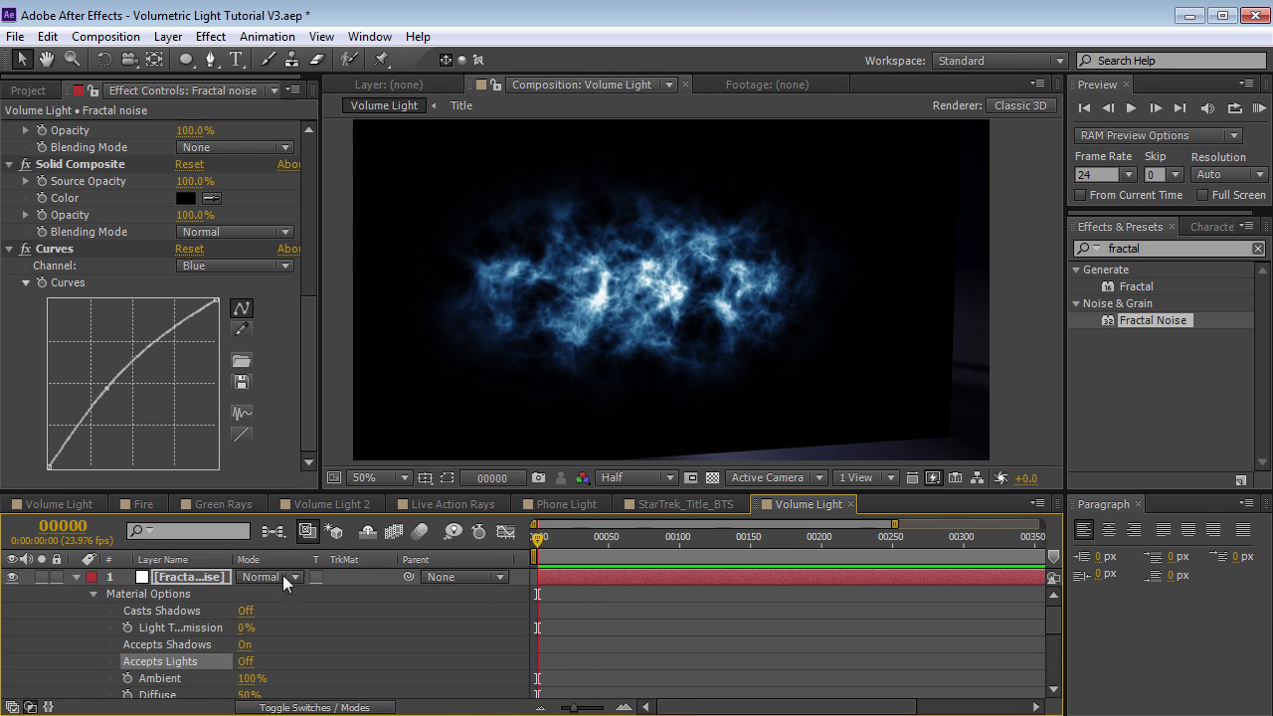
- Set the Fractal noise layer's blending mode to Screen and move it directly below the Title layer
left_click(282, 575)
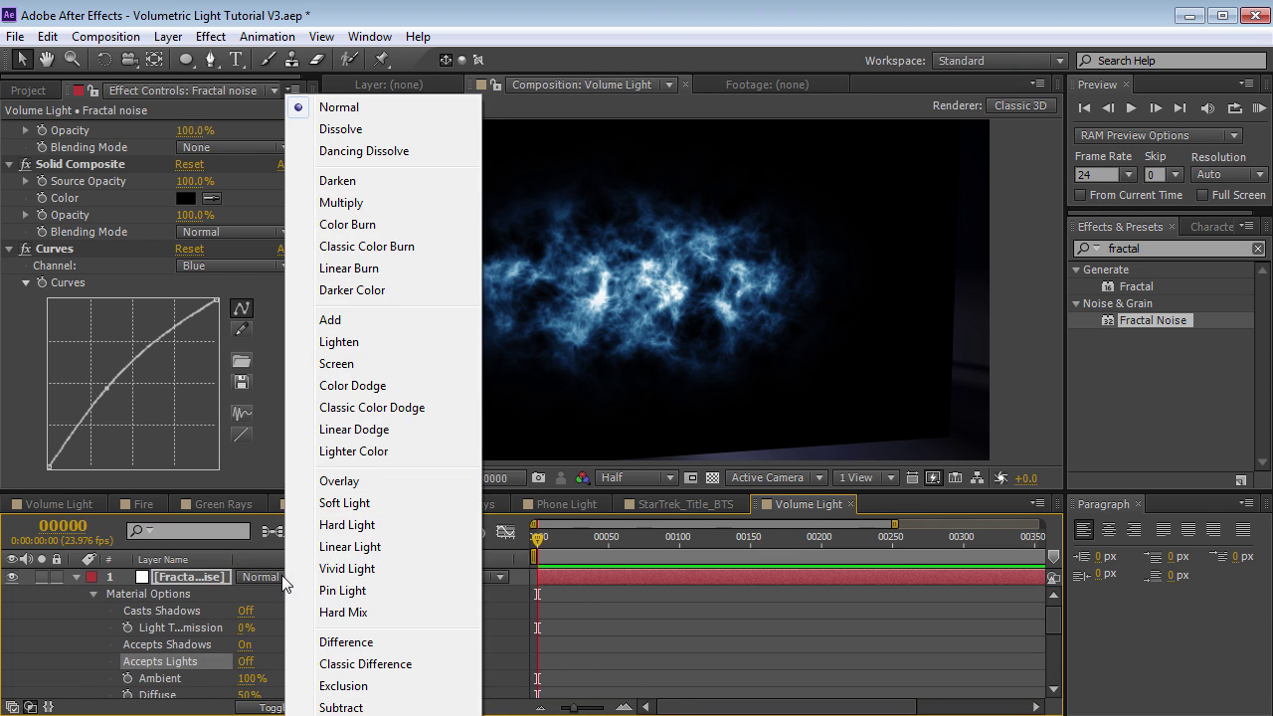
left_click(336, 363)
key("a")
key("a")
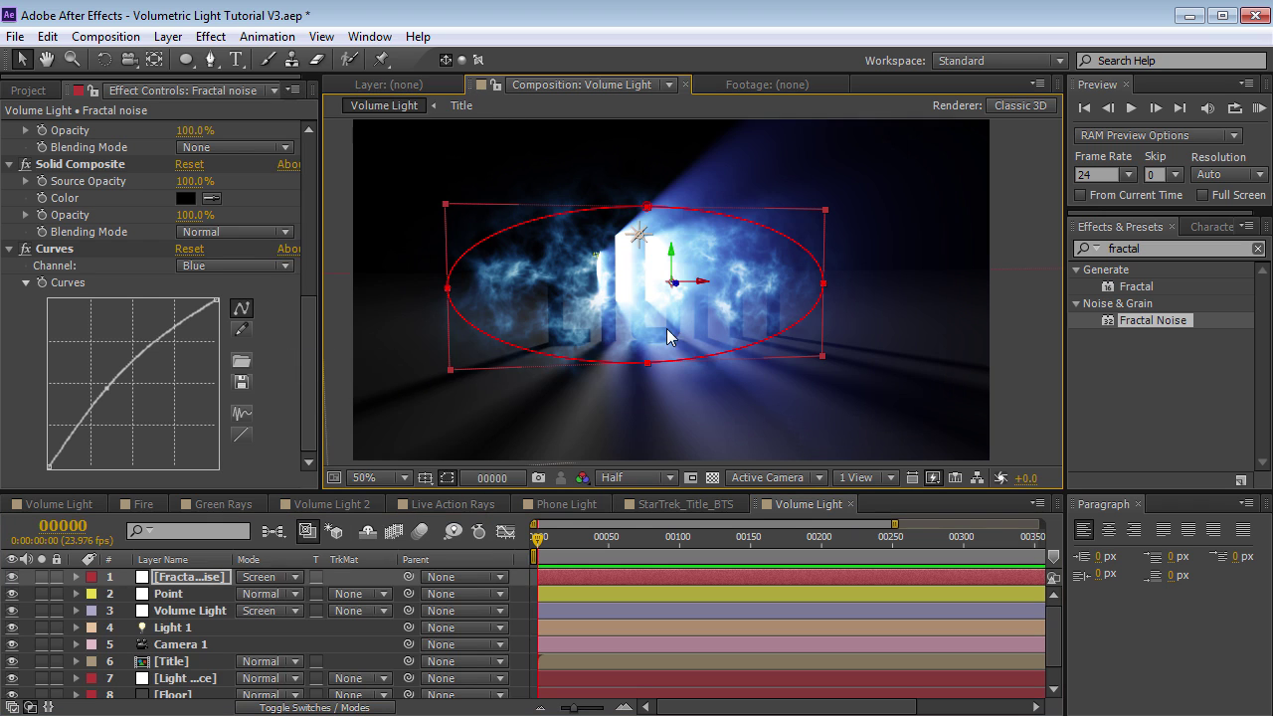
left_click(185, 577)
left_click_drag(185, 577, 191, 668)
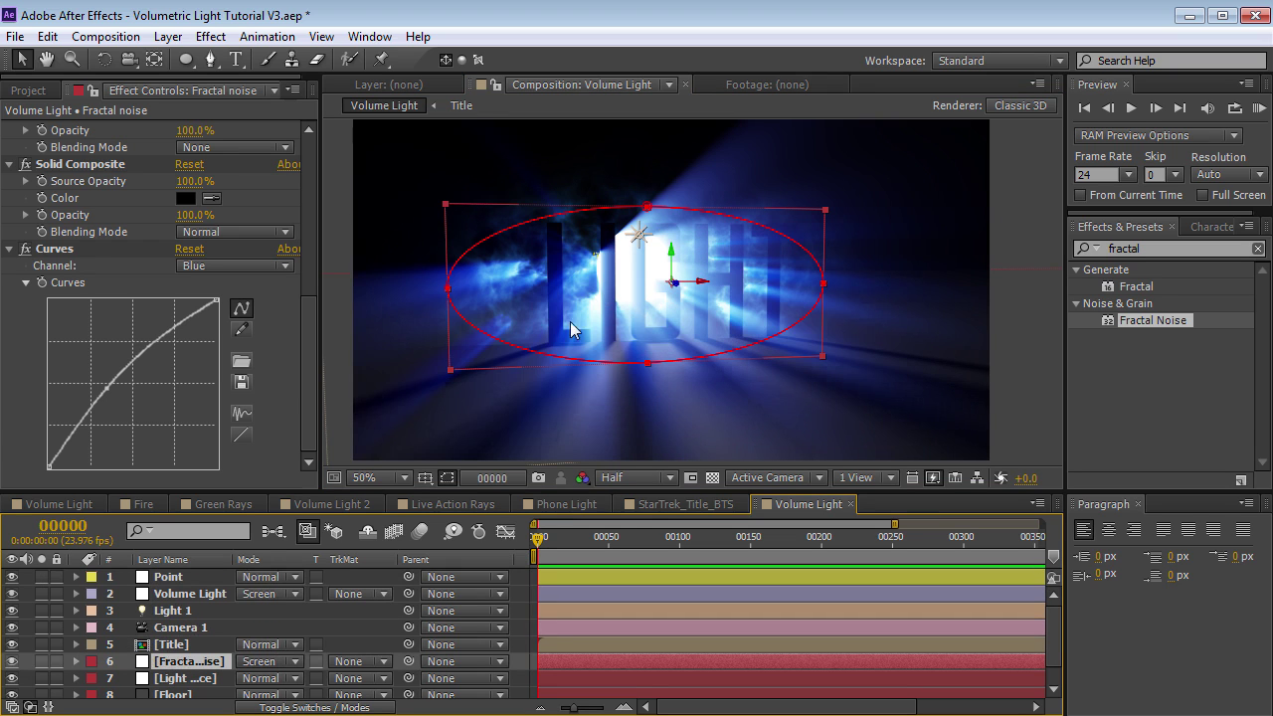
- Push the Fractal noise layer back in depth so that it sits behind the title letters
left_click_drag(673, 286, 368, 224)
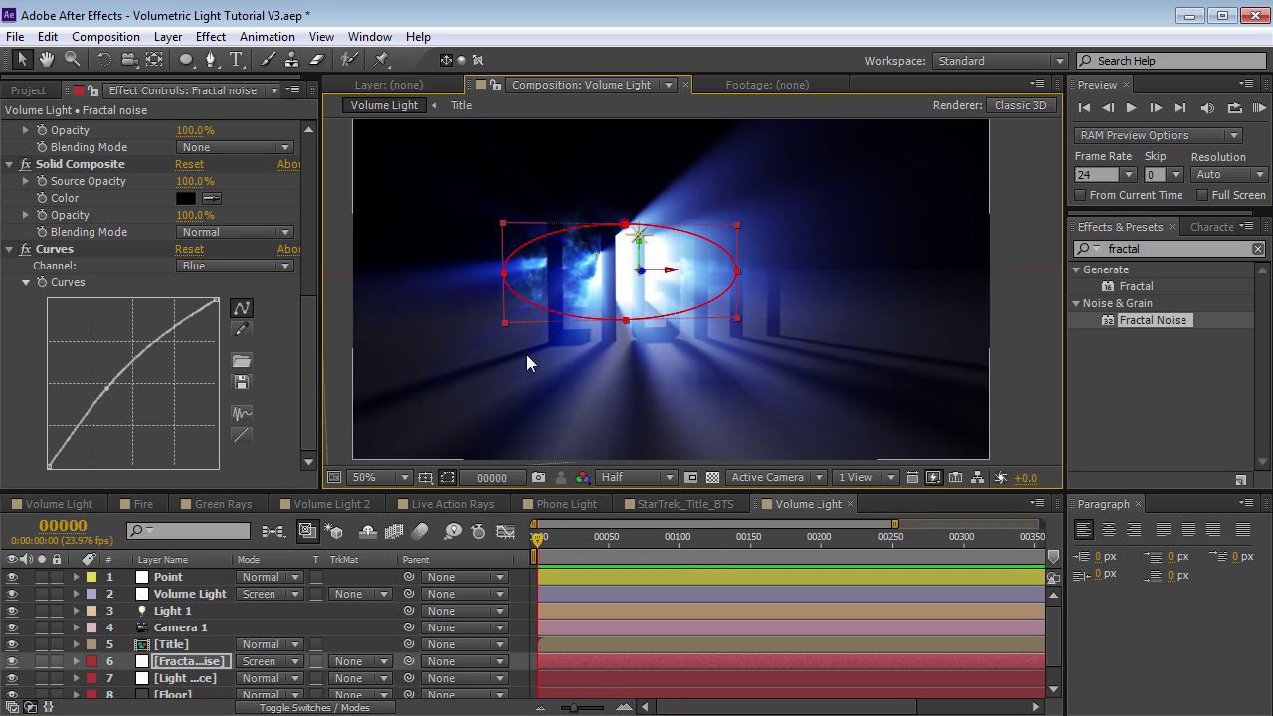
scroll(517, 368, "up", 4)
scroll(606, 383, "down", 2)
key("v")
left_click_drag(653, 270, 619, 253)
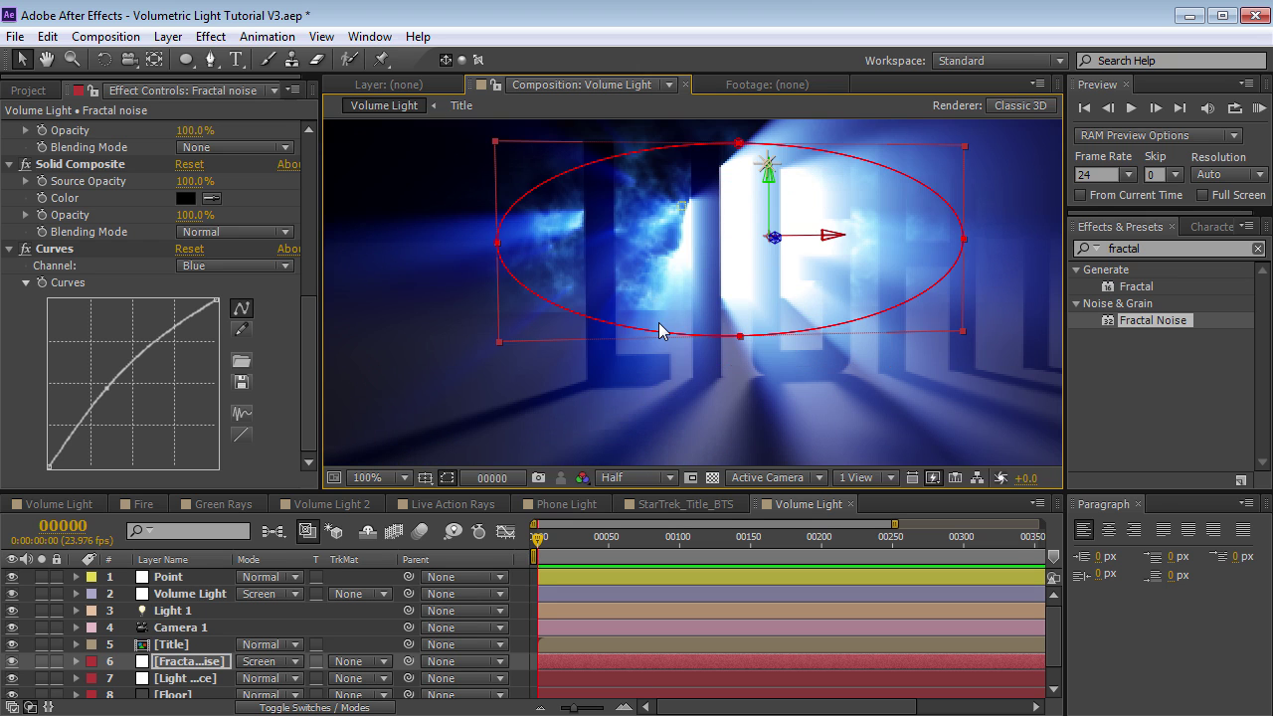
- Set the Floor layer's blending mode to Screen
scroll(184, 672, "down", 1)
left_click(184, 672)
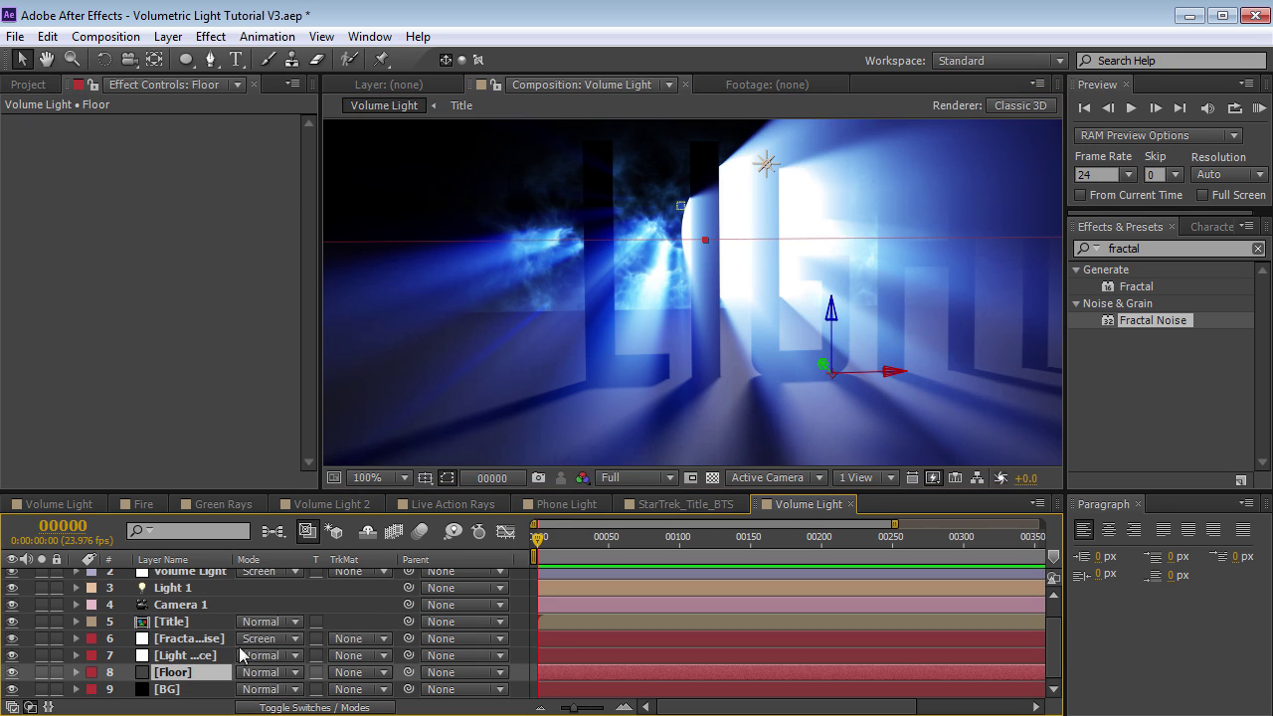
left_click(256, 673)
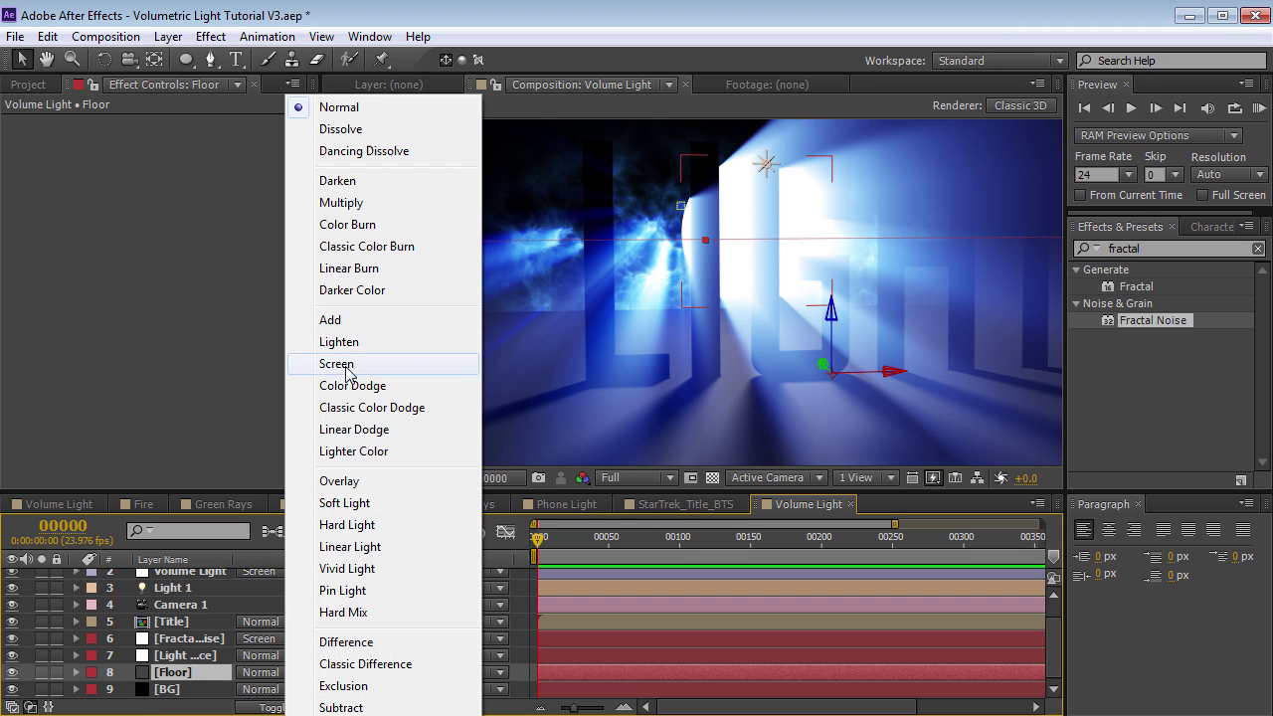
left_click(338, 364)
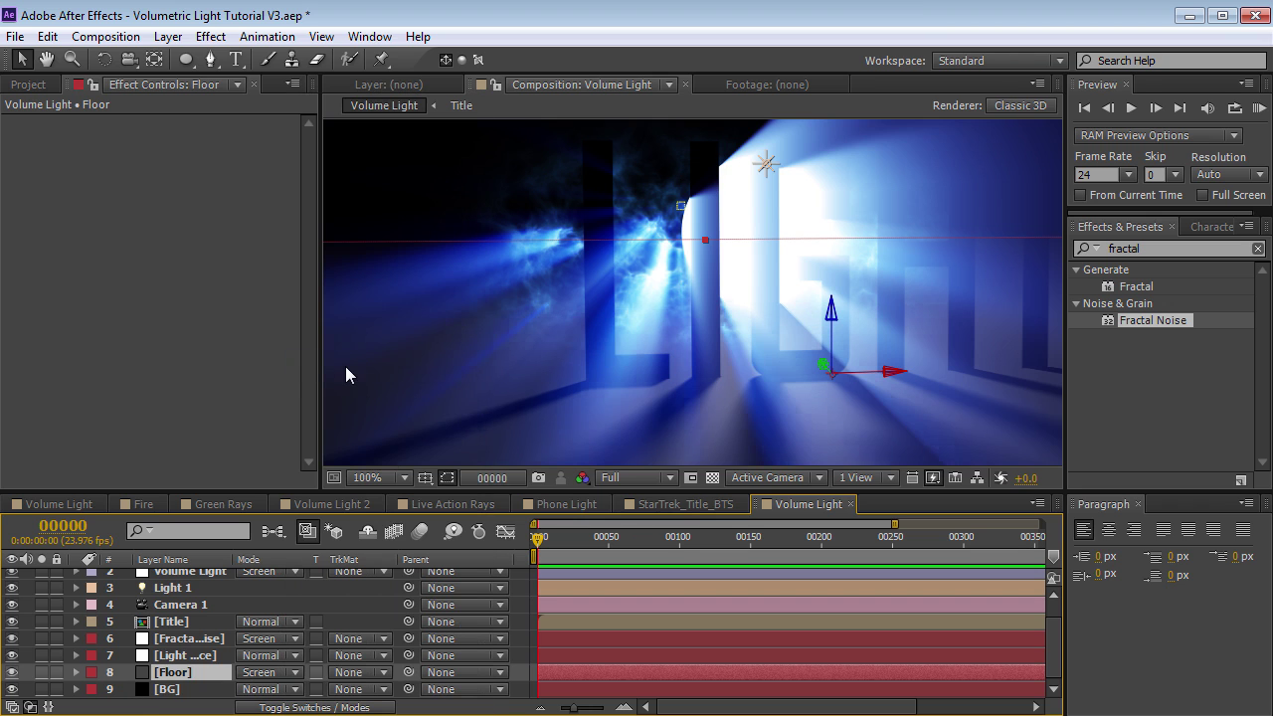
- Reposition the Fractal noise layer vertically against the floor to check how the smoke blends with it
left_click(186, 657)
left_click_drag(704, 269, 727, 284)
left_click(187, 639)
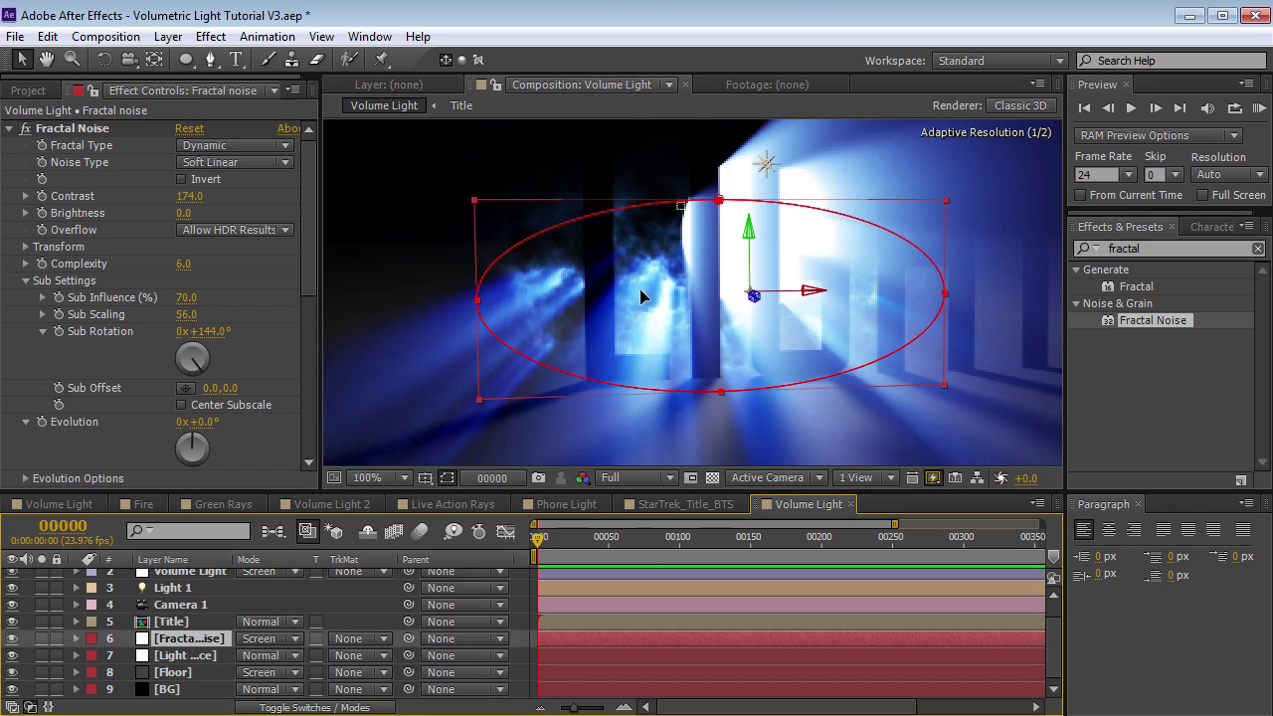
scroll(642, 316, "down", 2)
scroll(173, 606, "up", 1)
- Hide the Volume Light layer, orbit the camera to check the smoke's depth, and undo the orbit
left_click(173, 592)
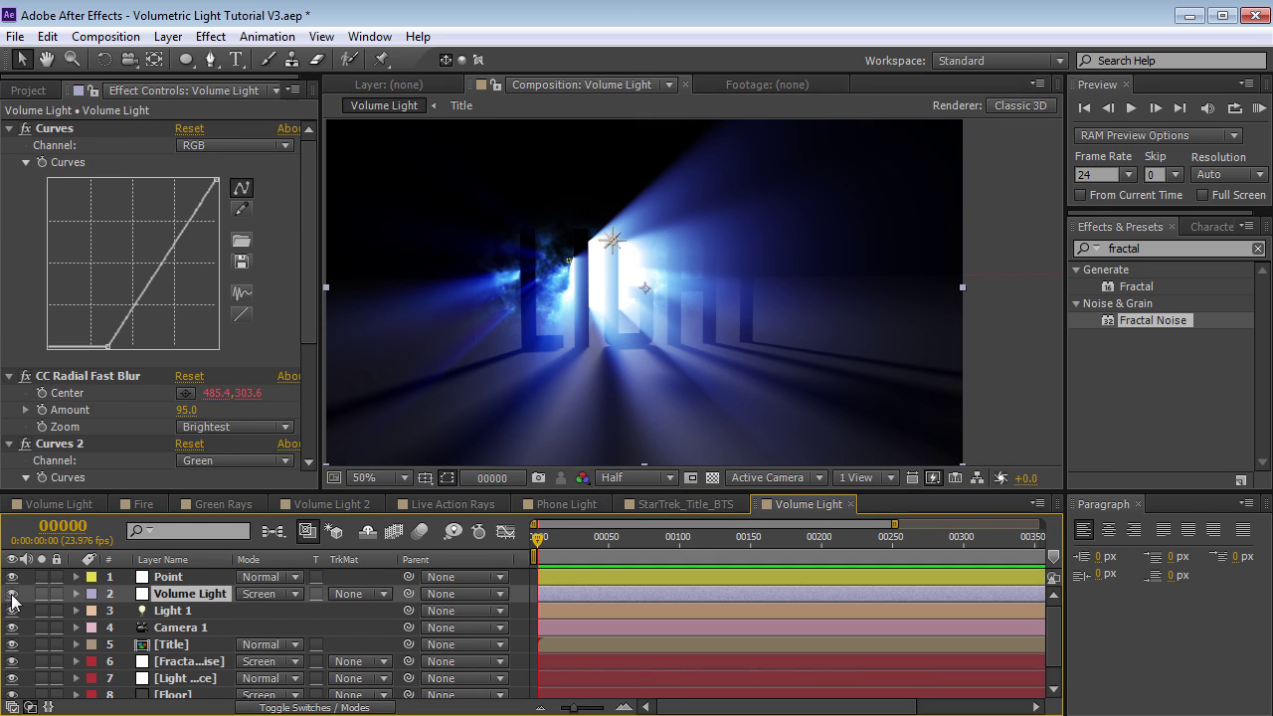
left_click(12, 595)
key("c")
left_click_drag(566, 322, 659, 328)
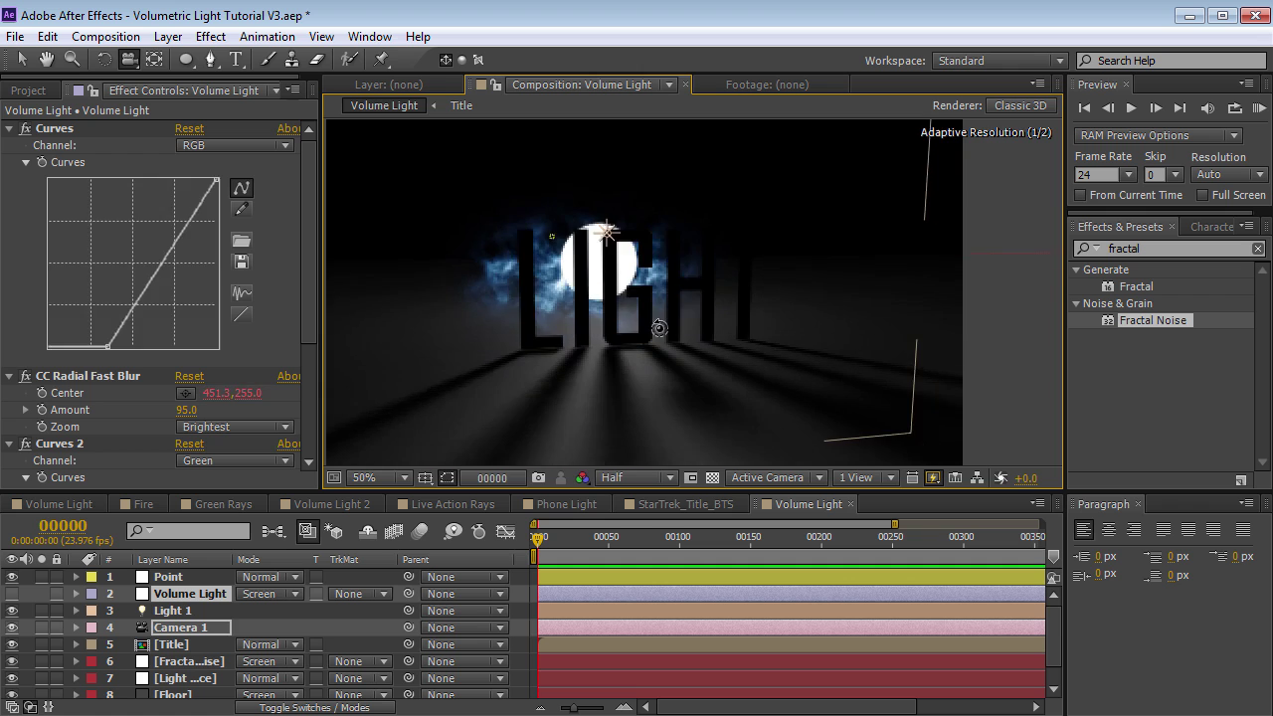
key("ctrl+z")
key("ctrl+z")
left_click(189, 661)
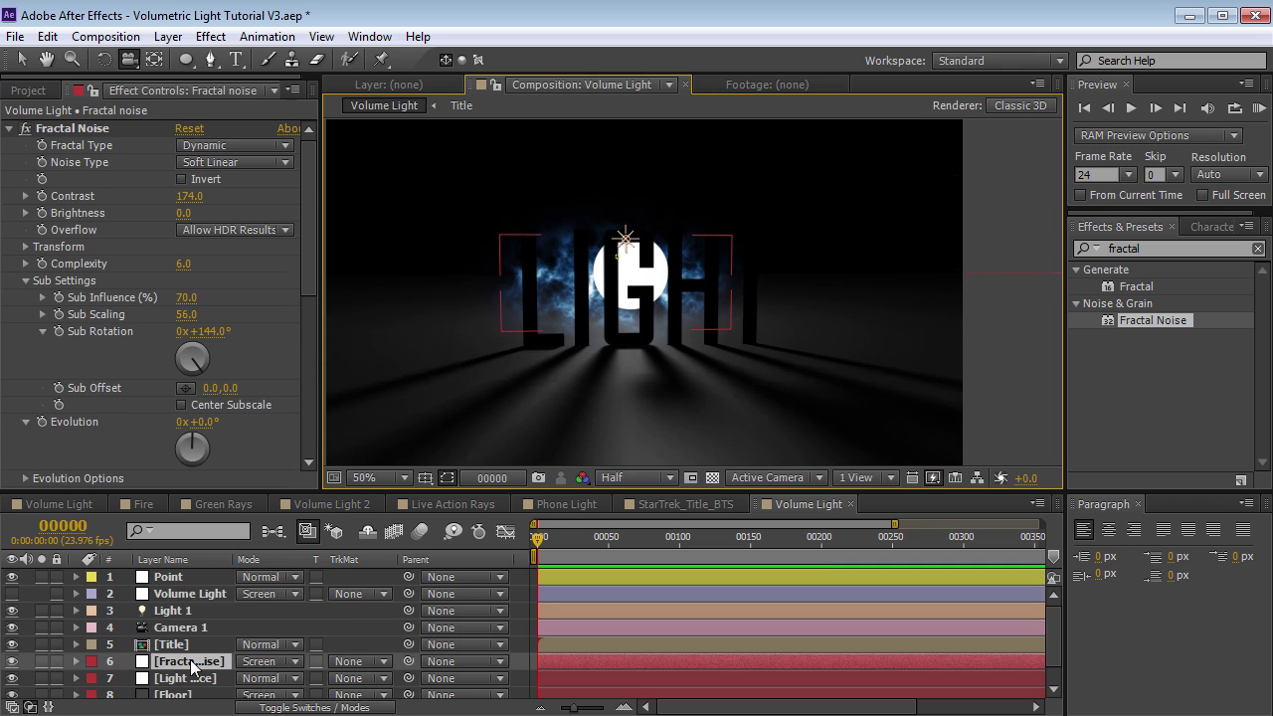
key("ctrl+d")
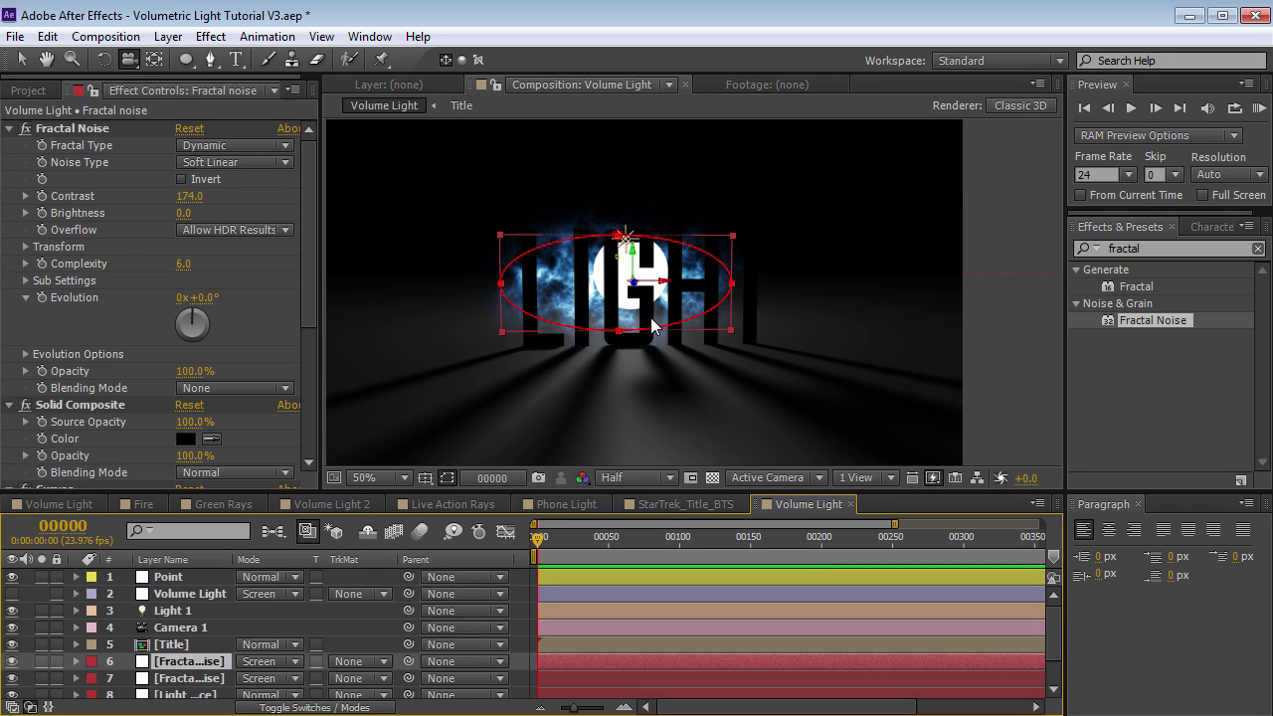
key("v")
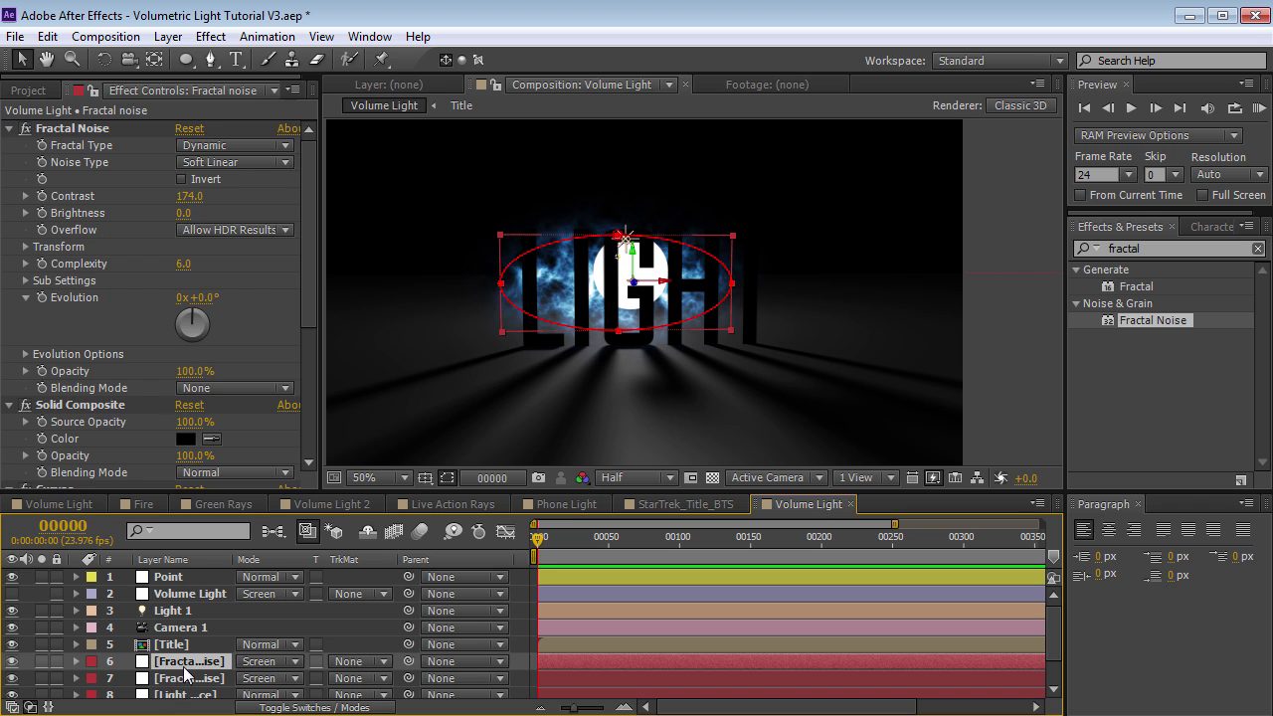
key("Delete")
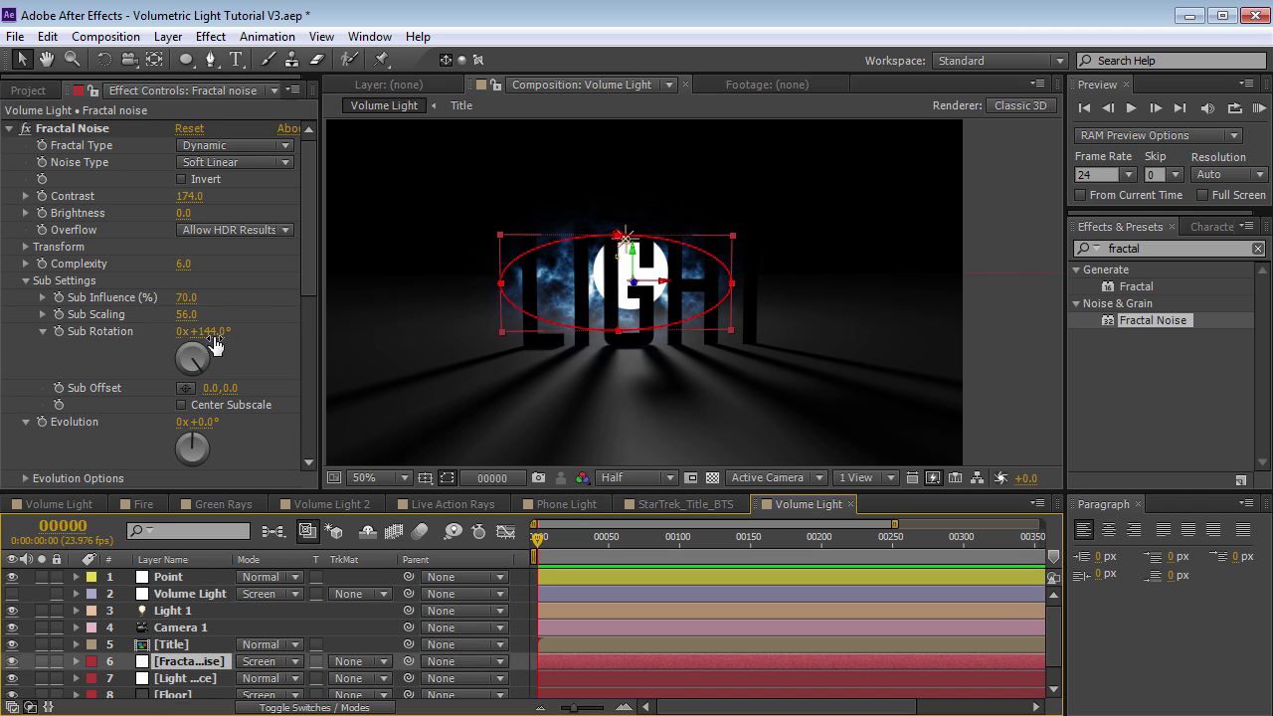
- Animate the Fractal Noise Evolution with the expression time*150 and scrub to frame 4 to check it
left_click(213, 343)
left_click_drag(199, 428, 514, 390)
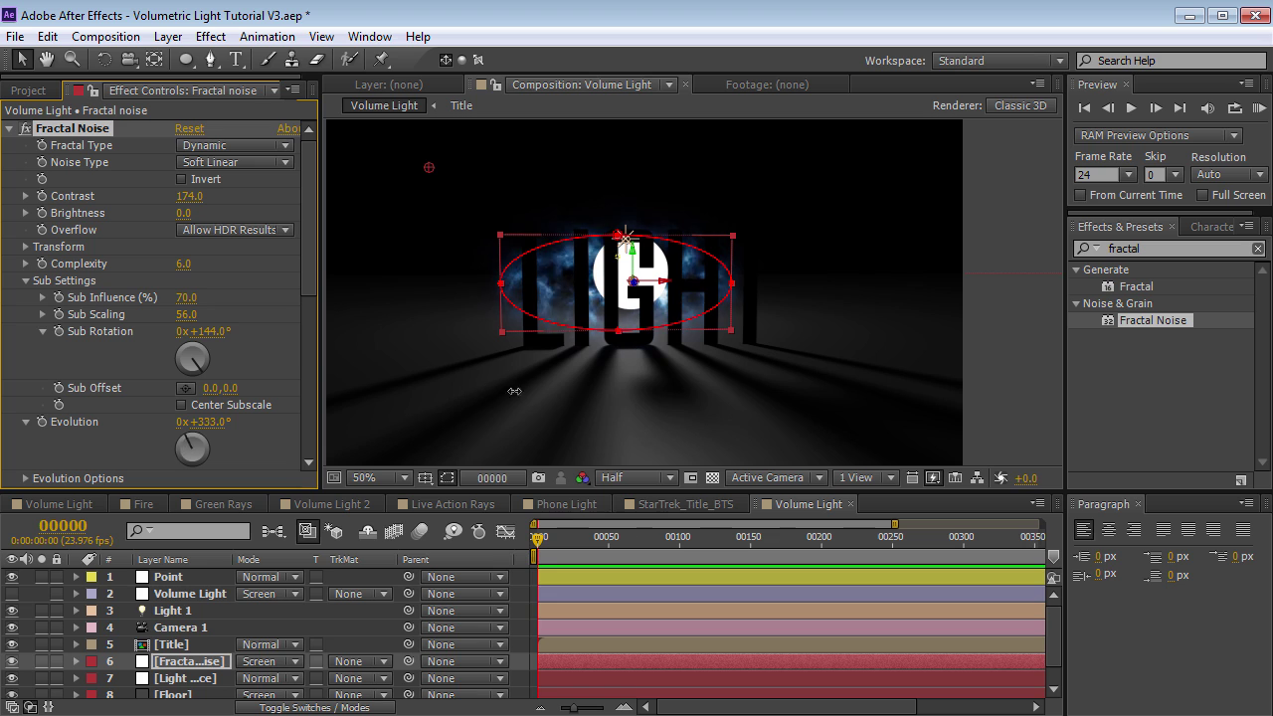
left_click(42, 423, "alt")
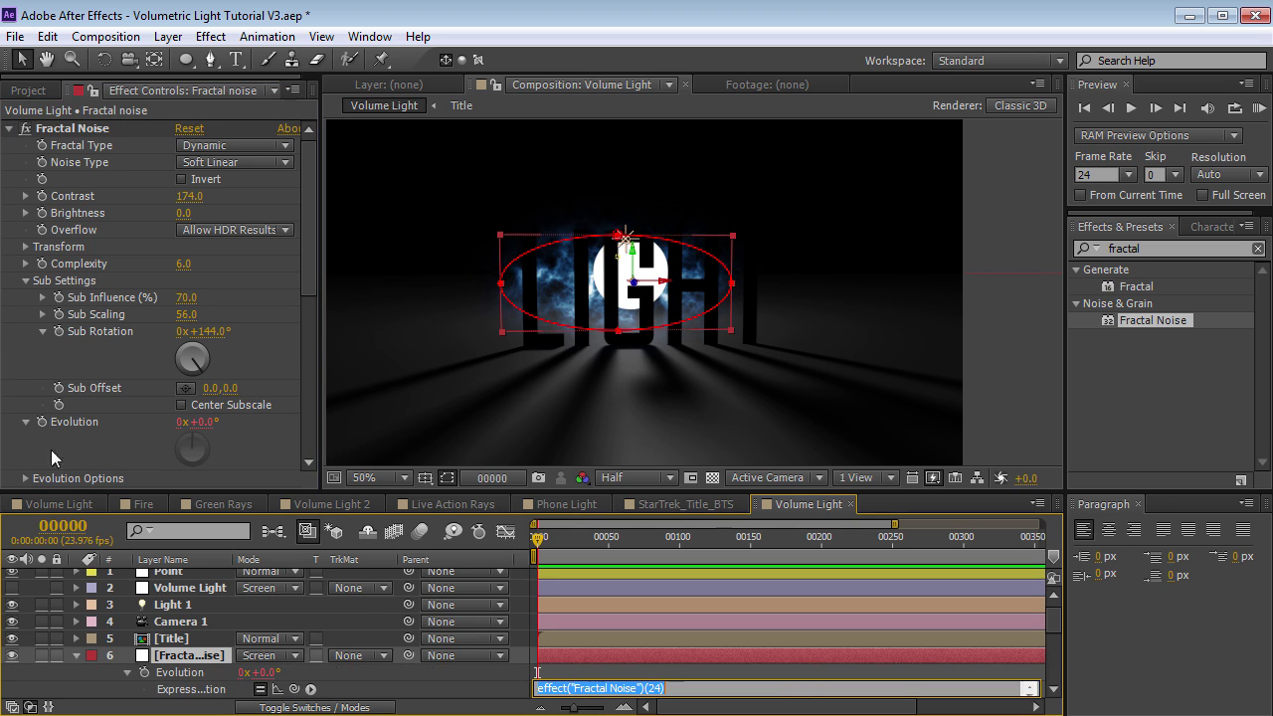
type("time")
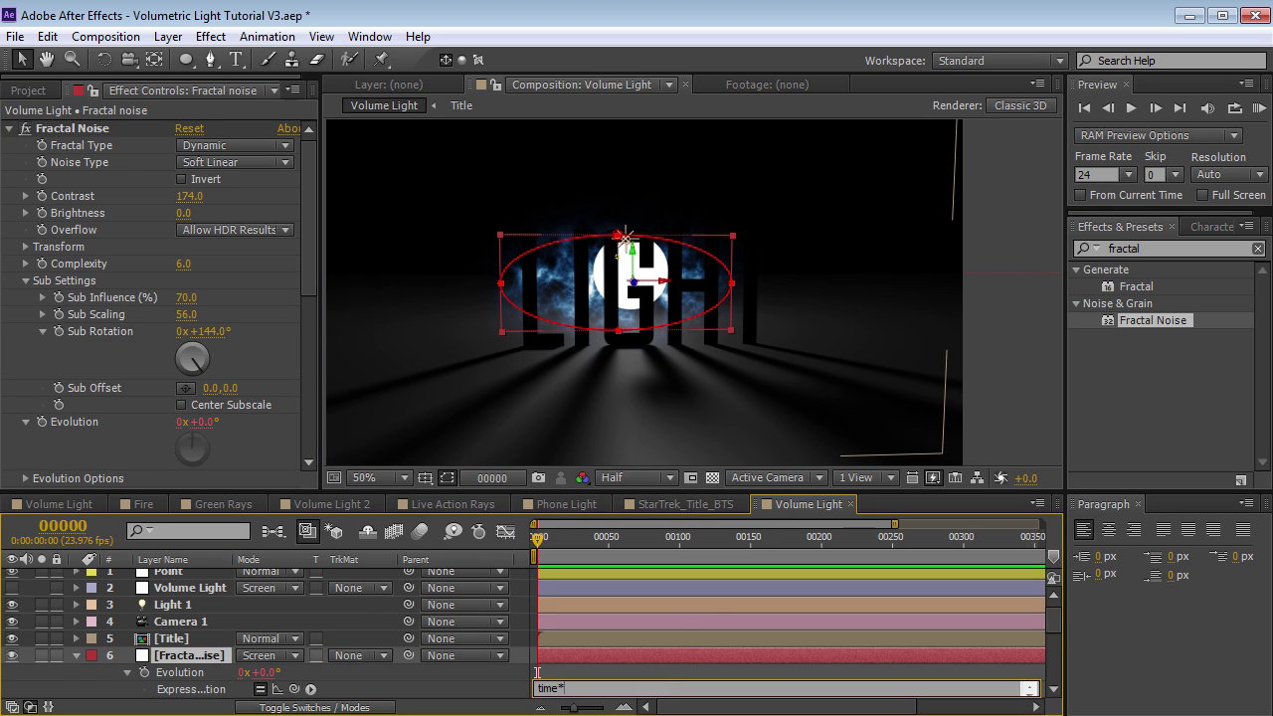
type("*150")
key("KP_Enter")
mouse_move(535, 543)
left_mouse_down()
mouse_move(611, 542)
mouse_move(543, 557)
left_mouse_up()
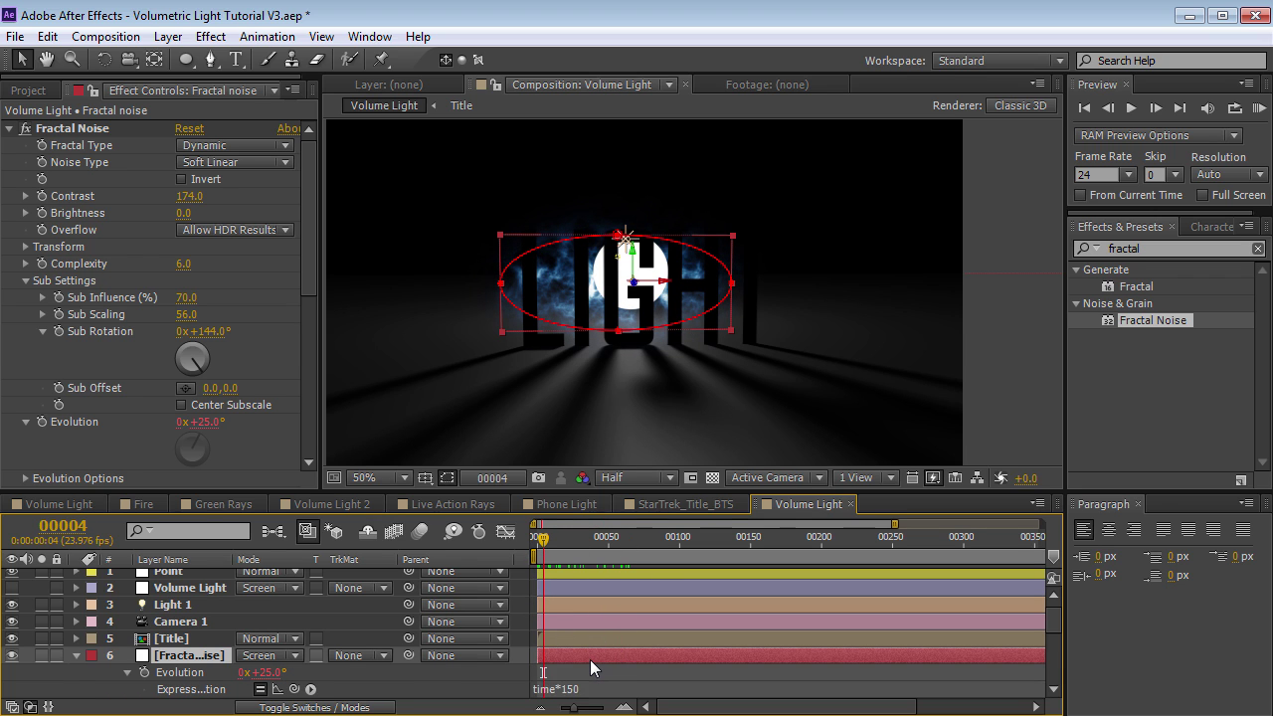
- Duplicate the Fractal noise layer and adjust the copy's size and position behind the title
key("ctrl+d")
left_click_drag(732, 238, 815, 196)
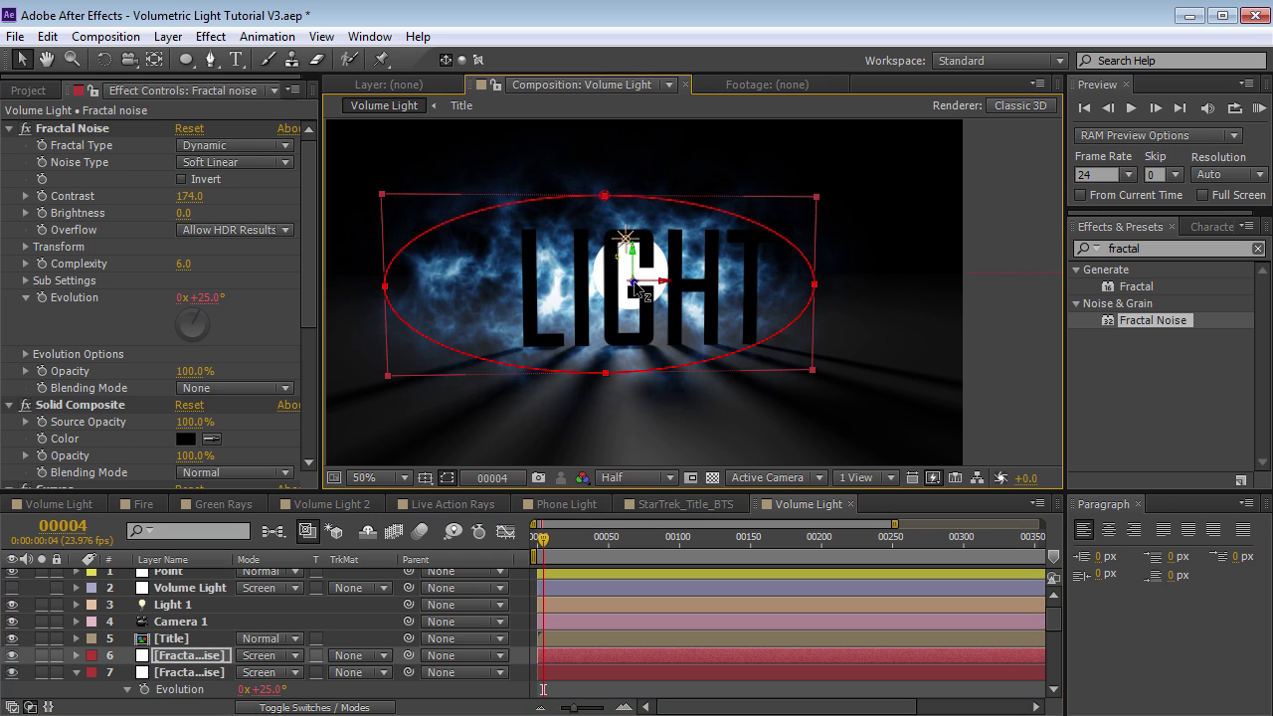
key("ctrl+z")
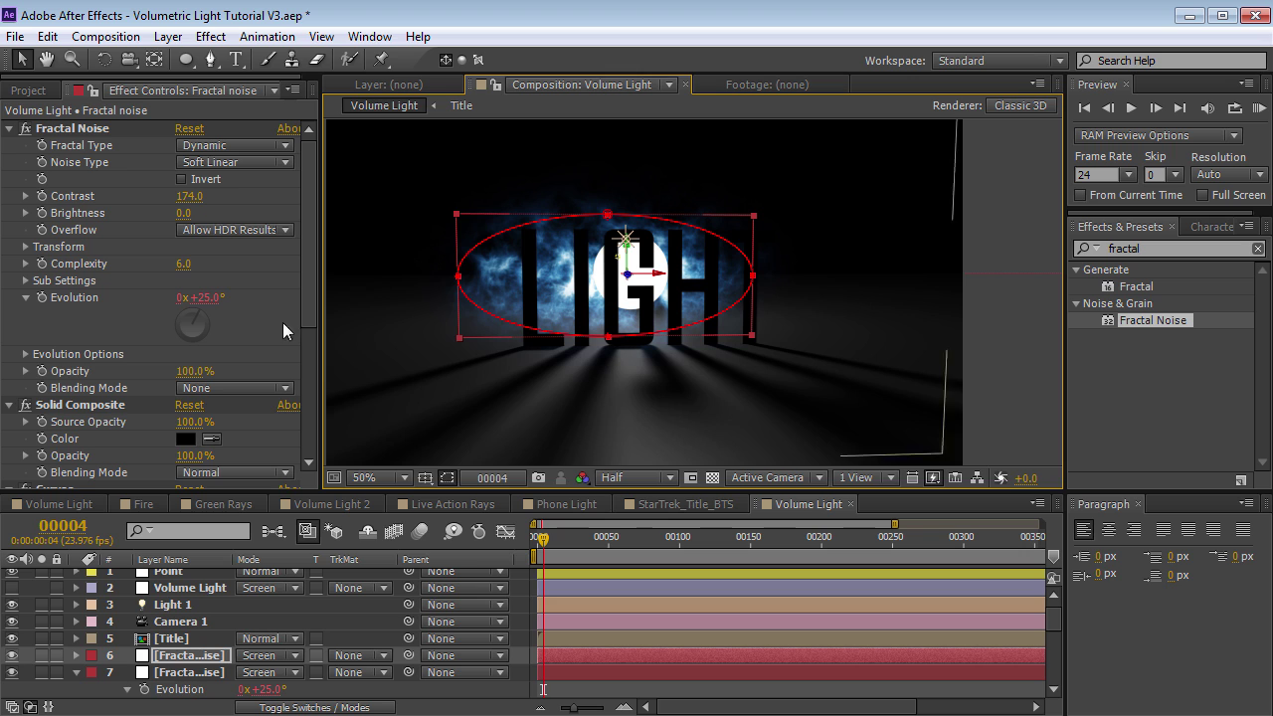
- Set the copied noise layer's Random Seed to 140 and enlarge the layer slightly
left_click(24, 353)
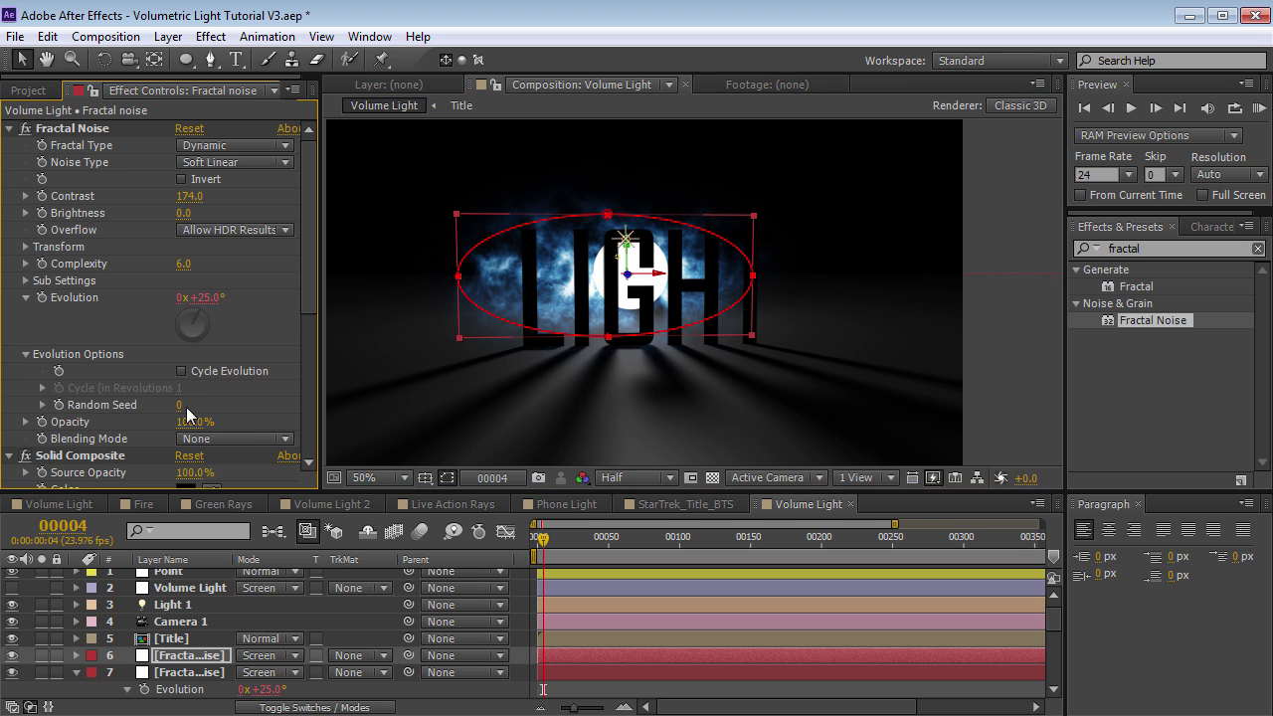
left_click_drag(177, 406, 189, 404)
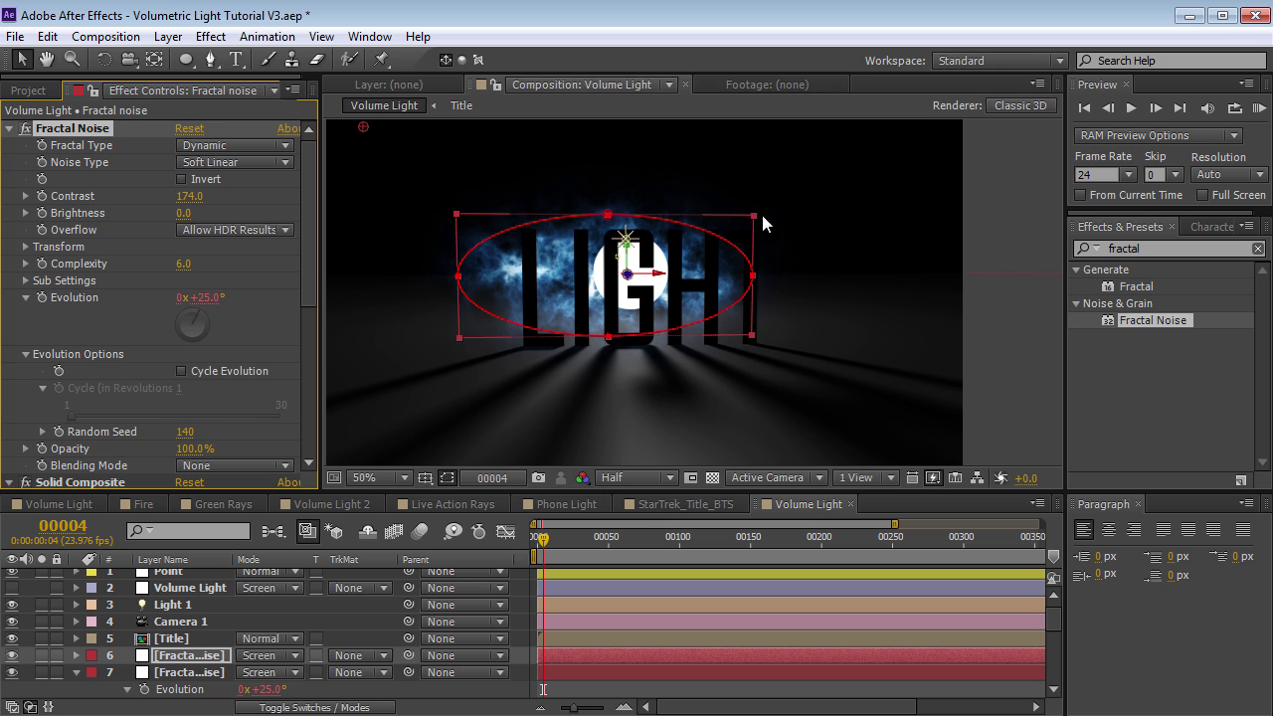
left_click_drag(760, 214, 767, 208)
- Set the copy's Fractal Noise Scale to 142 and scale the layer itself to 249.5%
left_click(24, 247)
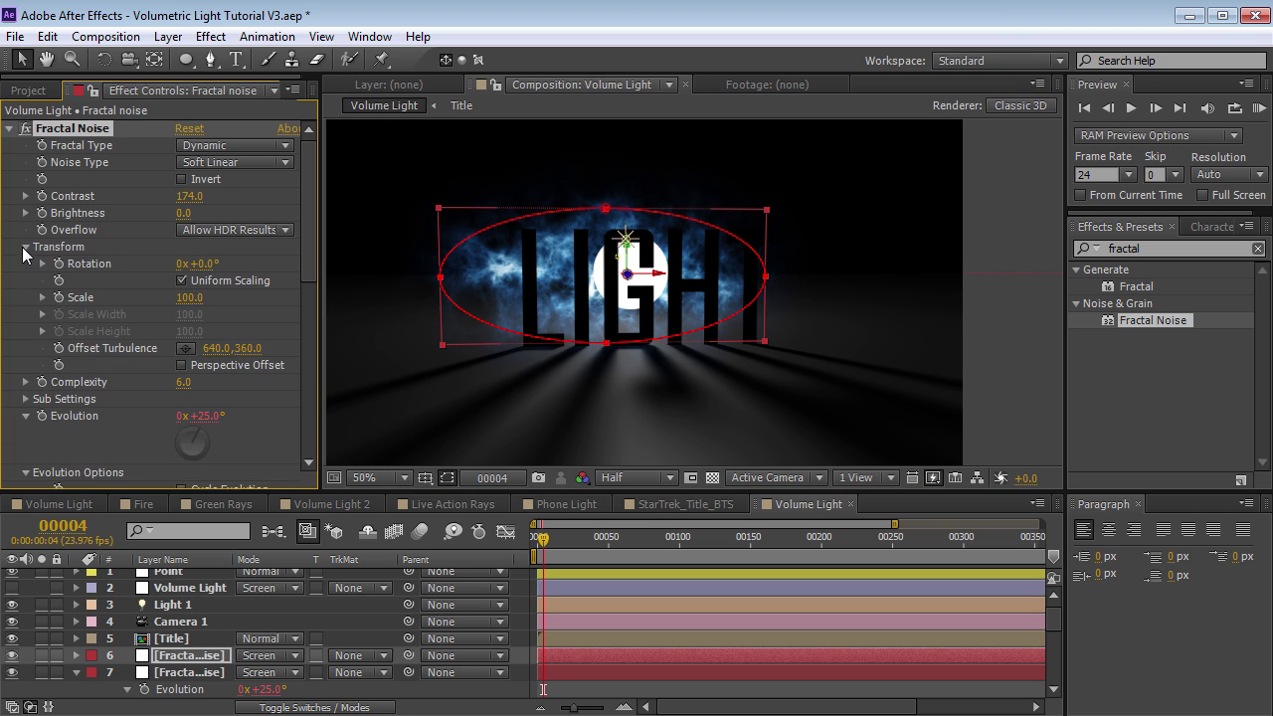
left_click(43, 297)
left_click_drag(189, 298, 225, 286)
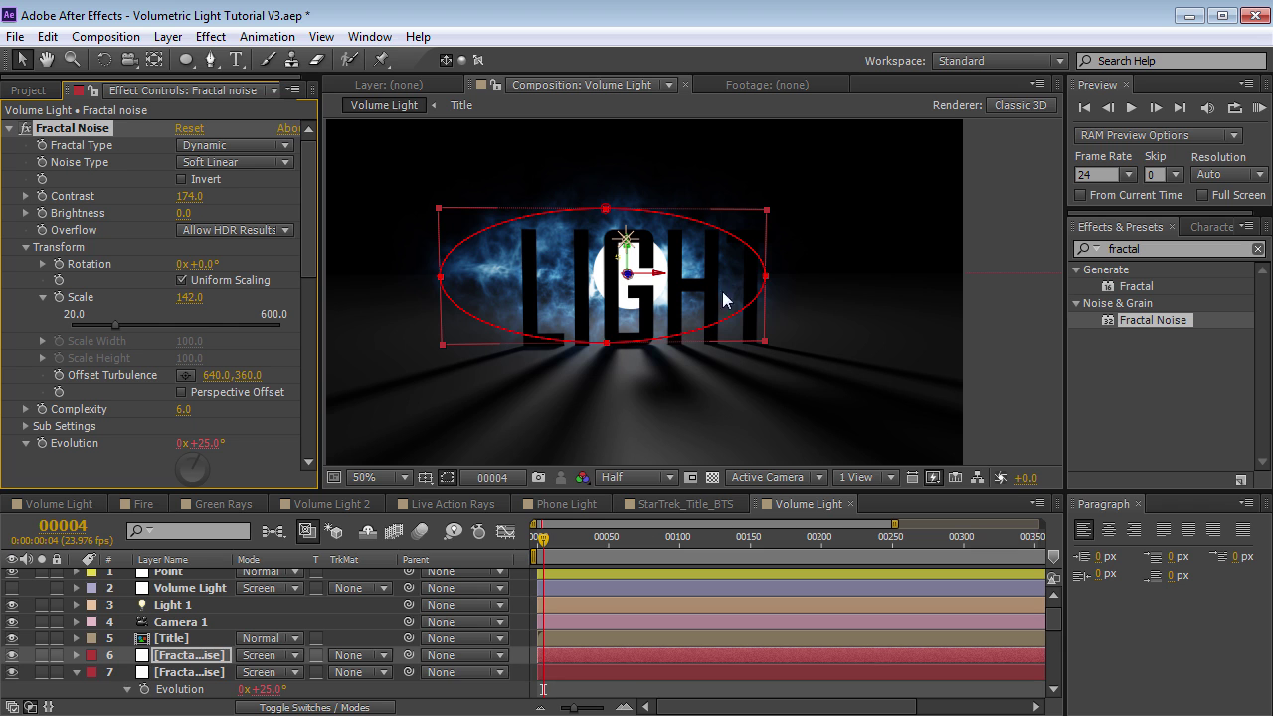
key("s")
left_click_drag(295, 676, 340, 675)
key("s")
left_click(568, 672)
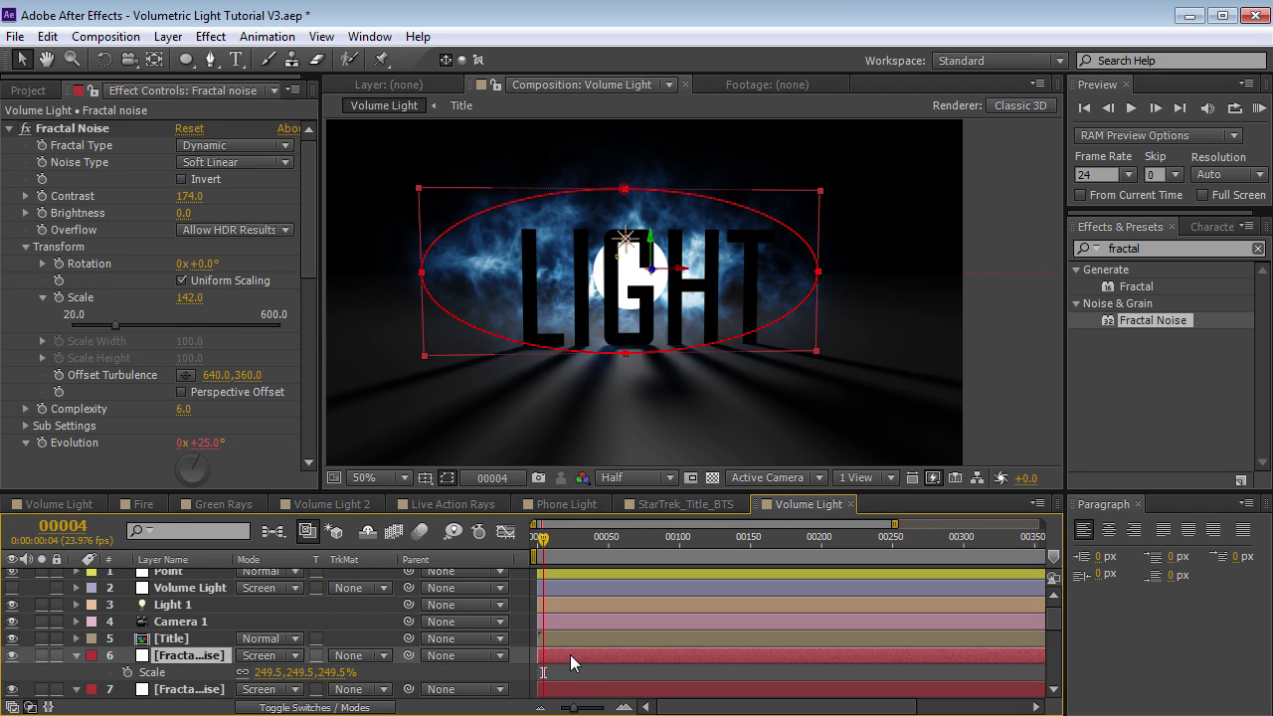
- Duplicate the enlarged noise layer, scale the new copy up to 554.9% and move it farther behind the title
key("s")
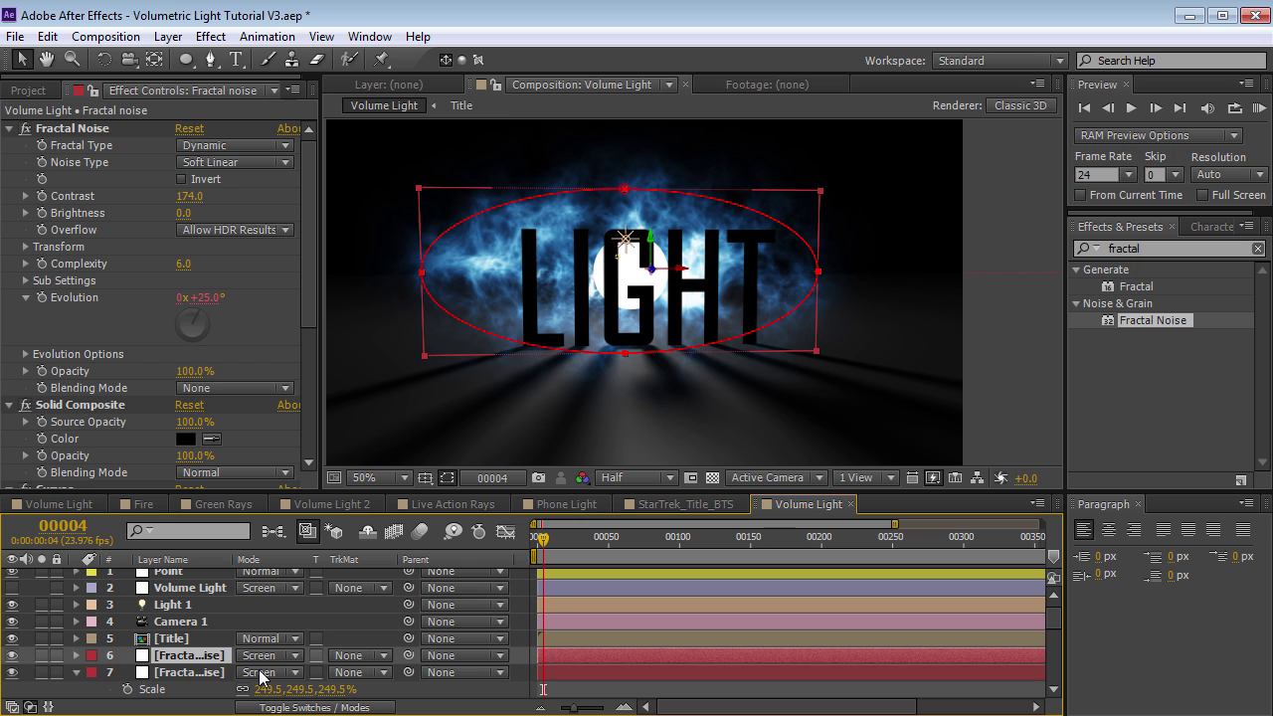
key("ctrl+Up")
key("s")
left_click_drag(332, 682, 628, 378)
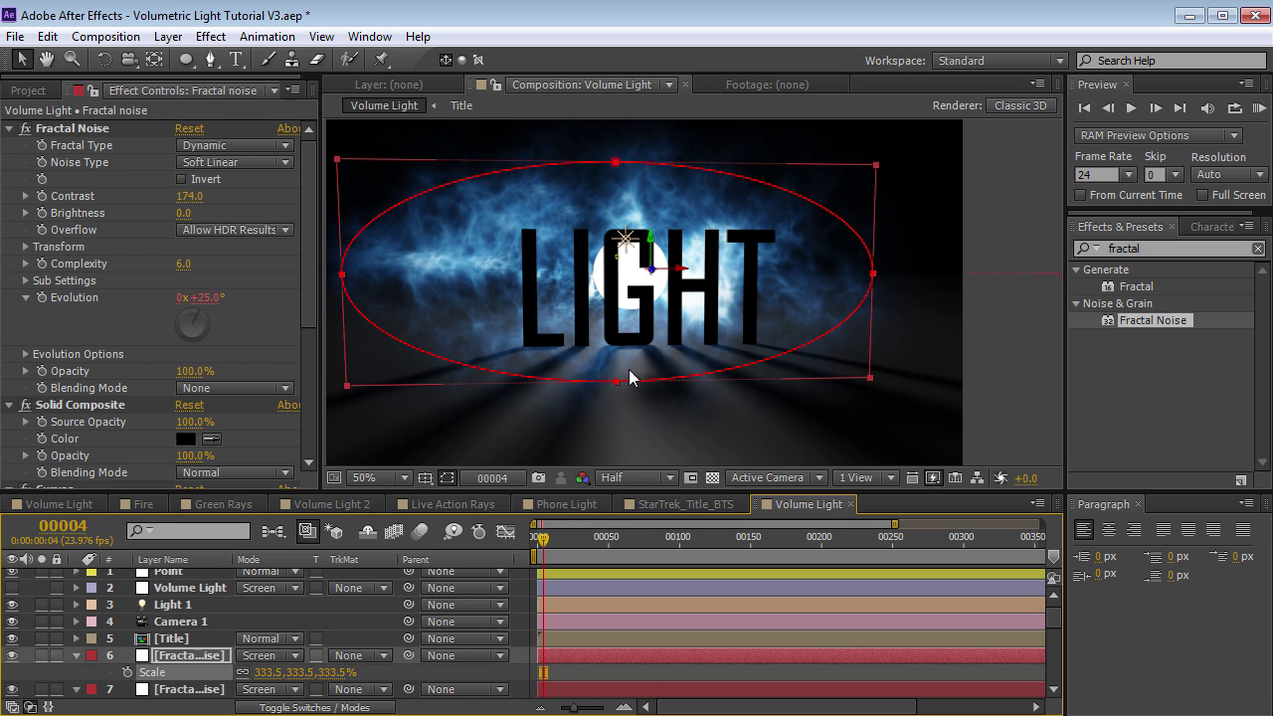
left_click_drag(650, 256, 710, 364)
- Lower the largest noise copy's Brightness to -30, adjust its position and review the composition without other panels
left_click_drag(187, 220, 159, 215)
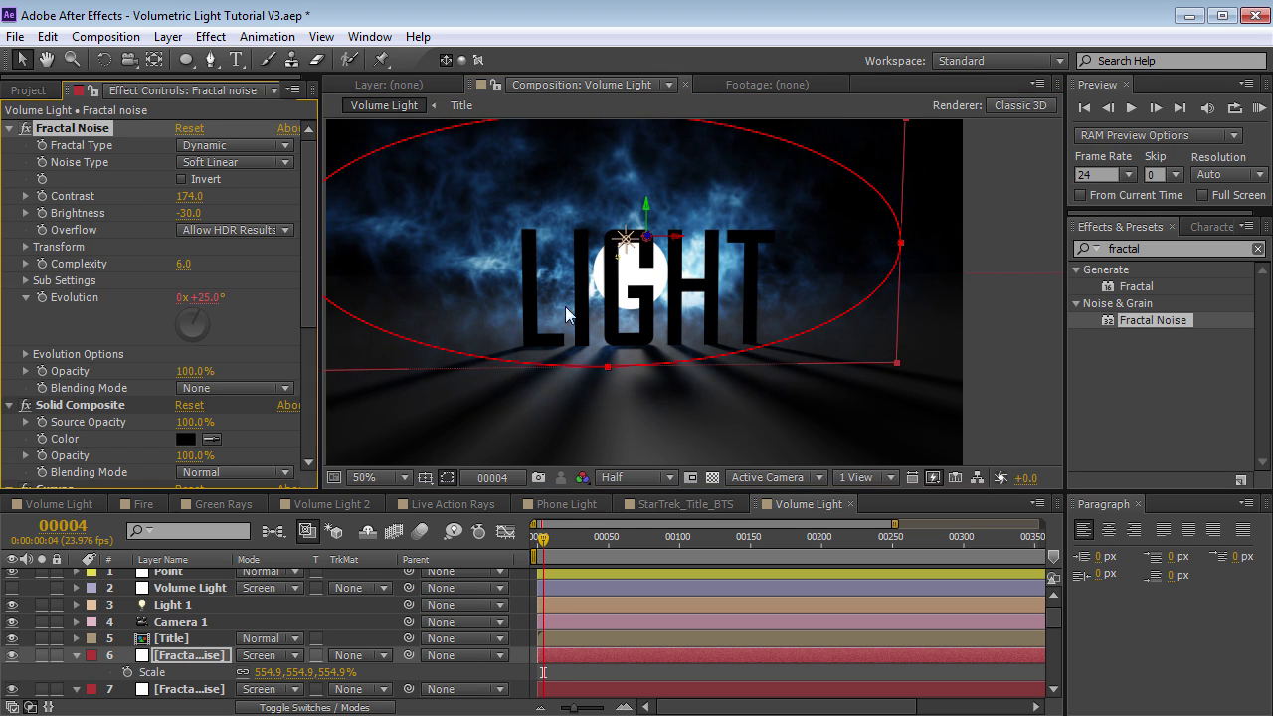
left_click_drag(652, 270, 663, 305)
key("F2")
key("grave")
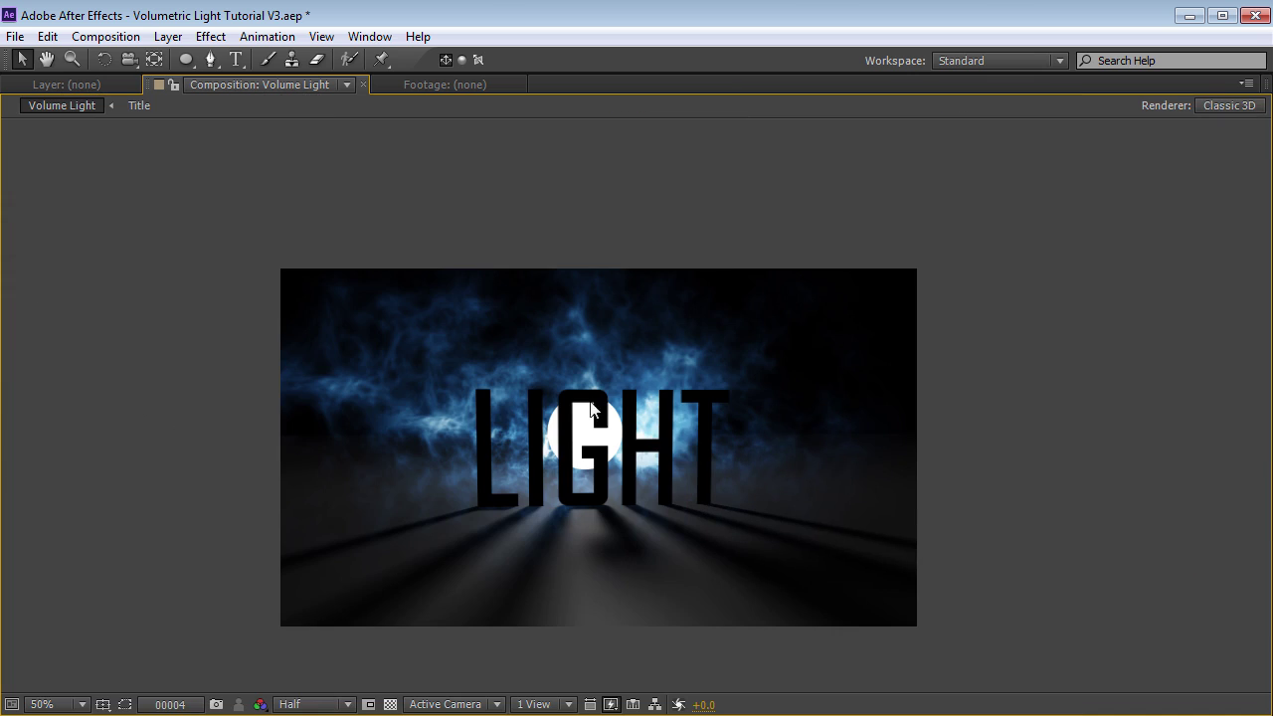
key("c")
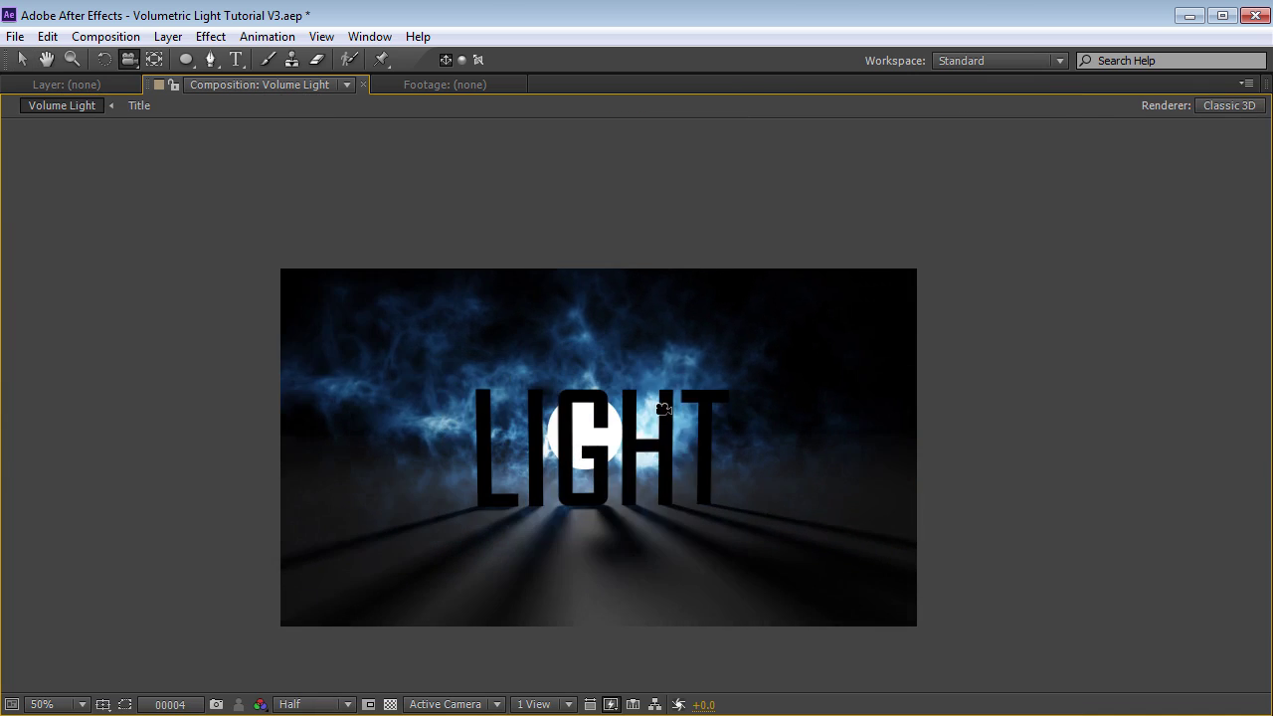
key("grave")
- Reposition the smallest, original Fractal noise layer behind the letters and raise its Brightness to 38
scroll(189, 673, "down", 2)
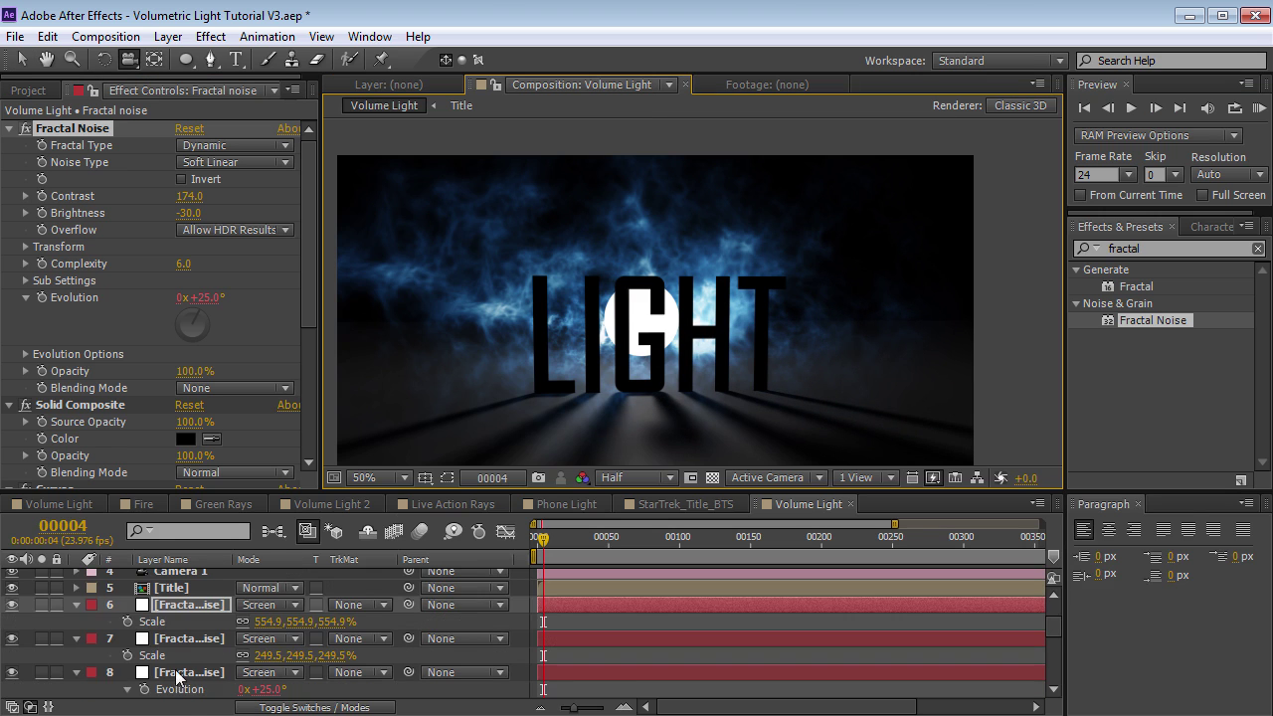
left_click(188, 673)
key("v")
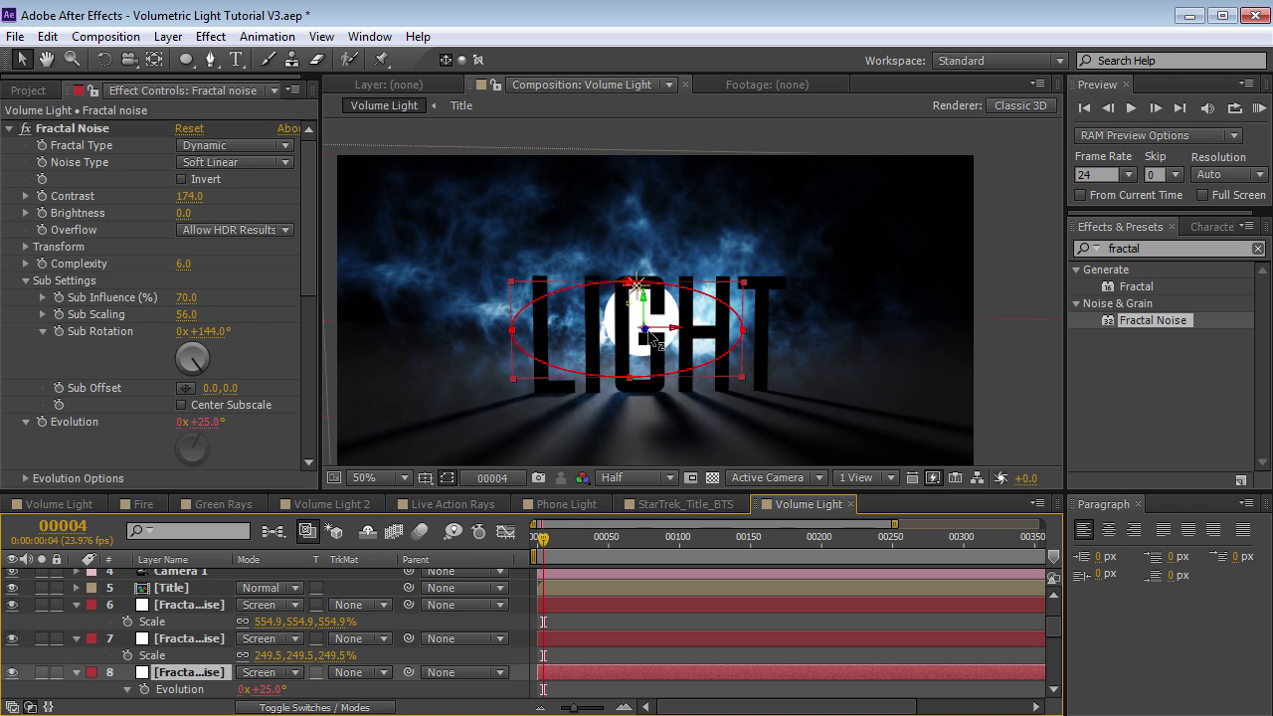
left_click_drag(656, 366, 667, 411)
left_click_drag(187, 213, 216, 208)
scroll(682, 378, "up", 2)
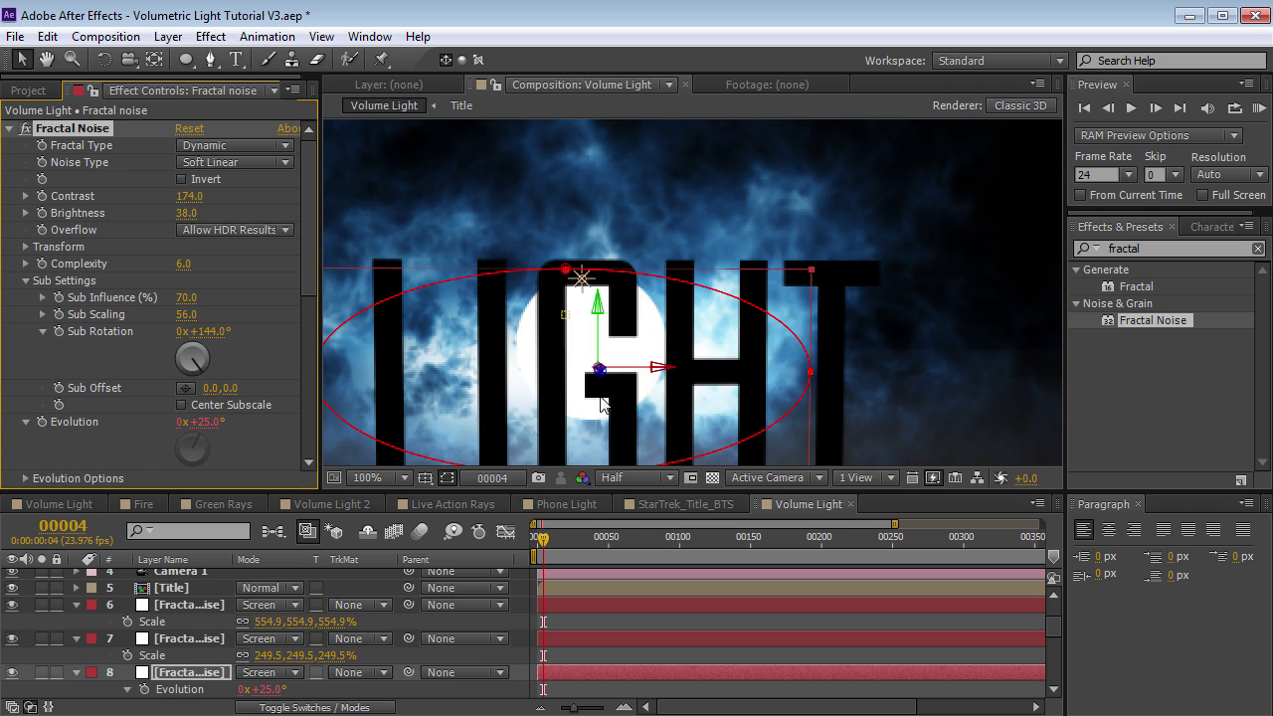
scroll(602, 360, "down", 2)
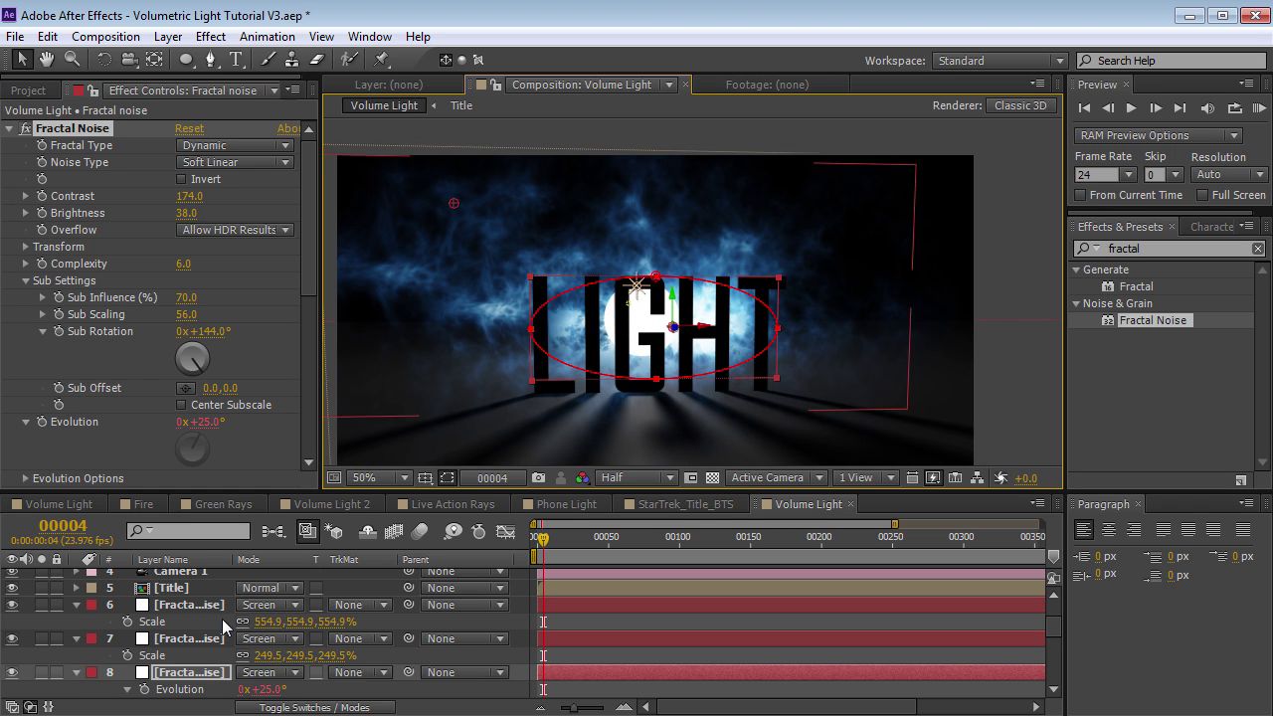
- Make the Volume Light layer visible again and move the shadow point of its first RGB curve inward to tighten the rays
scroll(222, 618, "up", 3)
left_click(189, 593)
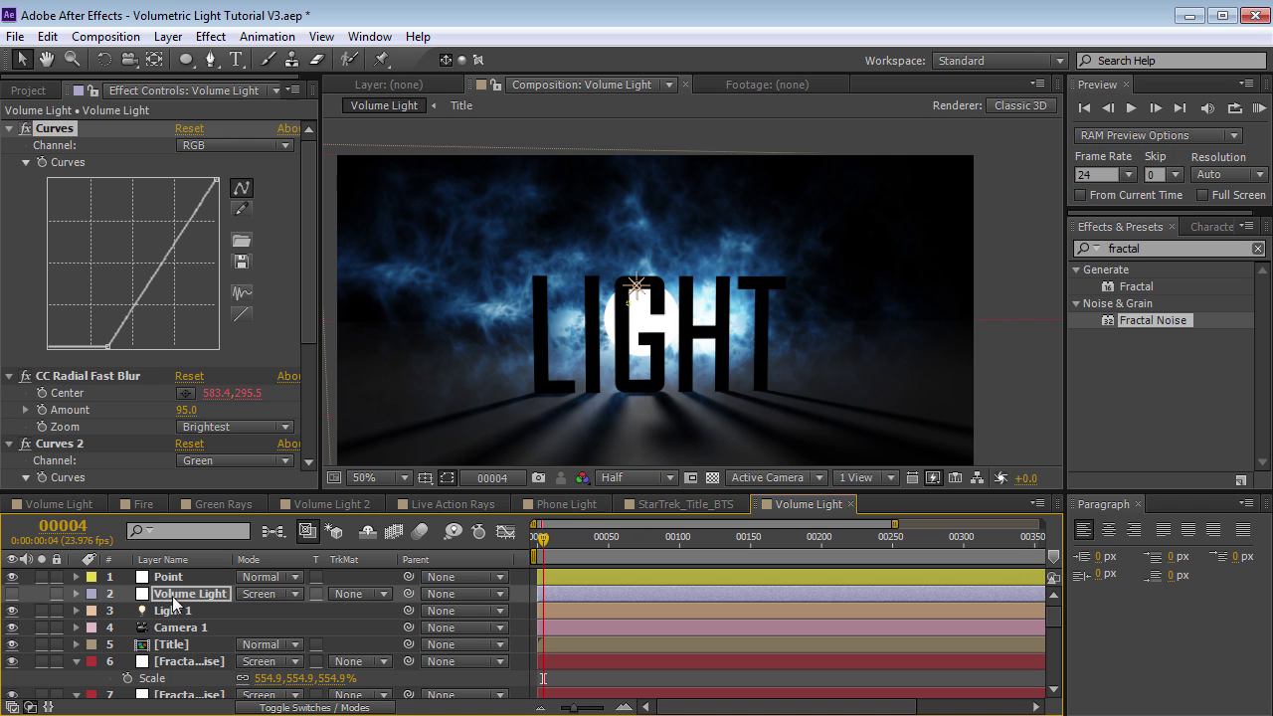
left_click(11, 595)
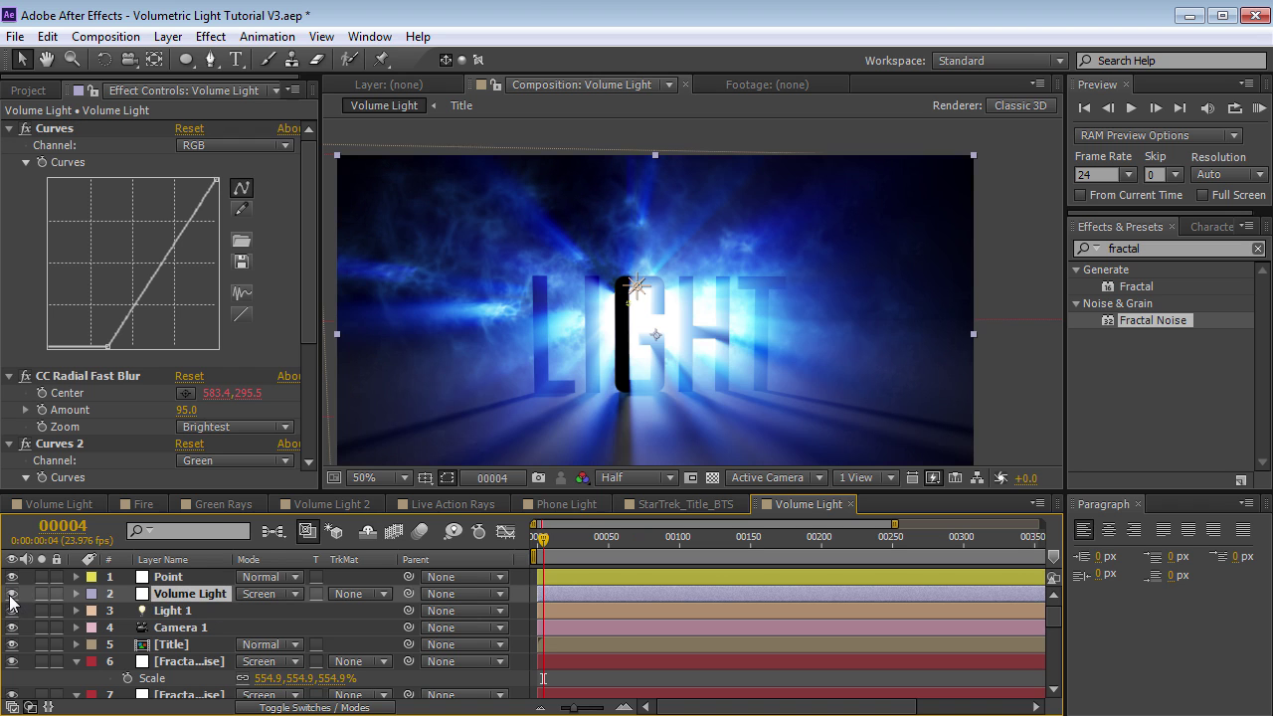
key("c")
mouse_move(571, 335)
left_mouse_down()
mouse_move(587, 335)
mouse_move(575, 342)
left_mouse_up()
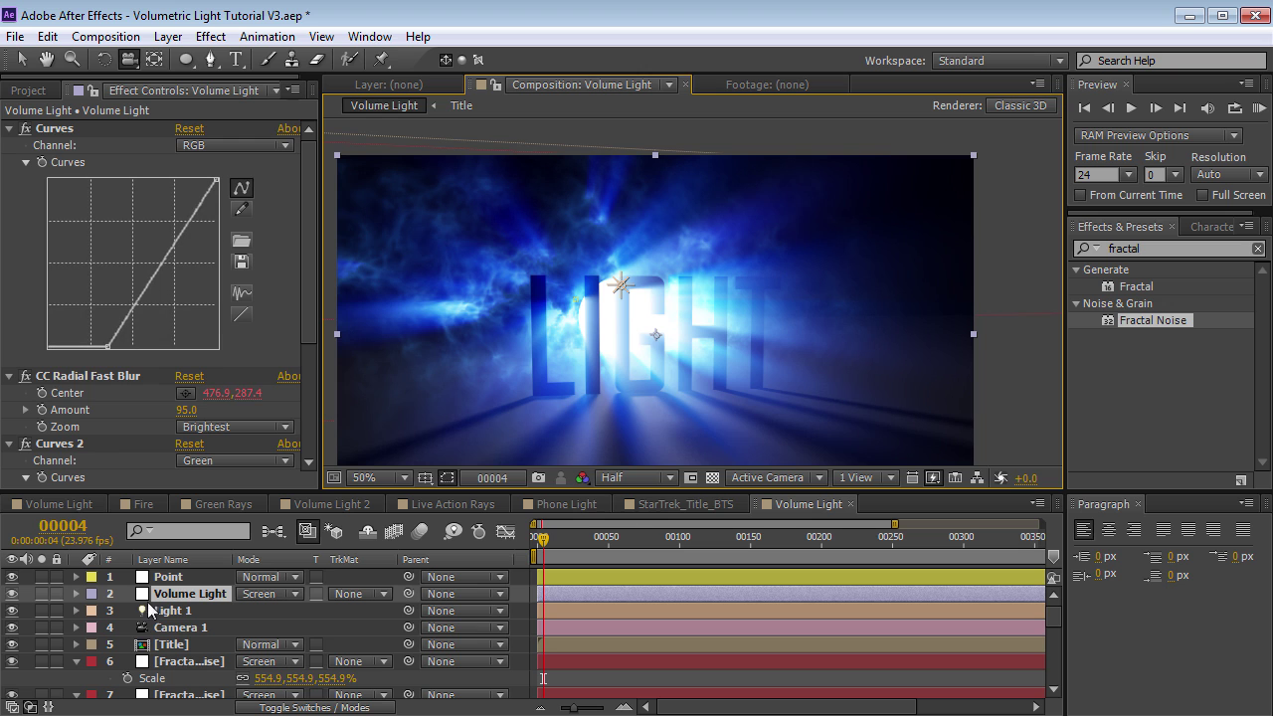
left_click(45, 128)
left_click_drag(110, 351, 166, 352)
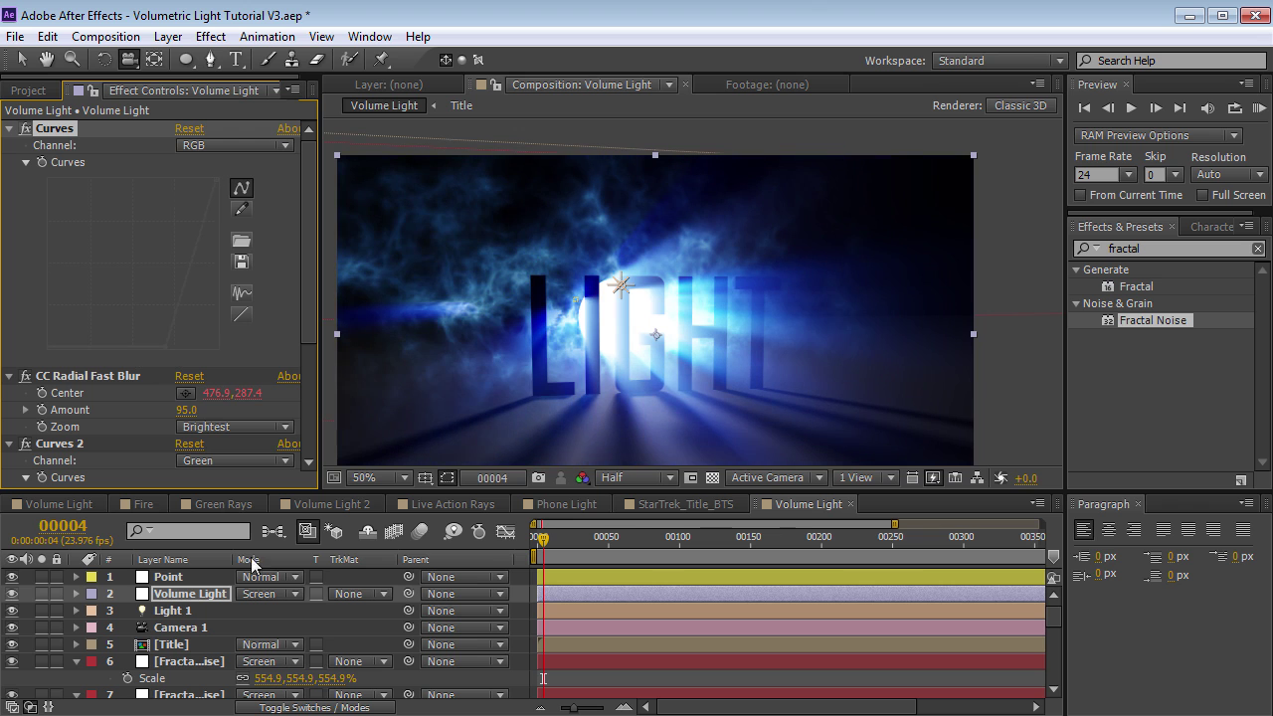
- Inspect the Volume Light rays on their own in Normal blending mode from another camera angle, and restore the Screen mode
left_click(266, 594)
left_click(328, 107)
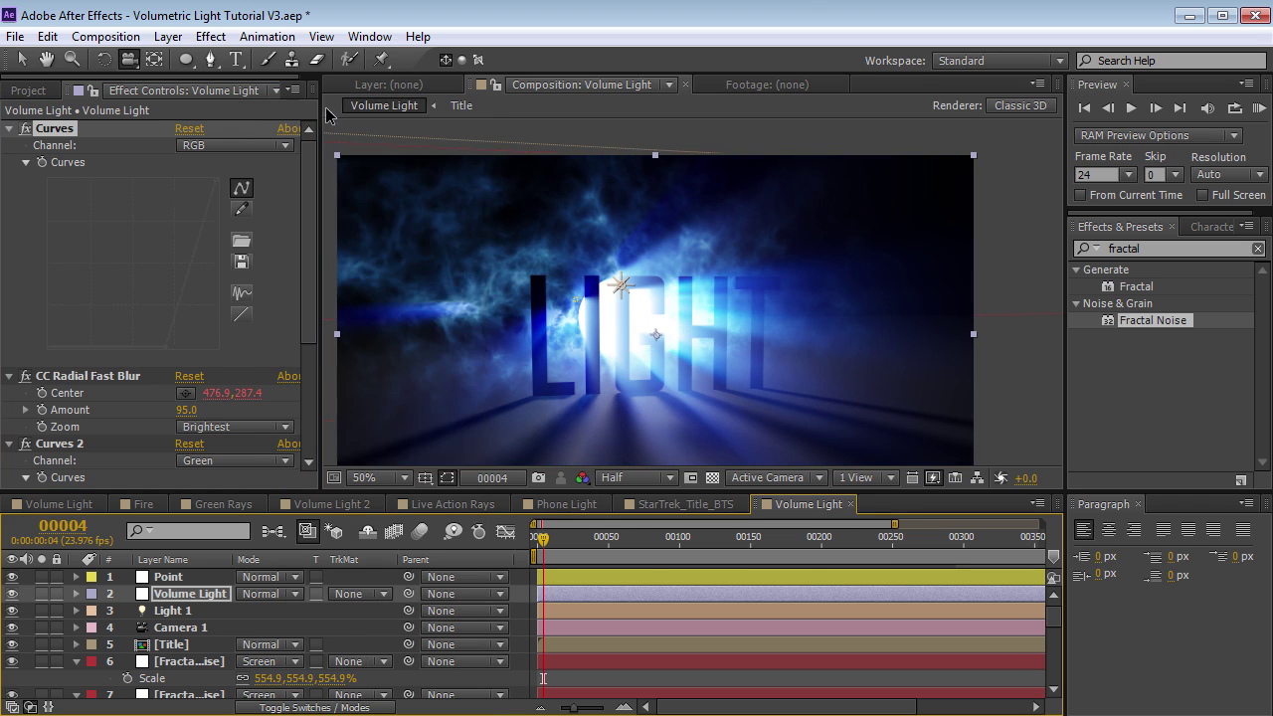
left_click_drag(639, 355, 667, 369)
left_click(268, 594)
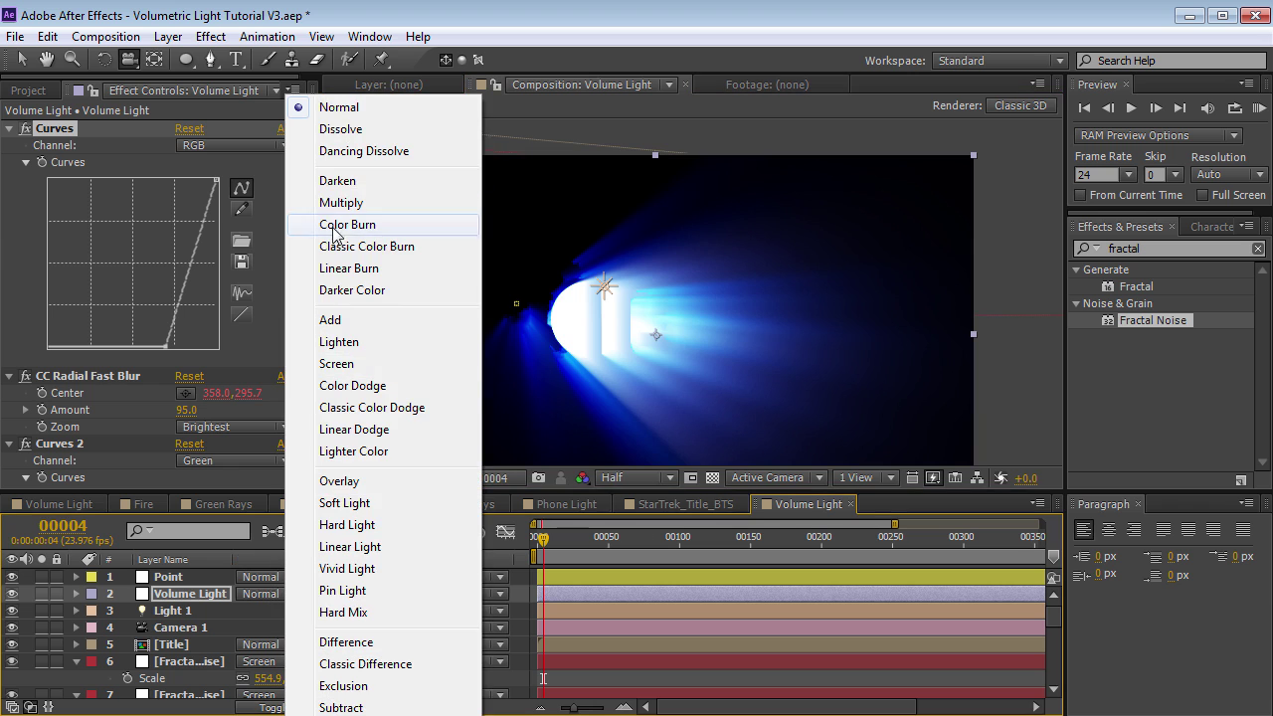
left_click(338, 363)
- Ease the RGB curve's shadow point back out, add a midpoint for a smooth curve, and orbit the camera to check the rays
left_click_drag(164, 345, 137, 348)
left_click_drag(176, 292, 181, 295)
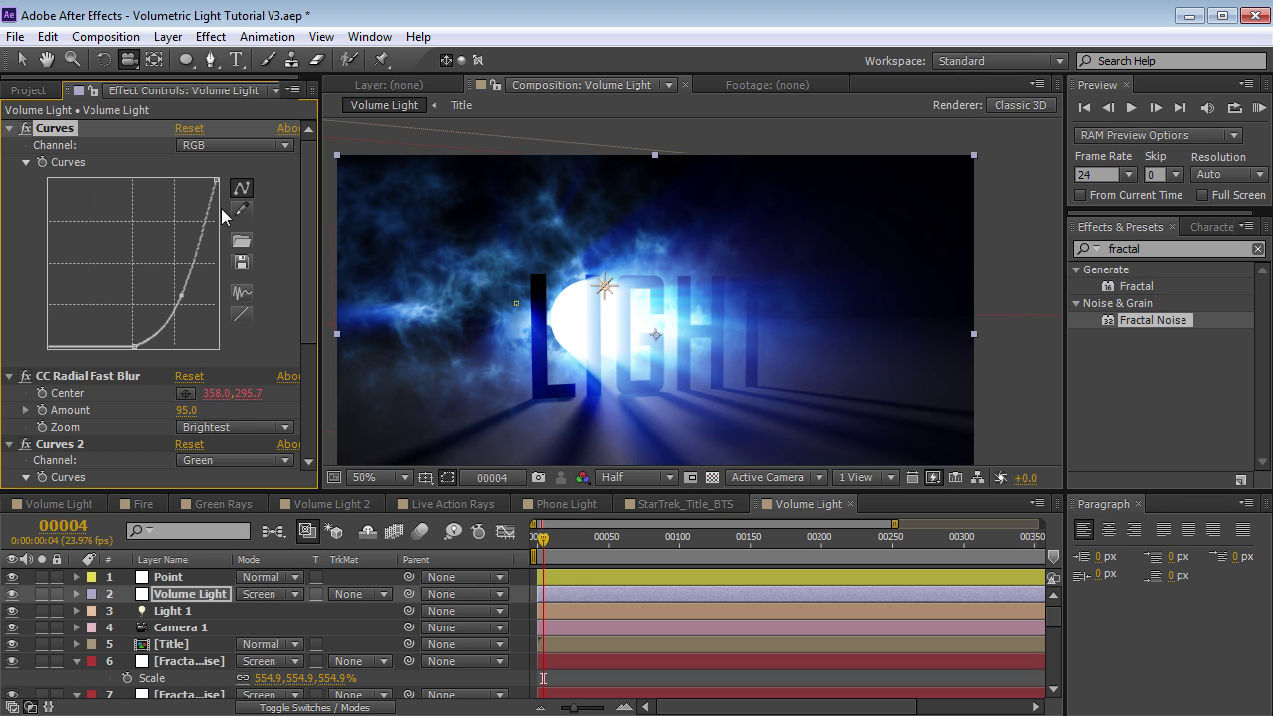
left_click_drag(682, 340, 662, 379)
left_click_drag(536, 358, 552, 313)
- Reduce the largest Fractal noise layer's scale to 391.9%, reposition it slightly behind the title and check it with a camera orbit
scroll(299, 626, "down", 3)
left_click(191, 646)
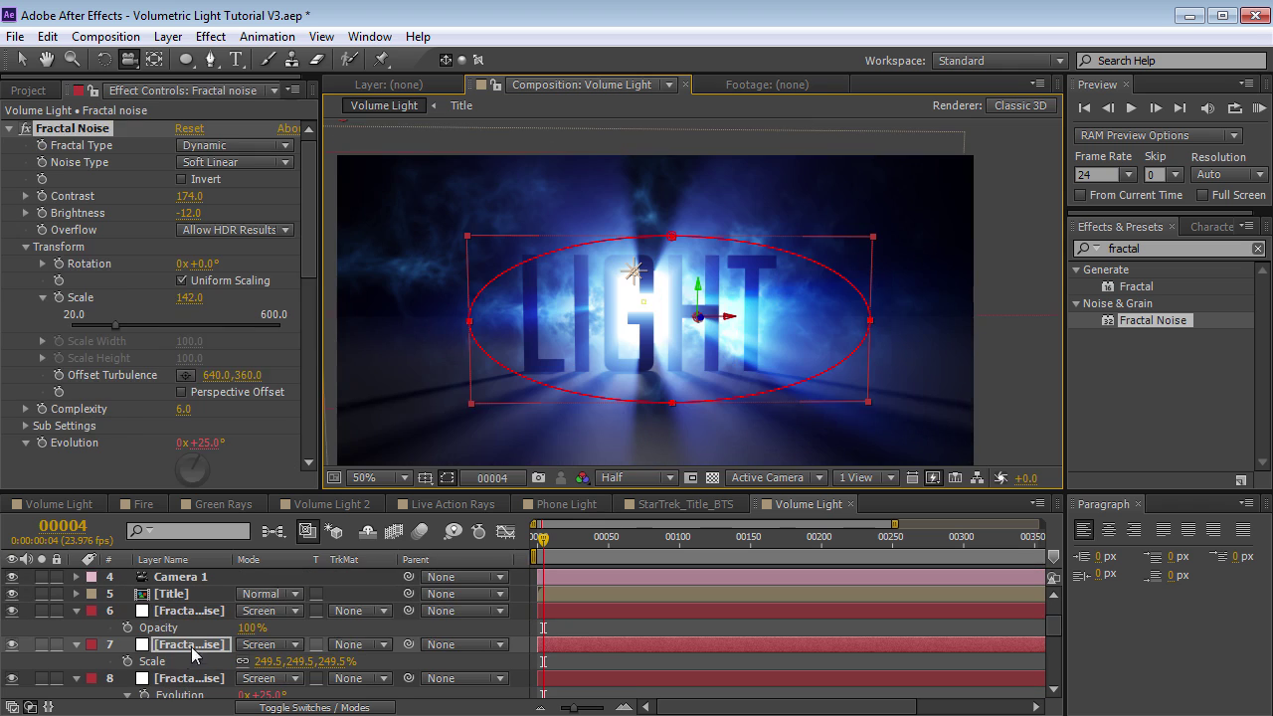
key("s")
left_click(152, 627)
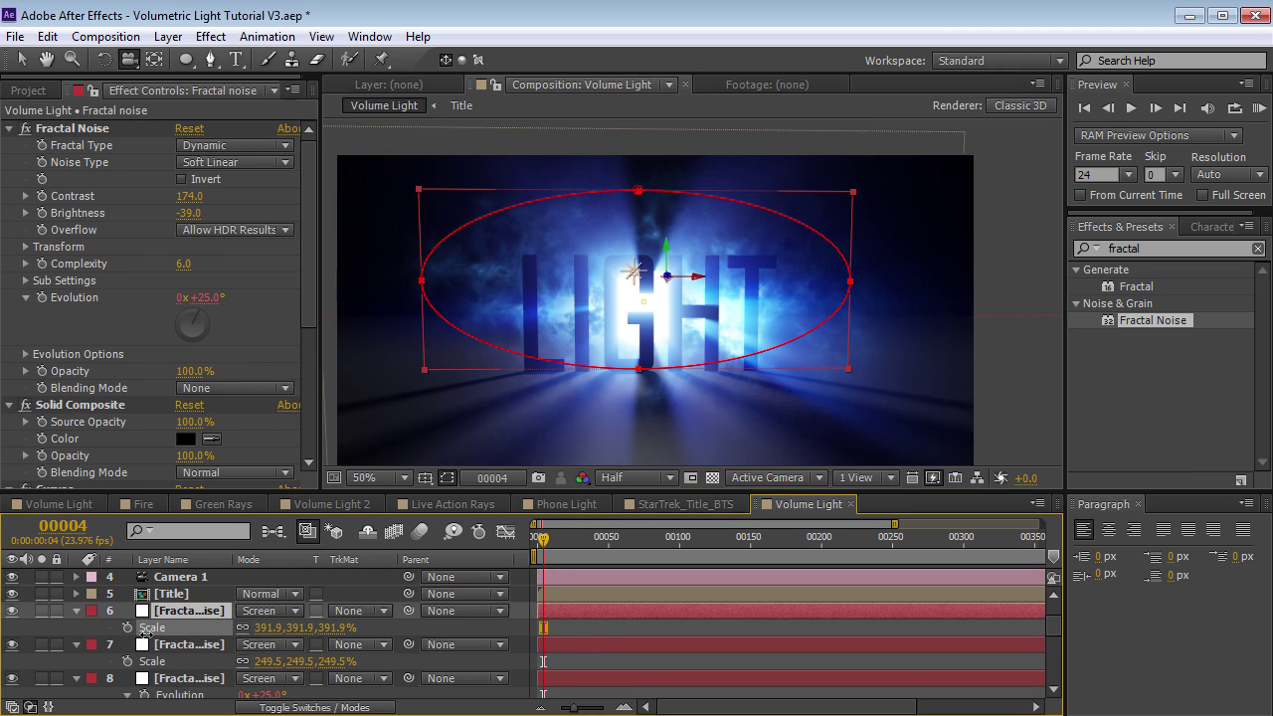
key("v")
left_click_drag(727, 308, 733, 319)
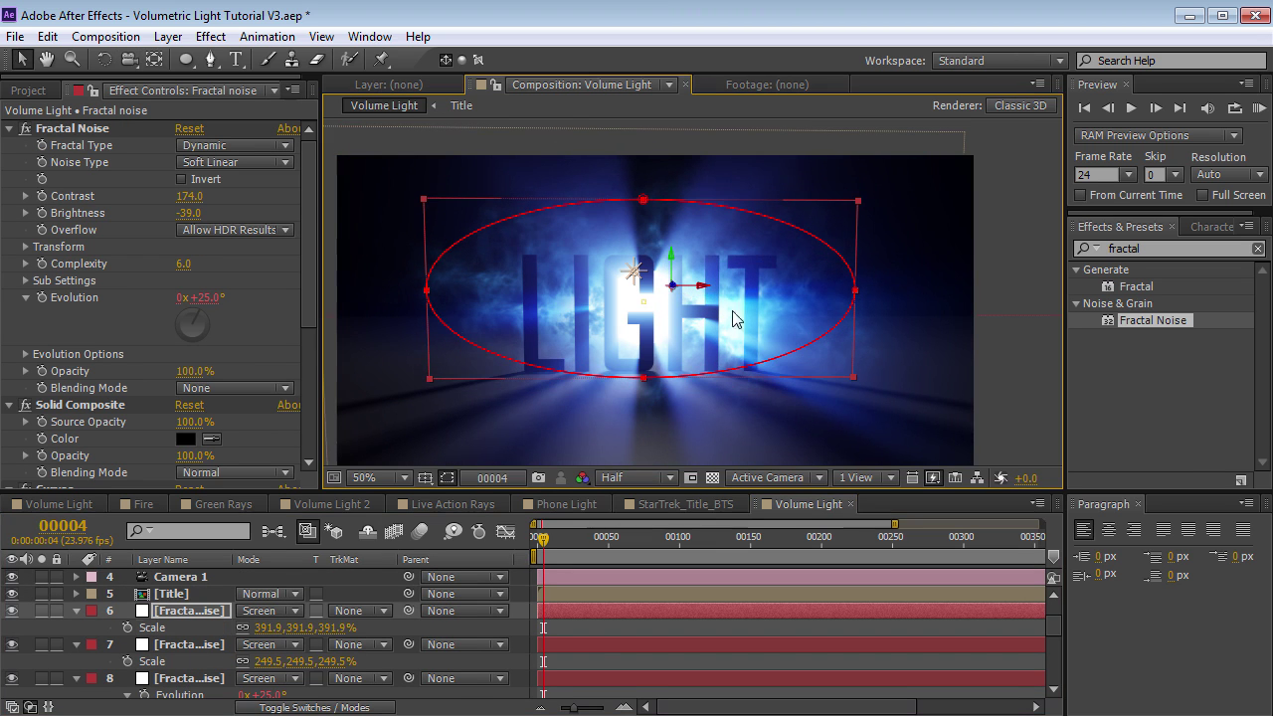
key("c")
left_click_drag(620, 344, 629, 339)
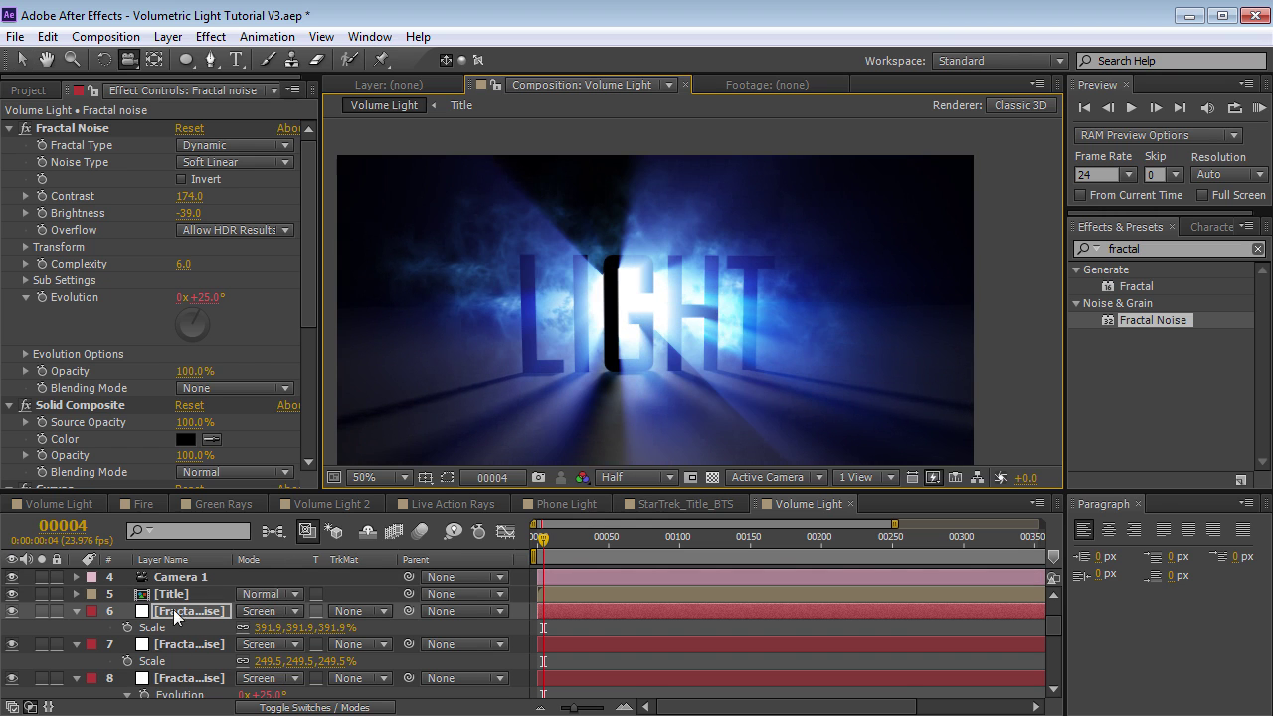
- Duplicate the Title layer and place the copy directly above the Volume Light layer
left_click(77, 611)
left_click(174, 595)
scroll(195, 651, "up", 3)
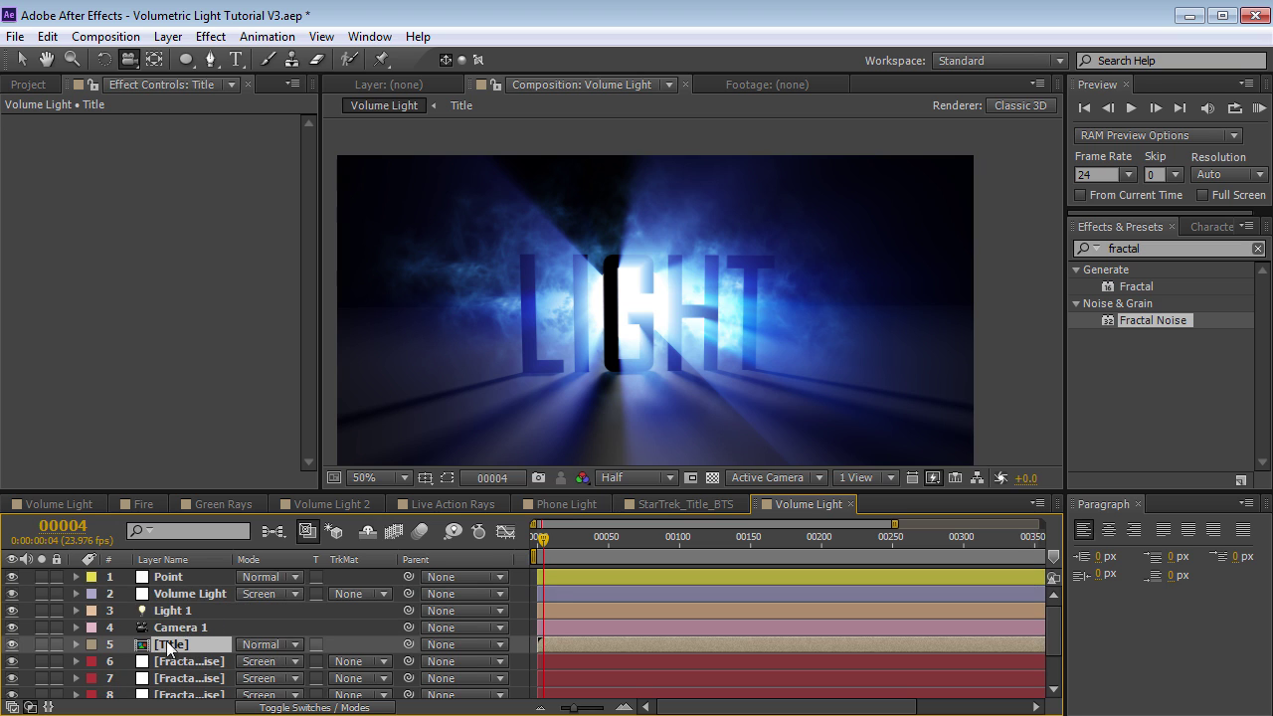
left_click(179, 633)
left_click(177, 647)
key("ctrl+d")
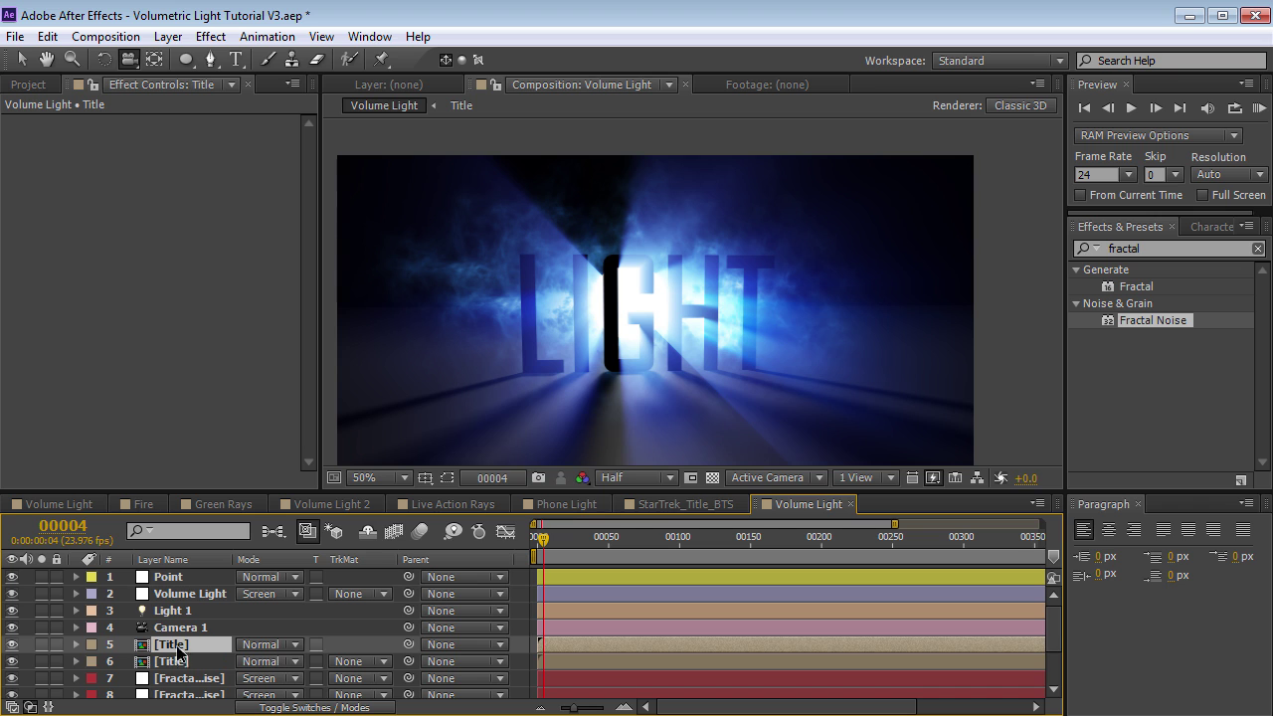
left_click(47, 37)
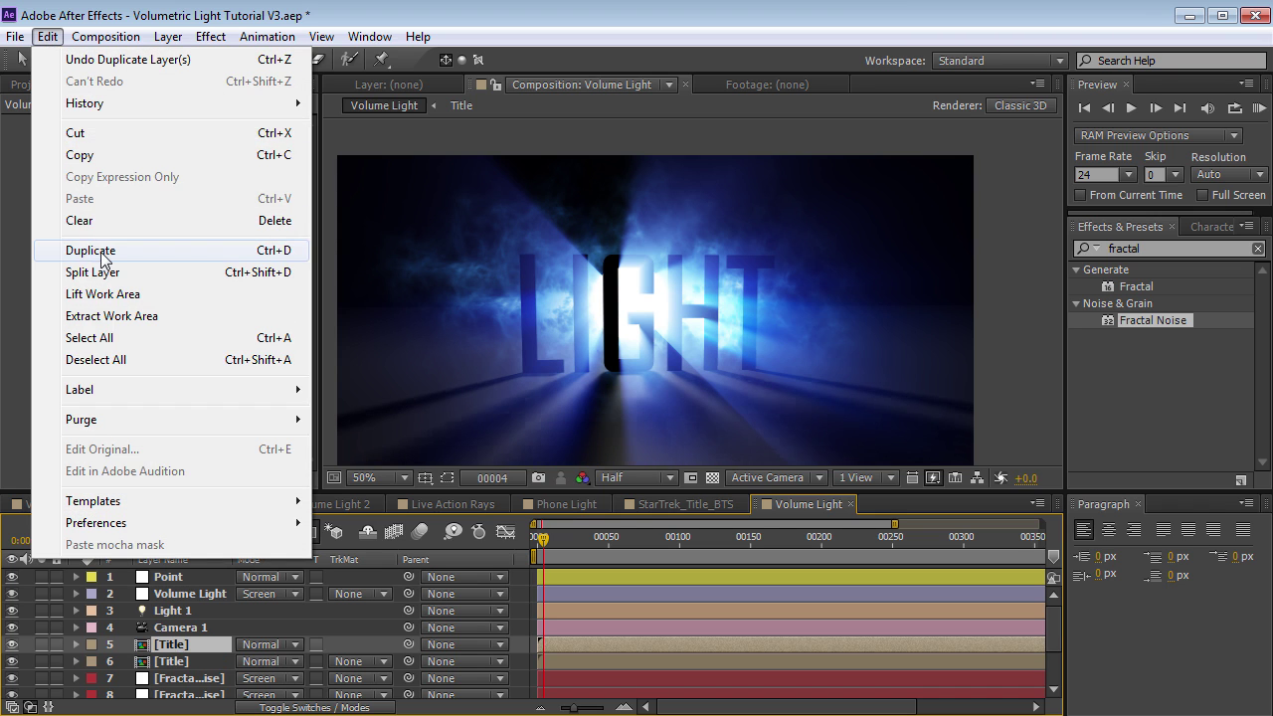
left_click(160, 651)
left_click_drag(165, 651, 164, 594)
- Set the Volume Light layer's label color to Blue
left_click(197, 610)
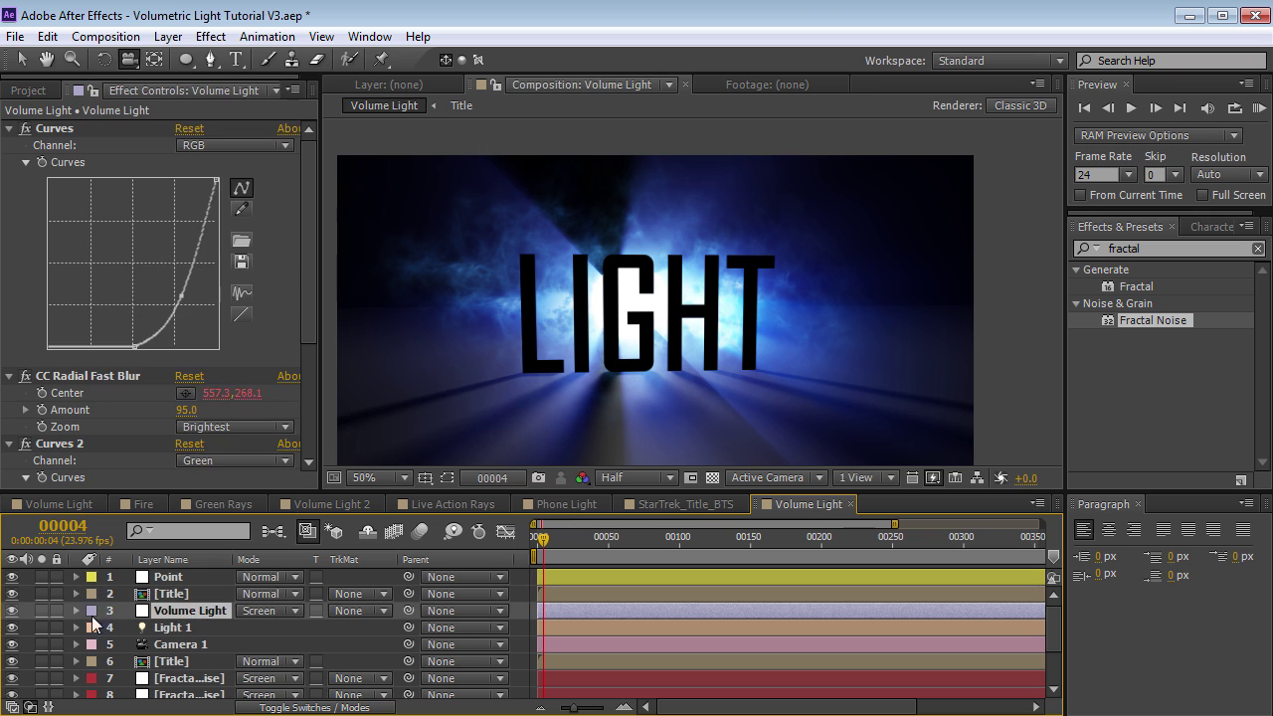
left_click(92, 610)
left_click(137, 432)
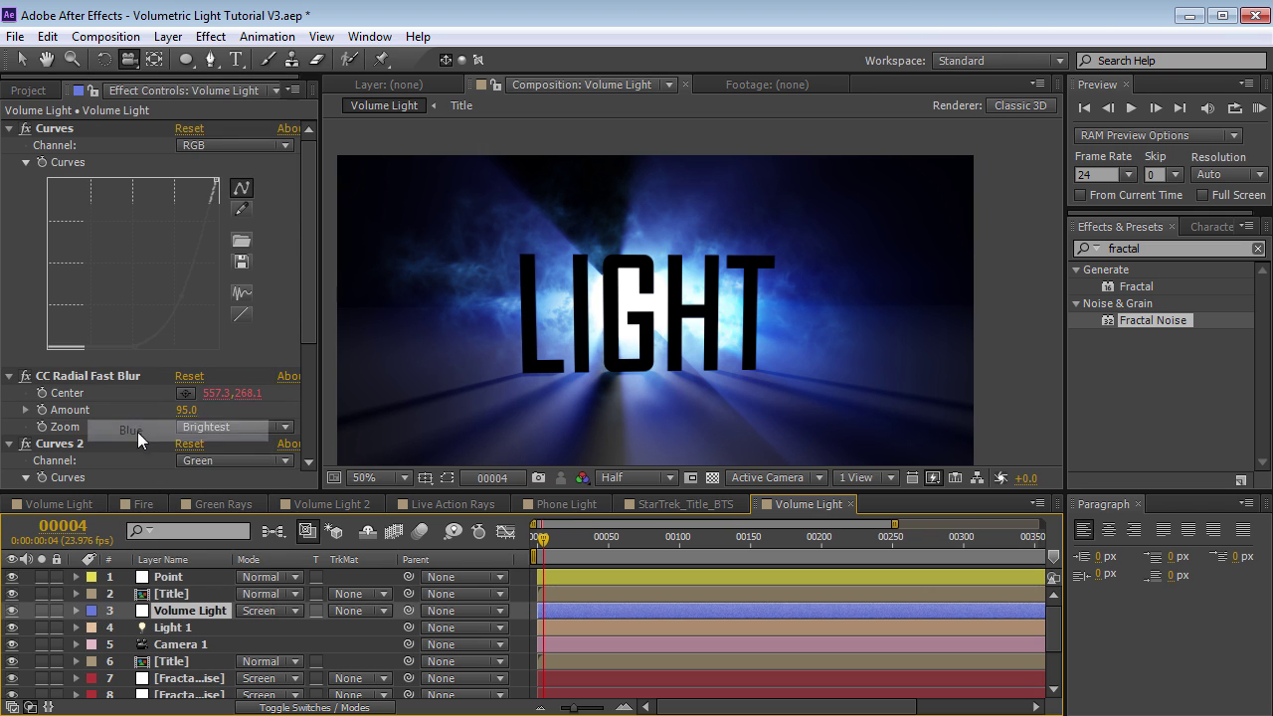
- Find the Bevel Alpha effect and apply it to the upper Title copy
left_click(165, 594)
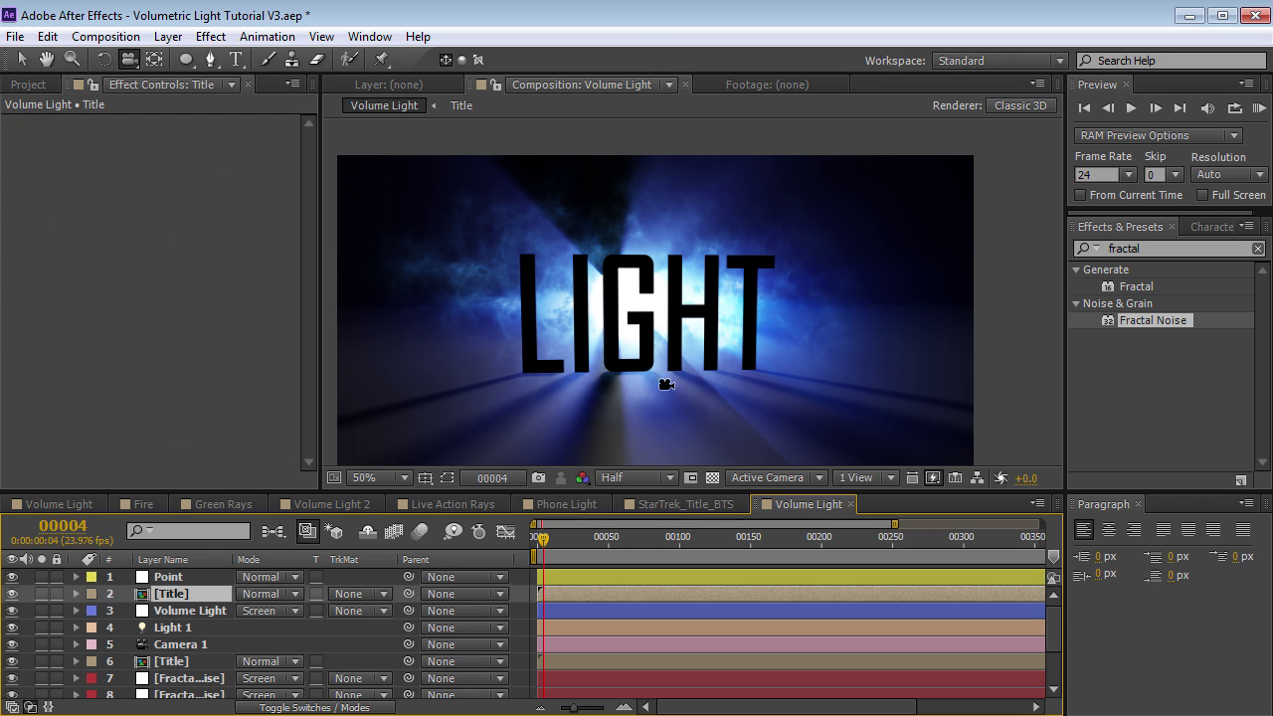
left_click(1195, 251)
type("bevel al")
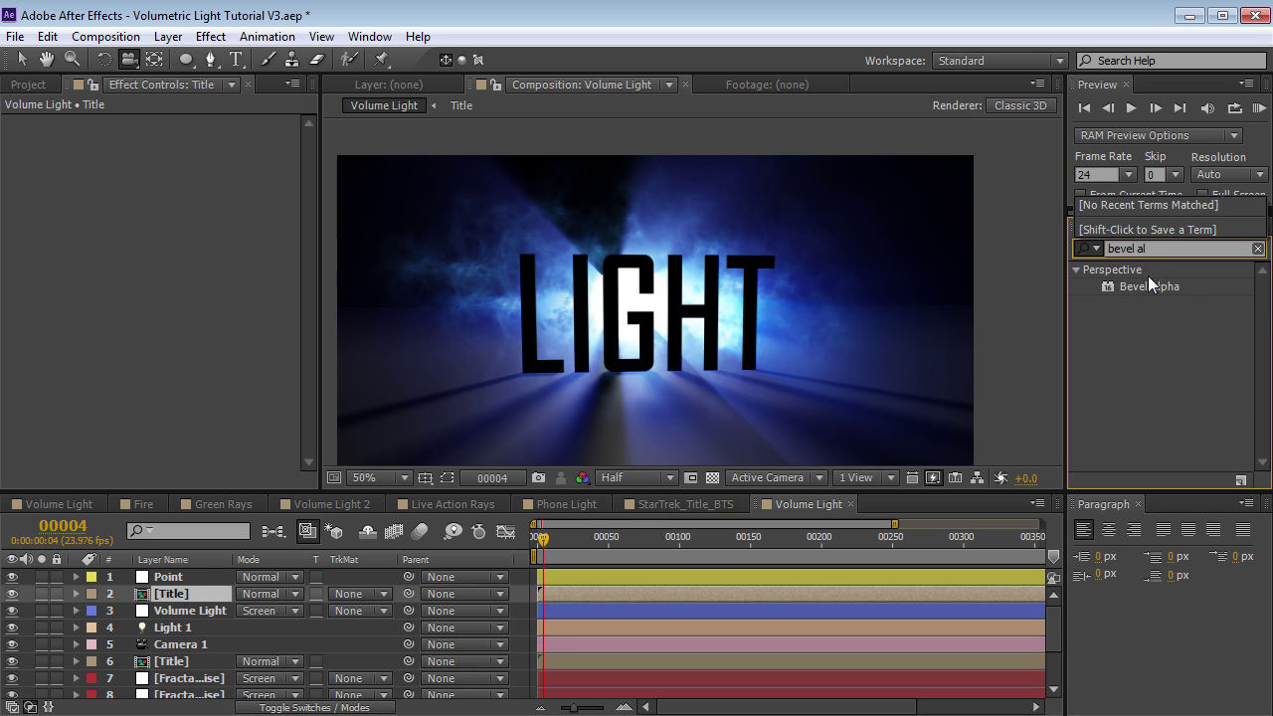
left_click_drag(1157, 288, 184, 600)
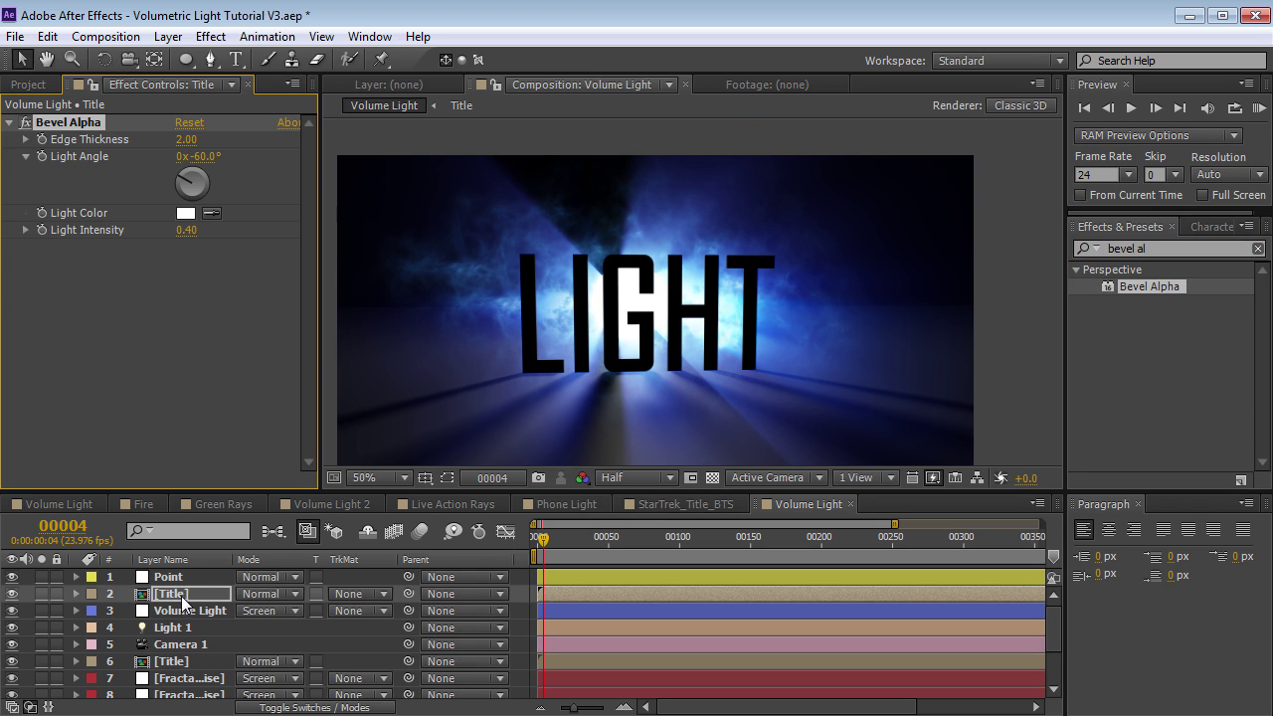
- In the upper Title copy's Material Options, turn off Accepts Lights and Casts Shadows
key("a")
key("a")
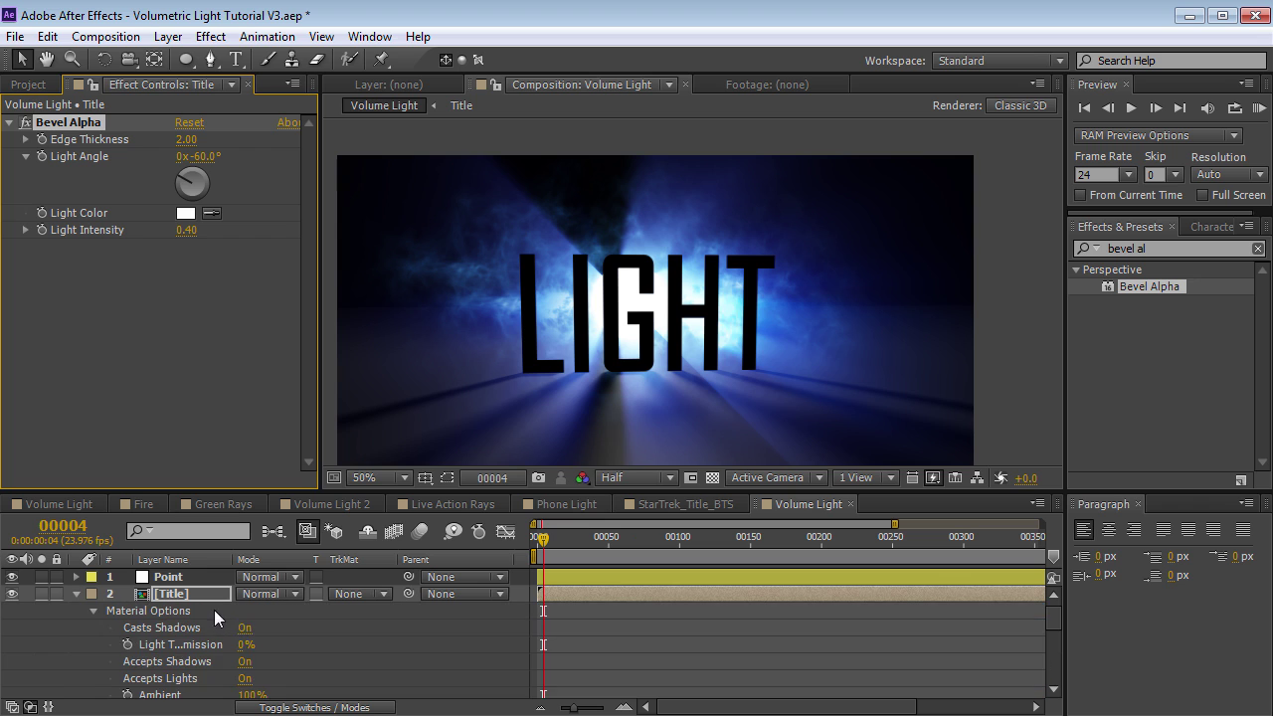
left_click(245, 679)
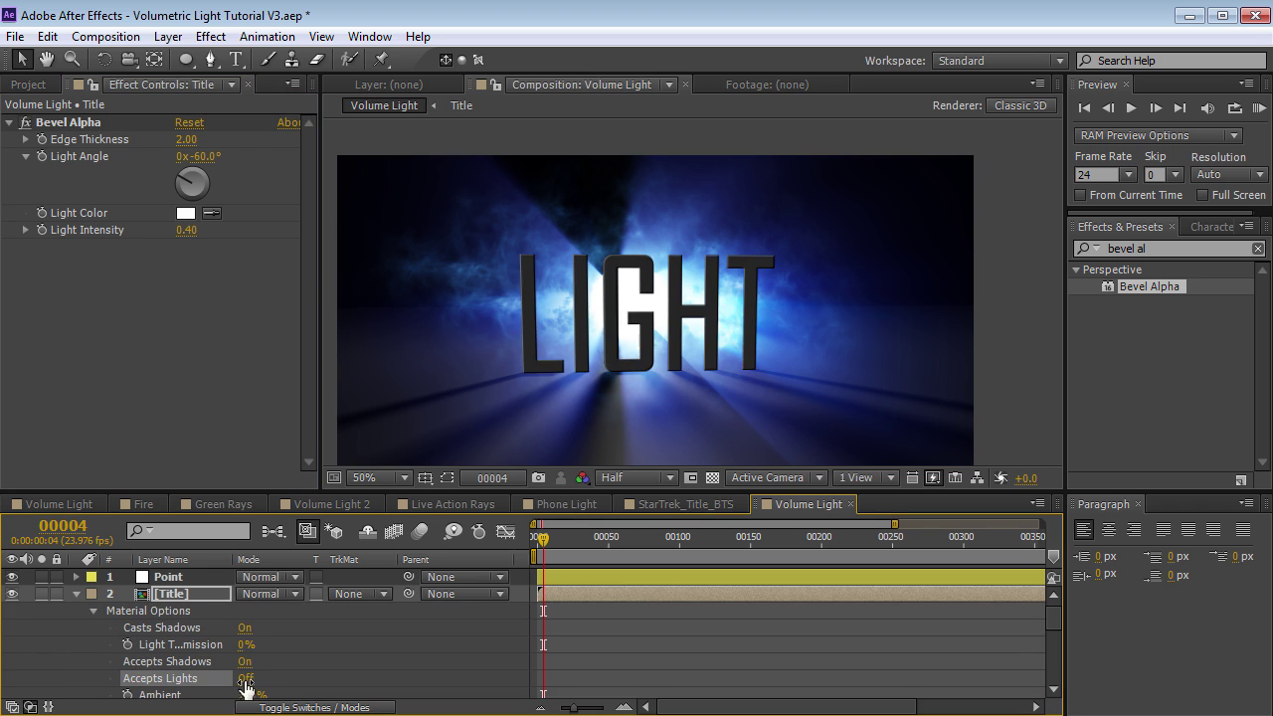
scroll(577, 353, "up", 2)
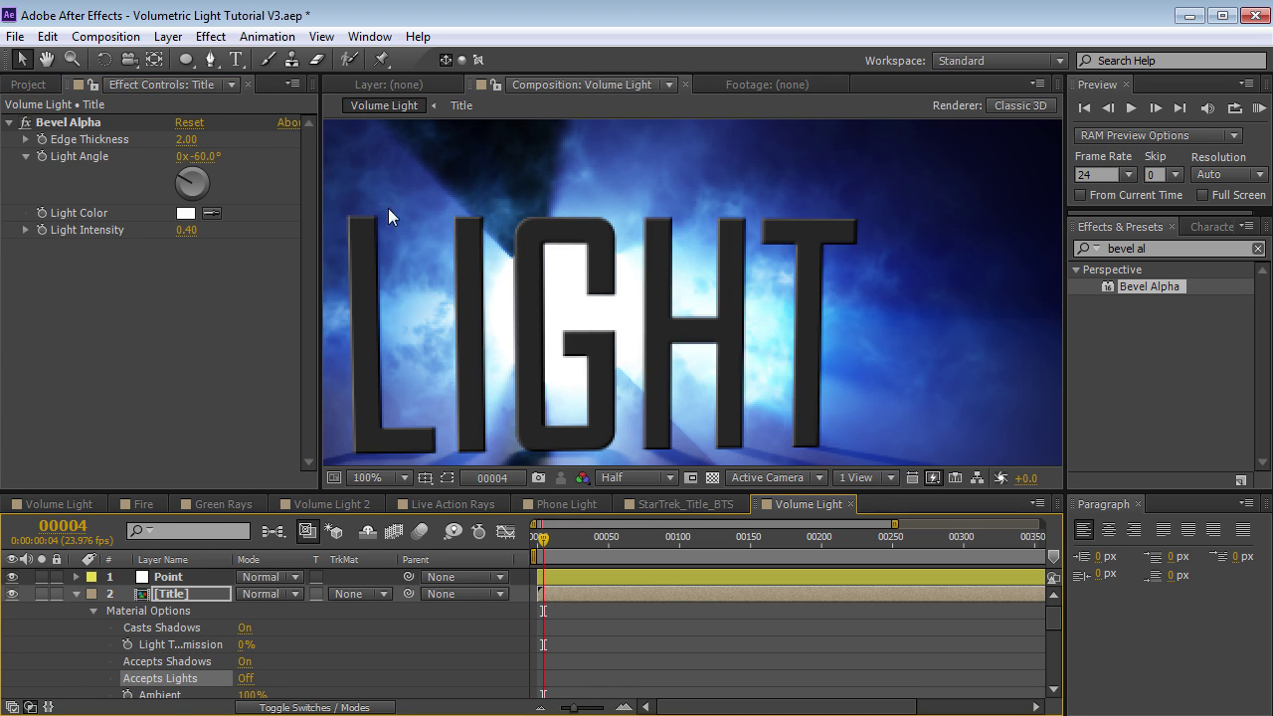
key("comma")
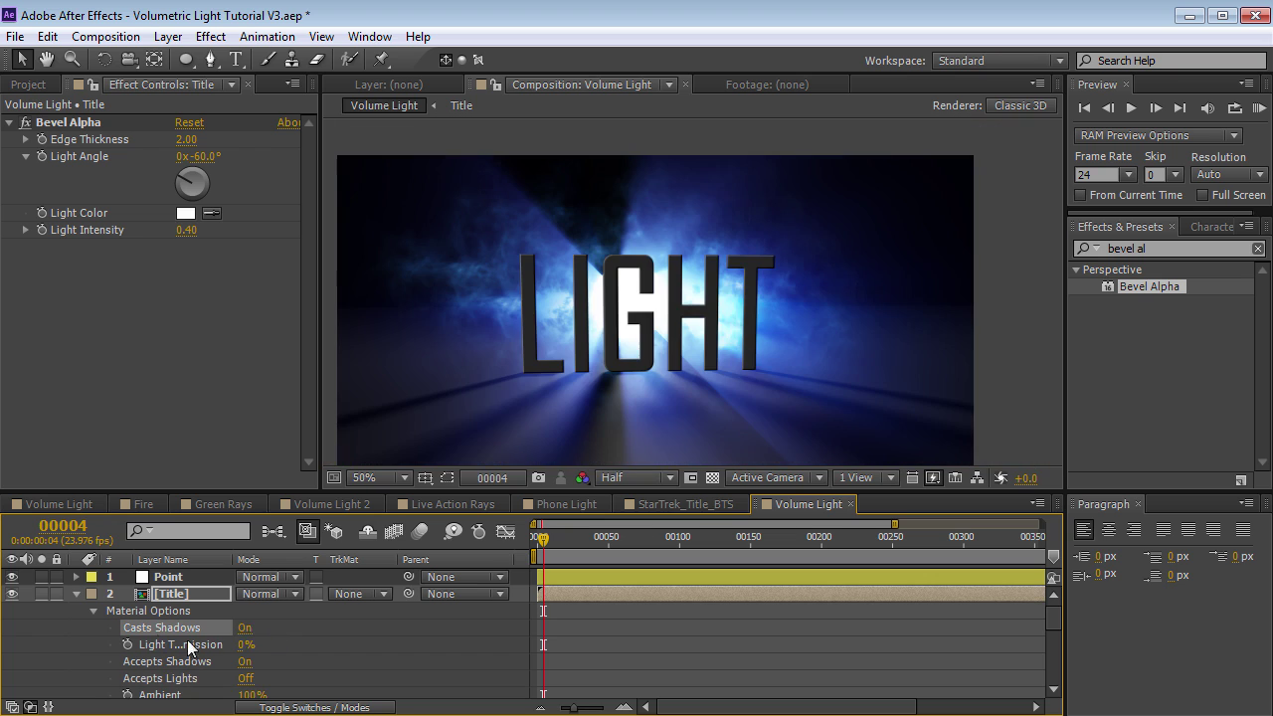
left_click(239, 627)
left_click(246, 628)
- Open the Title composition and change the LIGHT text's fill color to pure black
double_click(177, 594)
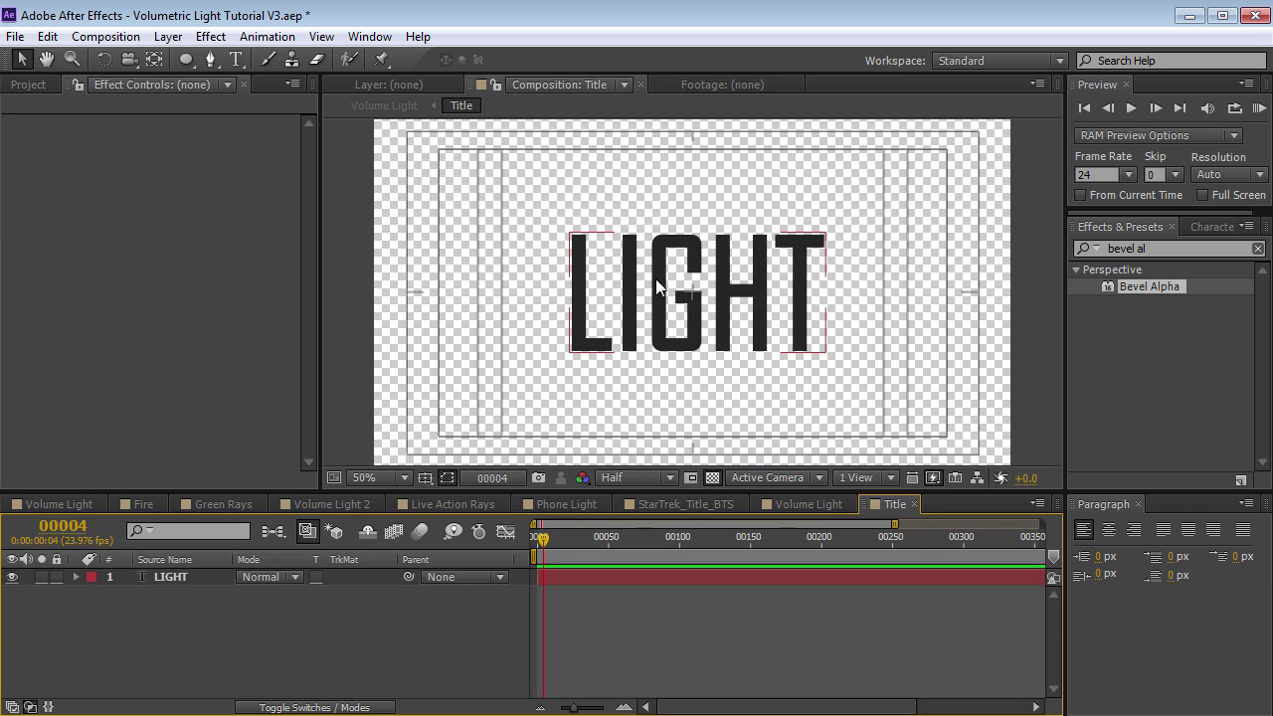
double_click(658, 286)
left_click(1240, 264)
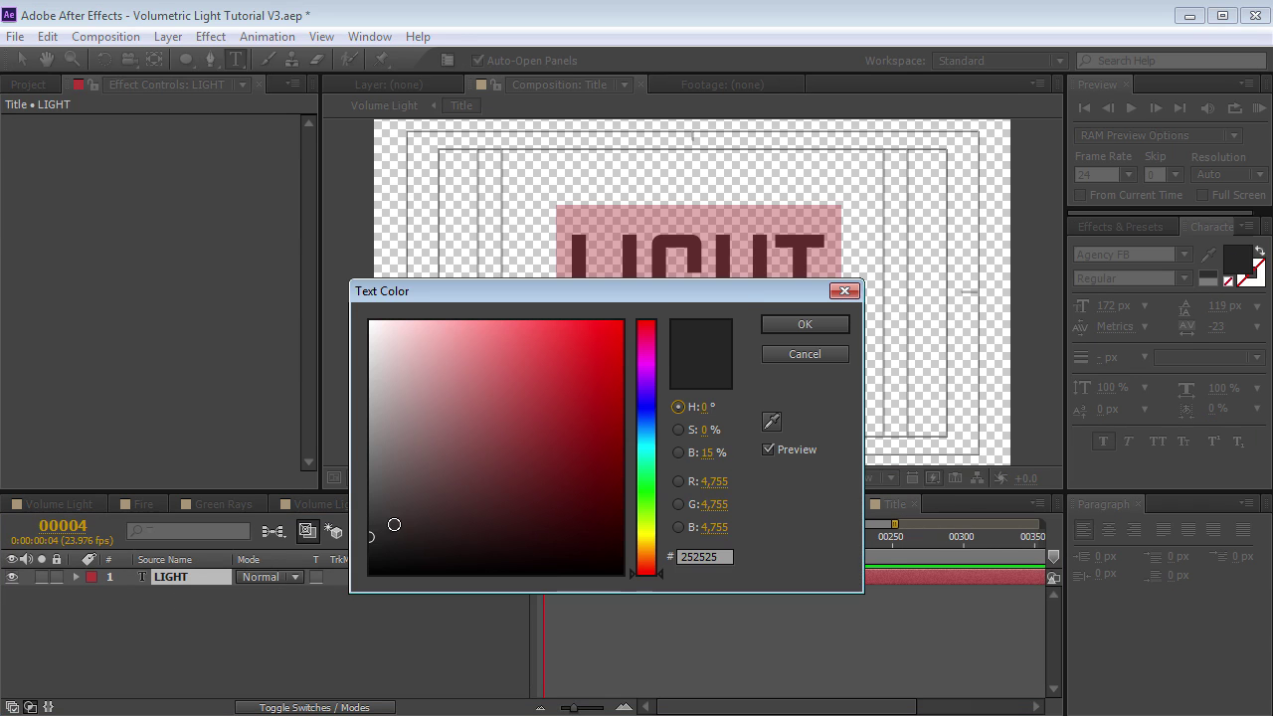
left_click_drag(364, 531, 279, 619)
left_click(816, 321)
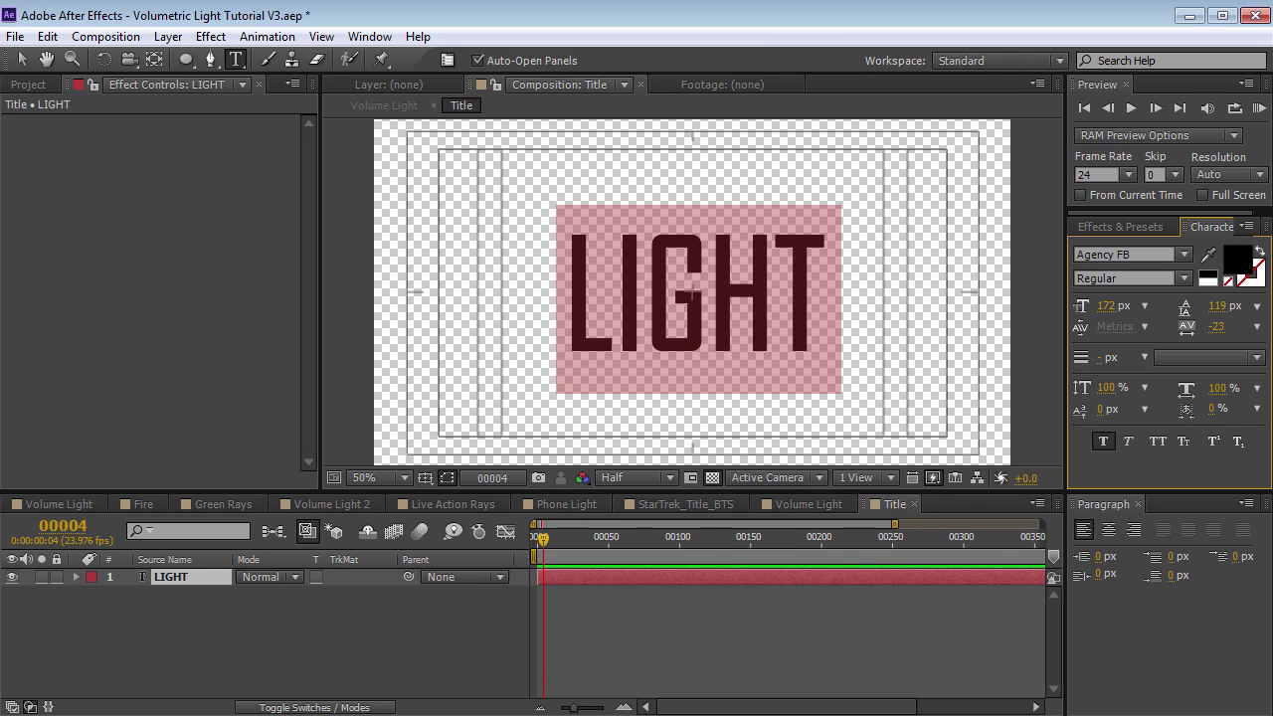
key("Escape")
key("v")
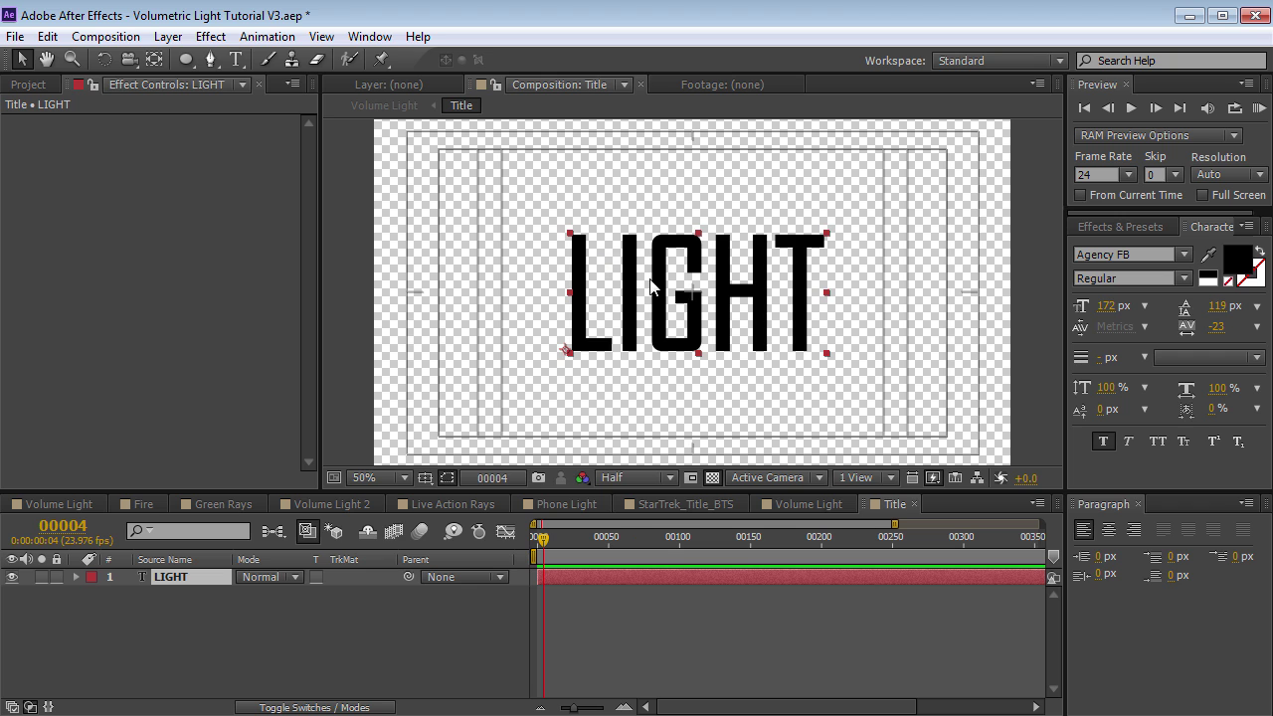
- Replace the title text with FLASH and shift it left to center it in the composition
double_click(710, 312)
type("FLASH")
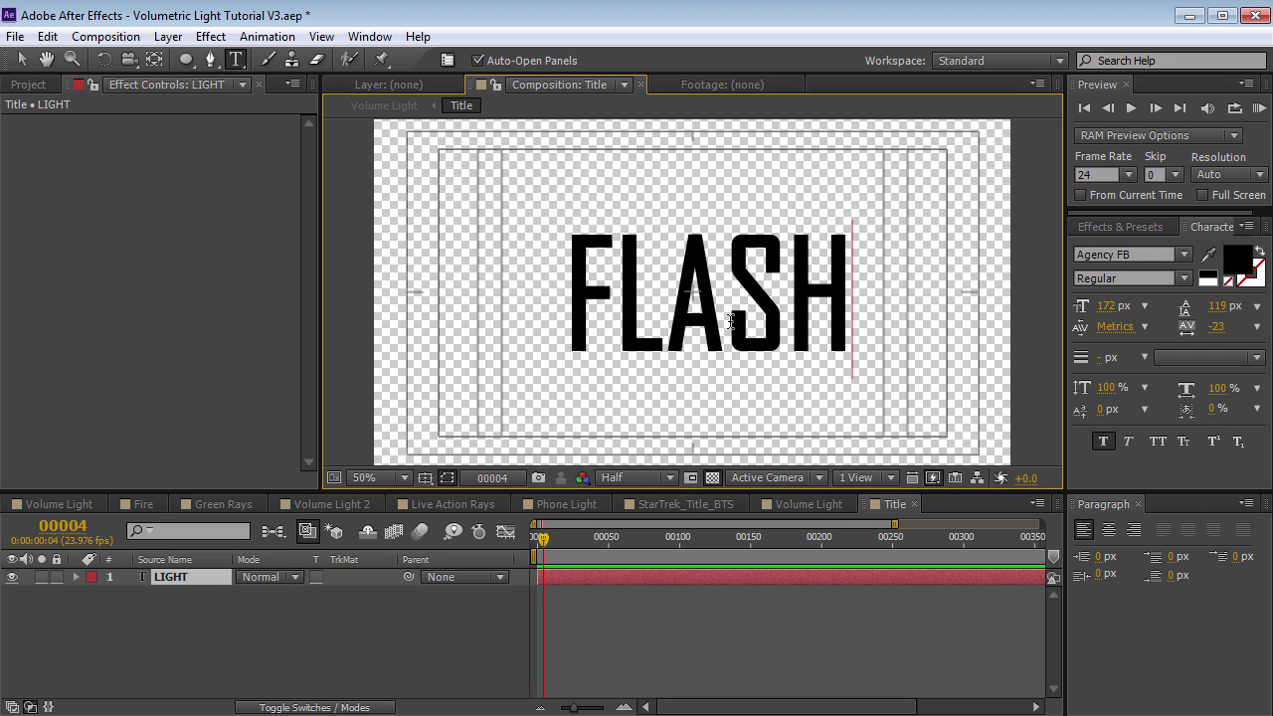
key("Escape")
key("v")
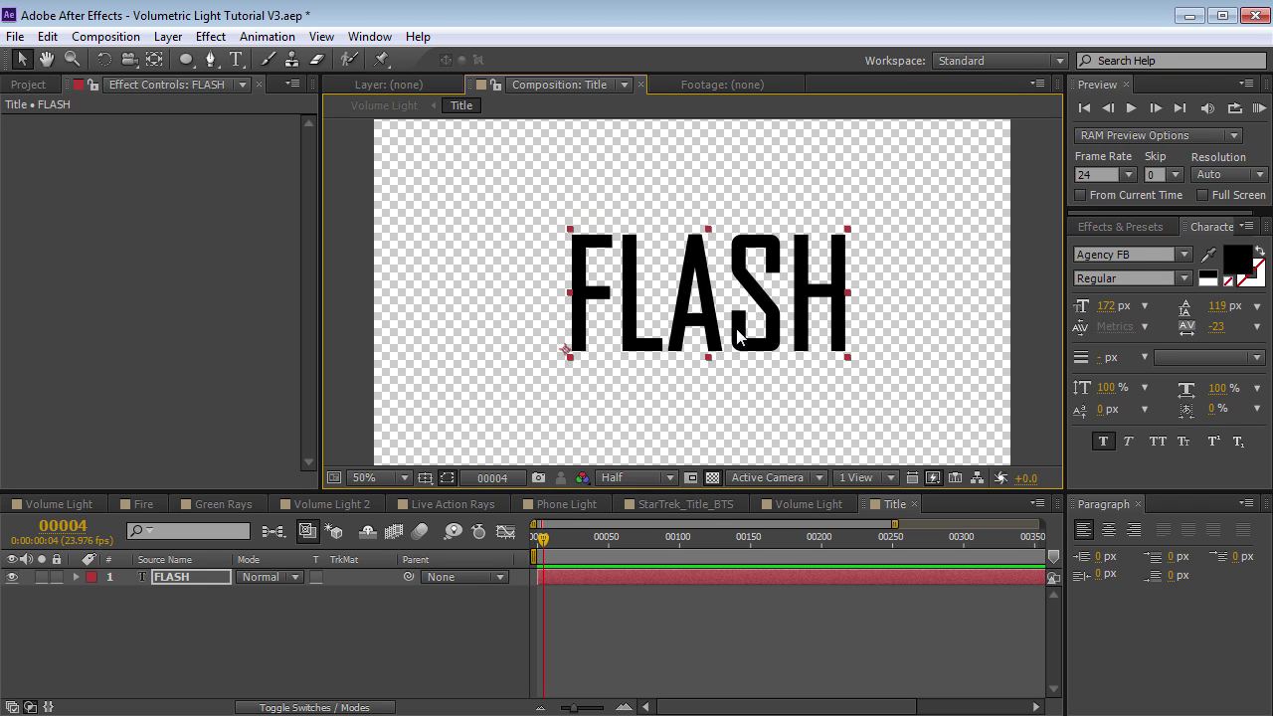
left_click_drag(728, 328, 710, 328)
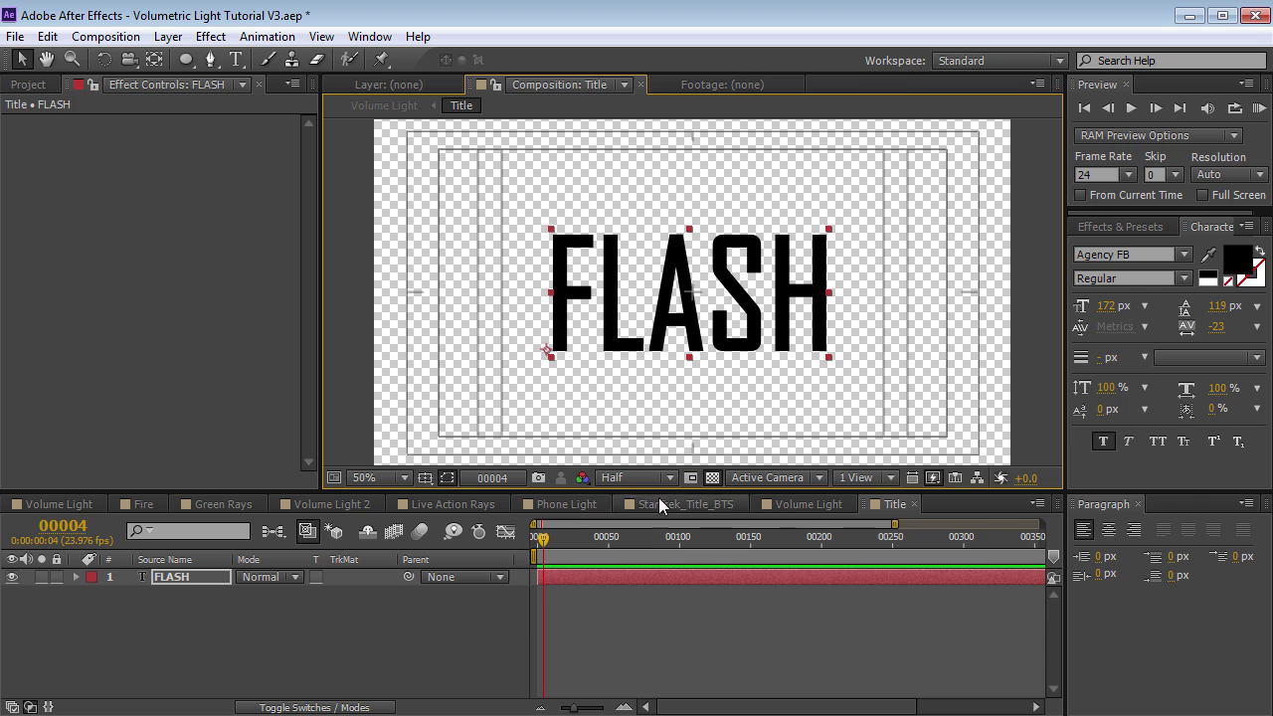
- In the Volume Light composition, set the upper Title's Bevel Alpha Edge Thickness to 4.10, Light Intensity to 1.00 and its blending mode to Screen
left_click(800, 504)
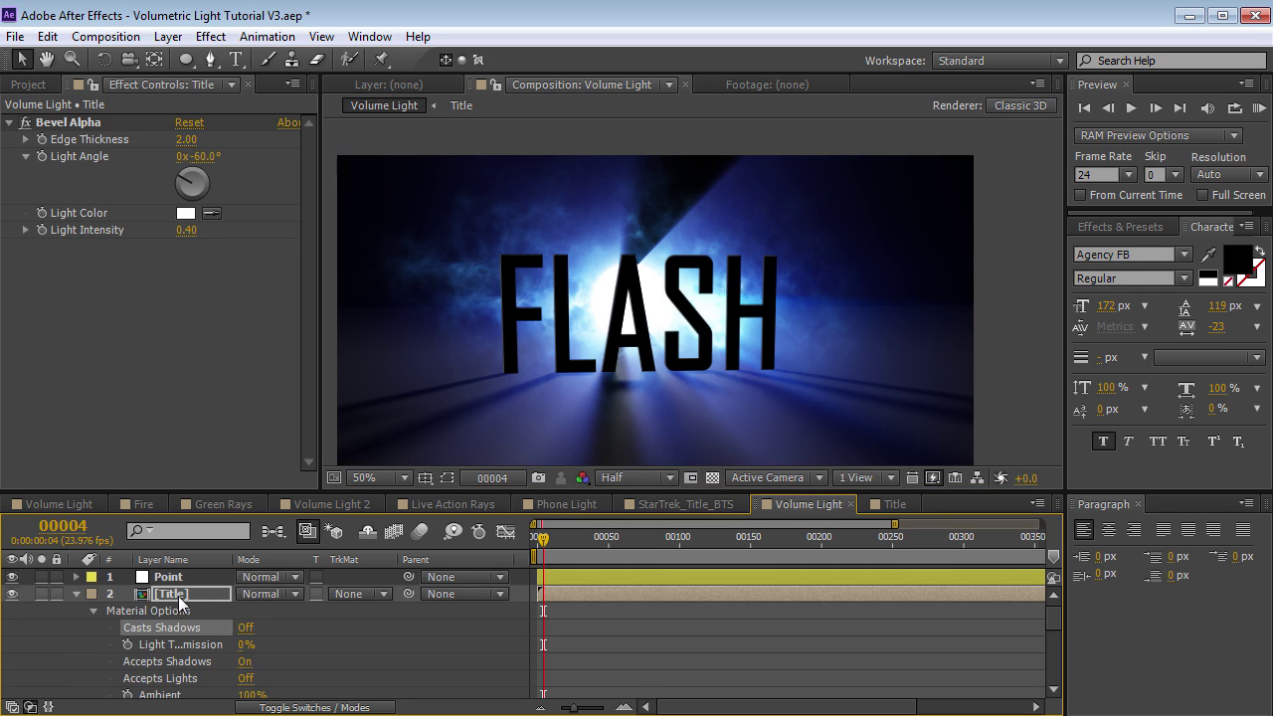
left_click(178, 595)
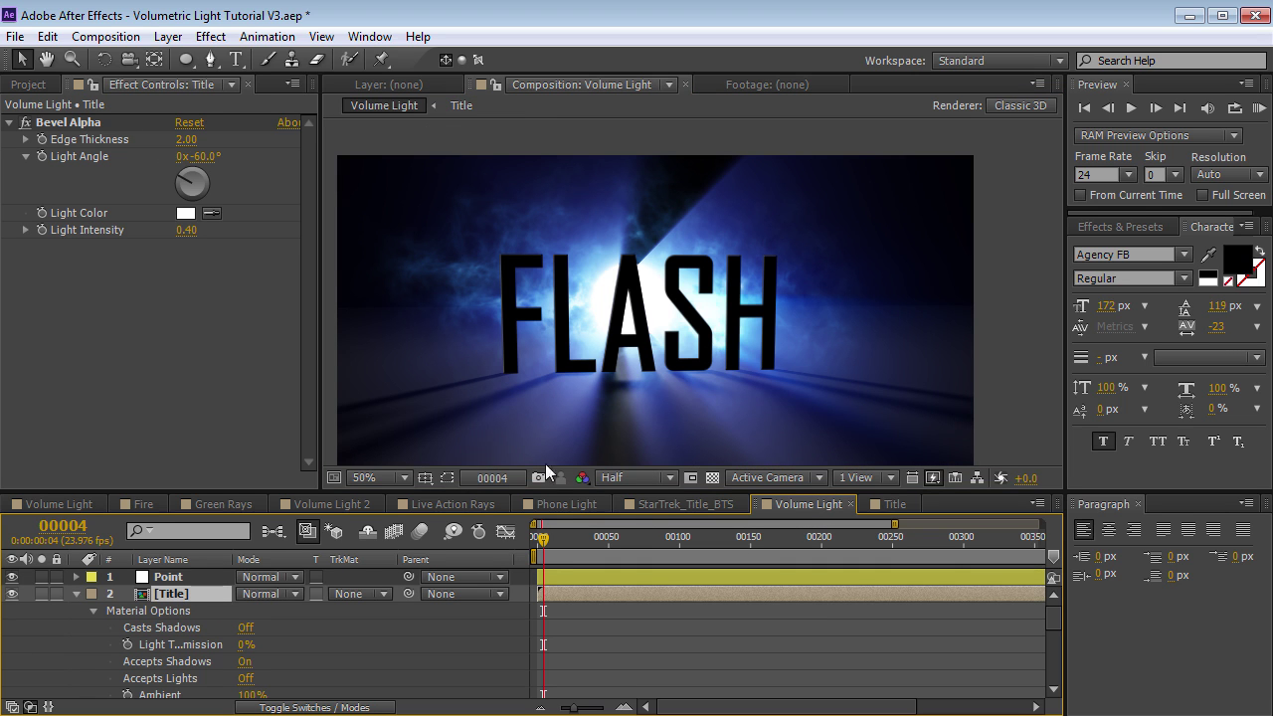
left_click_drag(186, 140, 207, 139)
left_click_drag(185, 231, 348, 219)
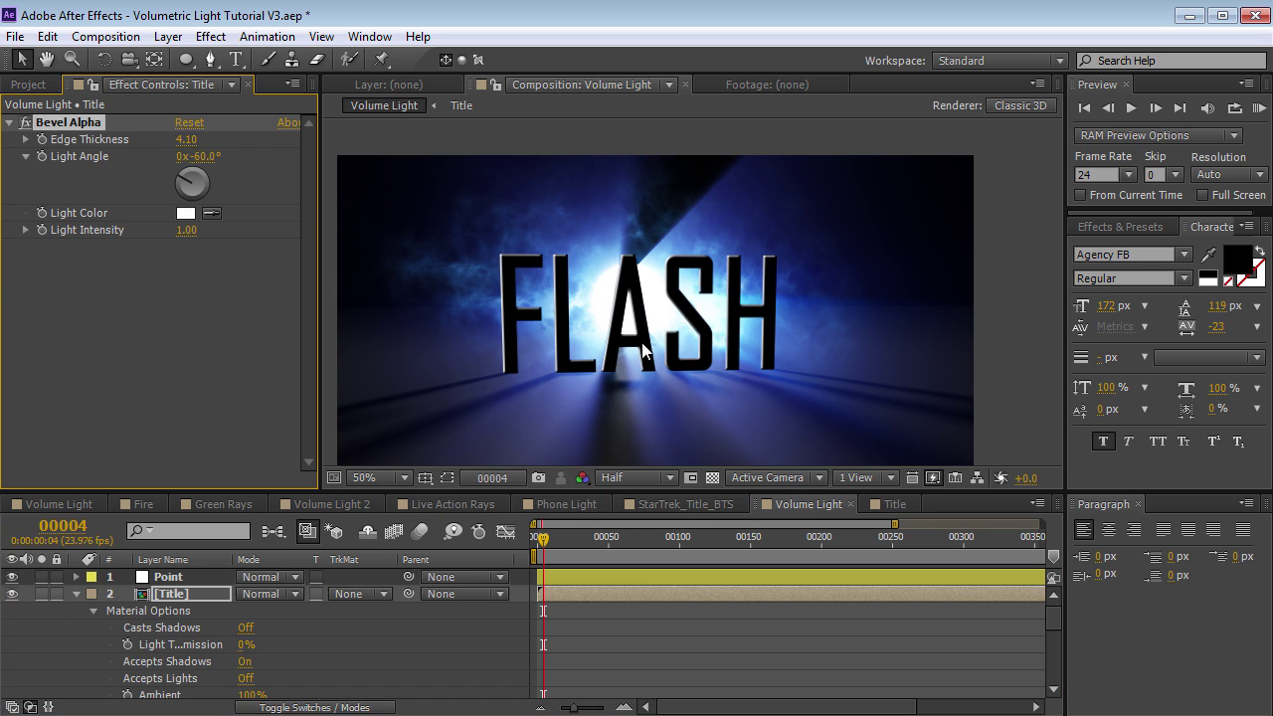
left_click(270, 594)
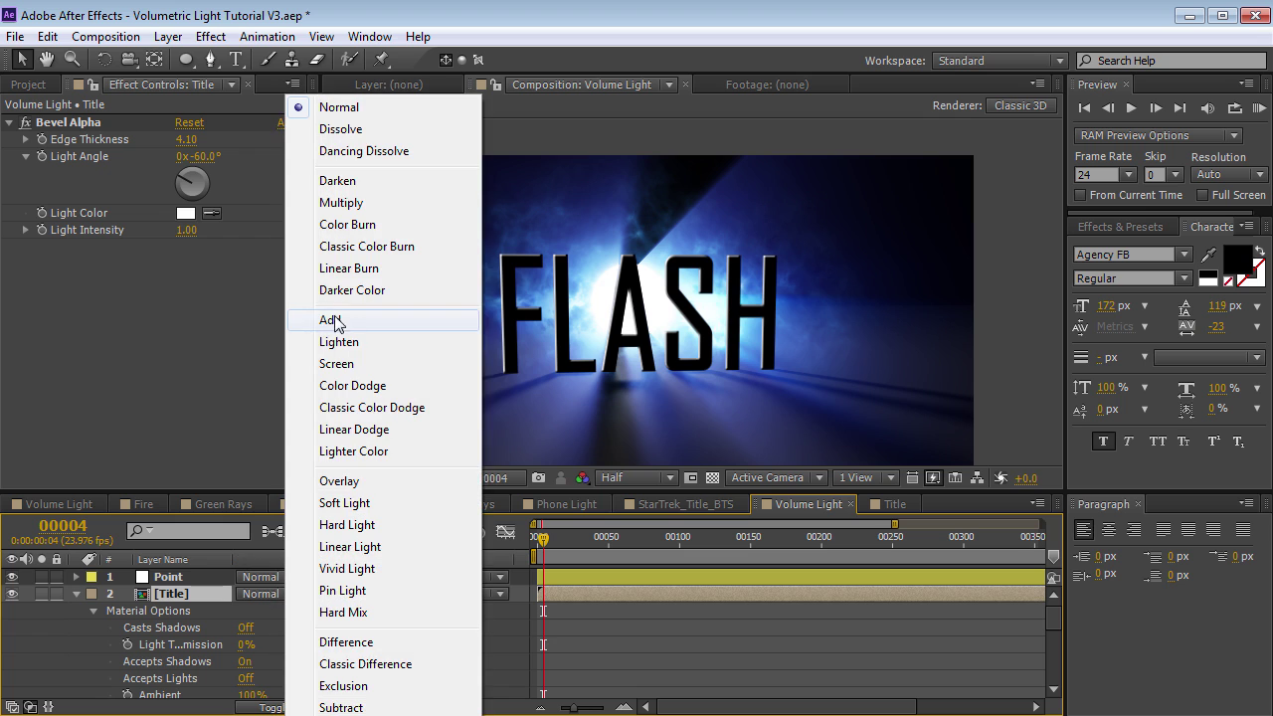
left_click(341, 363)
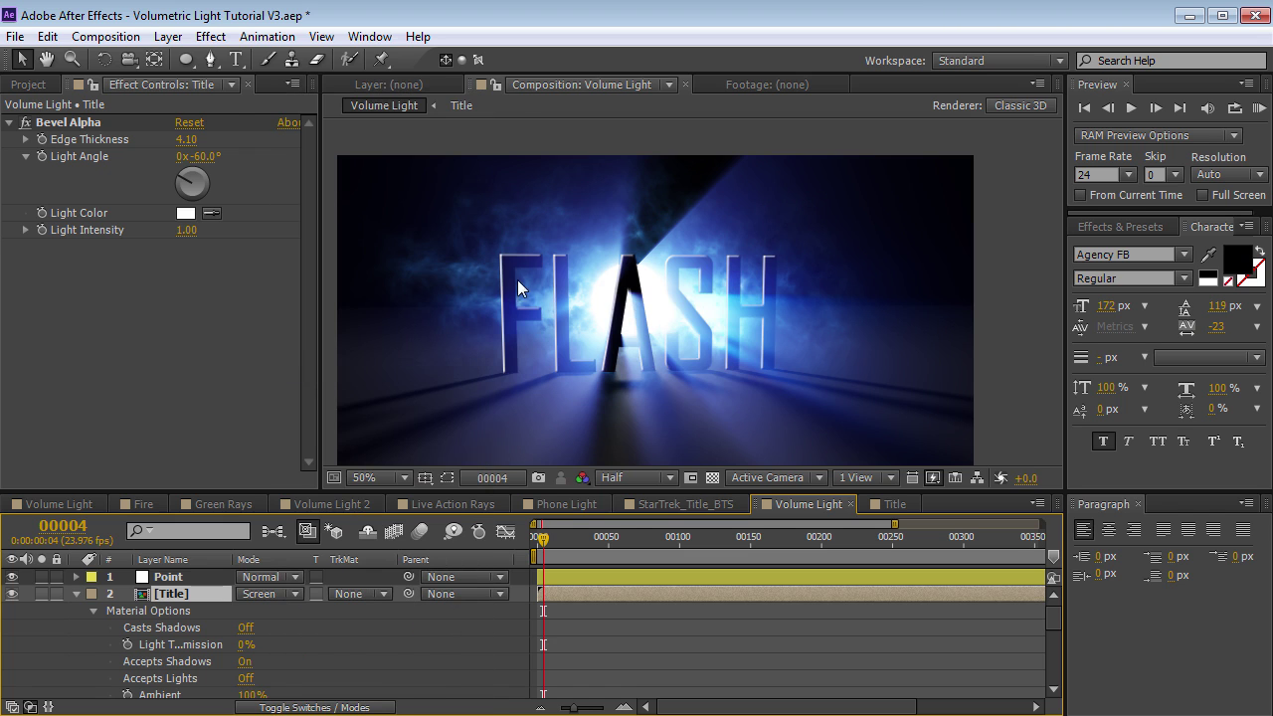
- Toggle the upper Title copy's visibility to compare the edges, and set its Bevel Alpha Light Angle to -22°
left_click(12, 594)
left_click(12, 593)
left_click(12, 594)
left_click(12, 593)
left_click_drag(183, 180, 190, 171)
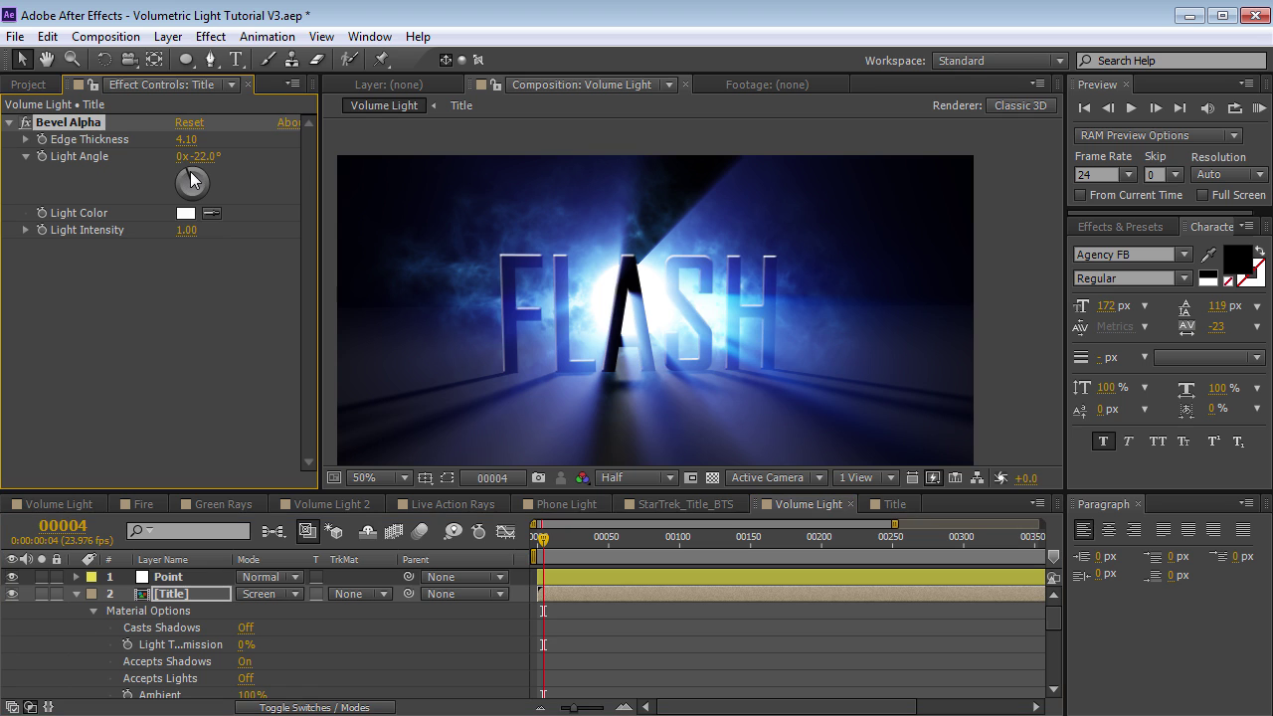
- Orbit the camera around the title and examine the edge highlights in the maximized composition view
key("c")
left_click_drag(580, 327, 591, 325)
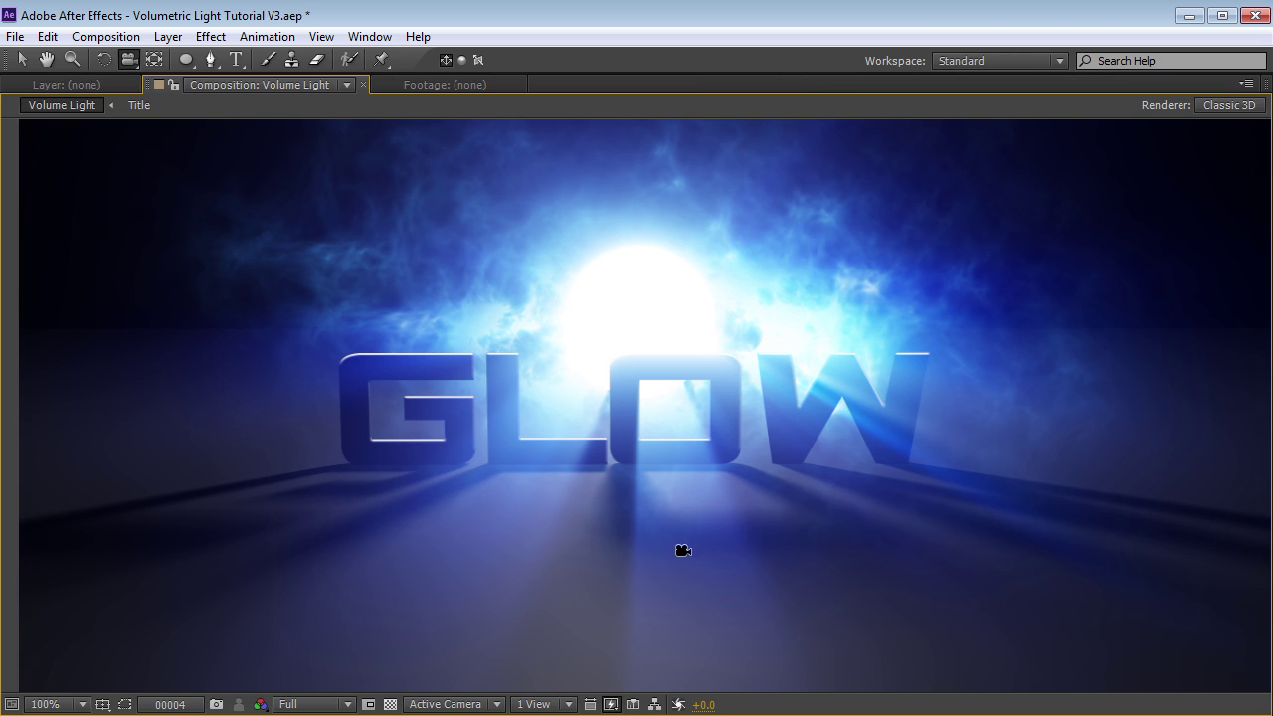
scroll(674, 433, "down", 2)
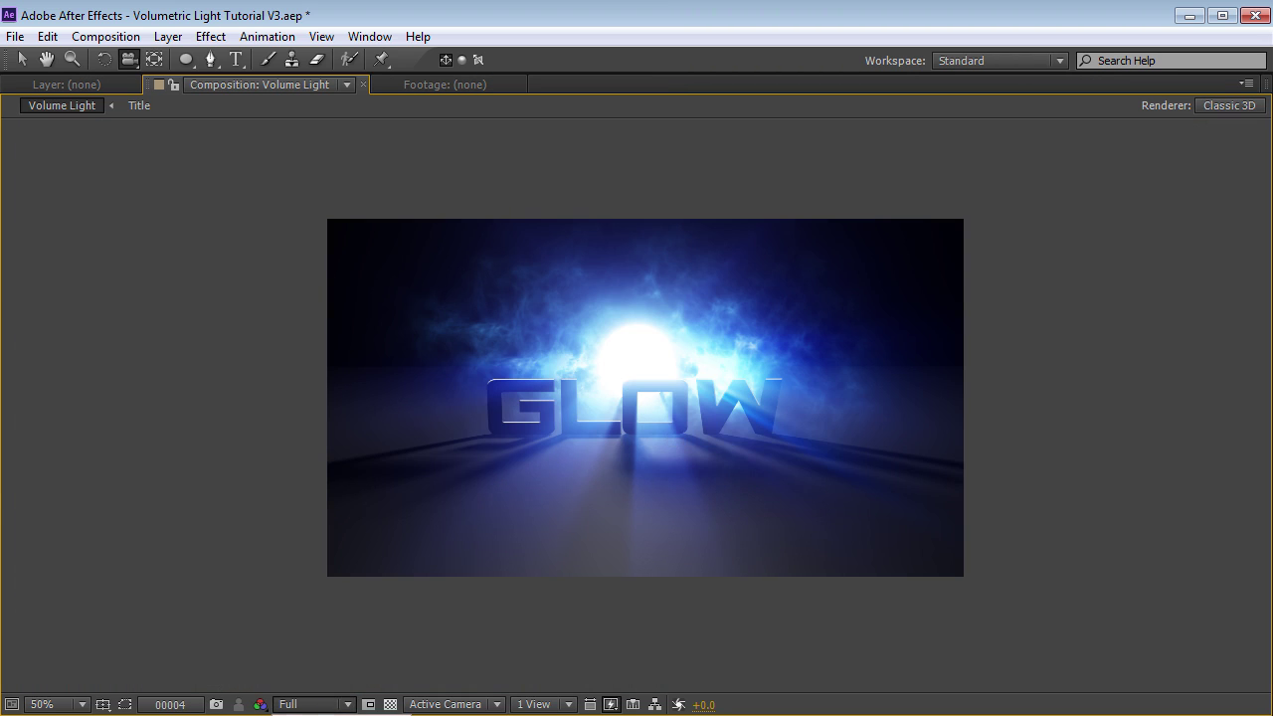
key("grave")
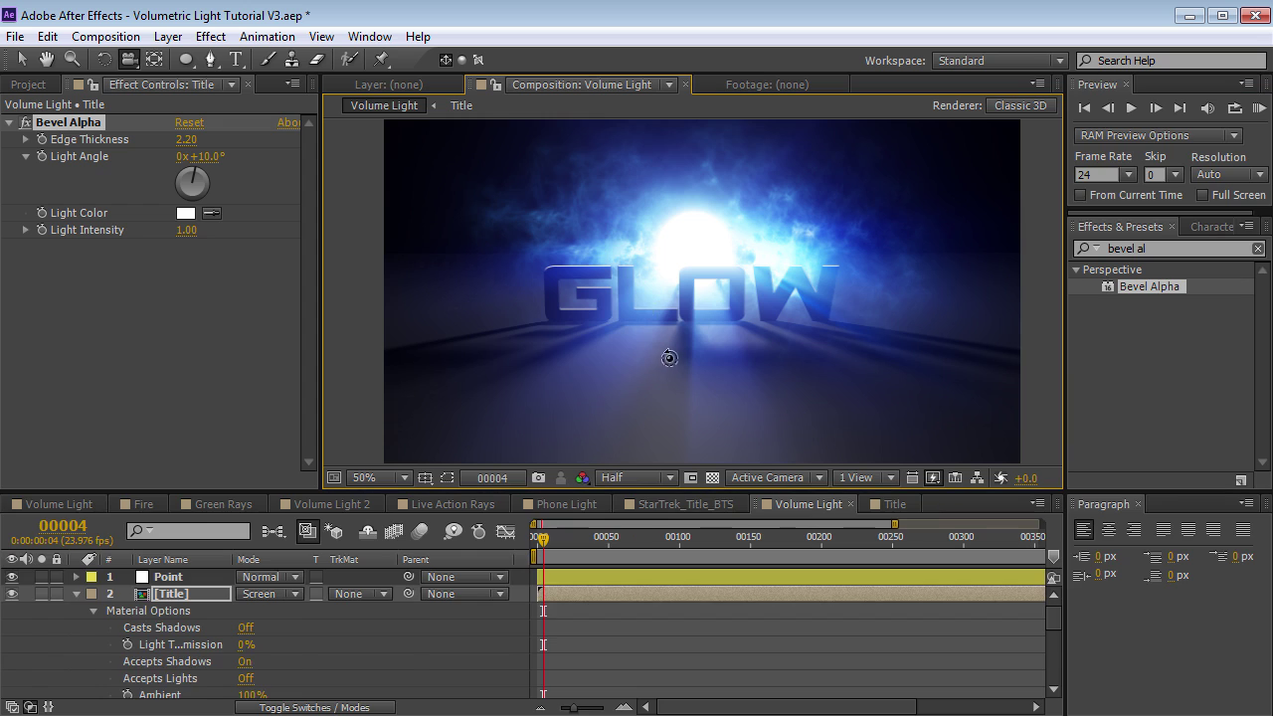
- Duplicate the Title layer below Camera 1 and turn off Casts Shadows on the lower of the two copies
left_click(189, 661)
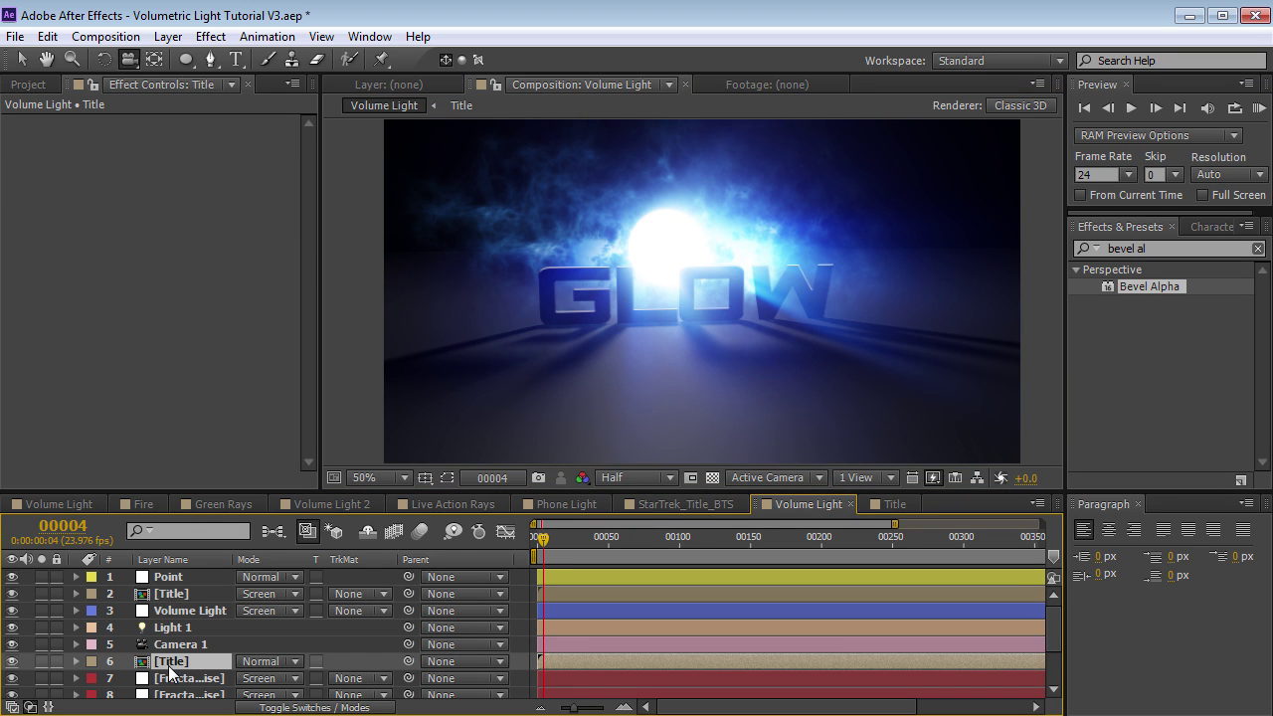
key("ctrl+d")
left_click(177, 680)
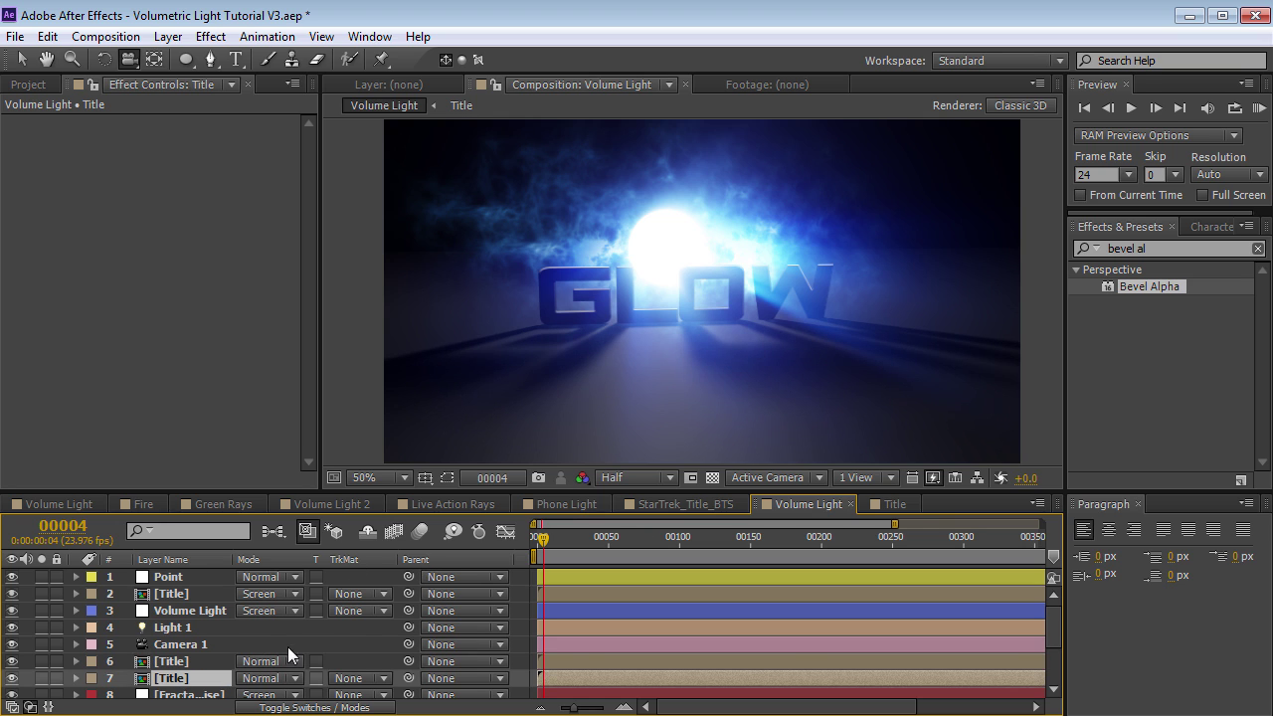
key("a")
key("a")
left_click(246, 639)
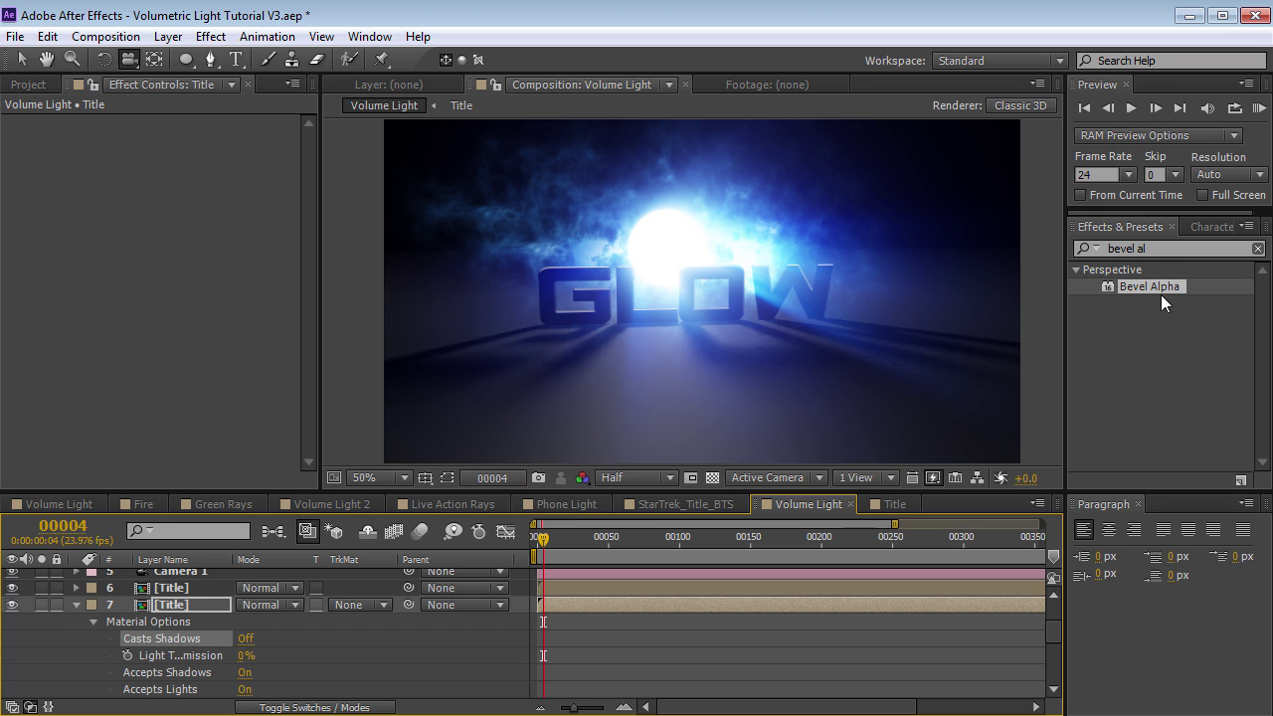
- Apply Bevel Alpha to this lower Title copy with Edge Thickness 3.20, Light Angle -39° and Light Intensity 0.52, and nudge the layer slightly
left_click_drag(1151, 288, 821, 602)
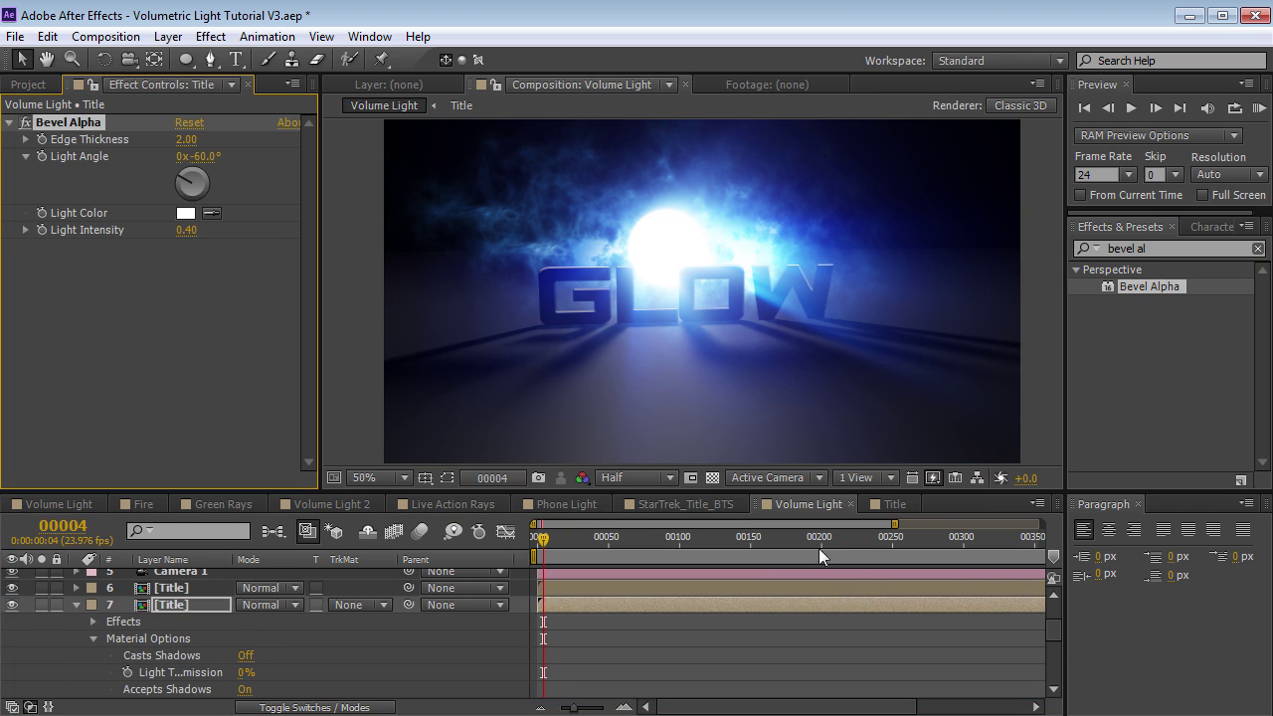
key("period")
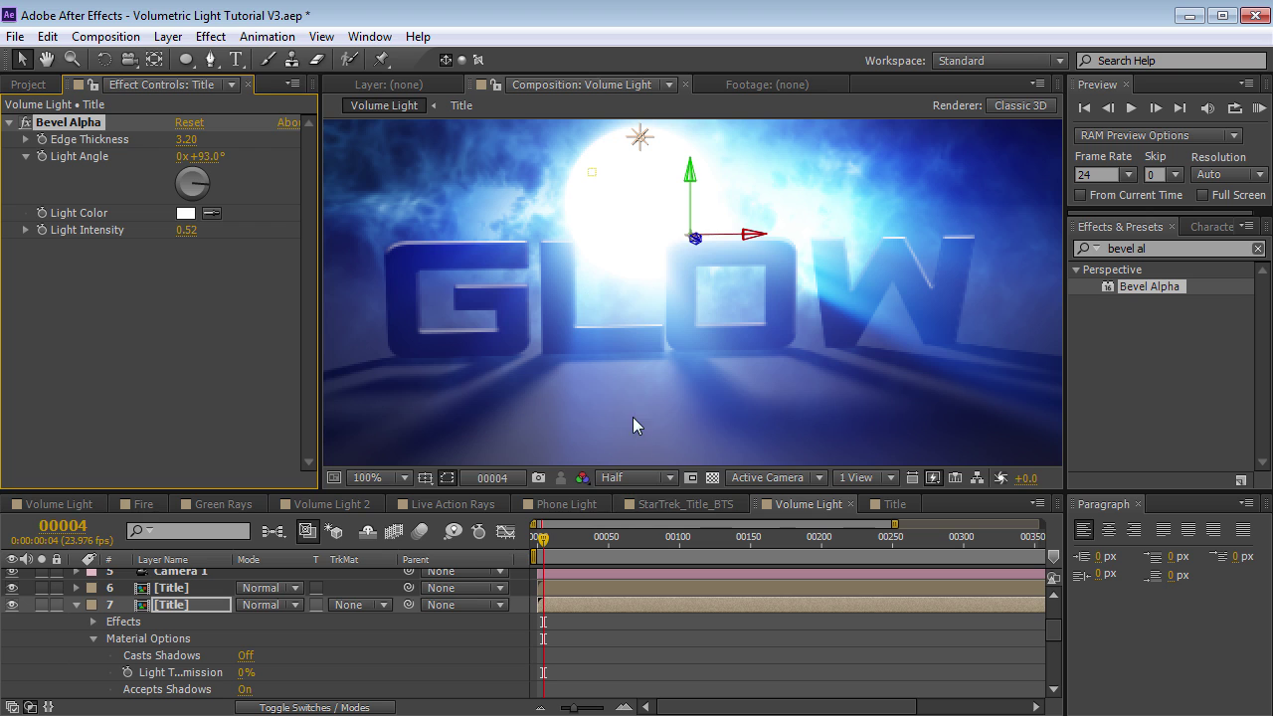
mouse_move(695, 241)
left_mouse_down()
mouse_move(667, 233)
mouse_move(682, 236)
left_mouse_up()
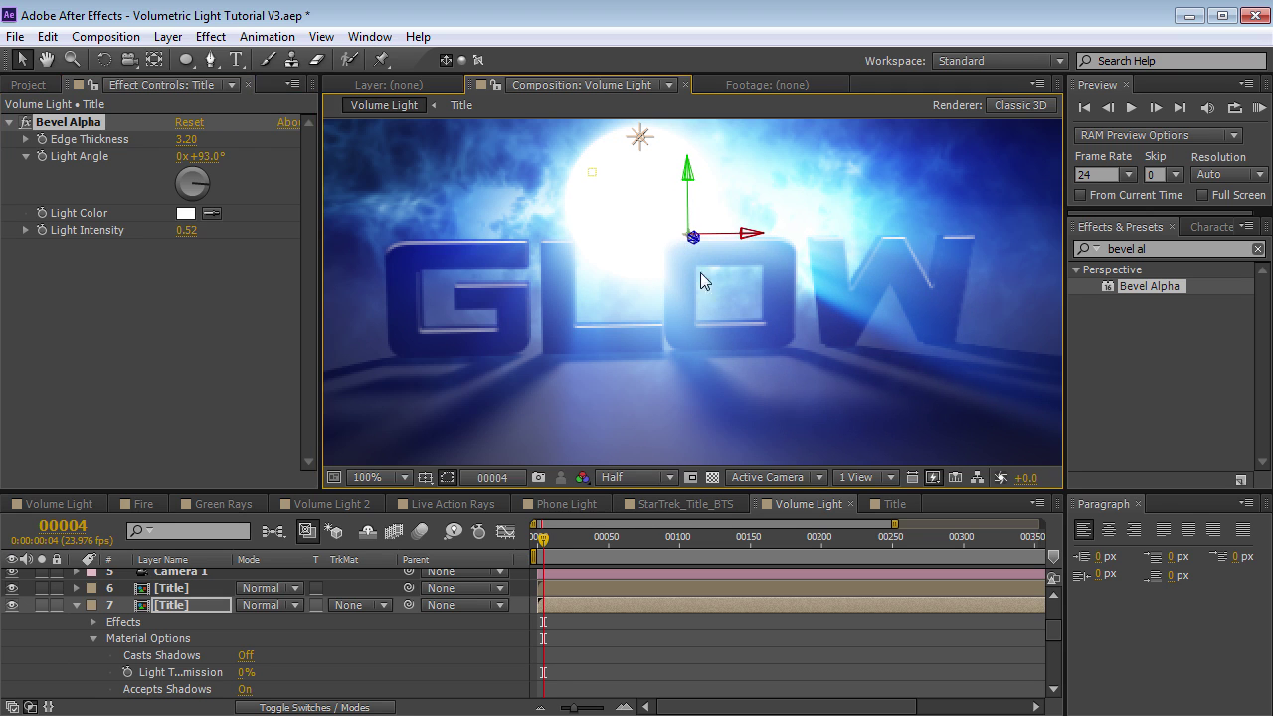
left_click_drag(175, 184, 189, 184)
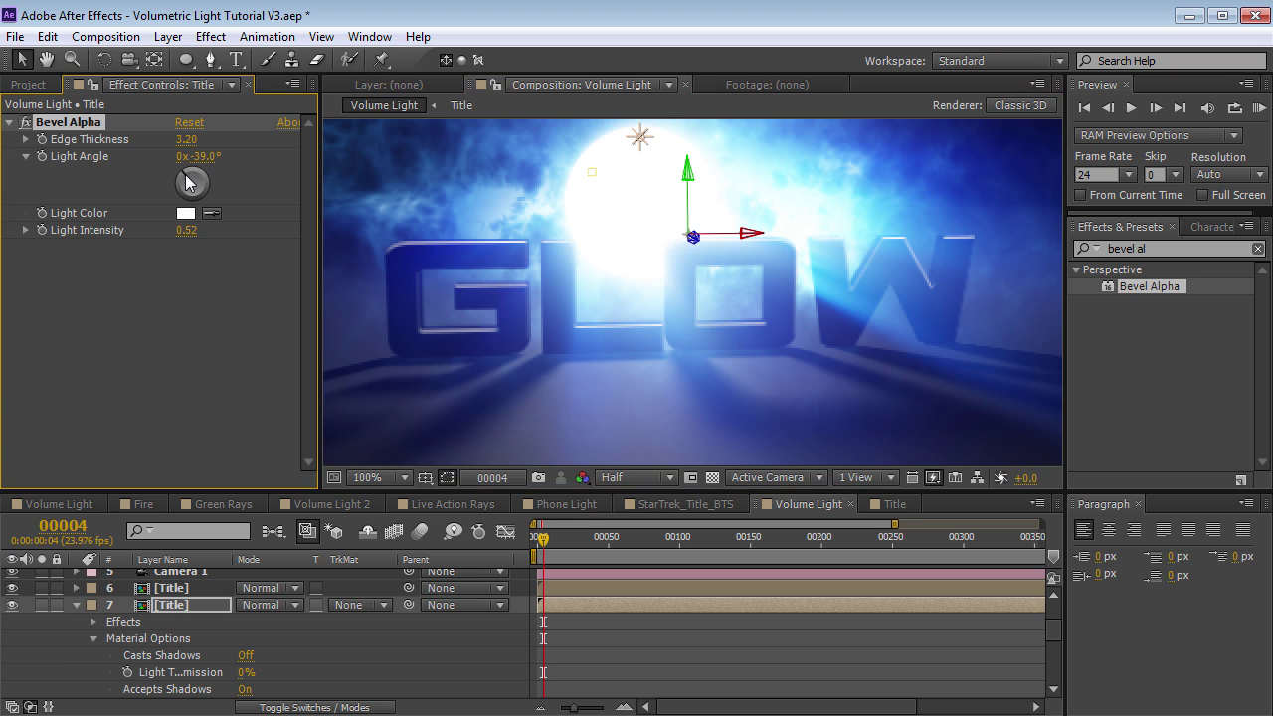
- Turn off Accepts Lights on the same beveled Title copy, collapse its properties and select its Bevel Alpha effect
scroll(302, 649, "down", 1)
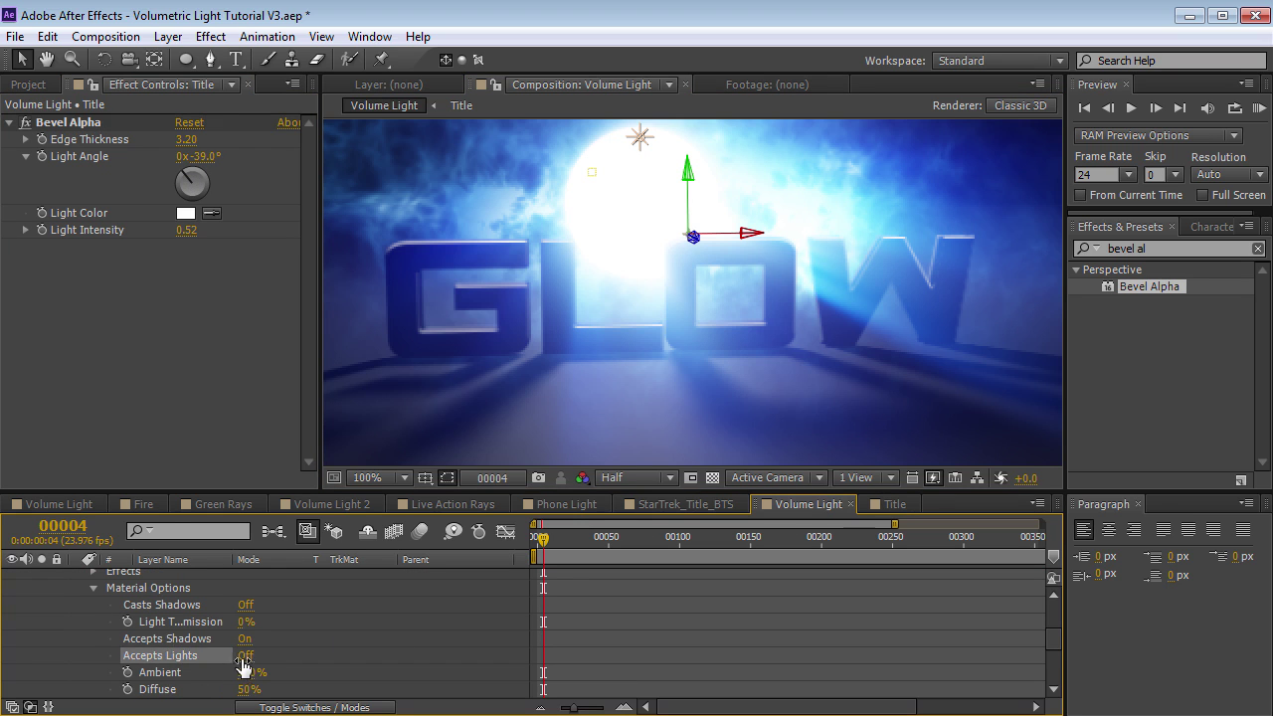
scroll(144, 641, "up", 1)
left_click(78, 604)
left_click(72, 122)
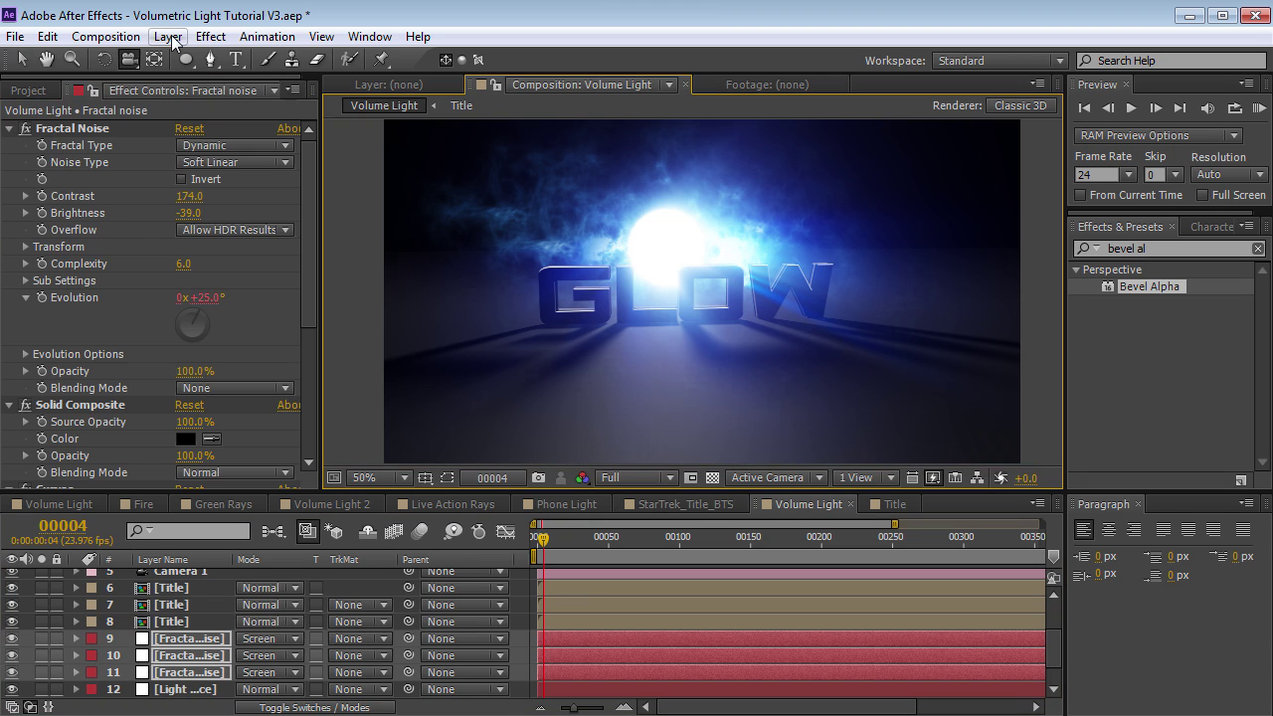
- Add a new adjustment layer at the top of the Volume Light composition and apply the Curves effect to it
left_click(168, 36)
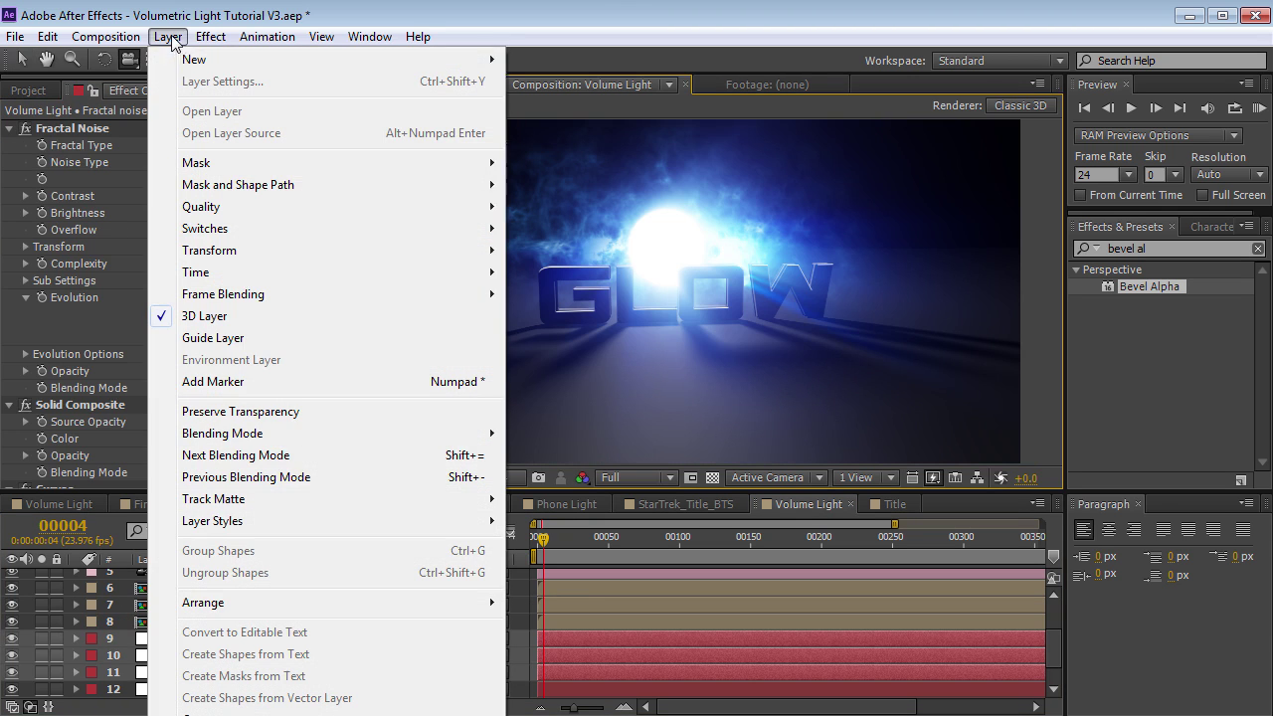
mouse_move(199, 57)
left_click(582, 190)
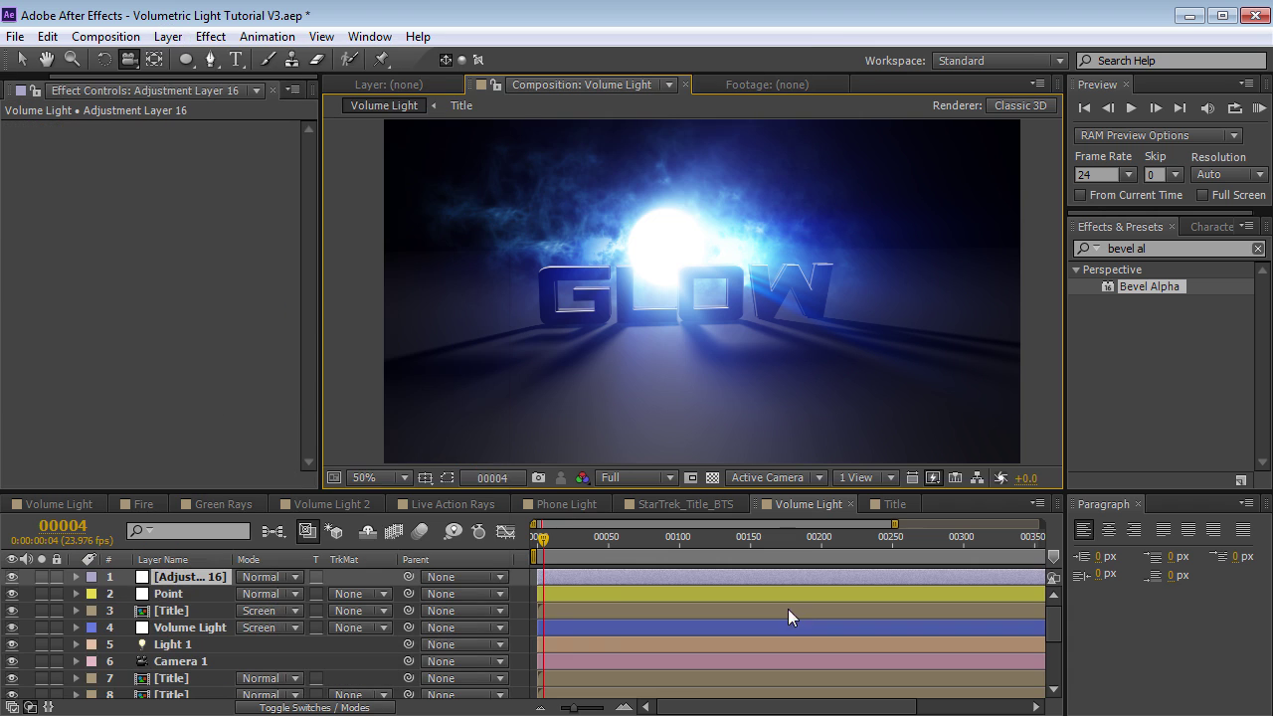
left_click(210, 37)
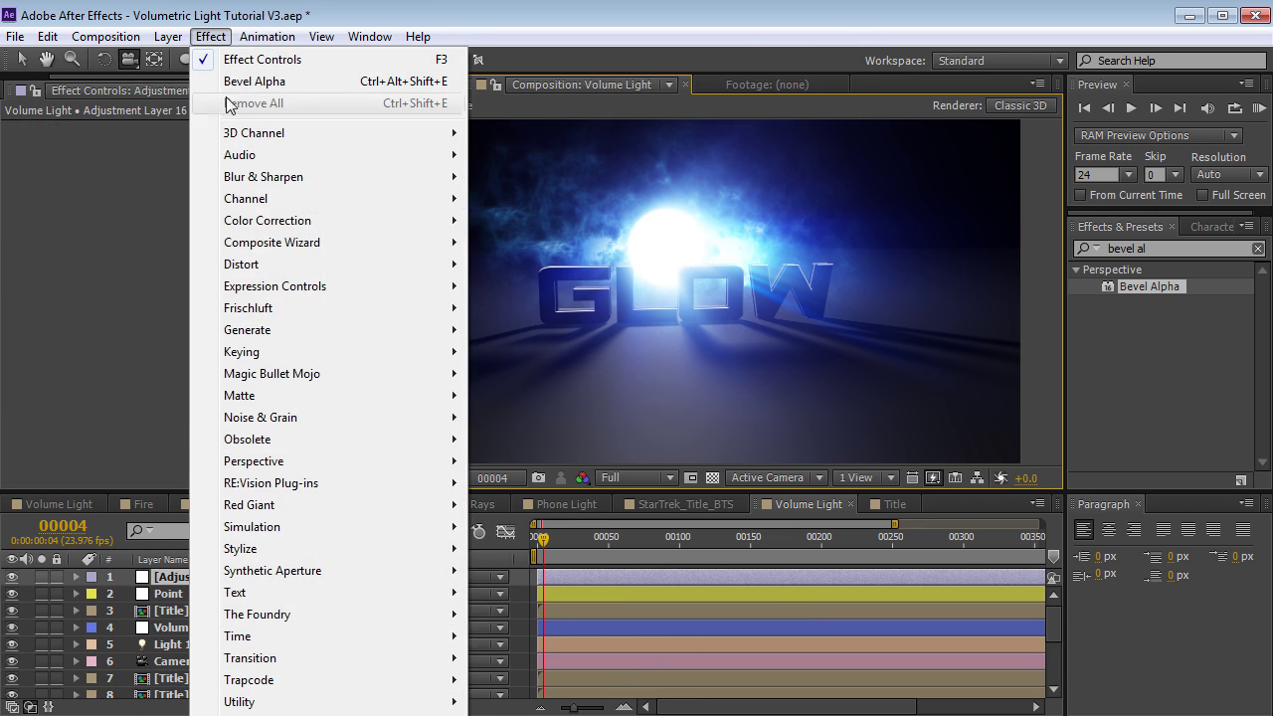
mouse_move(278, 227)
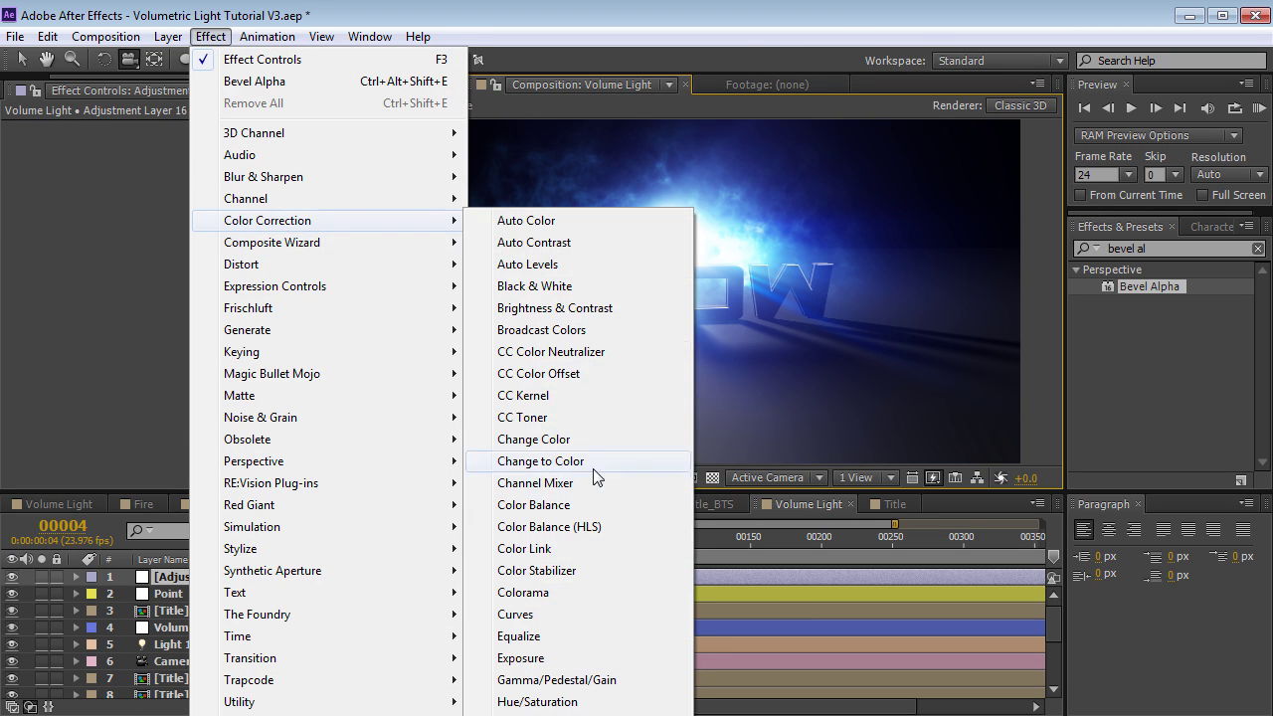
left_click(521, 616)
key("v")
- Adjust the adjustment layer's Curves in individual color channels to grade the scene toward a cooler blue
left_click(236, 145)
left_click(220, 188)
mouse_move(127, 269)
left_mouse_down()
mouse_move(137, 287)
mouse_move(106, 268)
mouse_move(119, 267)
left_mouse_up()
left_click(207, 147)
left_click(221, 232)
- Orbit the camera in the maximized composition view to examine the color-graded title
key("c")
key("grave")
left_click_drag(594, 473, 630, 455)
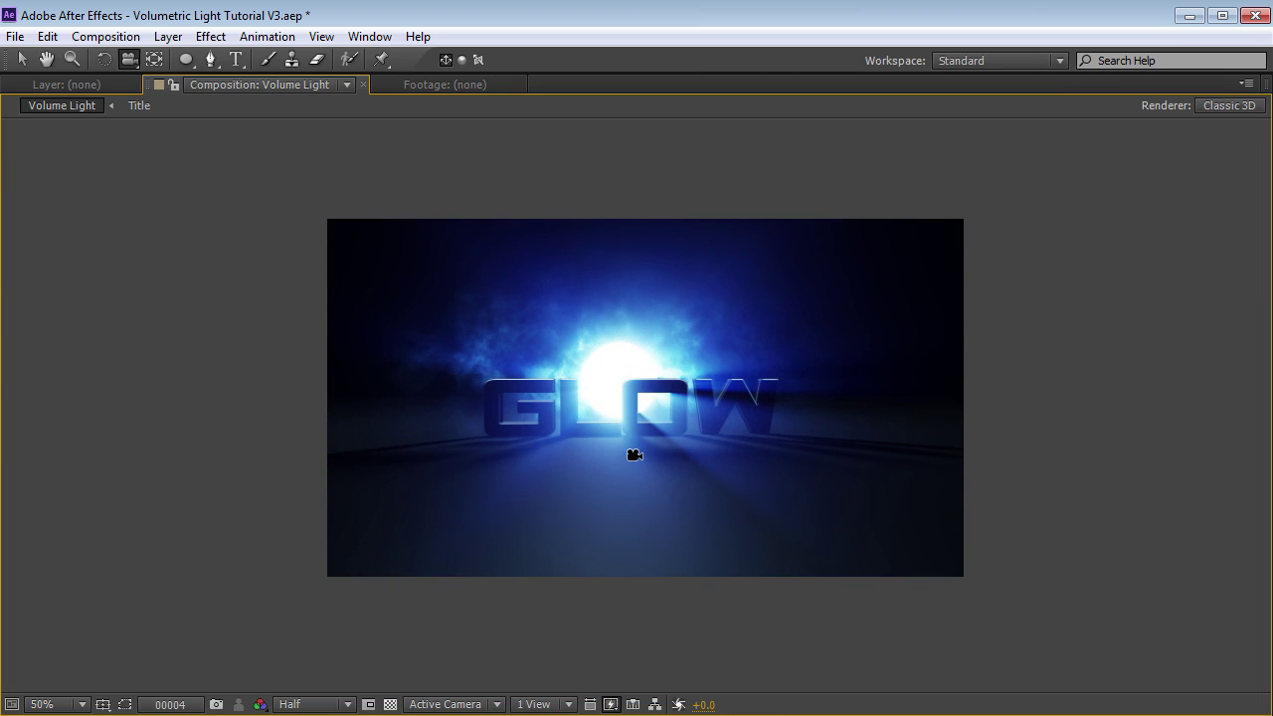
key("grave")
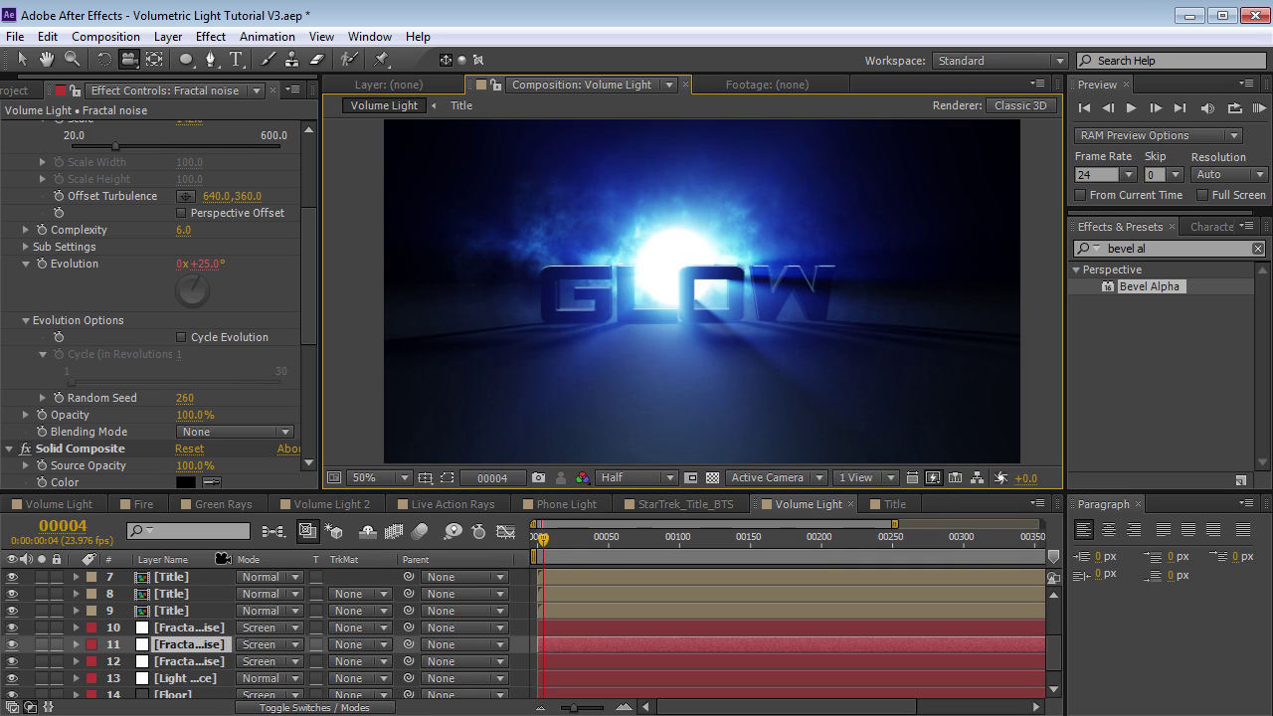
- Shift and shrink the circle of the Light Source layer behind the title, and hide the layer
scroll(184, 668, "down", 1)
left_click(183, 657)
left_click(41, 656)
left_click(40, 657)
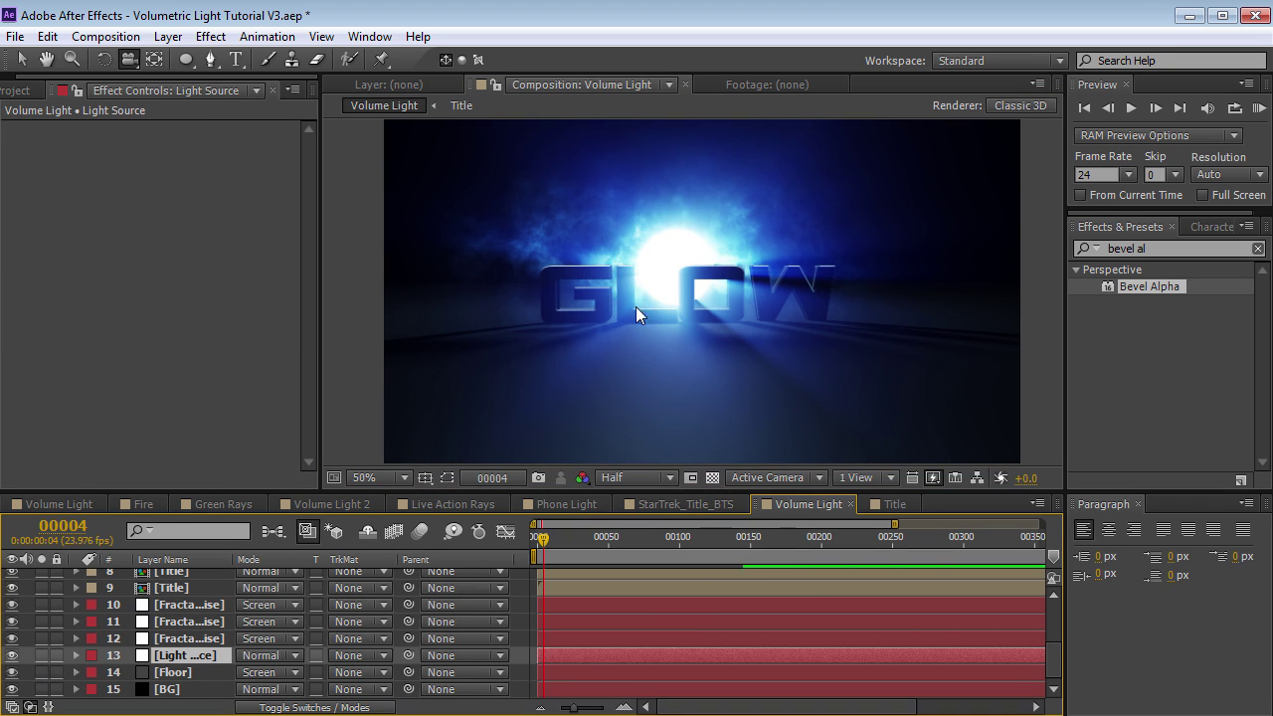
key("v")
left_click_drag(668, 299, 678, 302)
left_click_drag(725, 239, 713, 245)
left_click(12, 656)
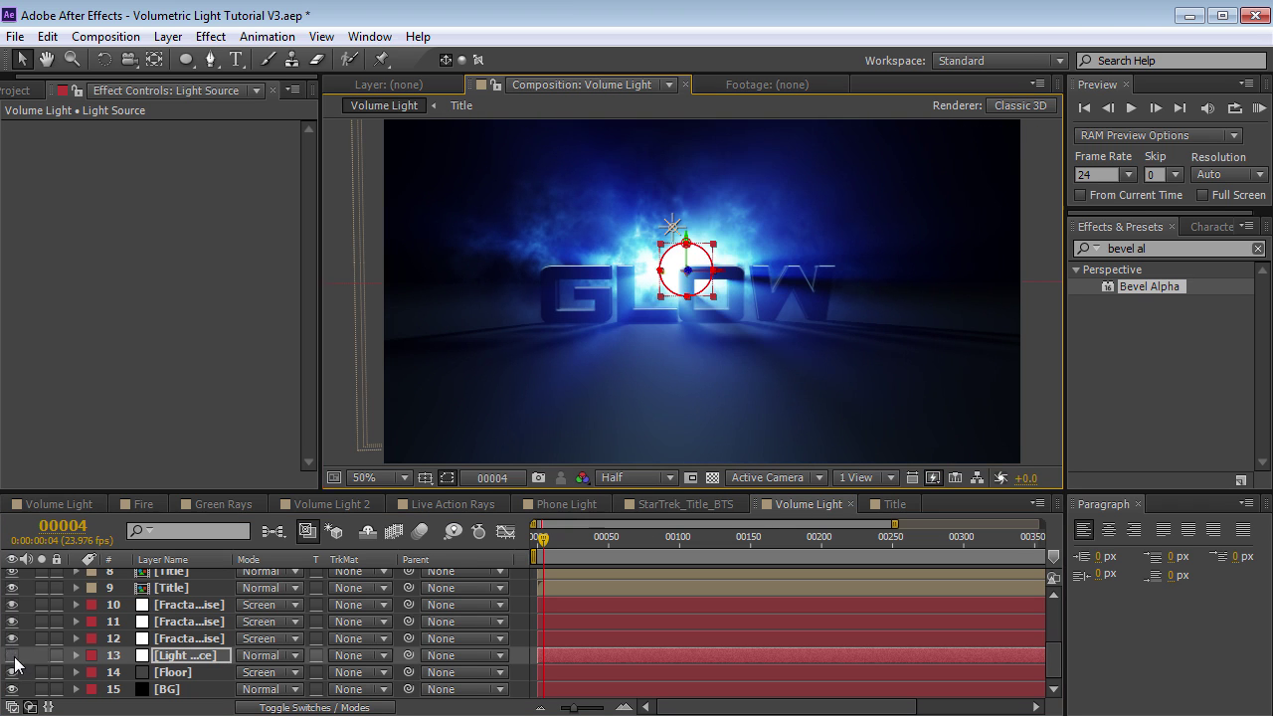
- Try enlarging the elliptical mask of the lowest Fractal Noise layer so its smoke acts as the light source
key("ctrl+Up")
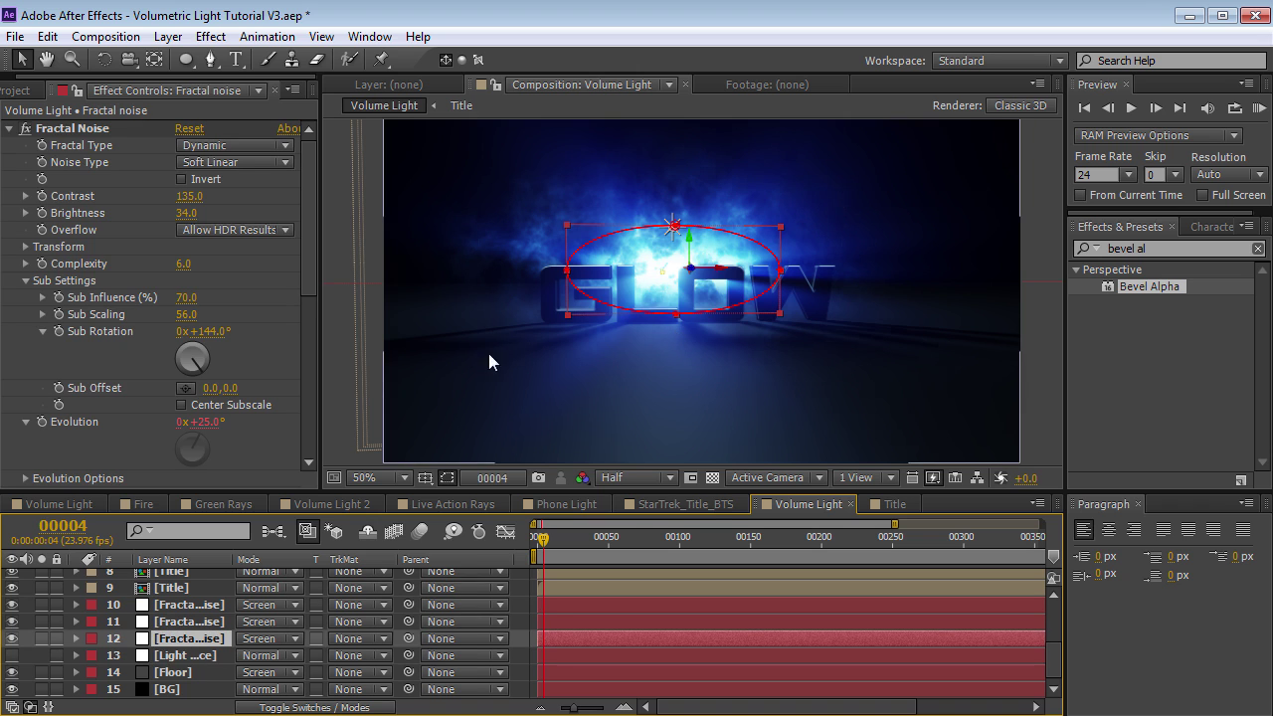
left_click_drag(780, 315, 814, 340)
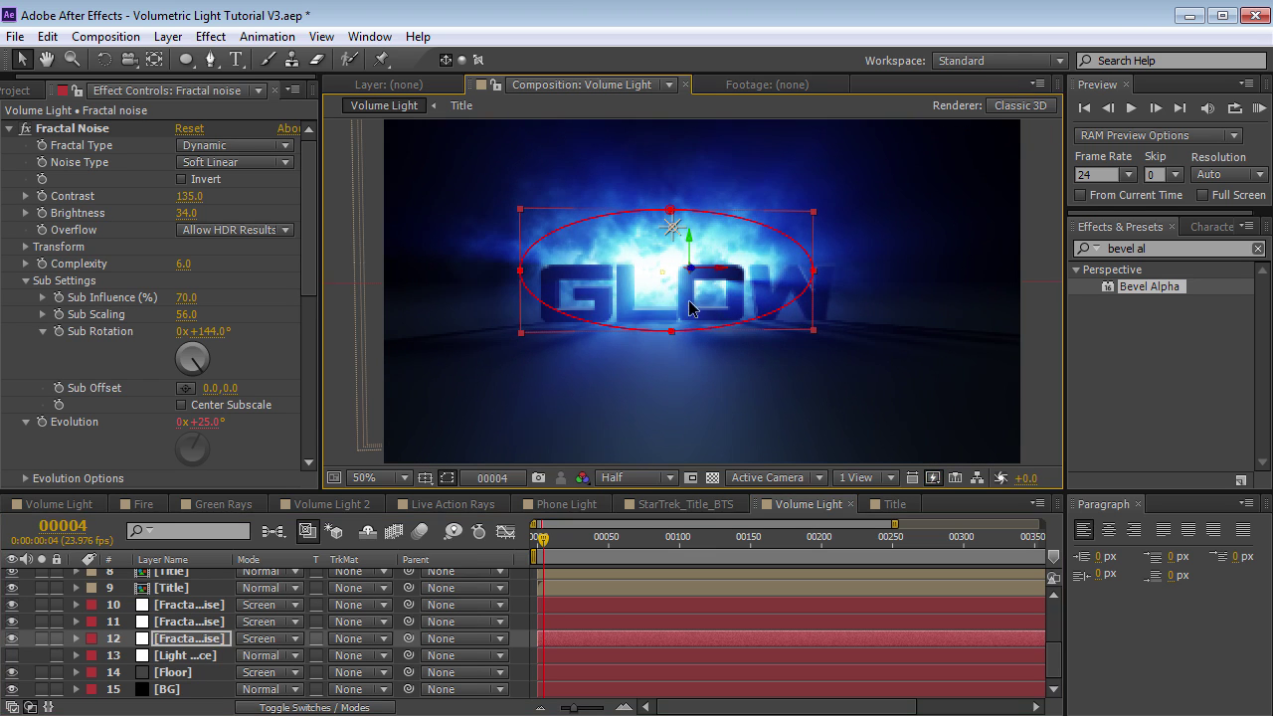
key("c")
left_click_drag(651, 318, 707, 316)
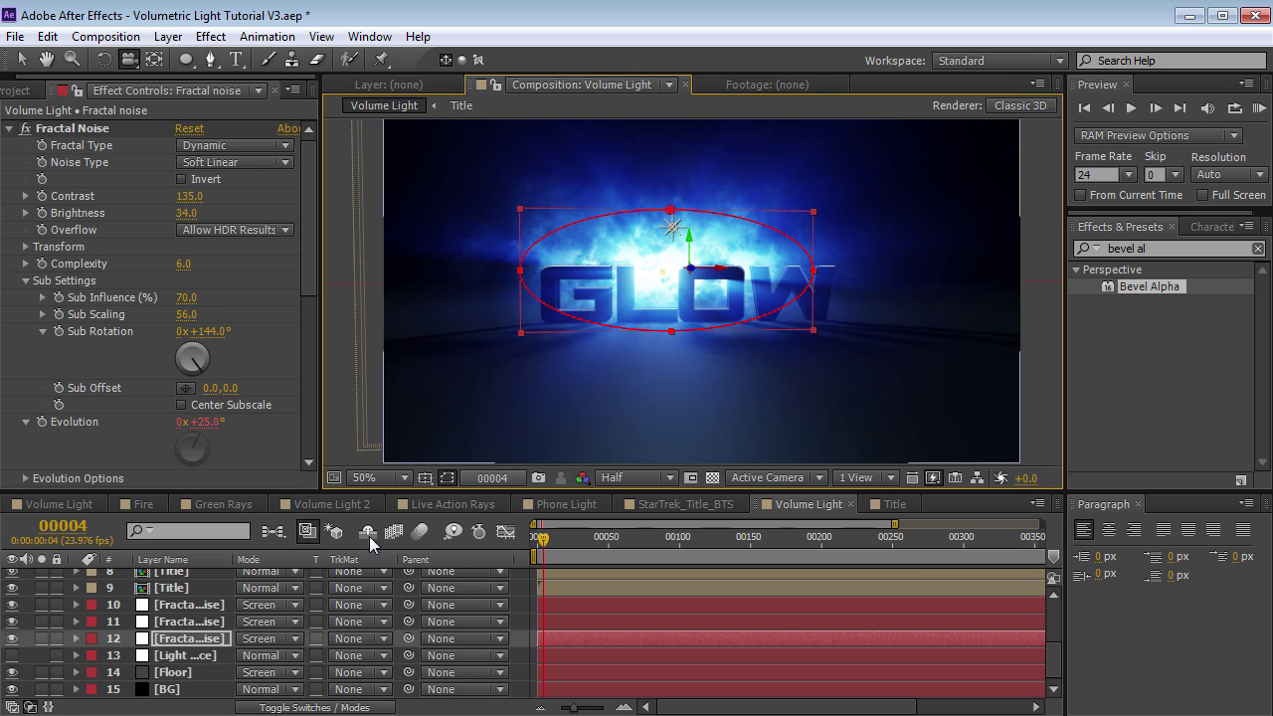
- Duplicate the Light Source layer twice and spread the circles out behind the G, the O and the W
left_click(169, 656)
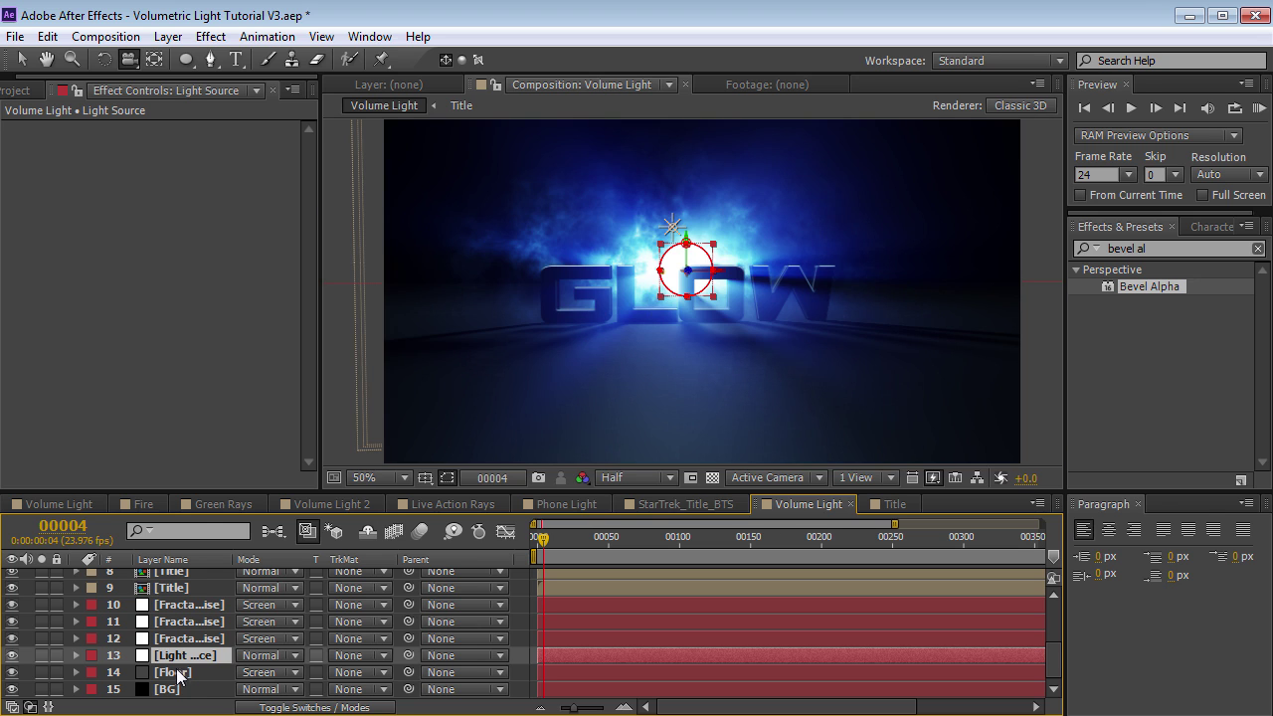
key("v")
key("ctrl+d")
left_click_drag(680, 289, 819, 296)
key("ctrl+d")
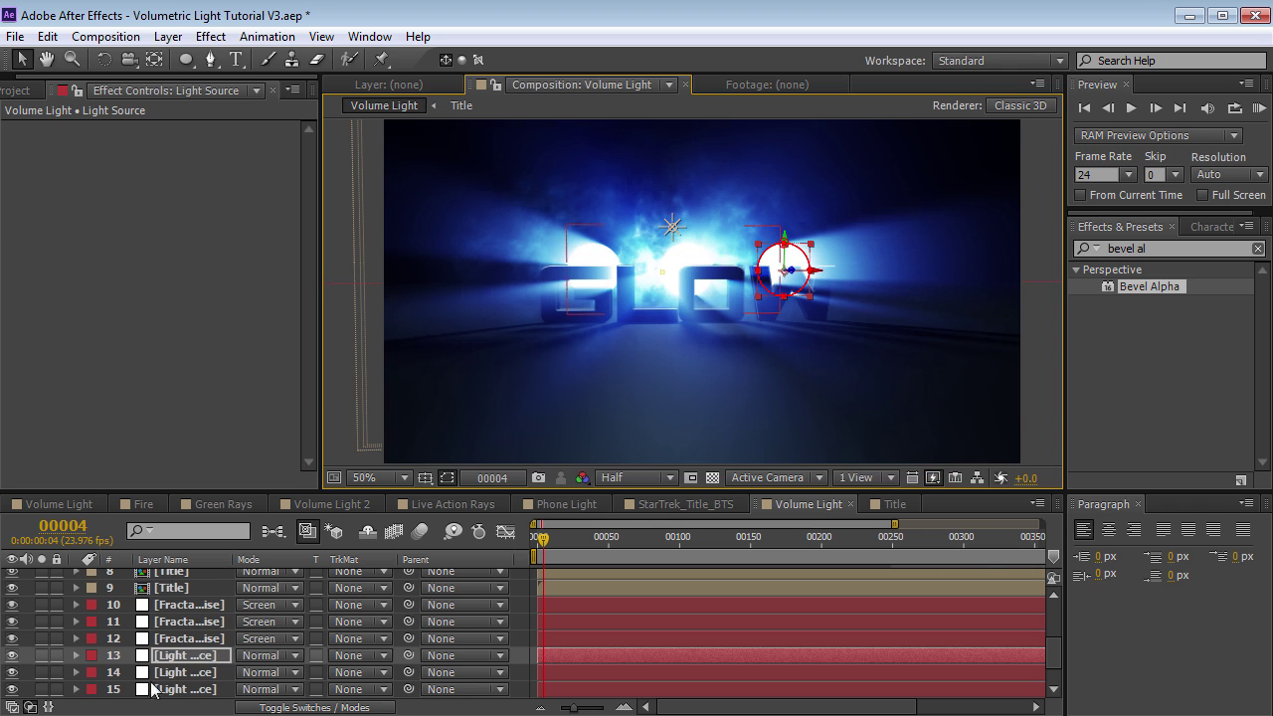
- Select the three Light Source layers, lower them together behind the title letters and orbit the camera around the scene
left_click(191, 692, "shift")
left_click_drag(704, 261, 701, 277)
key("c")
left_click_drag(704, 338, 632, 330)
- Solo the topmost Light Source layer to view its circle alone, and turn the solo off again
left_click(181, 654)
left_click(176, 655)
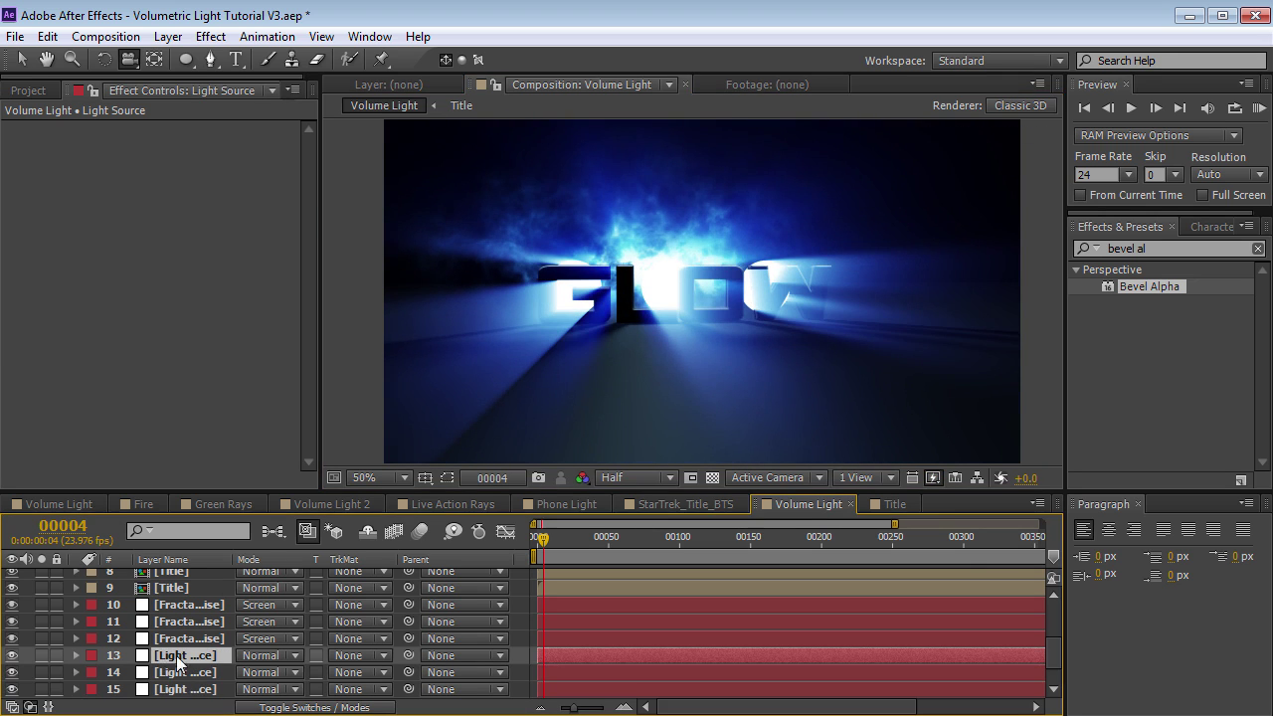
left_click(41, 655)
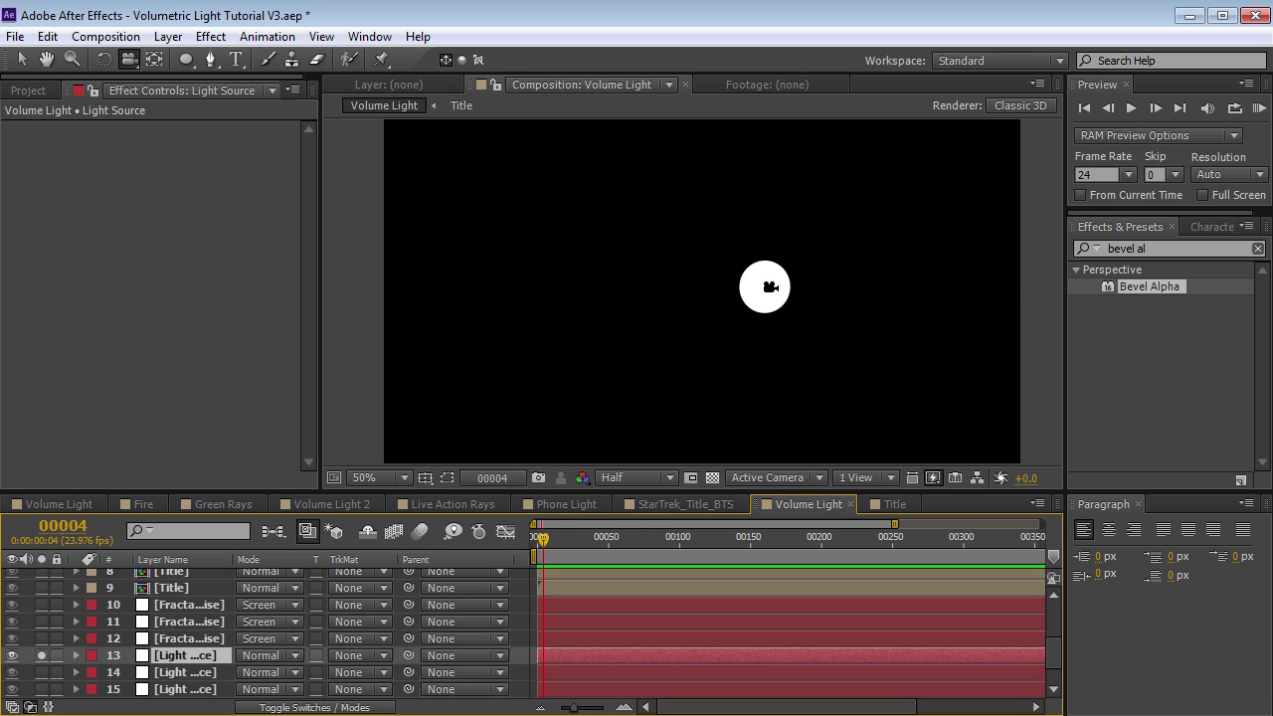
left_click(40, 655)
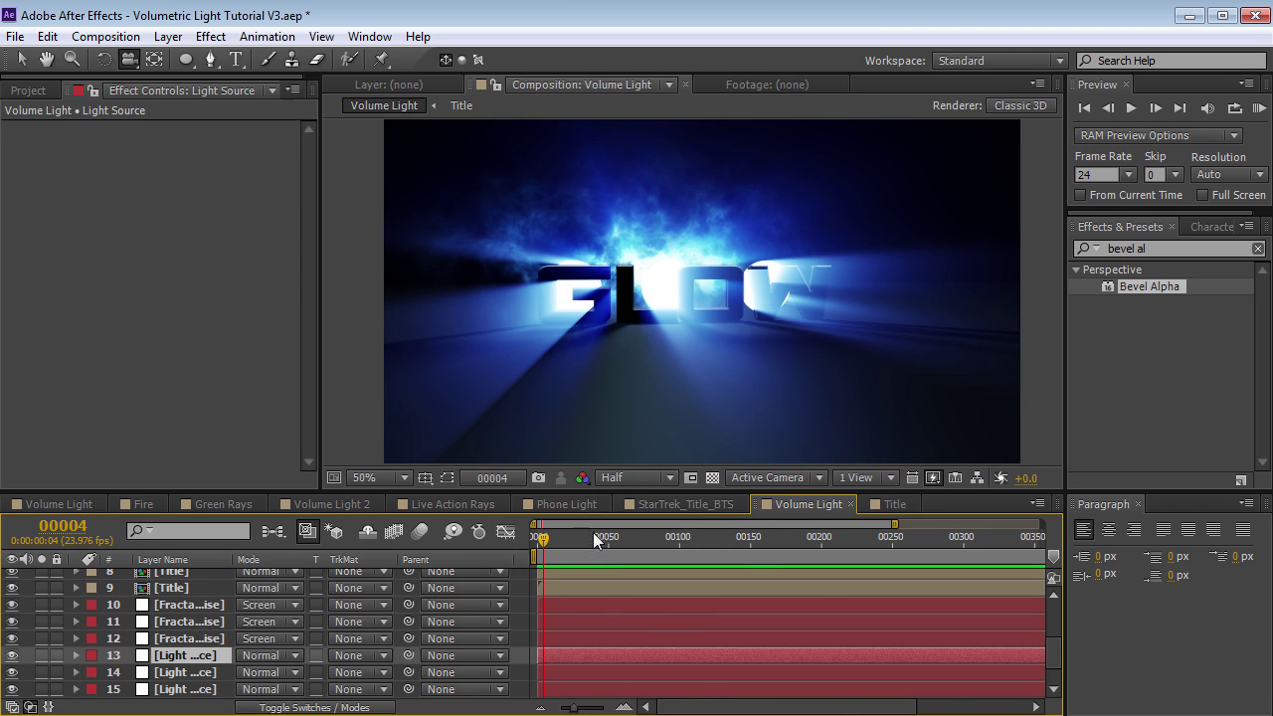
- Open the Phone Light composition at frame 21 and examine the second and third Pre-comp 2 layers soloed at Full resolution
left_click(569, 507)
left_click_drag(803, 540, 842, 540)
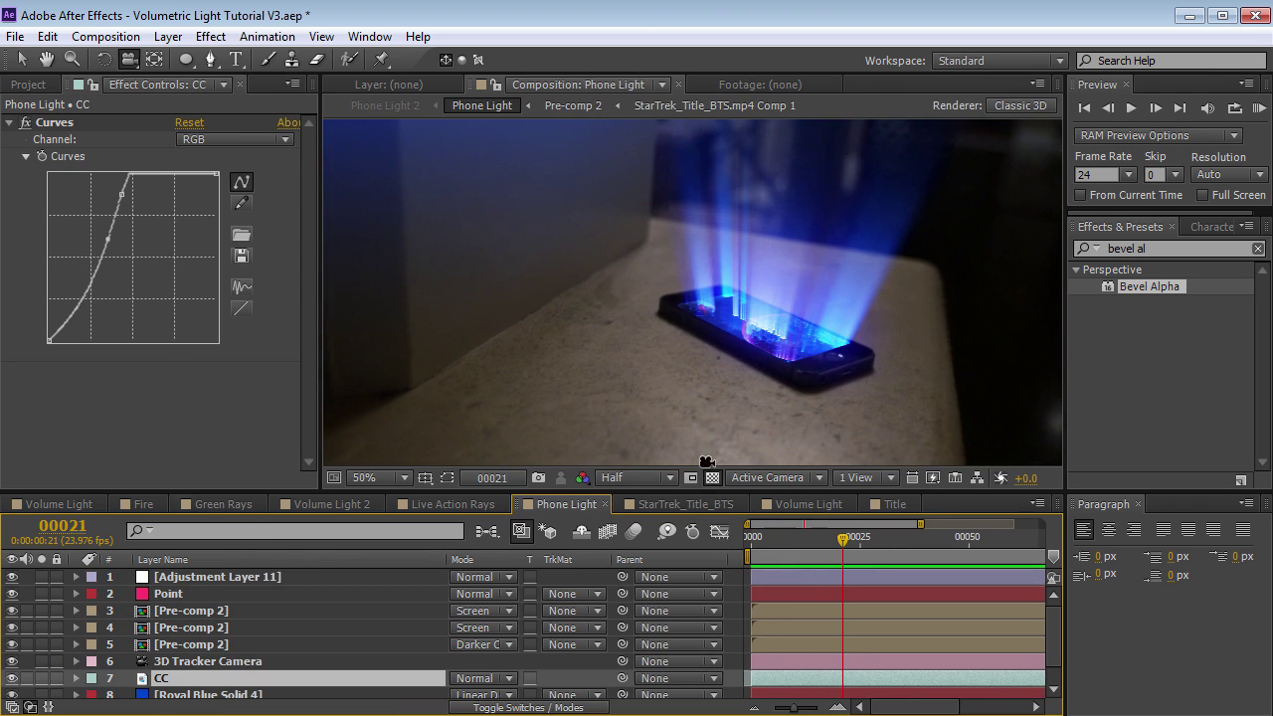
left_click(41, 627)
left_click(42, 643)
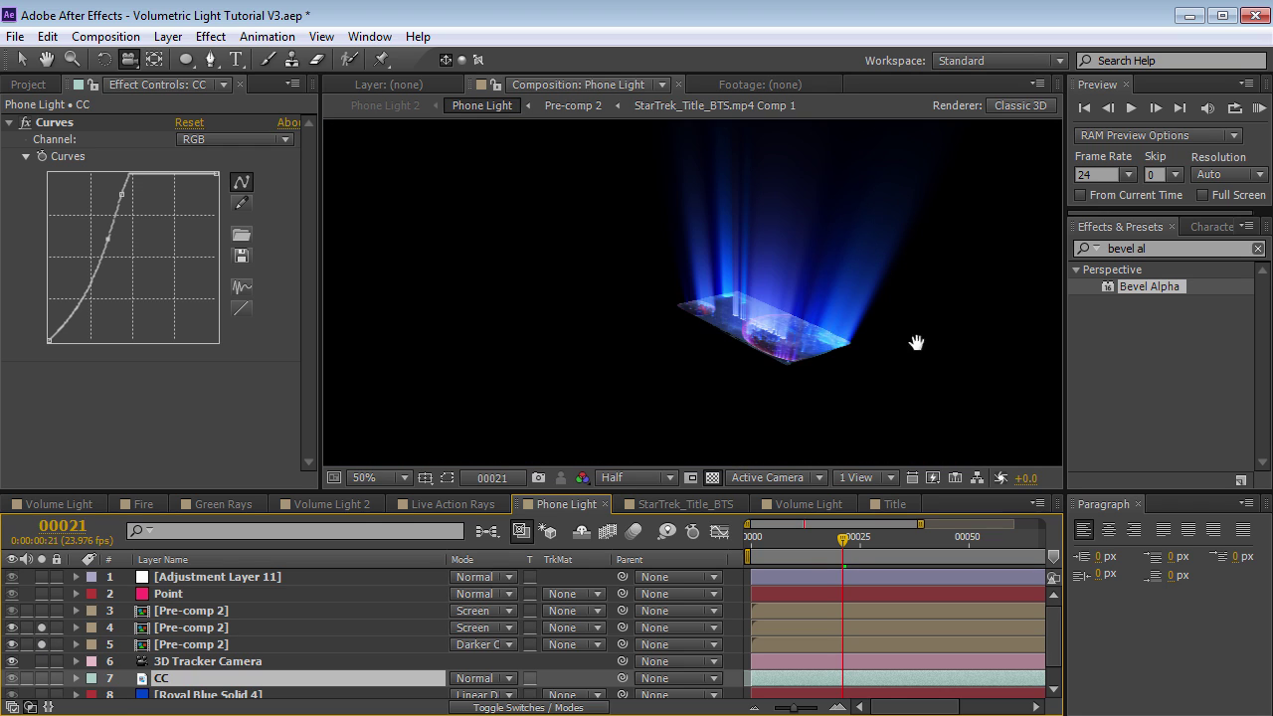
scroll(900, 368, "up", 2)
left_click(622, 477)
left_click(621, 461)
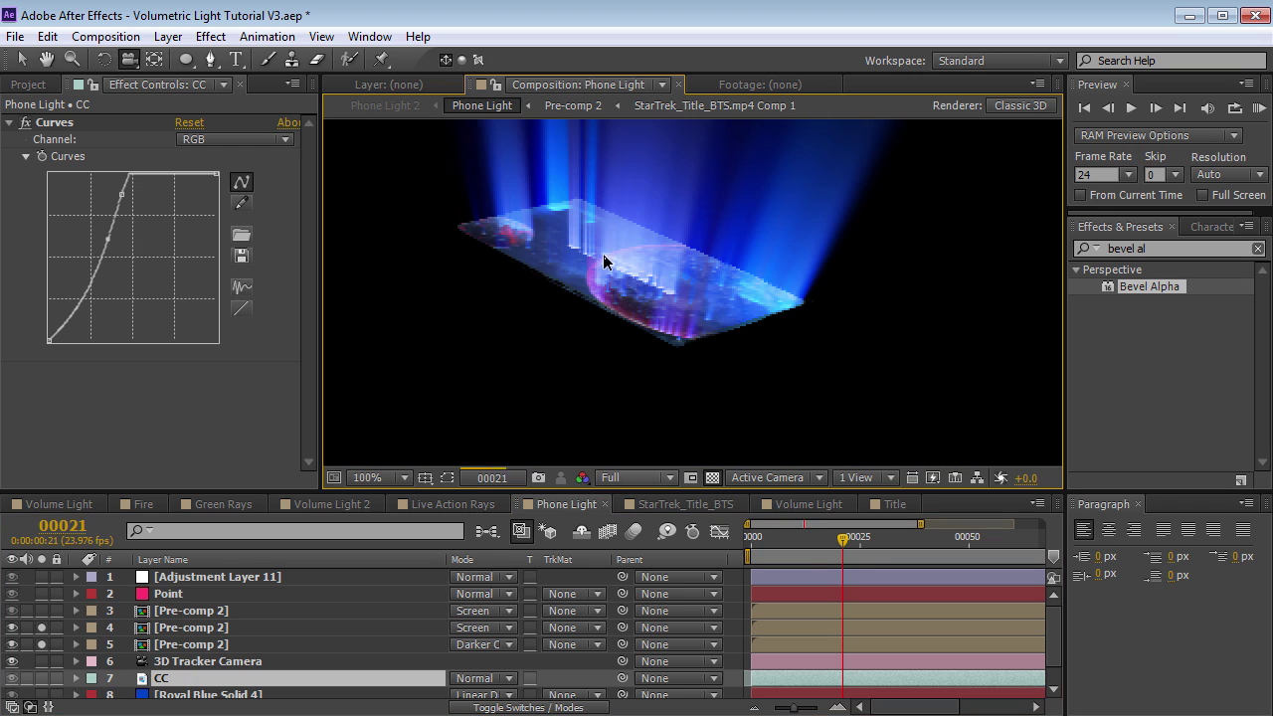
- View the phone's light rays at frame 40, unsolo the Pre-comp 2 layers and scrub the full shot to frame 72
left_click_drag(844, 539, 925, 554)
left_click(41, 627)
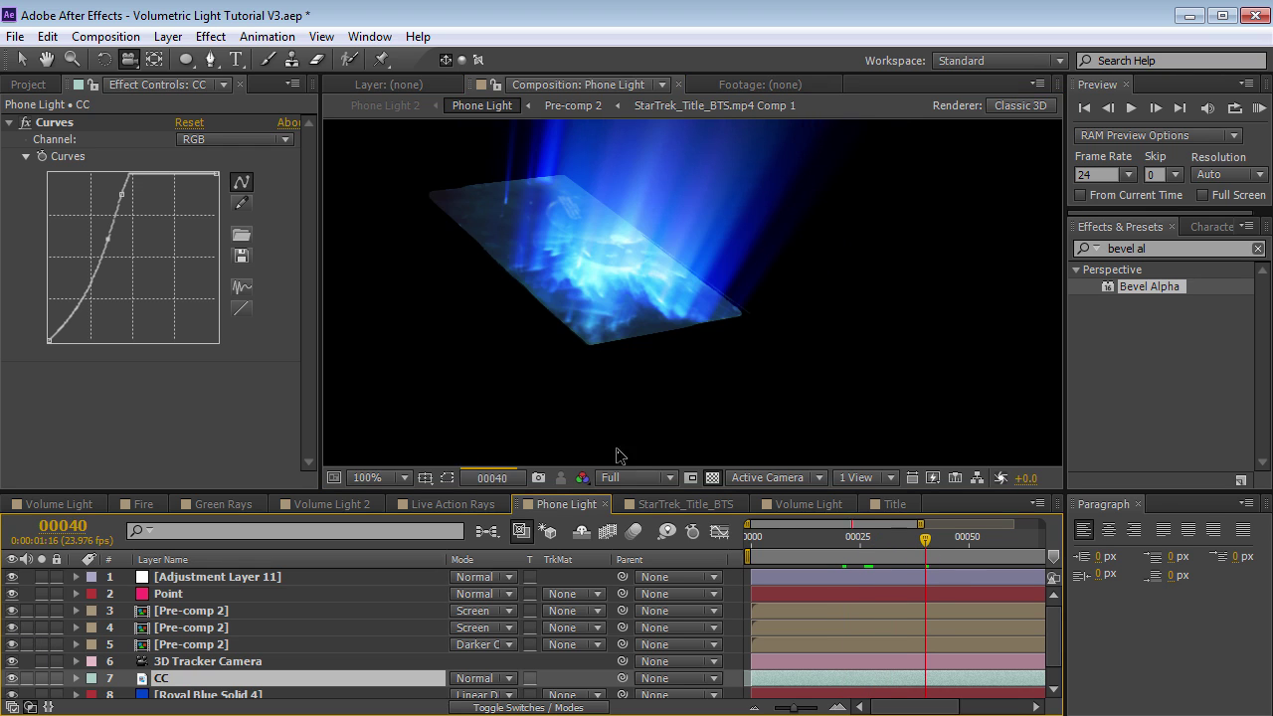
scroll(685, 309, "down", 1)
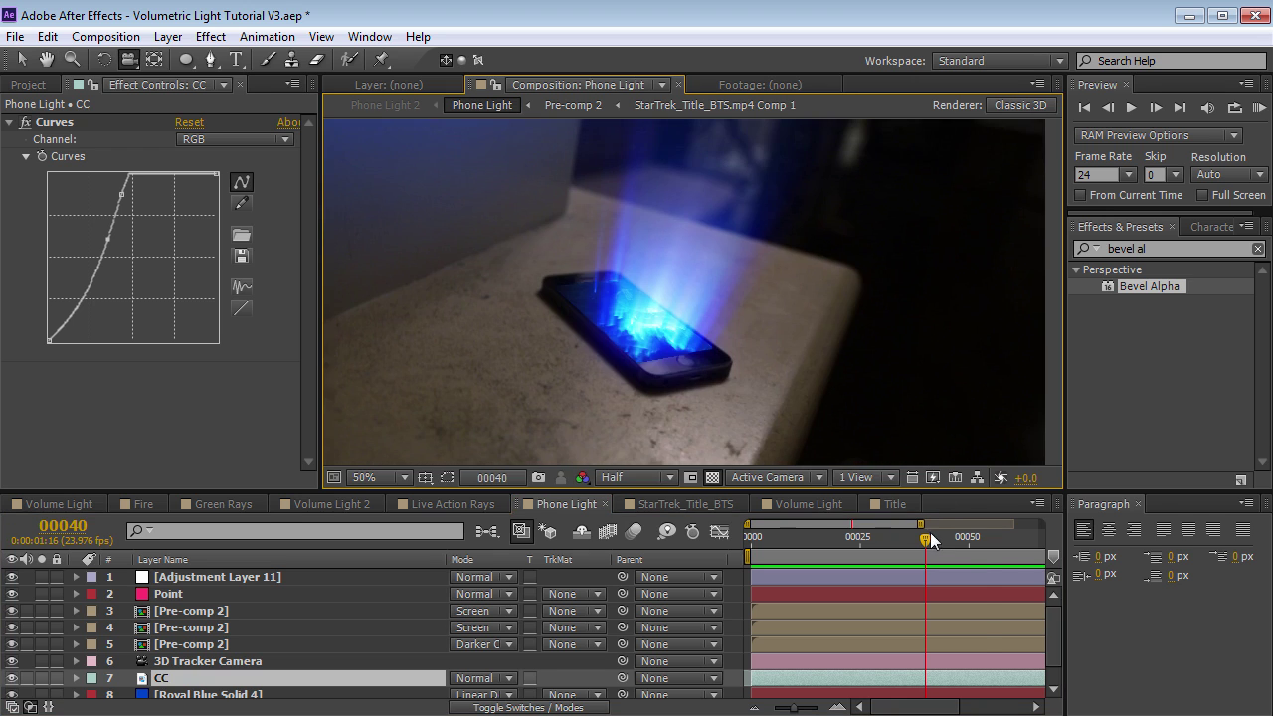
left_click_drag(928, 538, 986, 544)
scroll(985, 543, "down", 3)
left_click_drag(885, 538, 933, 544)
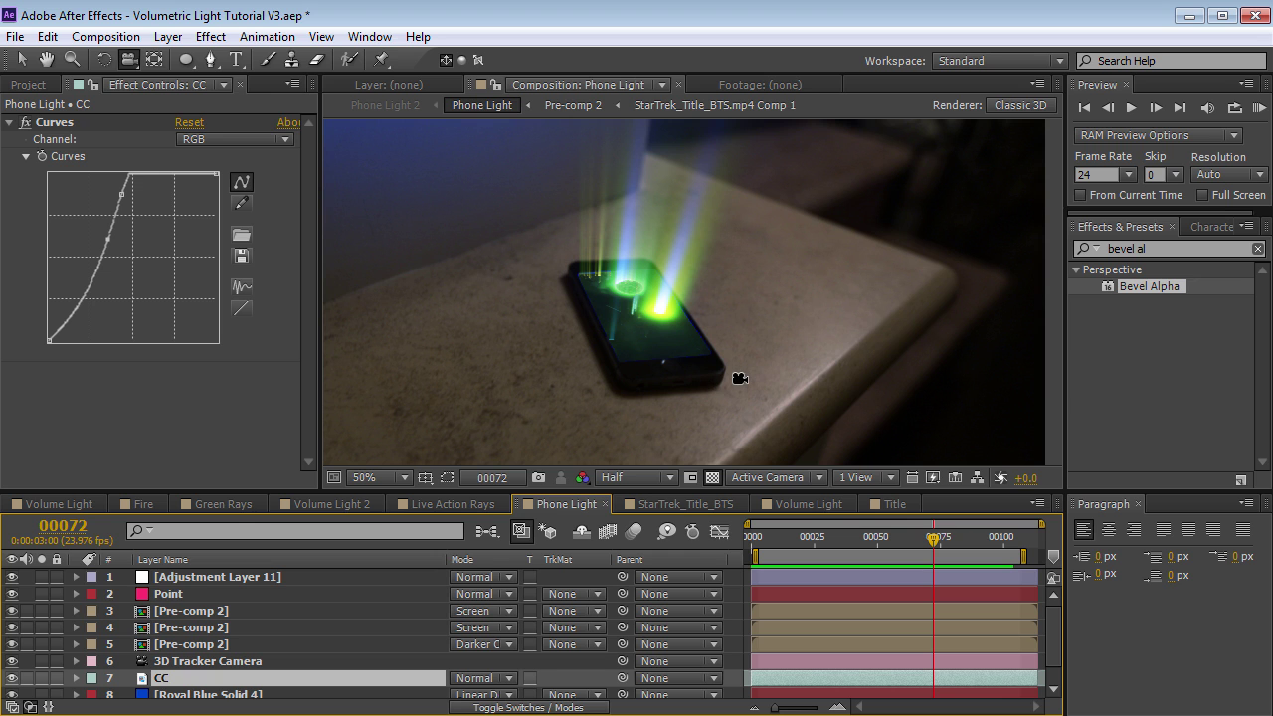
- Return to the Volume Light composition, orbit the camera around the GLOW title and solo the topmost Light Source layer briefly
left_click(808, 504)
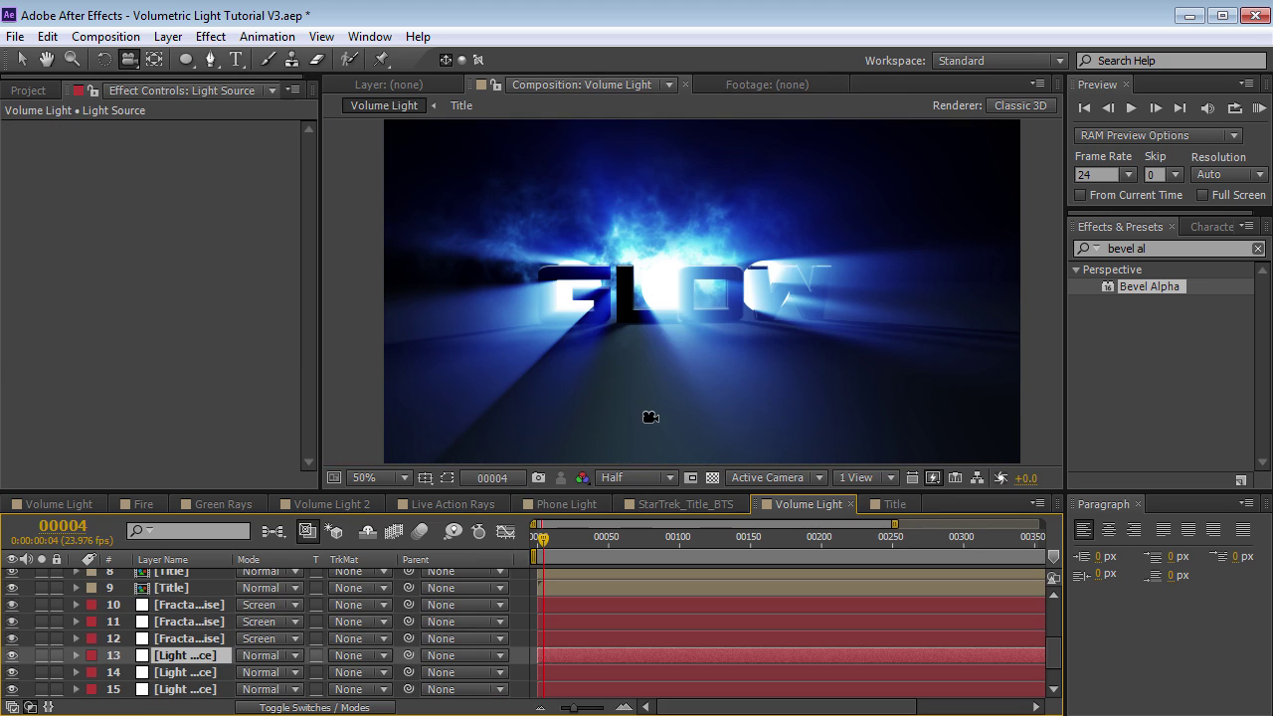
left_click_drag(760, 392, 619, 348)
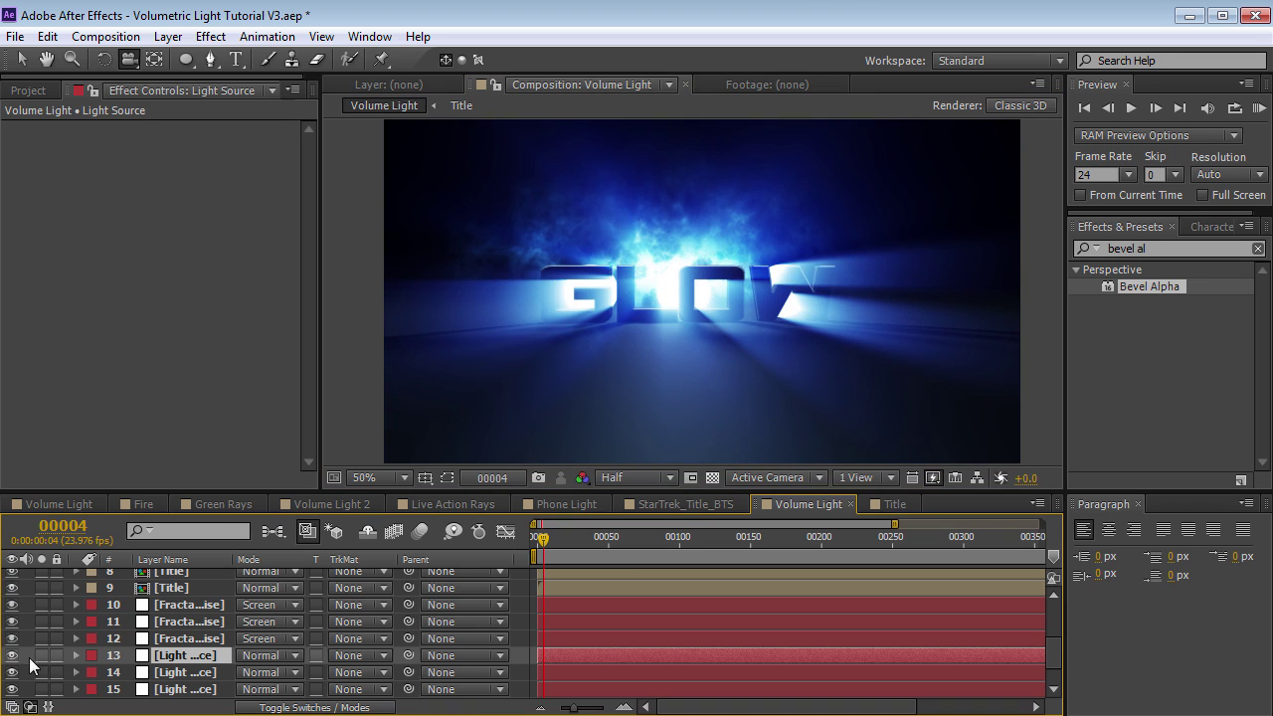
left_click(41, 655)
left_click(41, 655)
- Hide the Light Source layers 13 and 14 and solo the Light Source on layer 15
left_click_drag(16, 658, 13, 672)
left_click(194, 689)
left_click(41, 689)
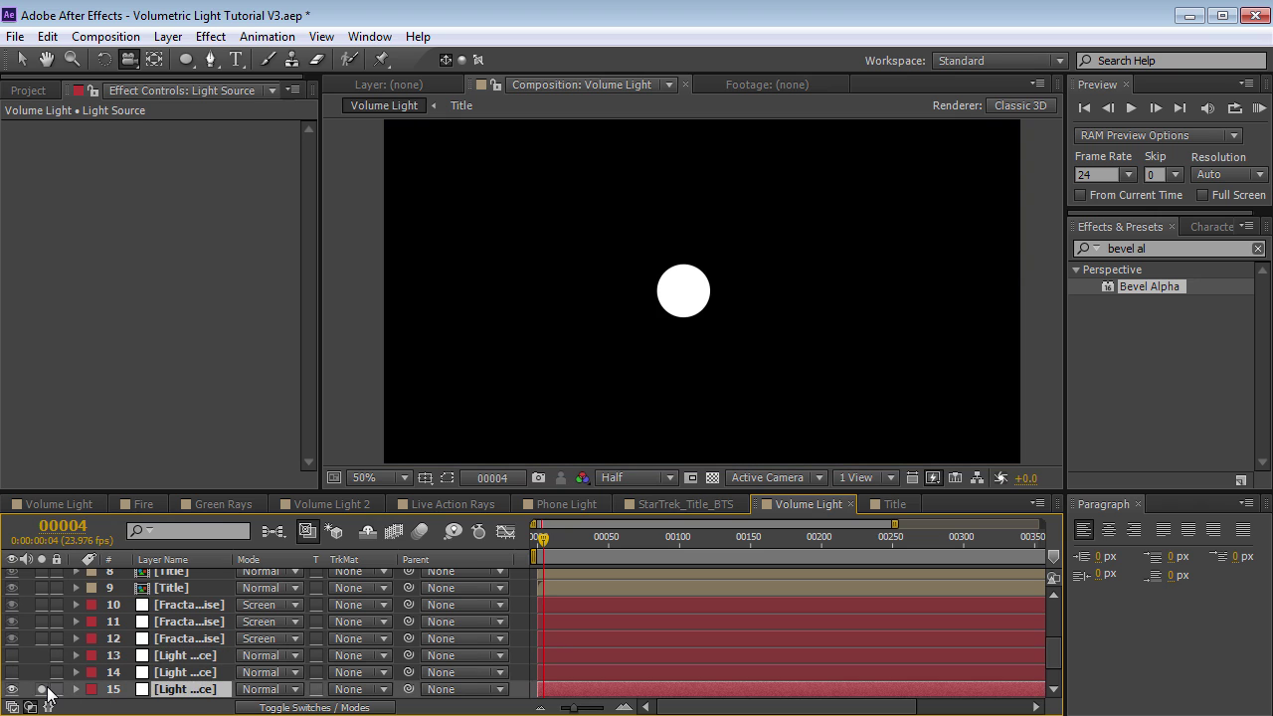
- Scale the soloed Light Source circle to 126.6%
key("period")
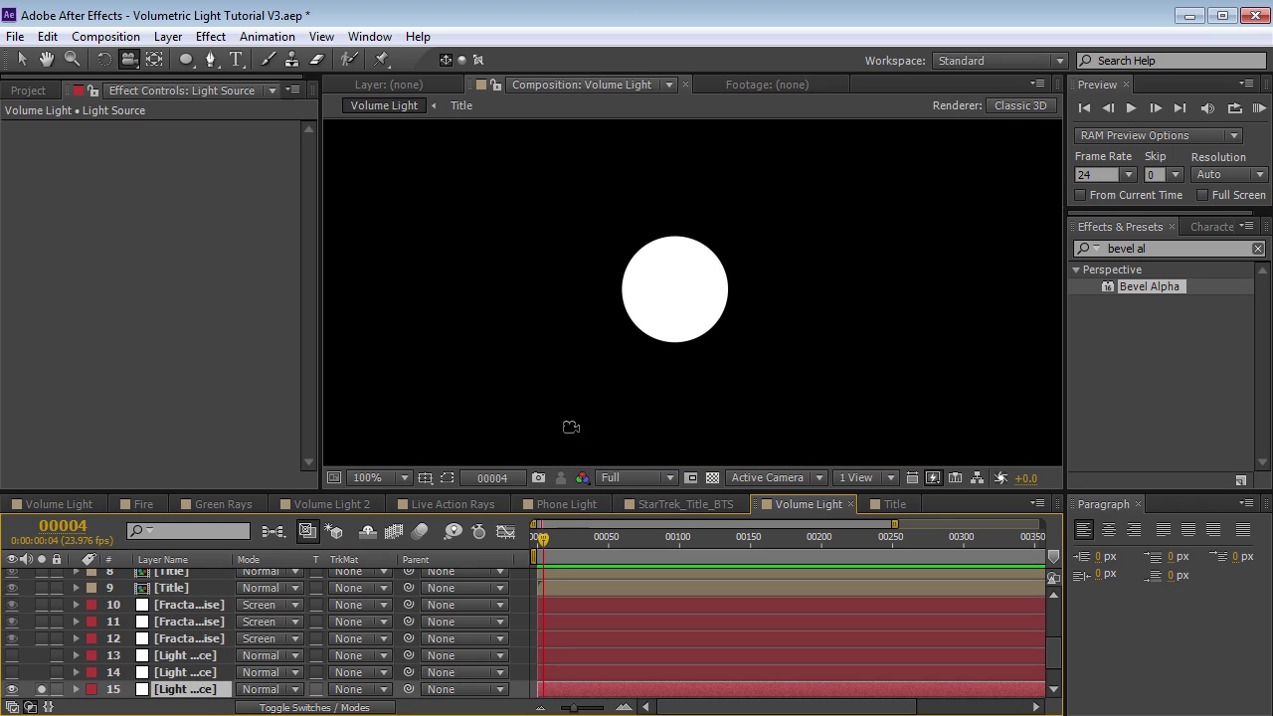
key("s")
left_click_drag(301, 656, 336, 648)
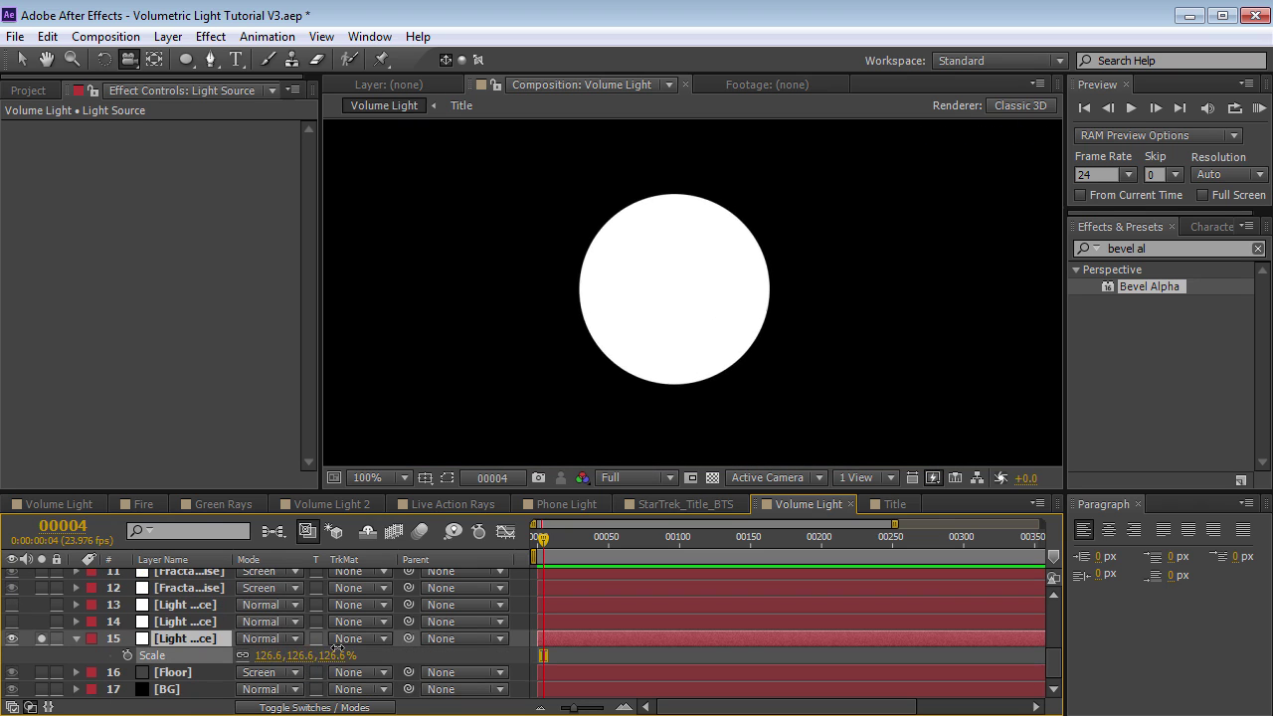
- Draw a closed bat-shaped mask with curved wings, pointed ears and a scalloped lower edge inside the white circle using the Pen tool
left_click(209, 60)
scroll(650, 338, "up", 2)
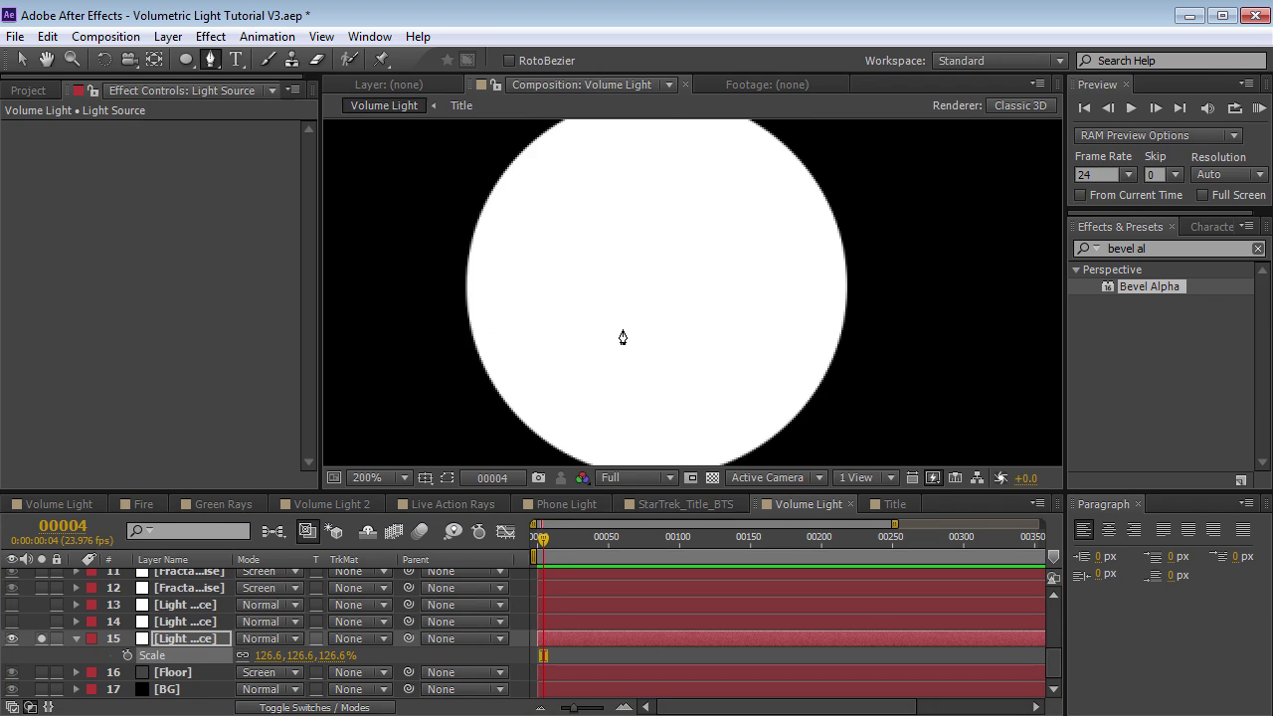
key("grave")
left_click(453, 244)
left_click_drag(389, 371, 385, 422)
left_click(440, 544)
left_click(502, 585)
left_click_drag(471, 491, 506, 464)
left_click(525, 523)
left_click_drag(590, 479, 610, 592)
left_click(606, 608)
left_click_drag(655, 461, 688, 509)
left_click(678, 526)
left_click_drag(710, 451, 799, 532)
left_click(709, 577)
left_click_drag(800, 344, 730, 204)
left_click(706, 229)
left_click_drag(717, 333, 668, 372)
left_click(625, 323)
left_click(613, 238)
left_click_drag(556, 306, 537, 335)
left_click_drag(441, 318, 431, 377)
left_click(453, 242)
- Refine the bat mask by repositioning the points along its ears, wings and outer edges
key("v")
left_click_drag(556, 305, 552, 305)
left_click_drag(560, 224, 558, 224)
left_click_drag(580, 266, 586, 263)
left_click_drag(551, 305, 541, 305)
left_click_drag(612, 239, 618, 221)
left_click(800, 344)
left_click_drag(731, 204, 761, 238)
left_click_drag(441, 318, 446, 316)
left_click_drag(436, 376, 442, 372)
left_click(642, 423)
key("grave")
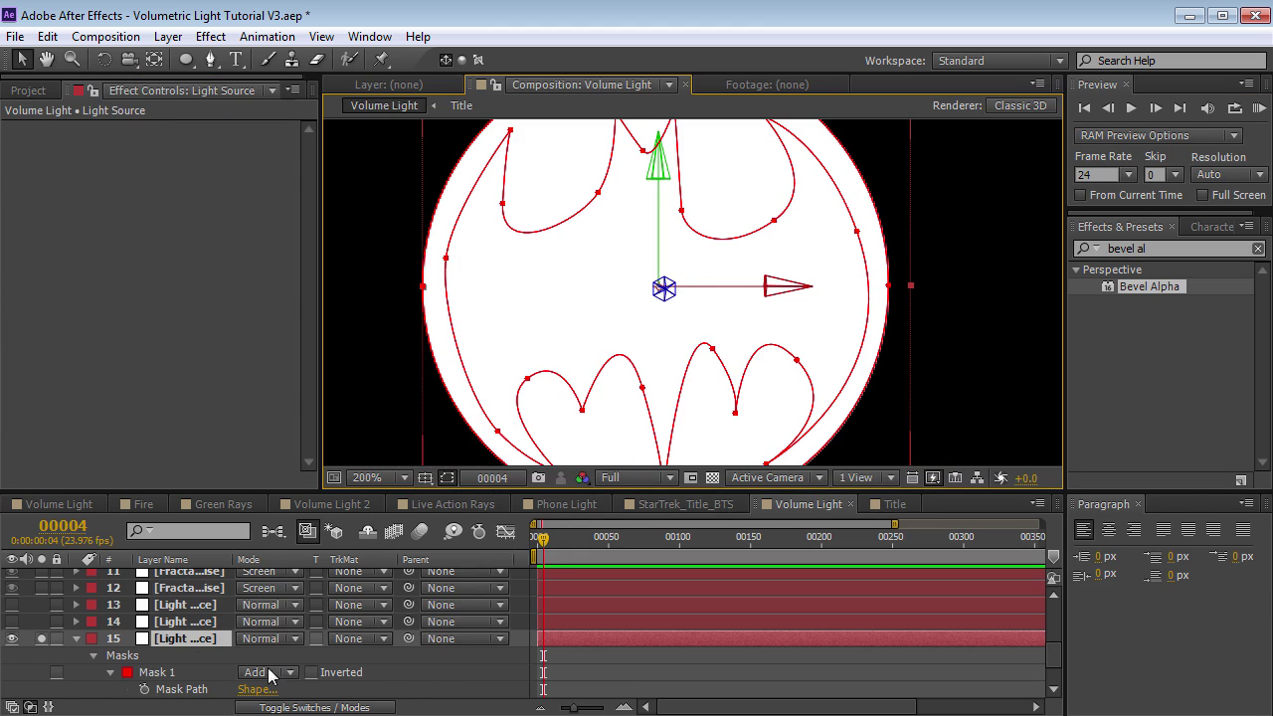
- Set Mask 2 to Subtract so the bat is cut out of the circle, and turn off the layer's solo
scroll(269, 675, "down", 2)
left_click(149, 657)
left_click(267, 656)
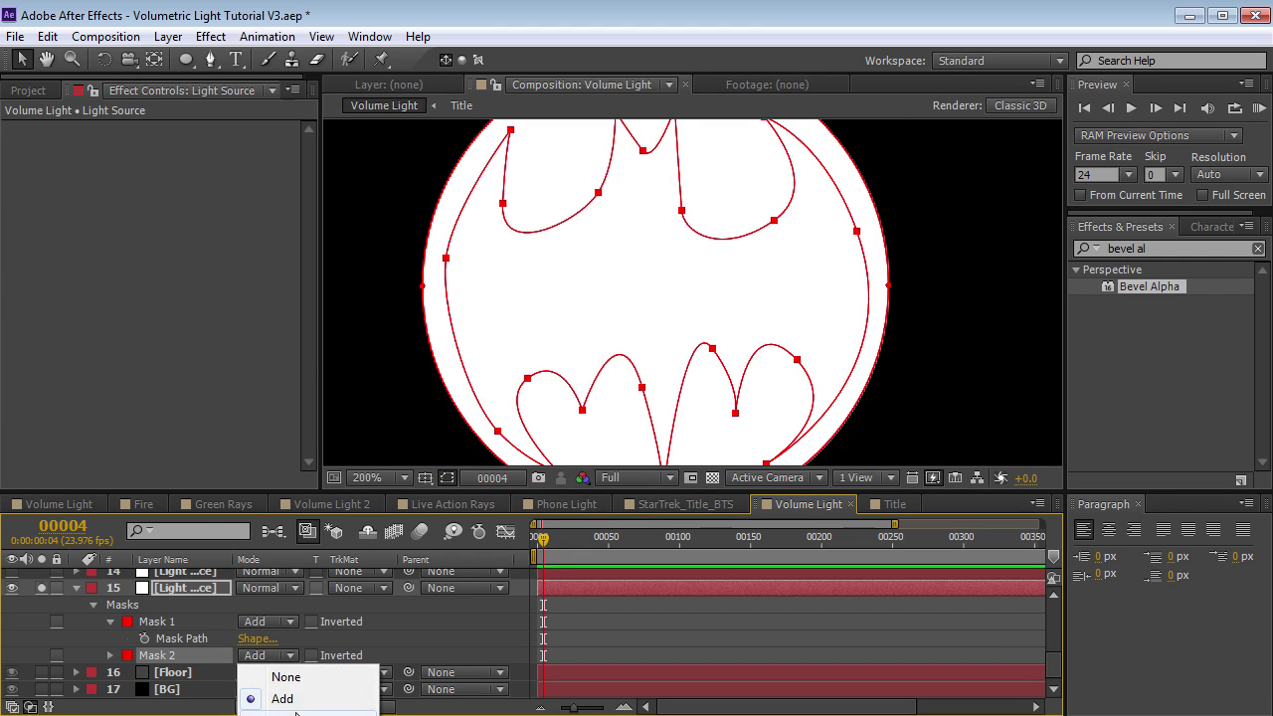
left_click(295, 714)
key("comma")
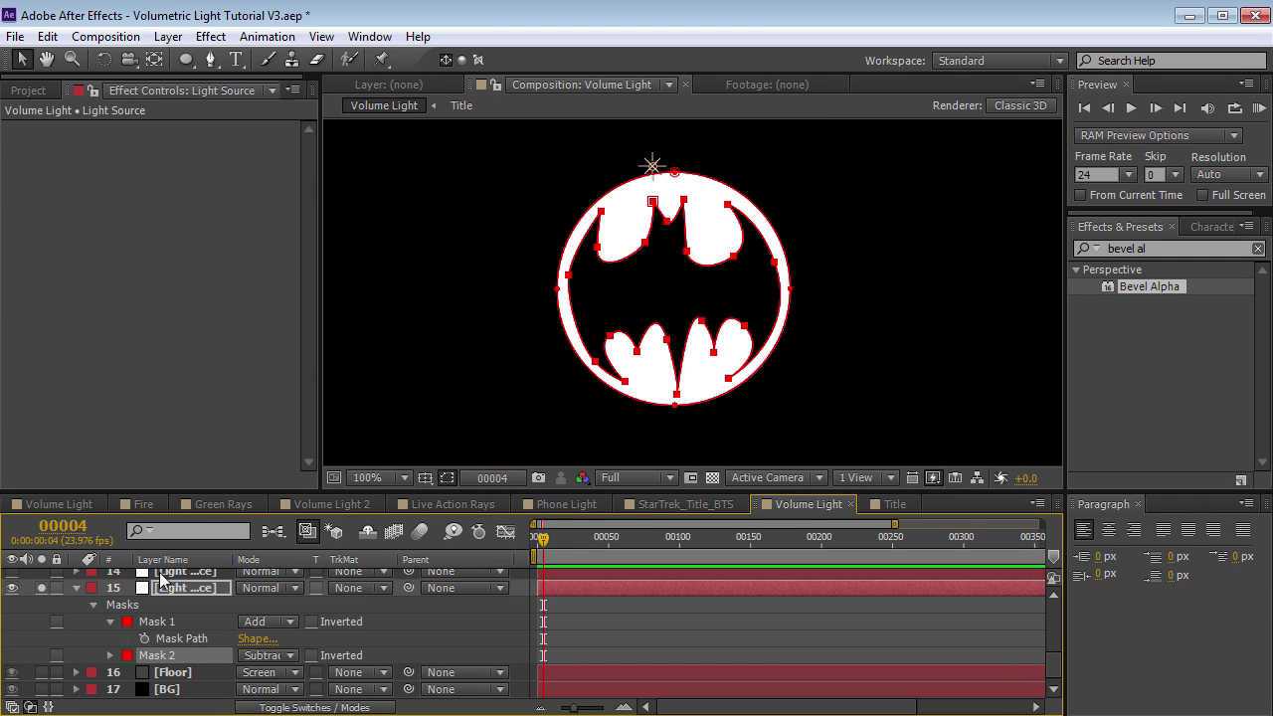
left_click(76, 587)
left_click(40, 655)
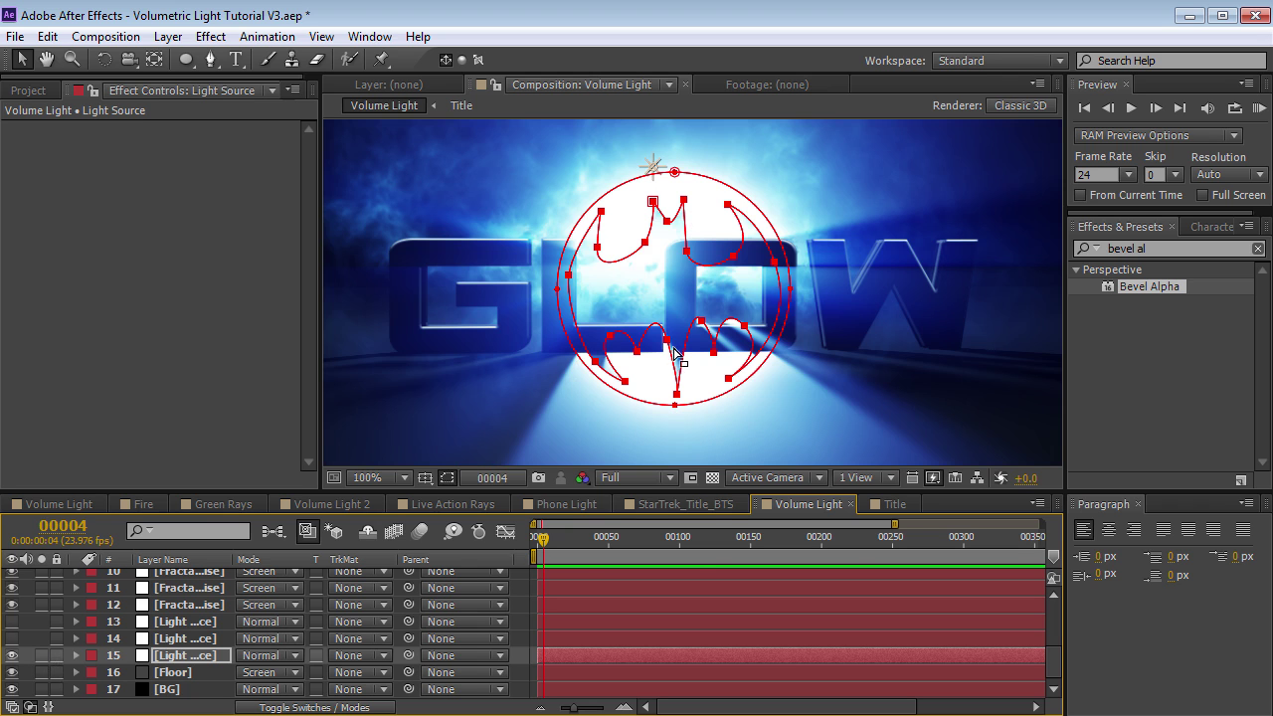
- Scale the bat Light Source to 70.6% and orbit the camera around the lit title
key("s")
left_click_drag(292, 672, 281, 672)
key("comma")
key("c")
left_click_drag(656, 298, 690, 336)
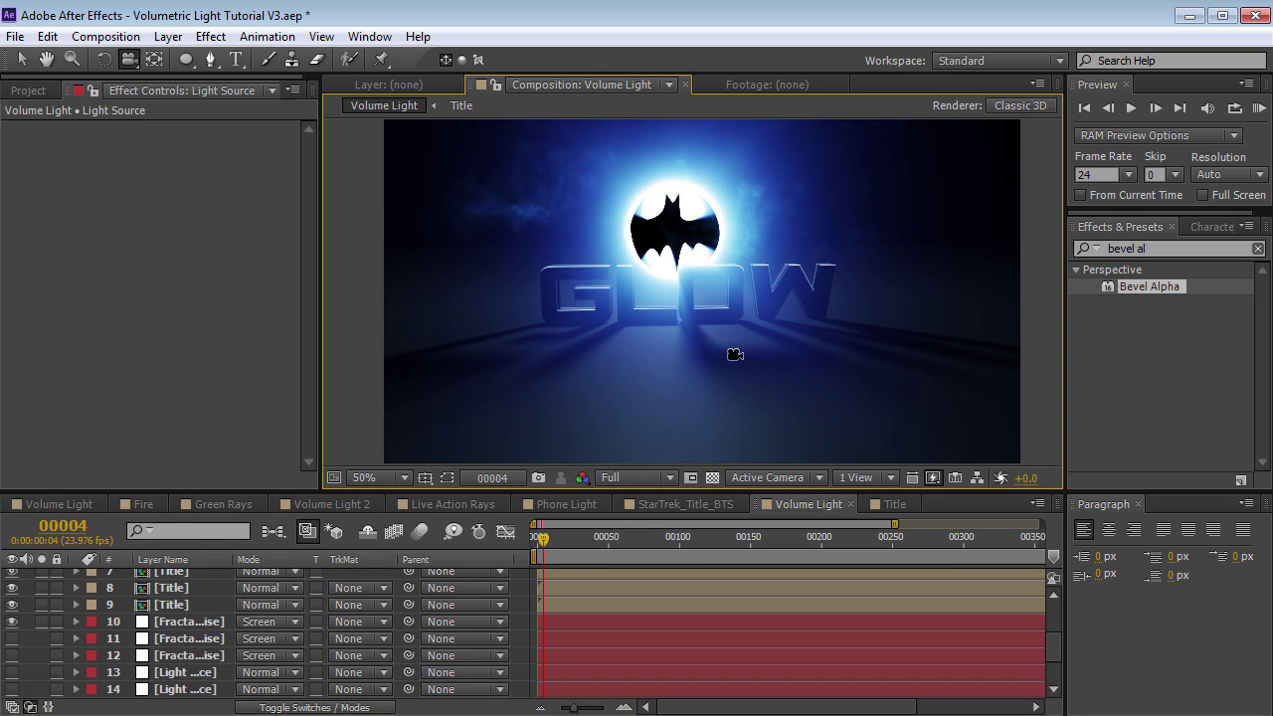
- Show the smoke footage in the project and orbit the camera slightly around the GLOW title
key("v")
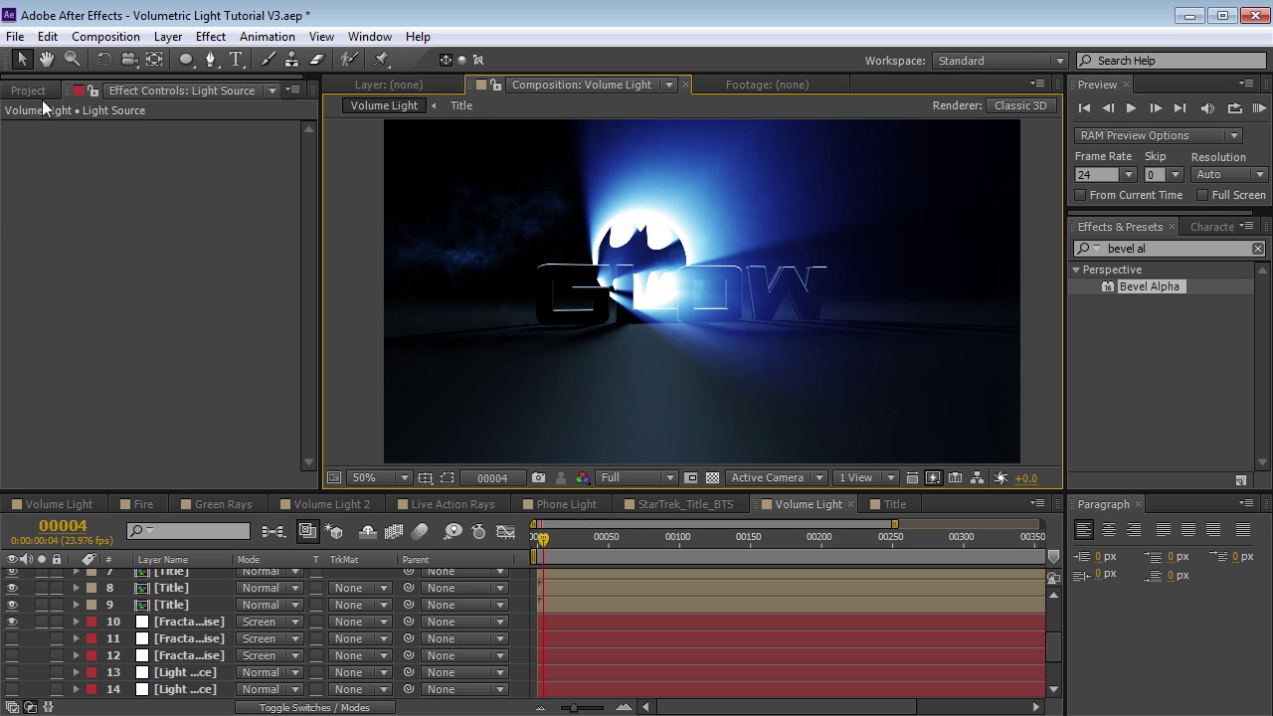
left_click(35, 92)
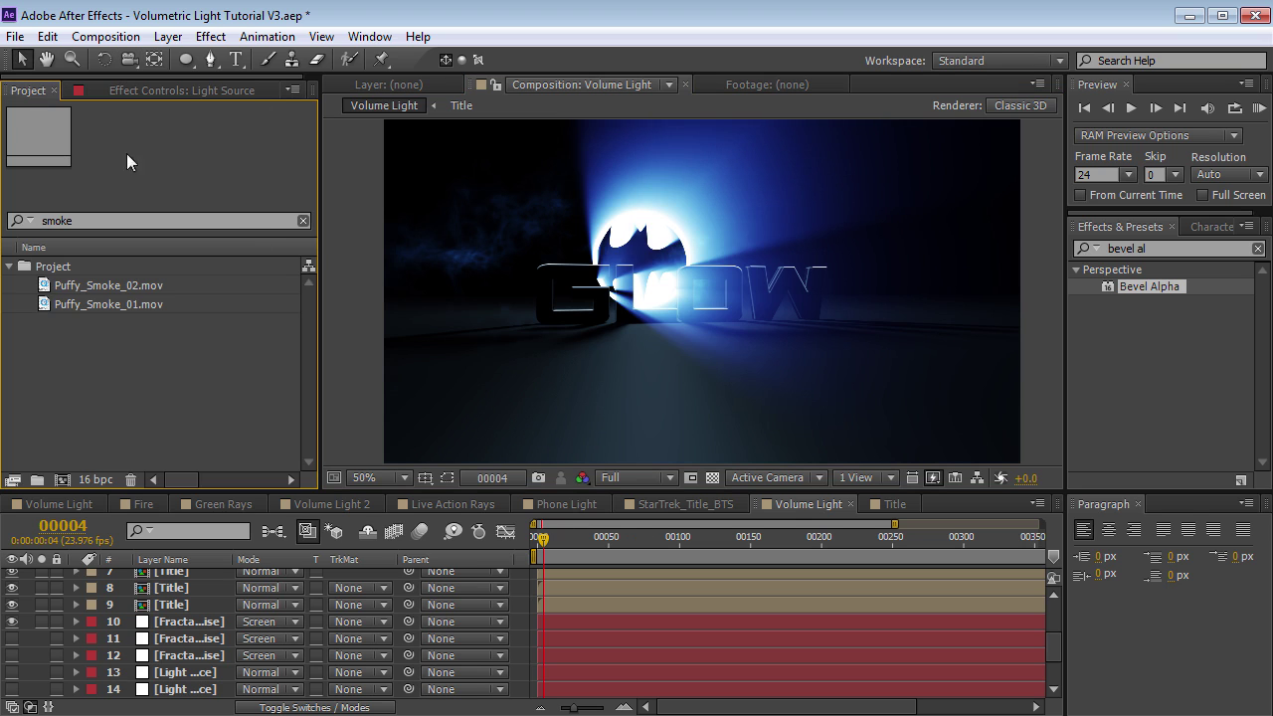
left_click(551, 502)
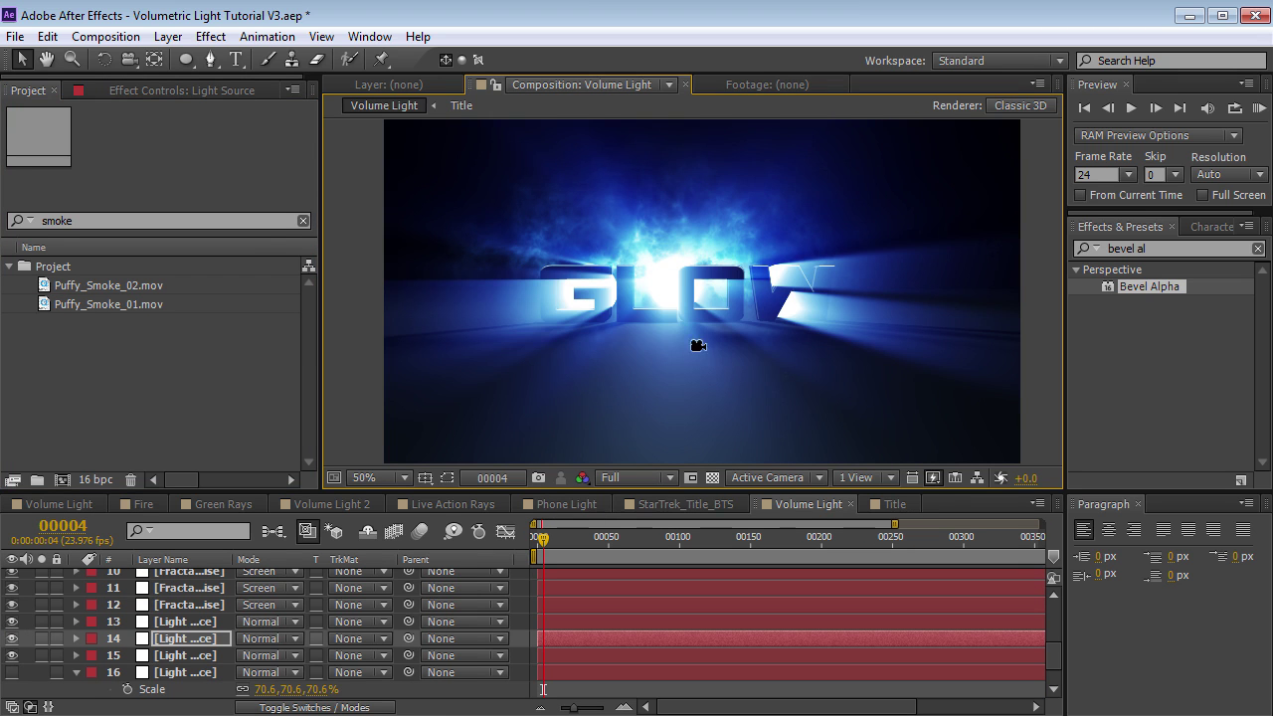
key("c")
left_click_drag(727, 348, 726, 350)
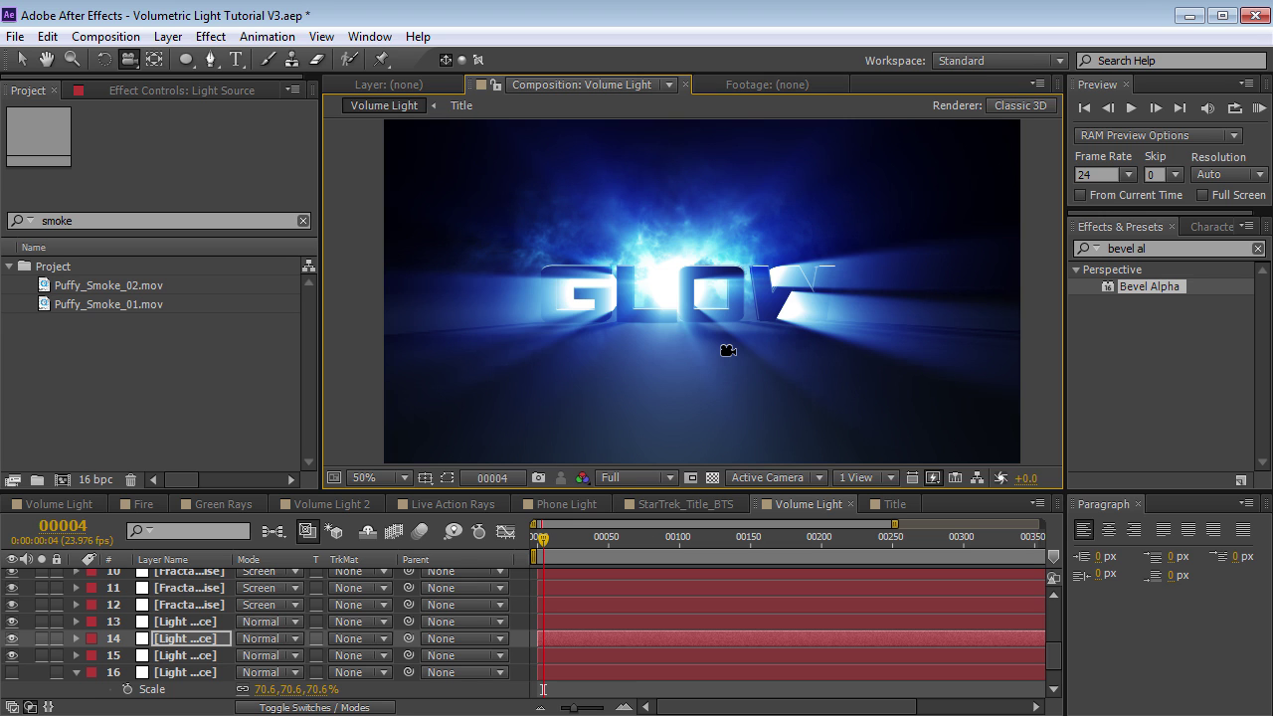
- Open the Live Action Rays composition and review the window's light rays at frames 45 and 34
left_click(473, 501)
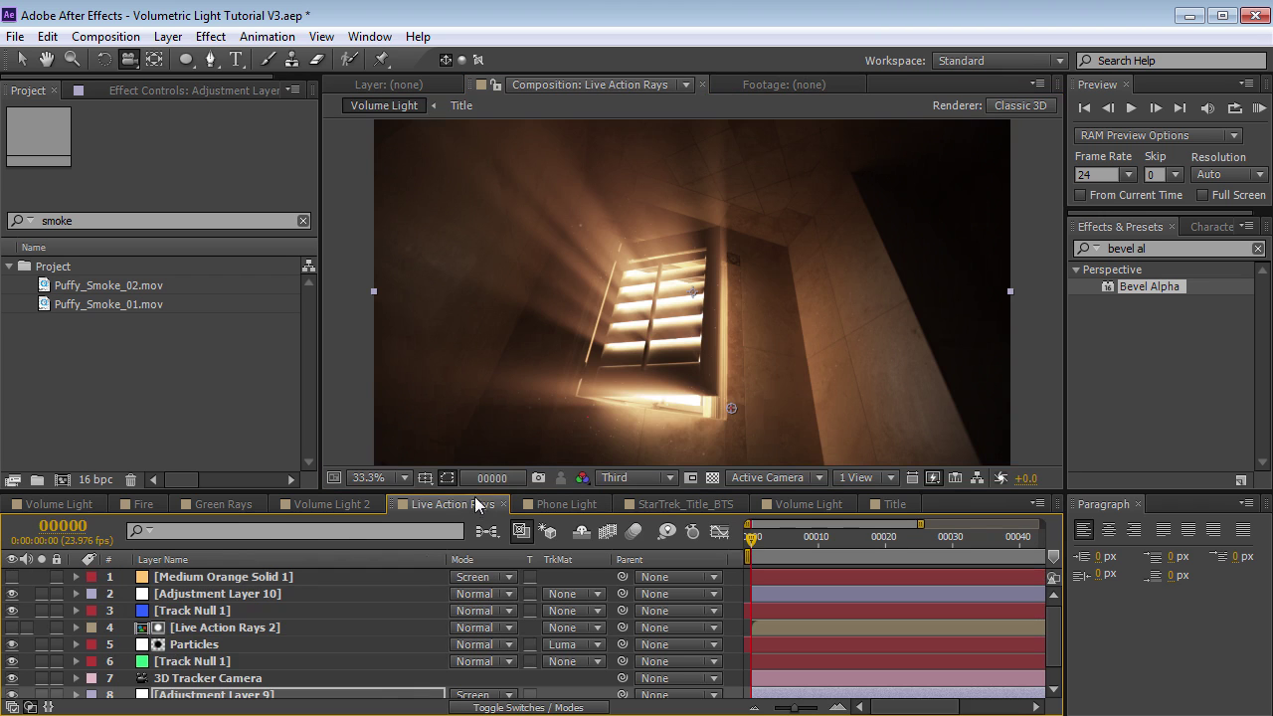
left_click_drag(768, 554, 927, 561)
key("minus")
left_click(921, 554)
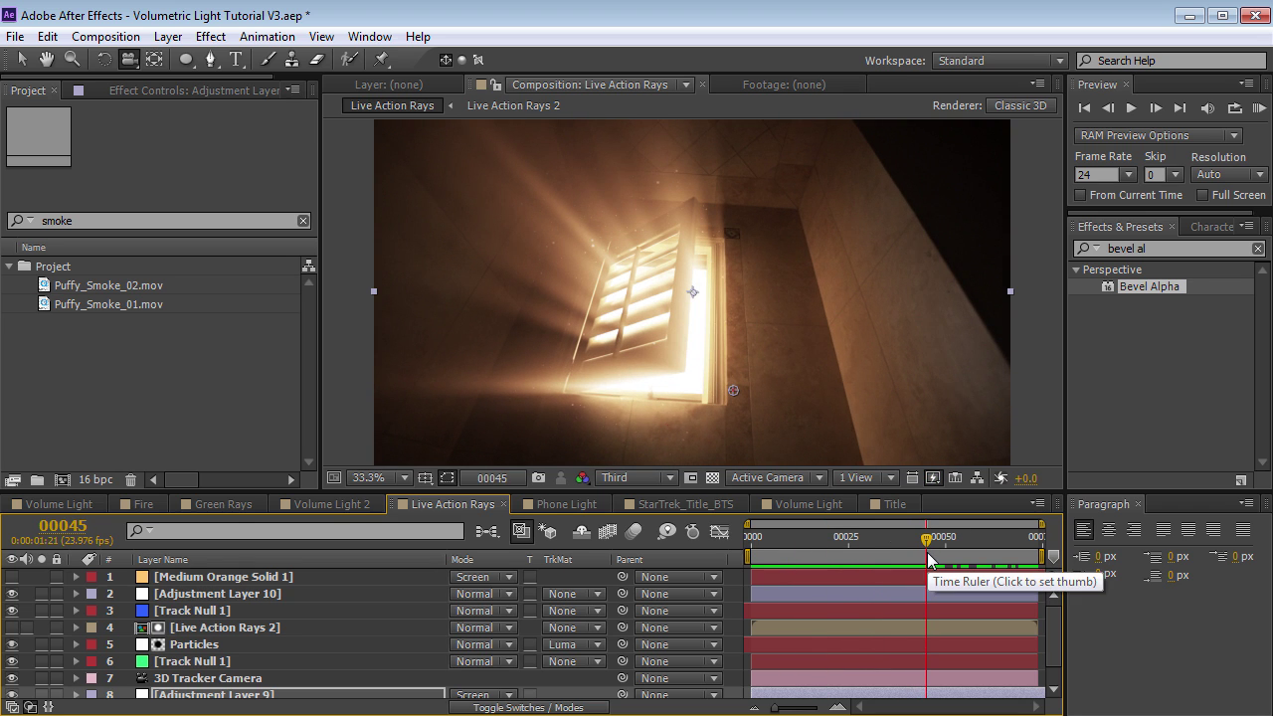
left_click_drag(926, 540, 884, 542)
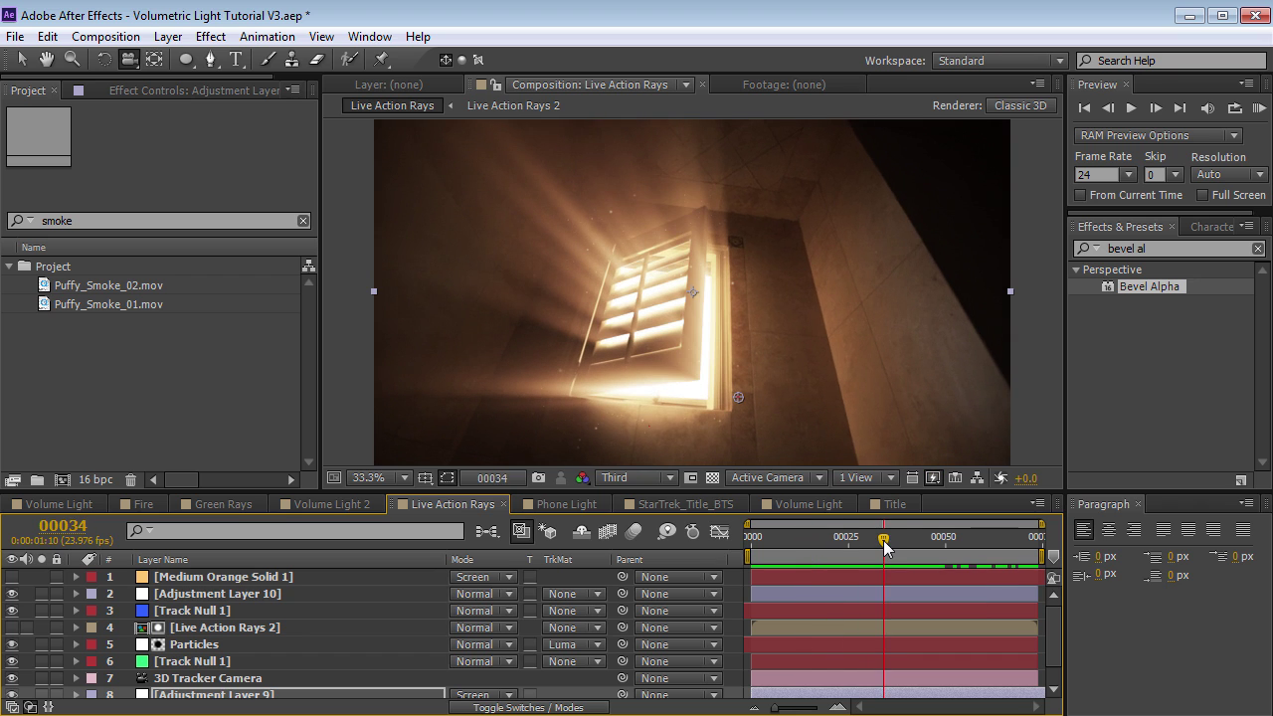
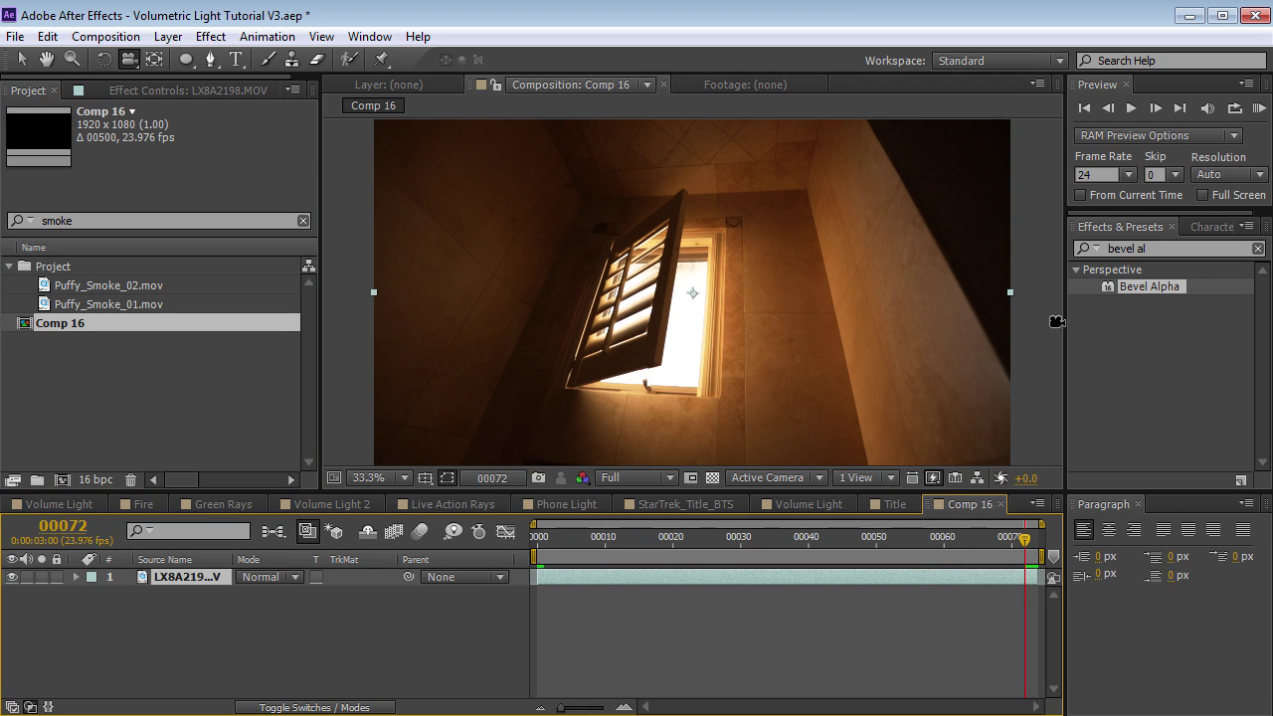
- Run Track Camera on the window clip in Comp 16, show its 3D track points and scrub to frame 67
left_click(383, 35)
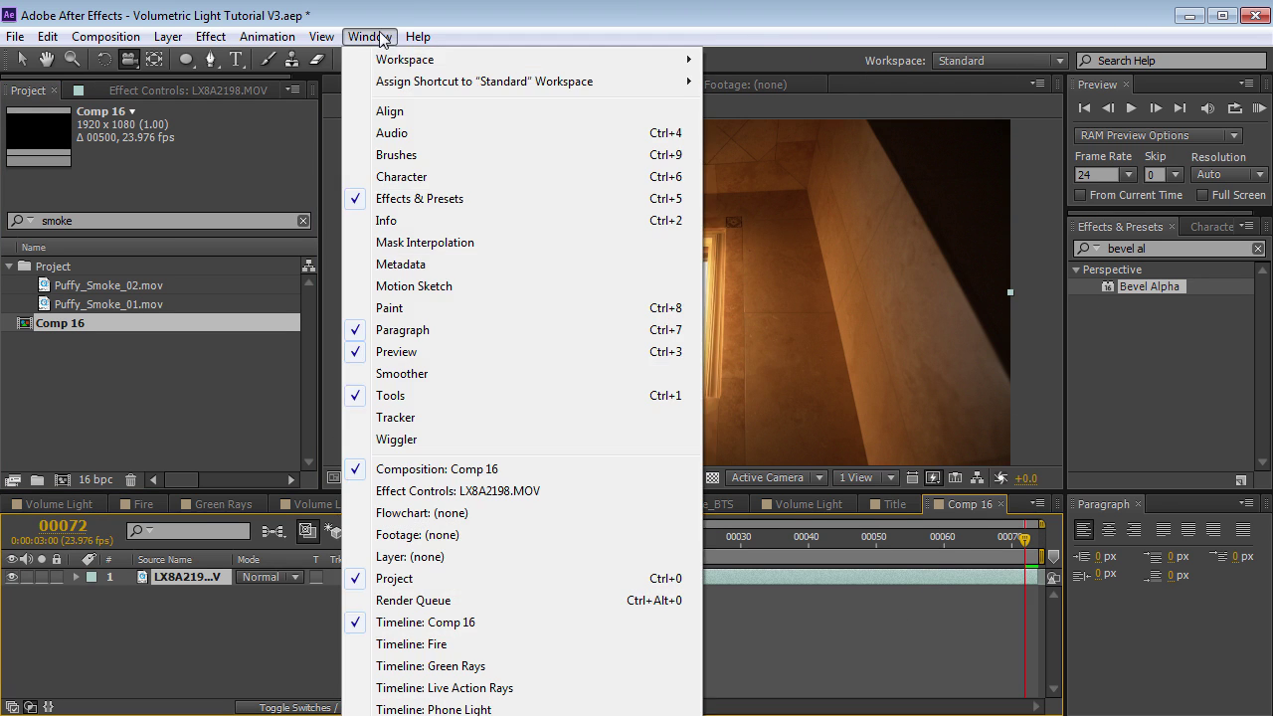
left_click(455, 395)
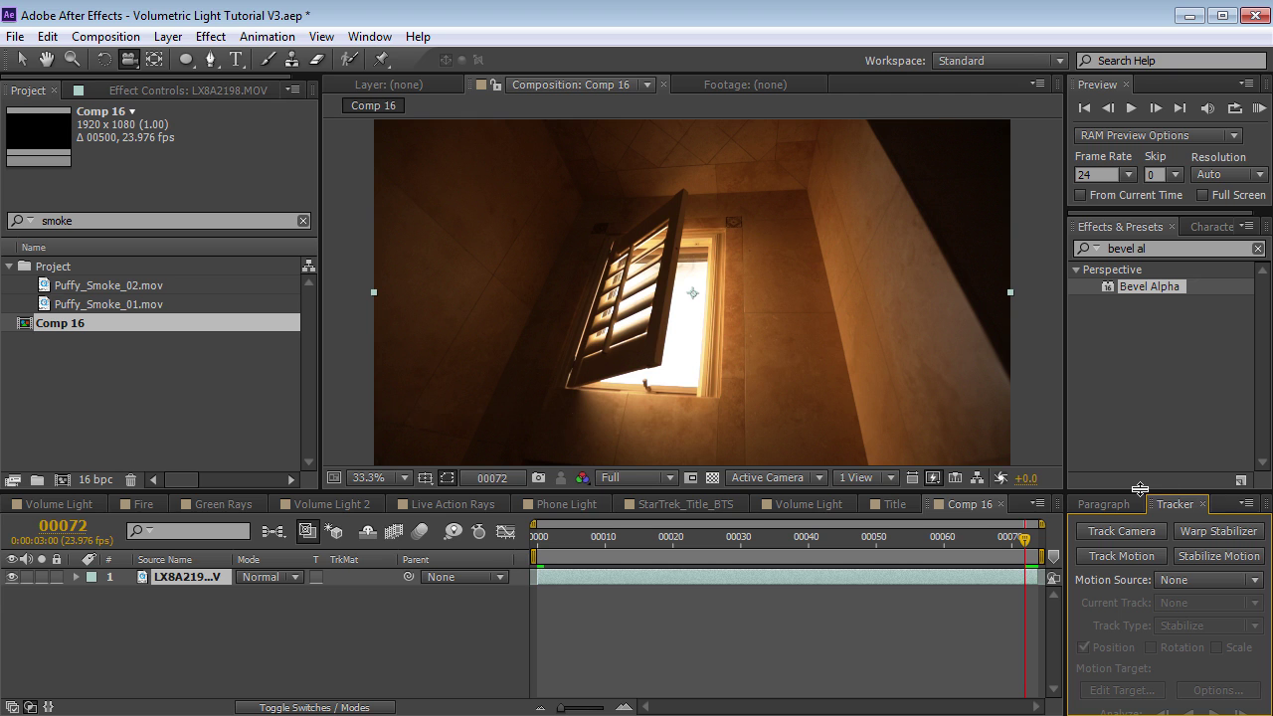
left_click(1117, 533)
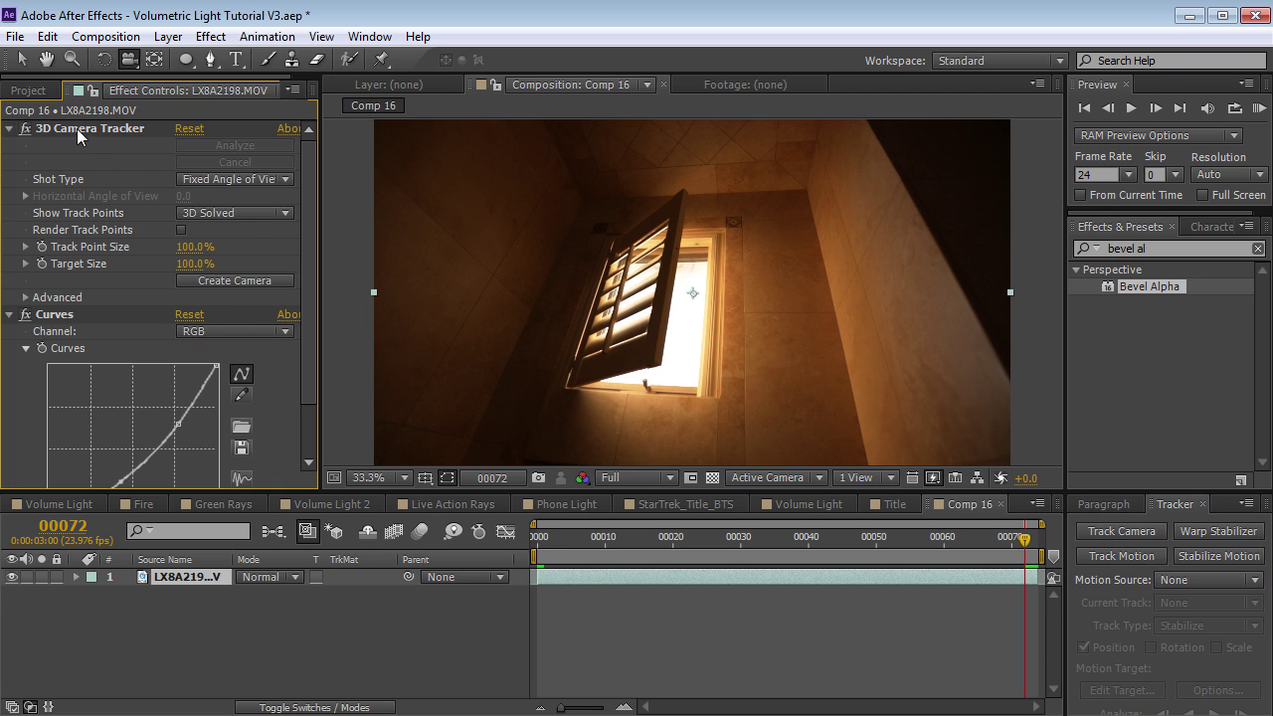
left_click(93, 129)
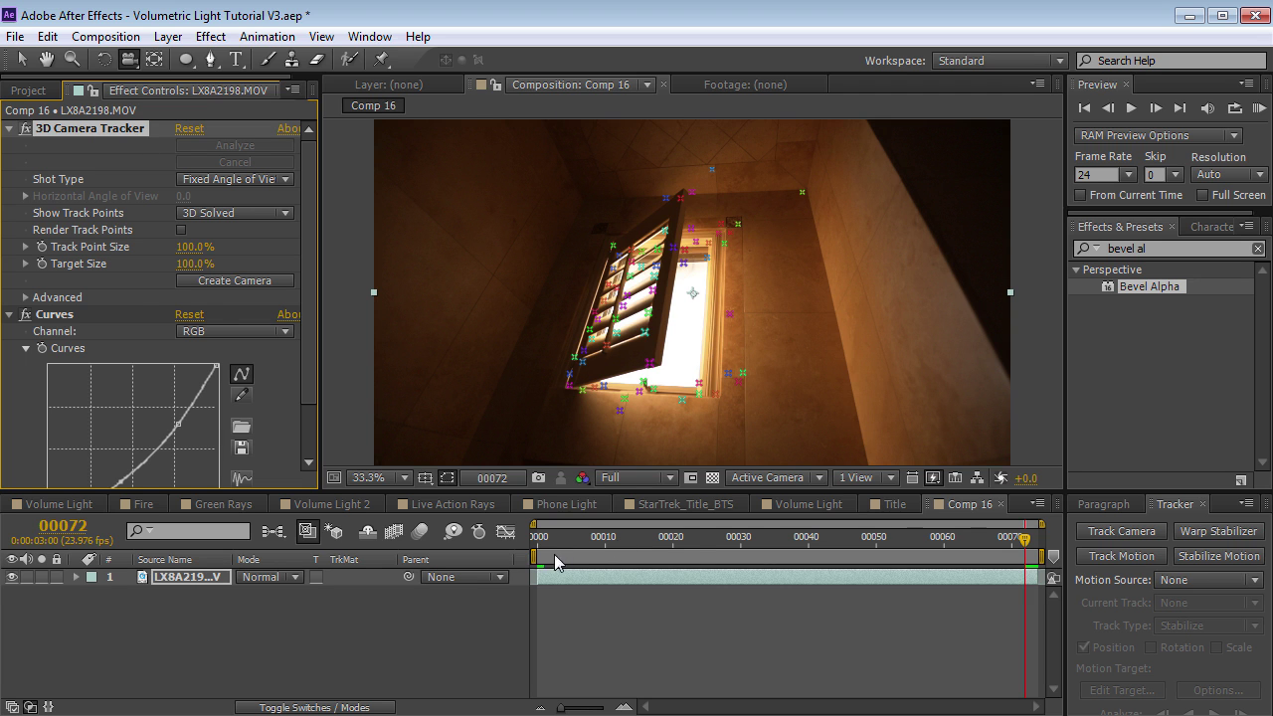
left_click_drag(545, 541, 990, 547)
- Select three track points around the window frame's lower-right corner and create a null and camera from them
key("v")
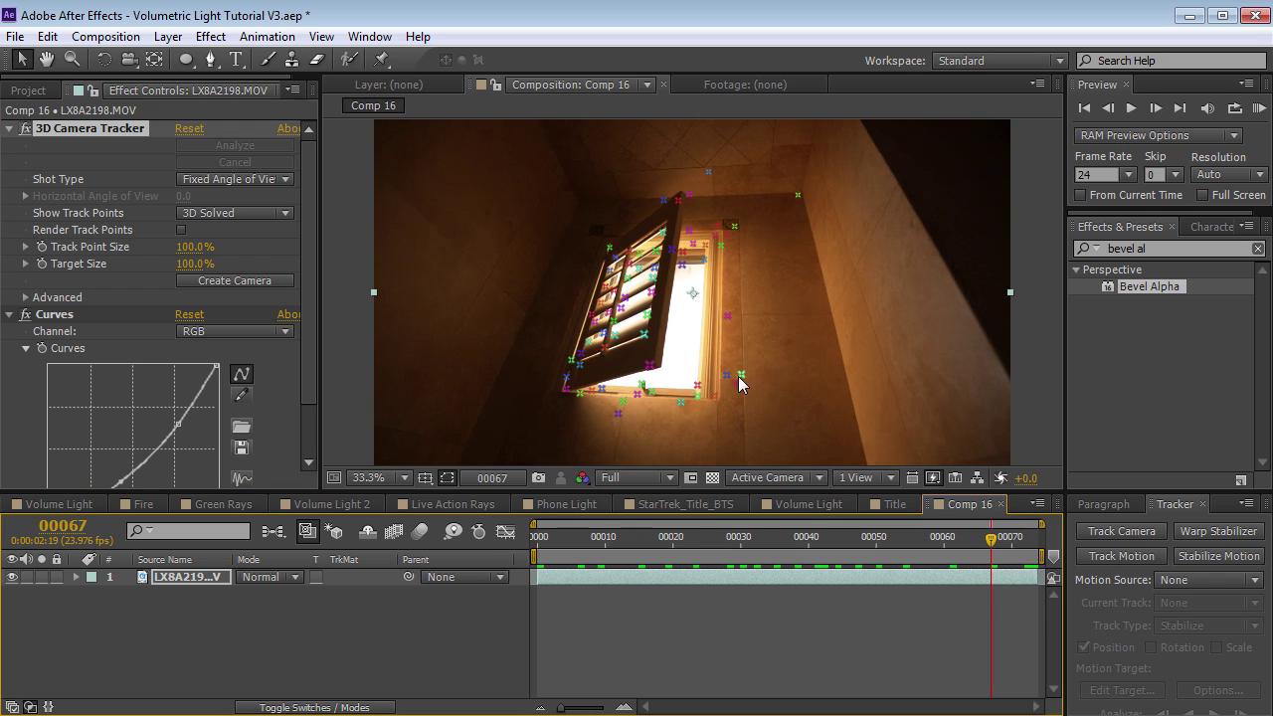
left_click_drag(676, 398, 660, 353)
left_click(55, 146)
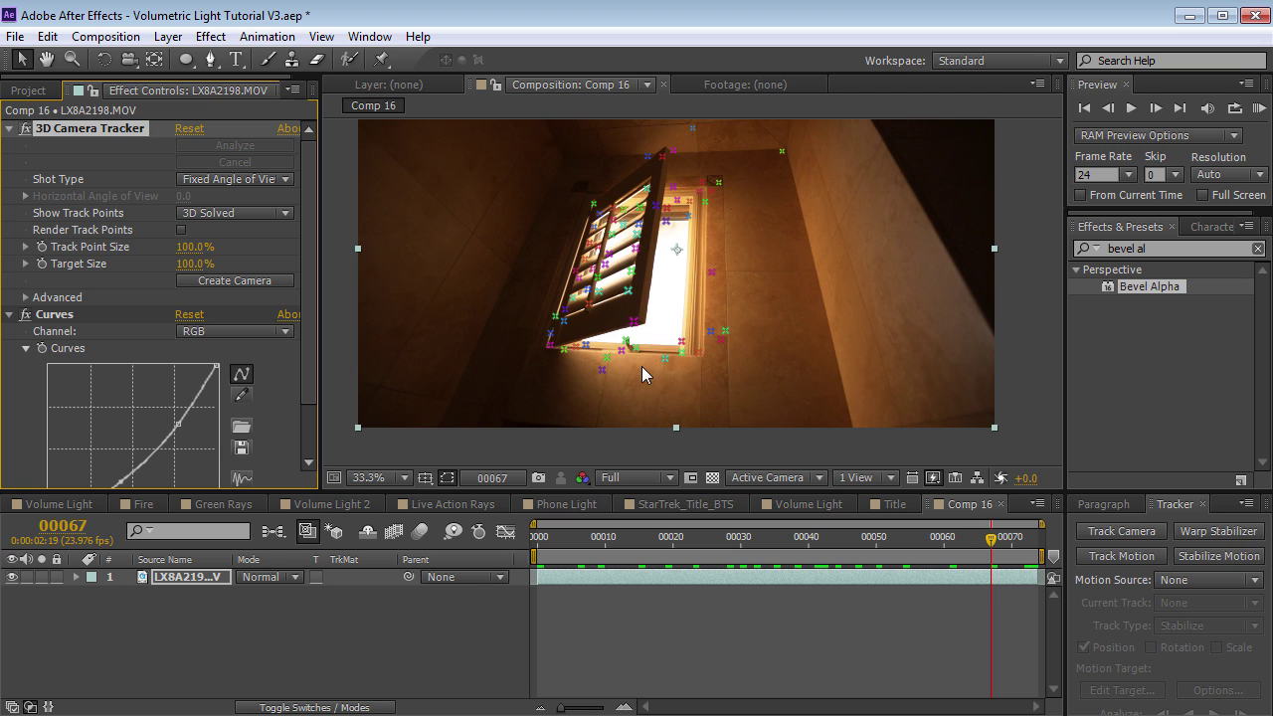
left_click(710, 346)
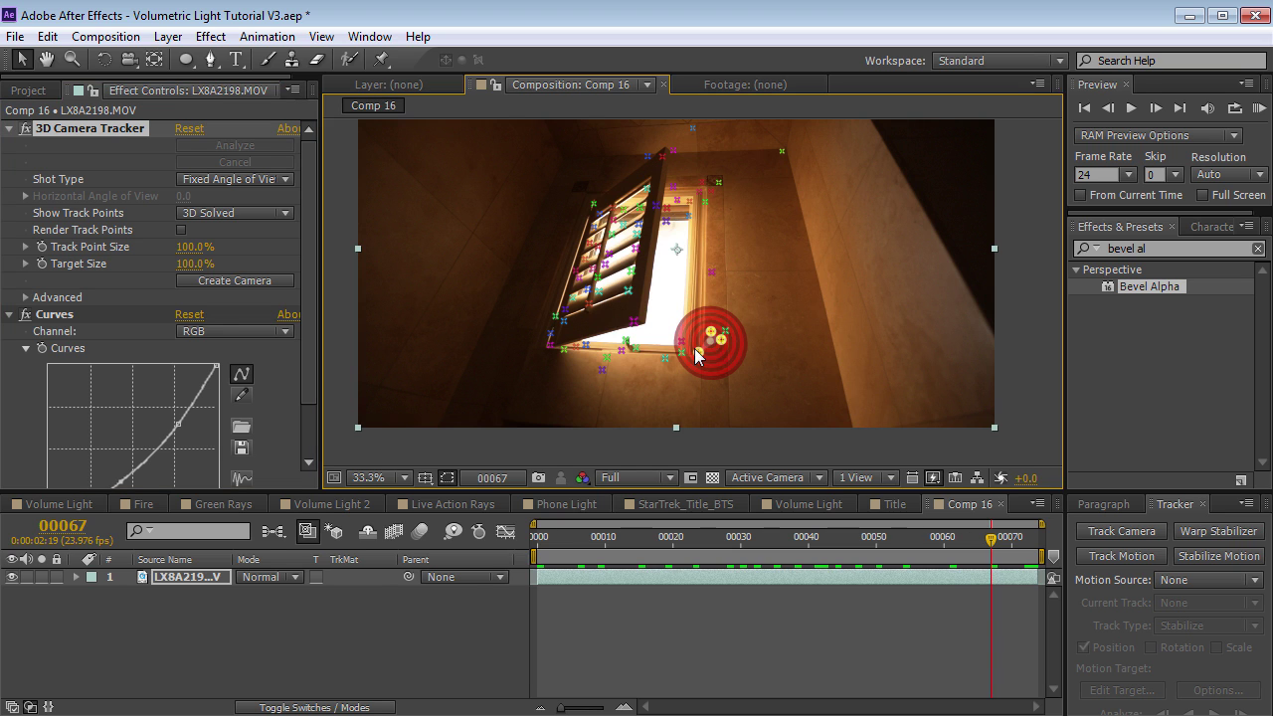
right_click(707, 343)
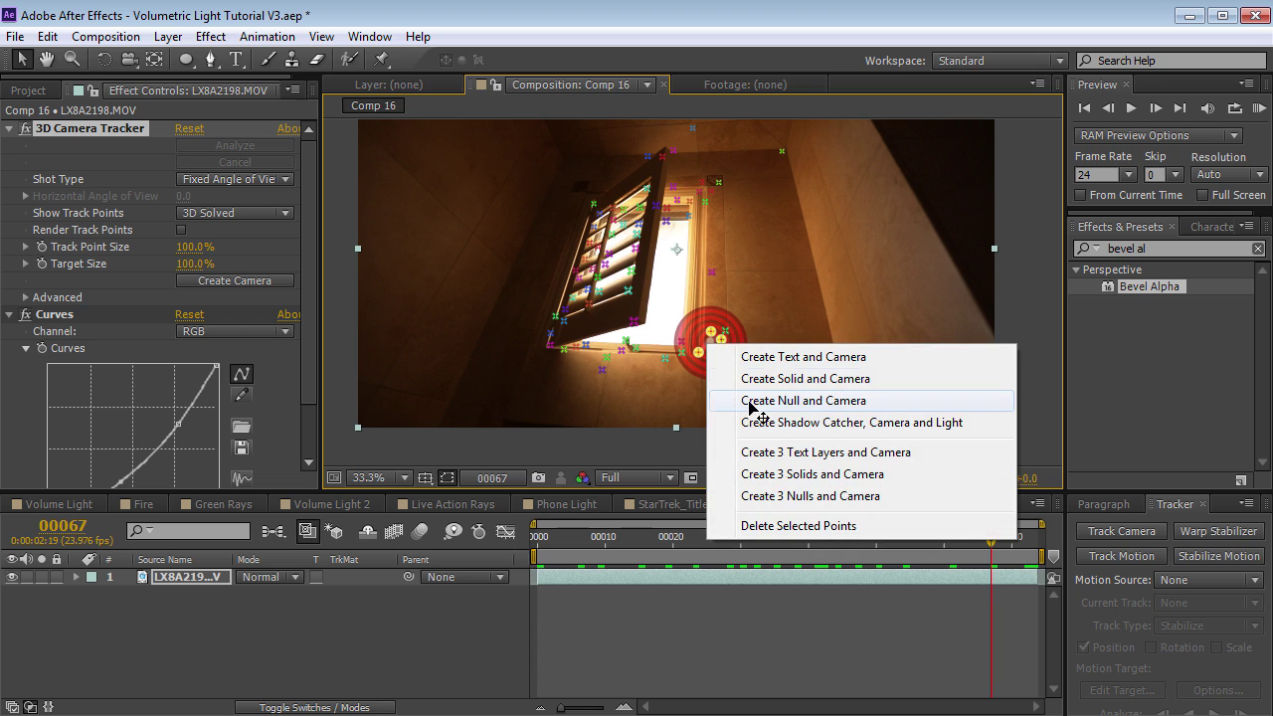
left_click(841, 400)
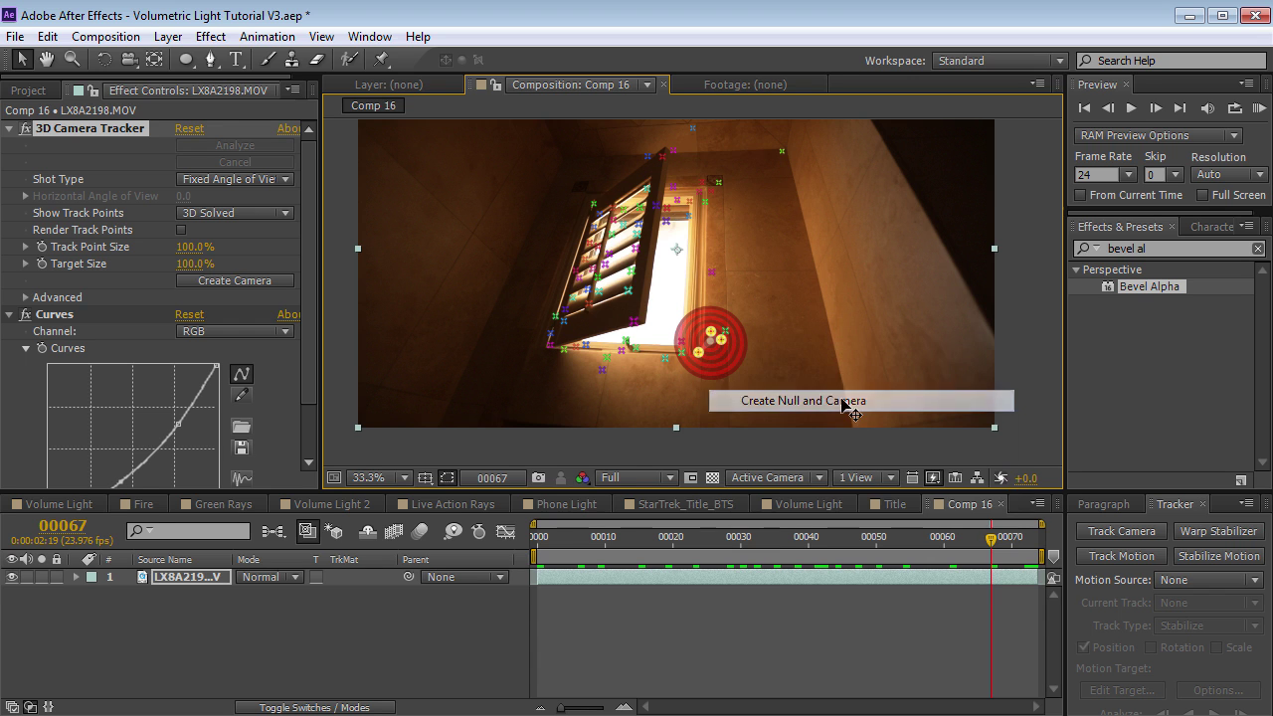
- Set the preview resolution to Half, check the tracked null across the shot up to frame 26 and deselect it
left_click_drag(942, 537, 685, 550)
left_click(631, 479)
left_click(630, 497)
left_click_drag(588, 542, 715, 570)
left_click(580, 578)
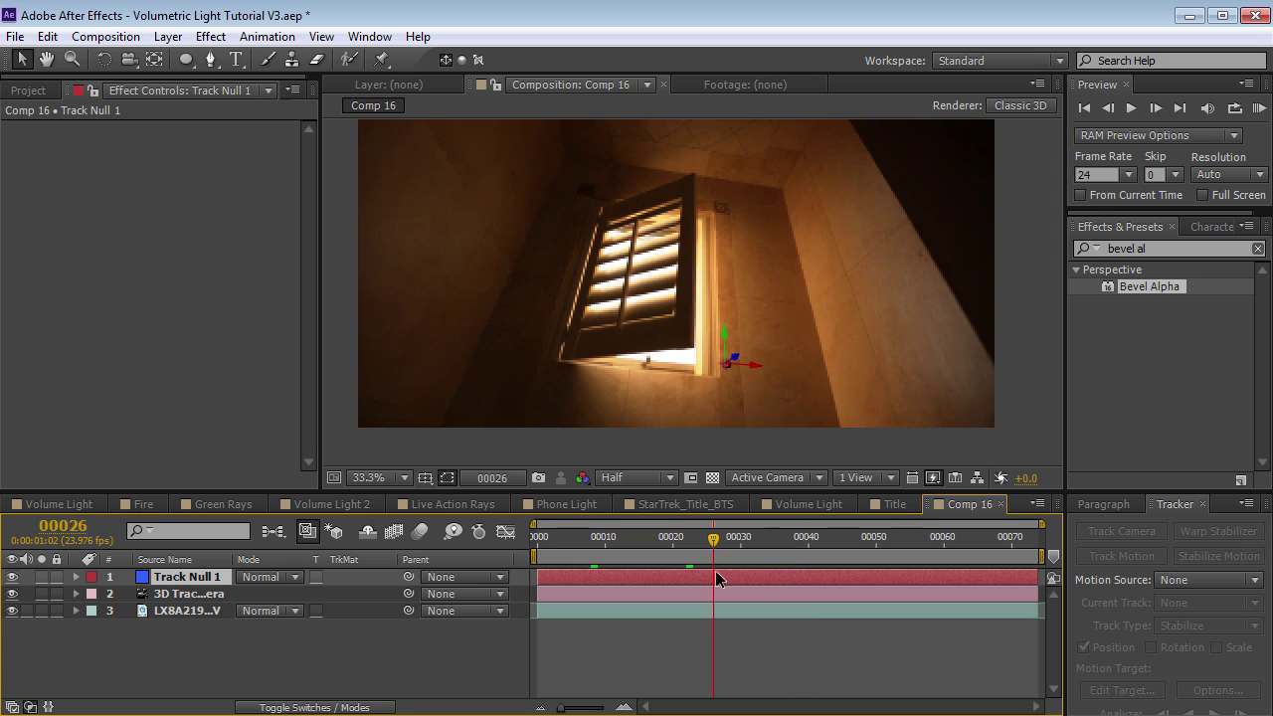
left_click(768, 640)
left_click(633, 280)
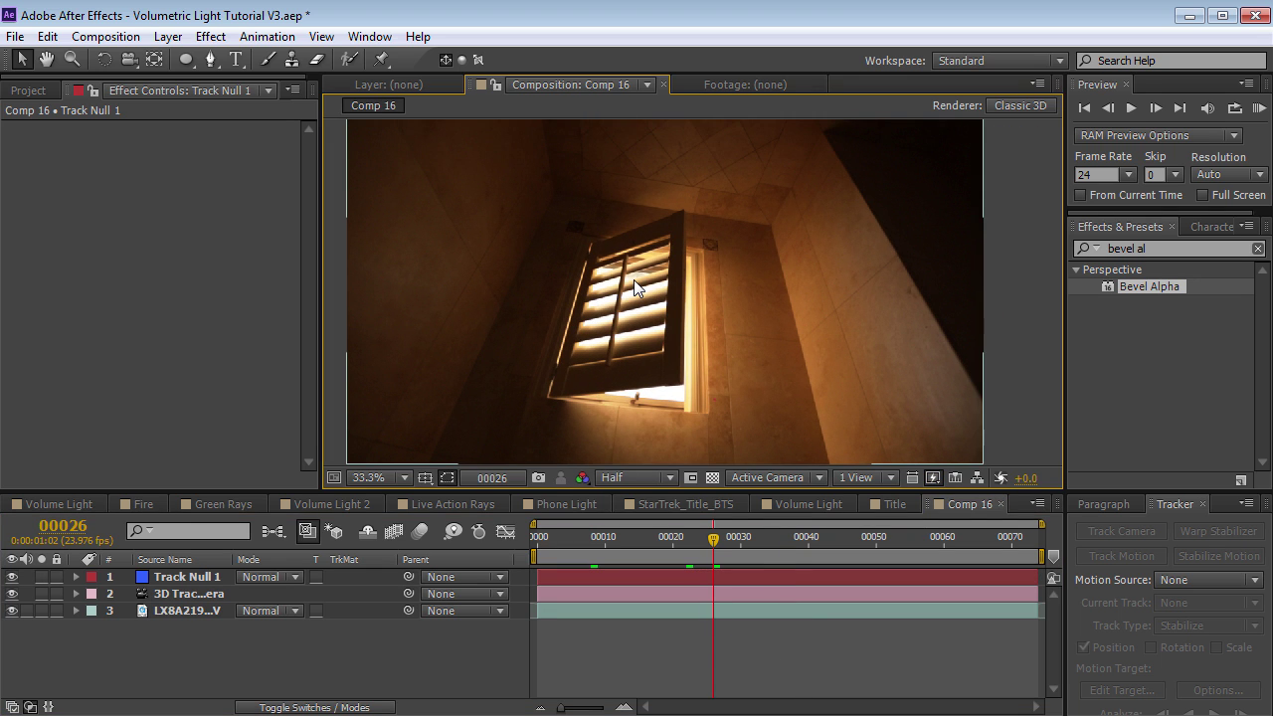
- Add a new adjustment layer above the track null and apply CC Radial Fast Blur to it
left_click(168, 36)
mouse_move(348, 64)
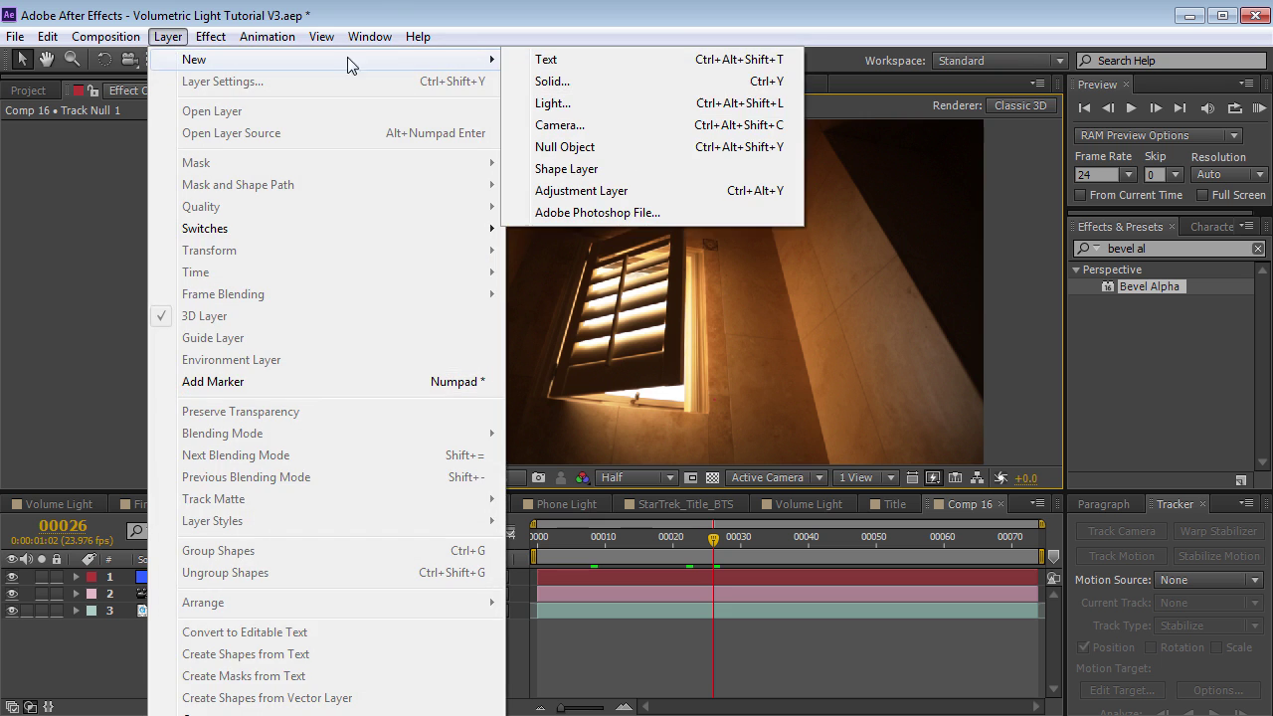
left_click(581, 190)
key("ctrl+5")
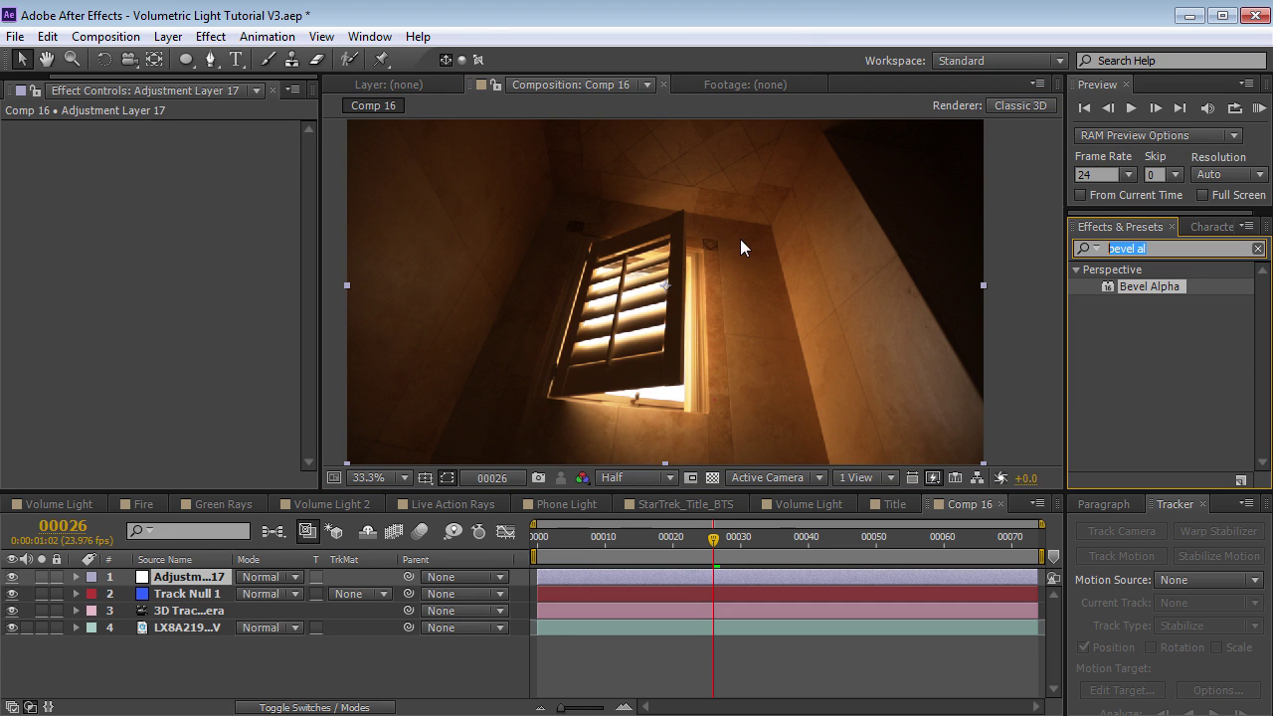
type("radial fa")
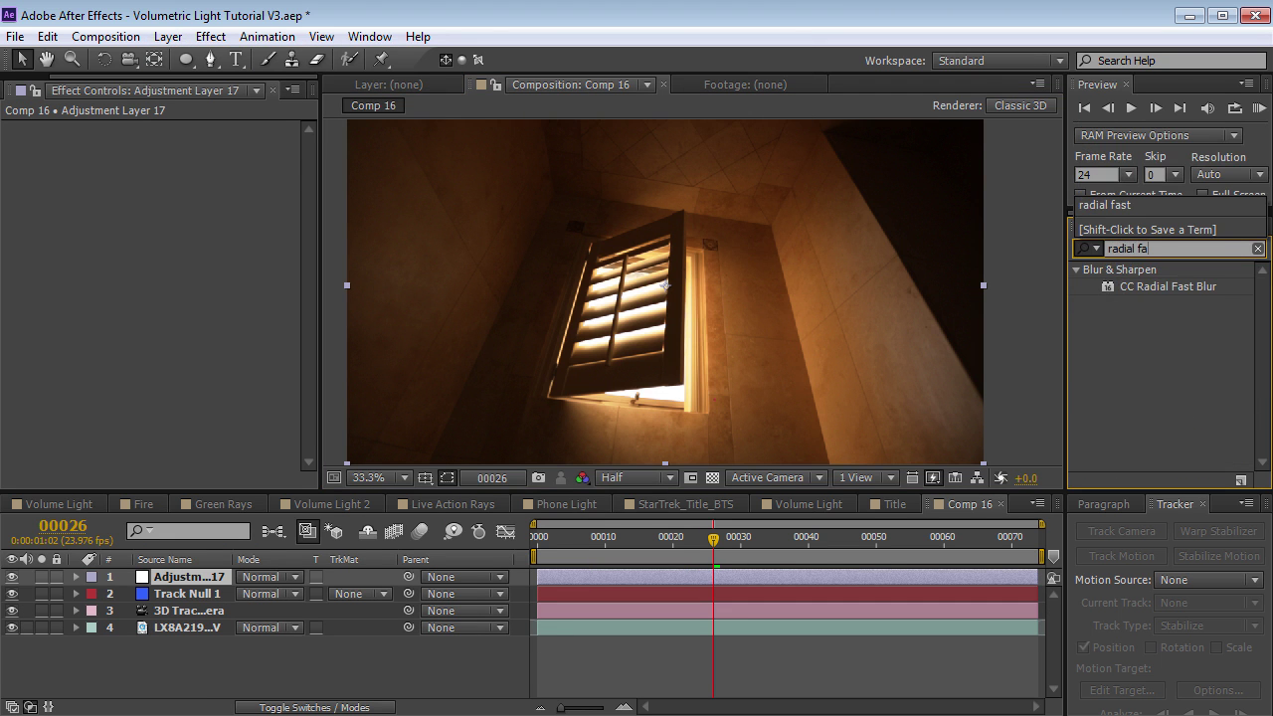
left_click_drag(1127, 298, 685, 583)
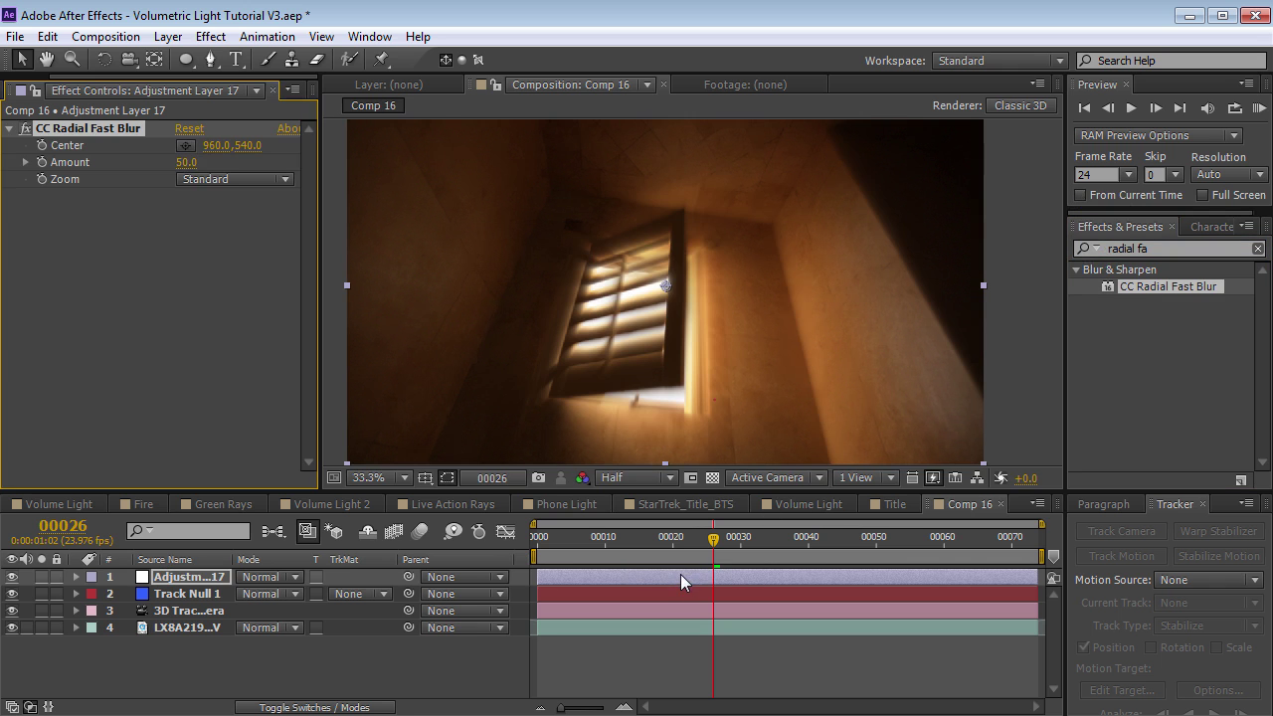
- Add a Tint effect to the adjustment layer and place it above CC Radial Fast Blur
key("BackSpace")
key("BackSpace")
key("BackSpace")
left_click(210, 36)
mouse_move(278, 221)
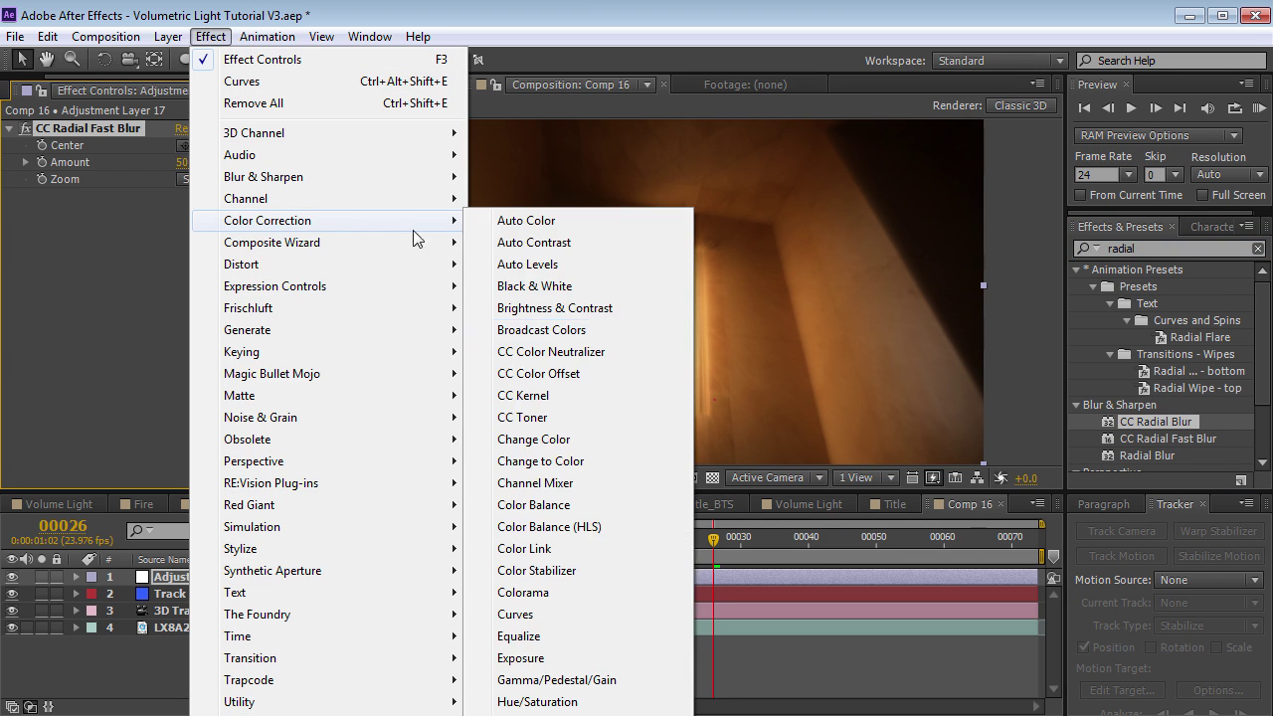
left_click(536, 711)
left_click_drag(46, 193, 47, 125)
- Add Curves between Tint and CC Radial Fast Blur and pull its black point far in to isolate the window highlights
left_click(210, 36)
mouse_move(377, 217)
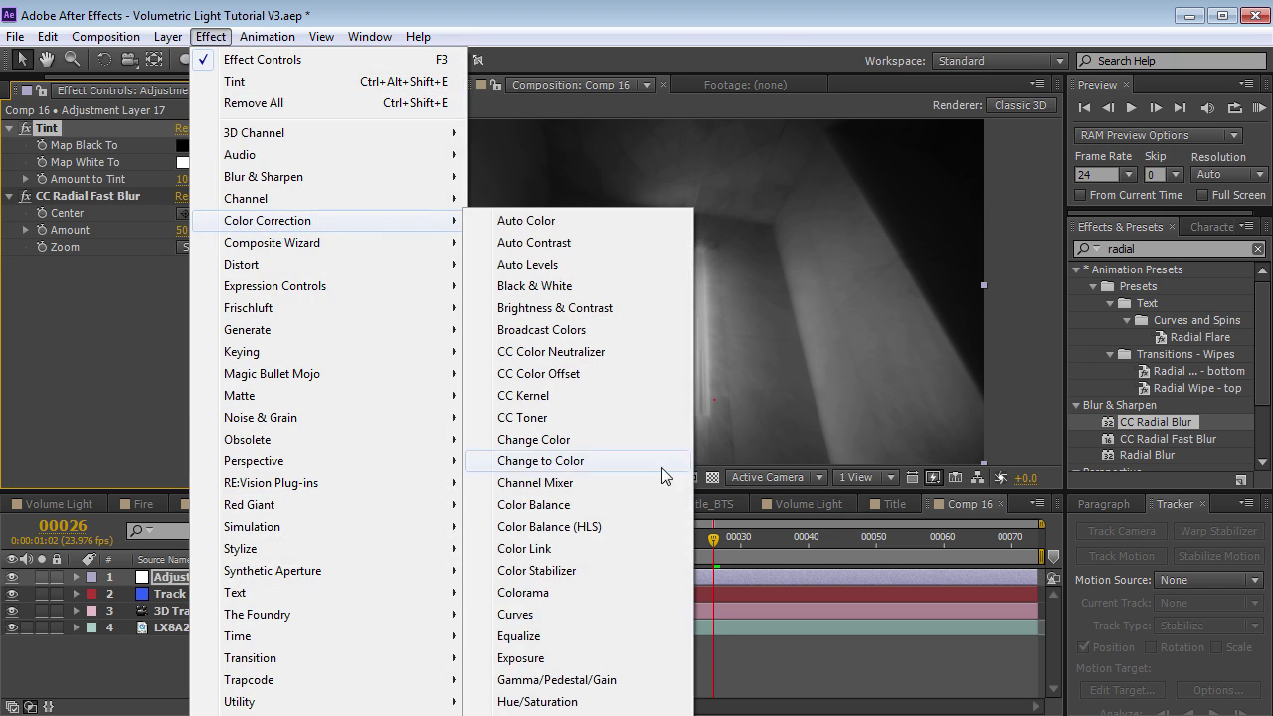
left_click(583, 615)
left_click_drag(45, 254, 80, 183)
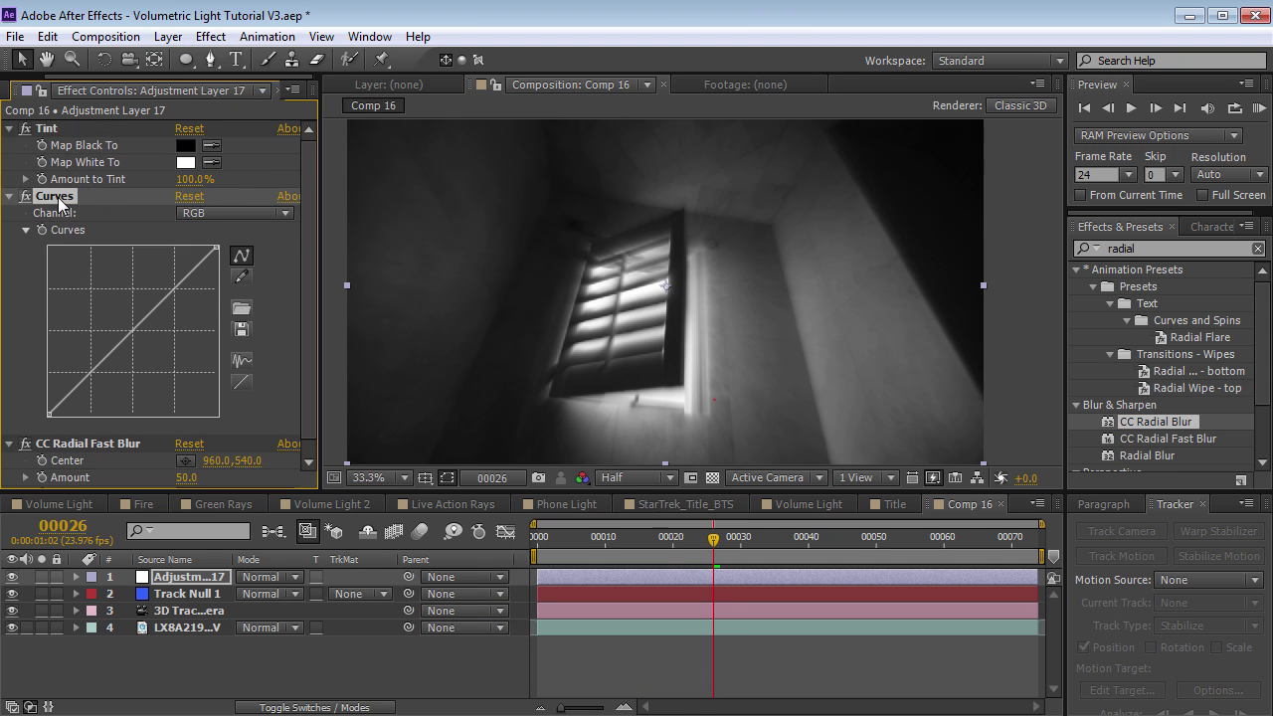
left_click_drag(49, 414, 165, 426)
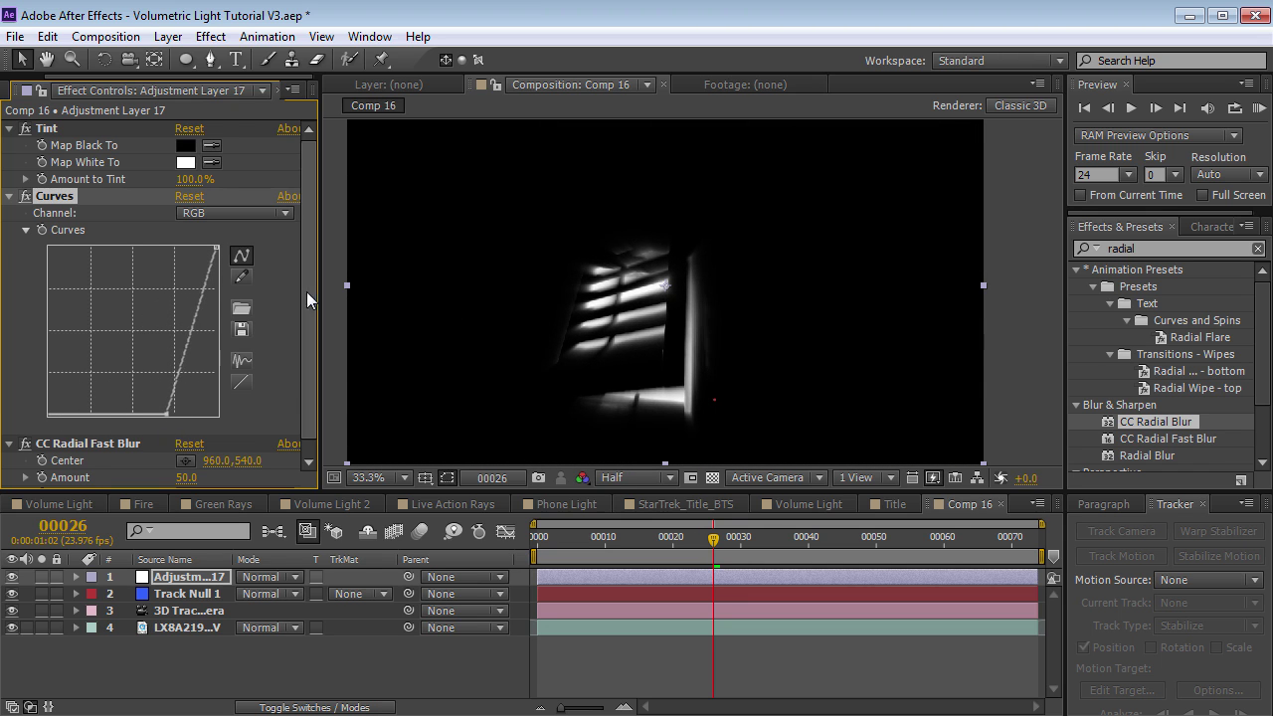
- Set the CC Radial Fast Blur amount to 97
scroll(109, 427, "down", 1)
left_click(109, 429)
left_click_drag(184, 463, 223, 456)
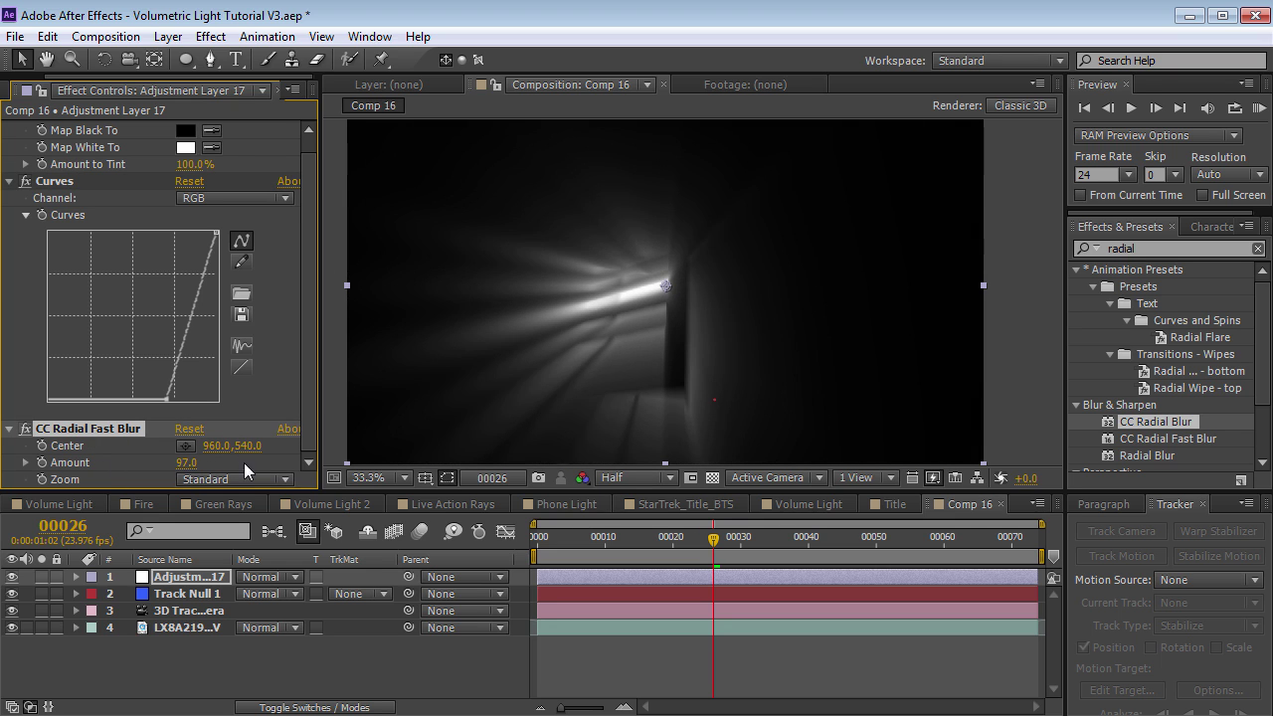
- Set the adjustment layer's blending mode to Screen and move the blur center below the window to 1095, 954
left_click(289, 581)
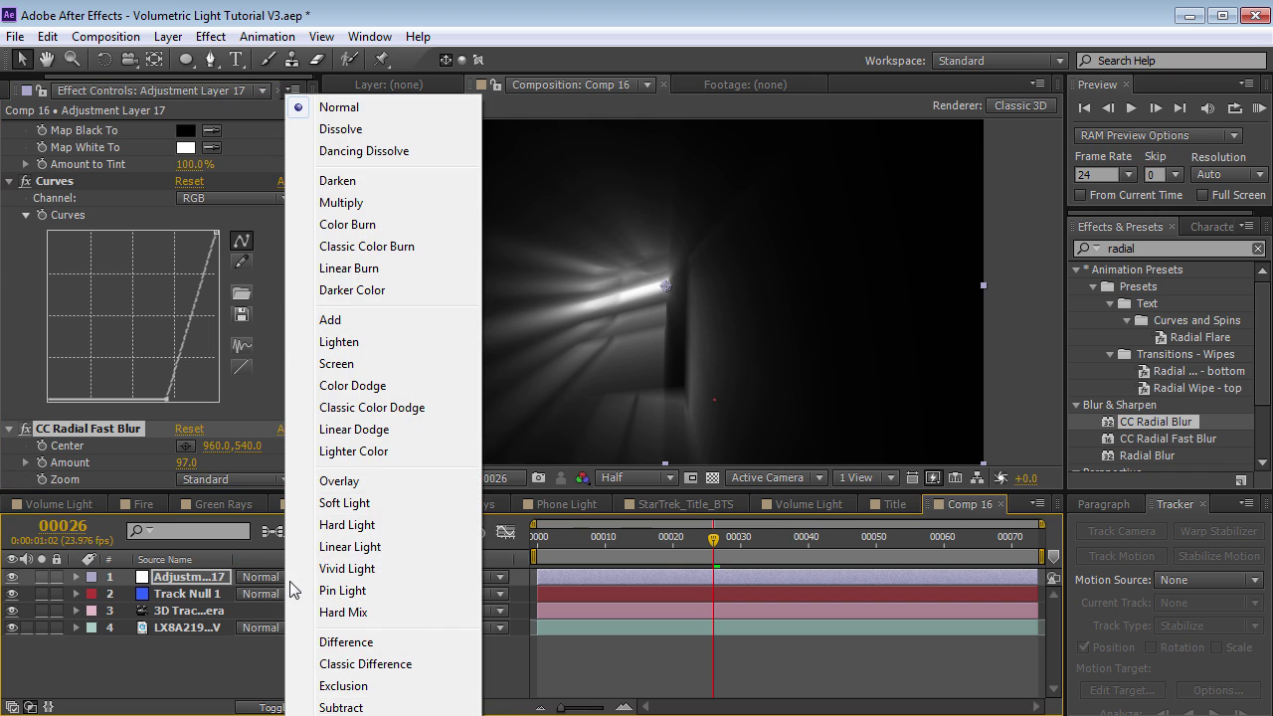
left_click(337, 364)
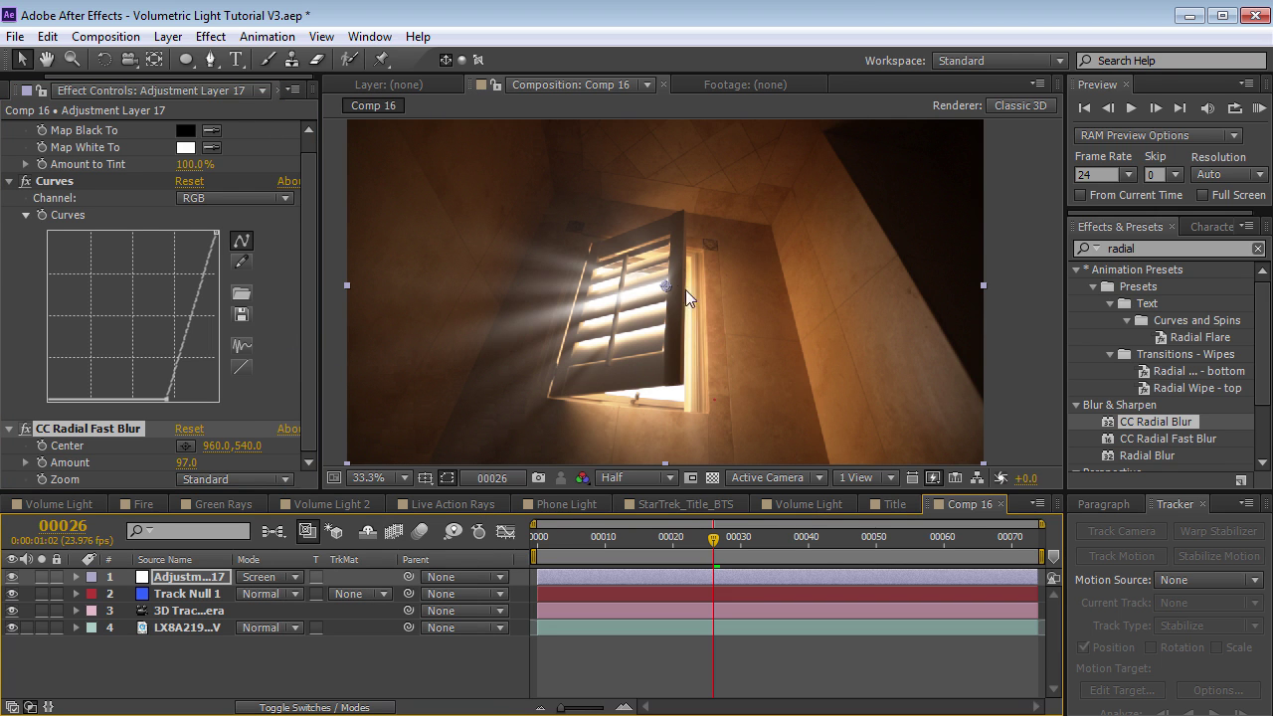
left_click_drag(673, 296, 708, 429)
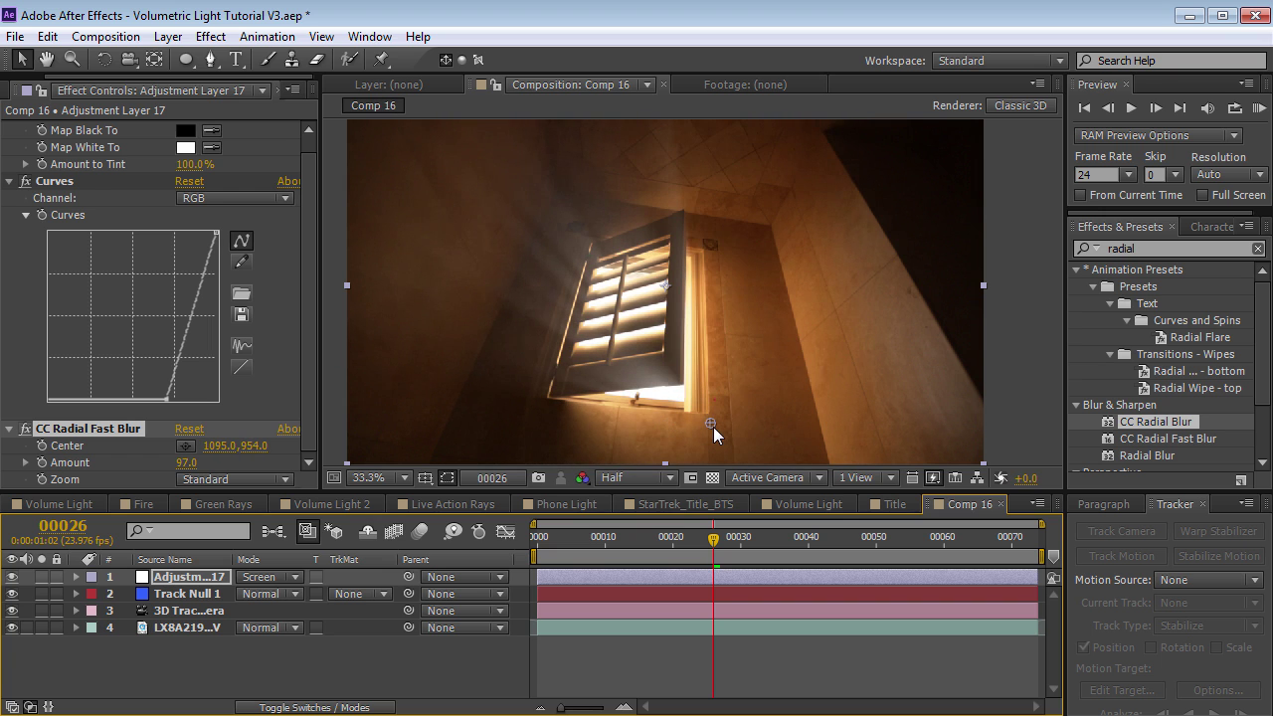
- Rename the adjustment layer "Light Rays"
left_click(191, 580)
key("Return")
type("Light Rays")
key("Return")
- Link the Light Rays blur center to the track null with the expression thisComp.layer("Track Null 1").toComp([0,0,0])
left_click(179, 595)
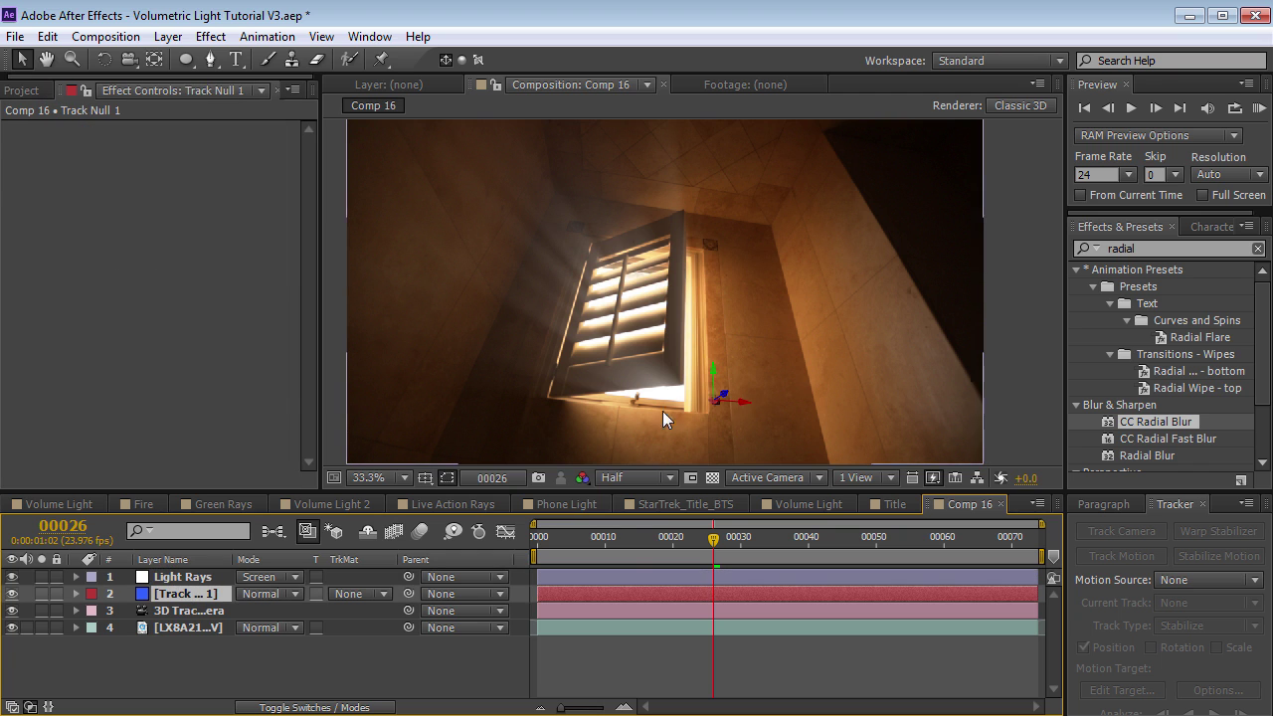
left_click(193, 578)
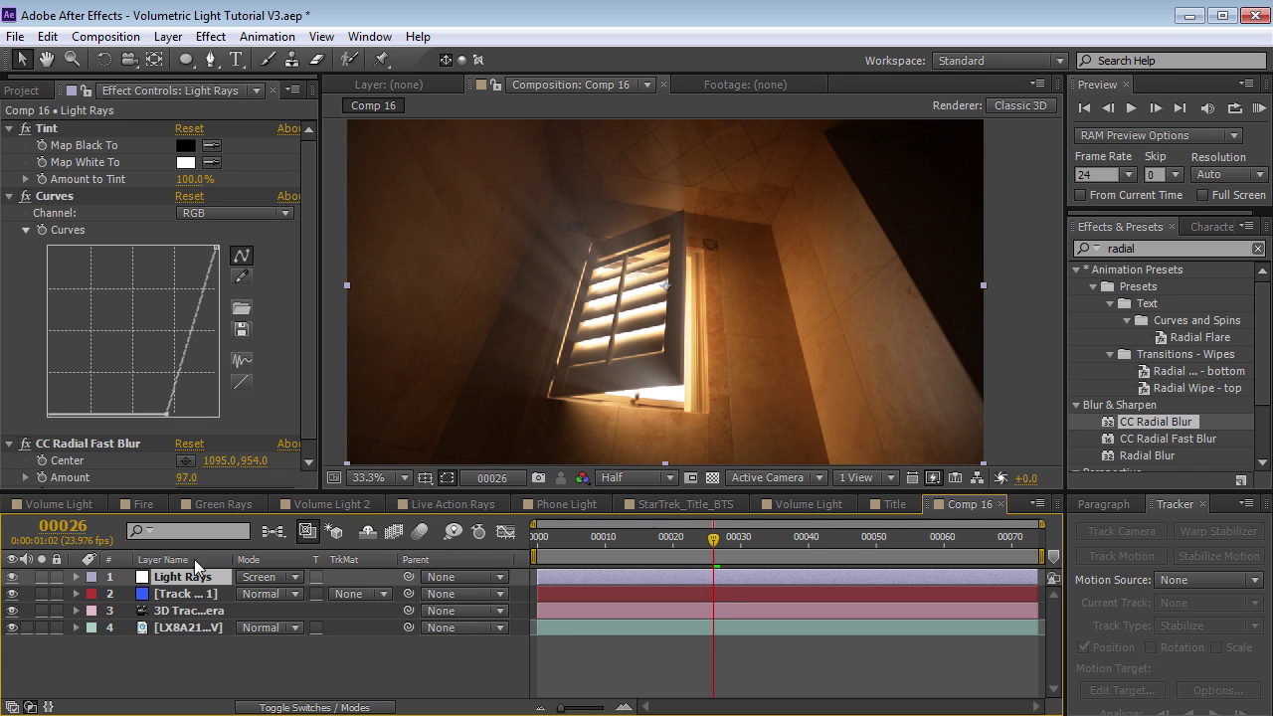
scroll(309, 288, "down", 1)
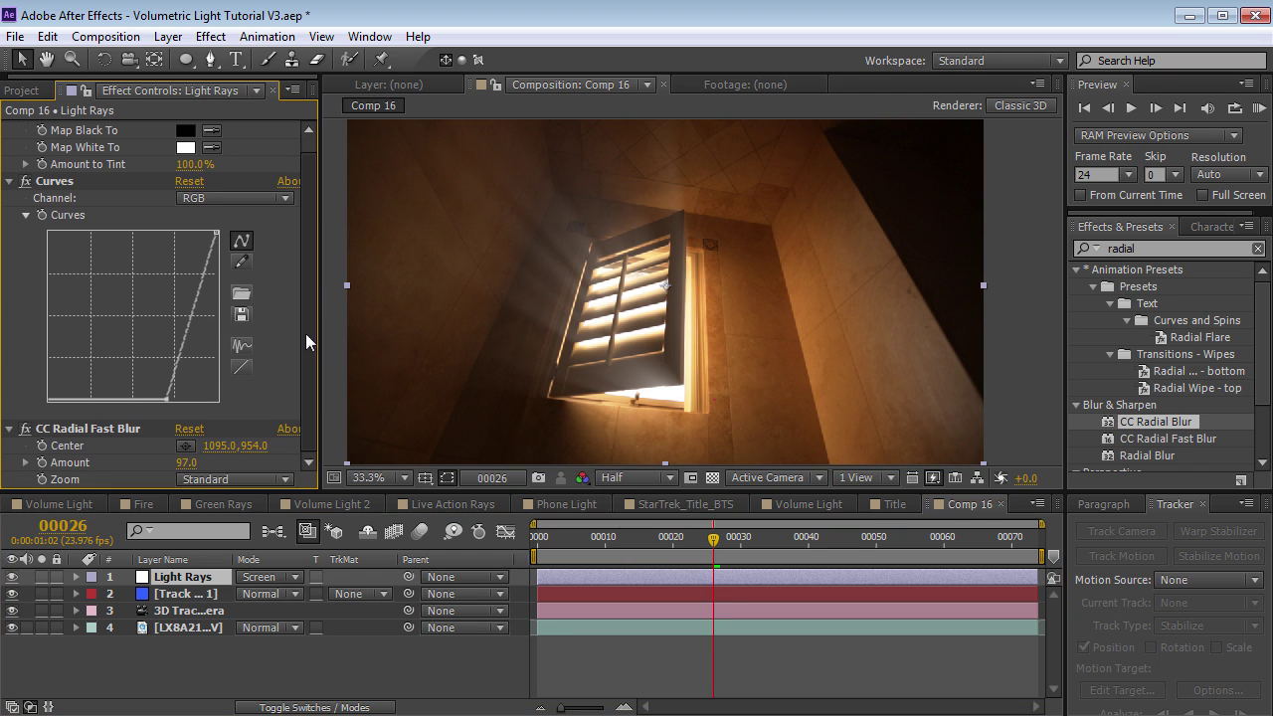
left_click(41, 447, "alt")
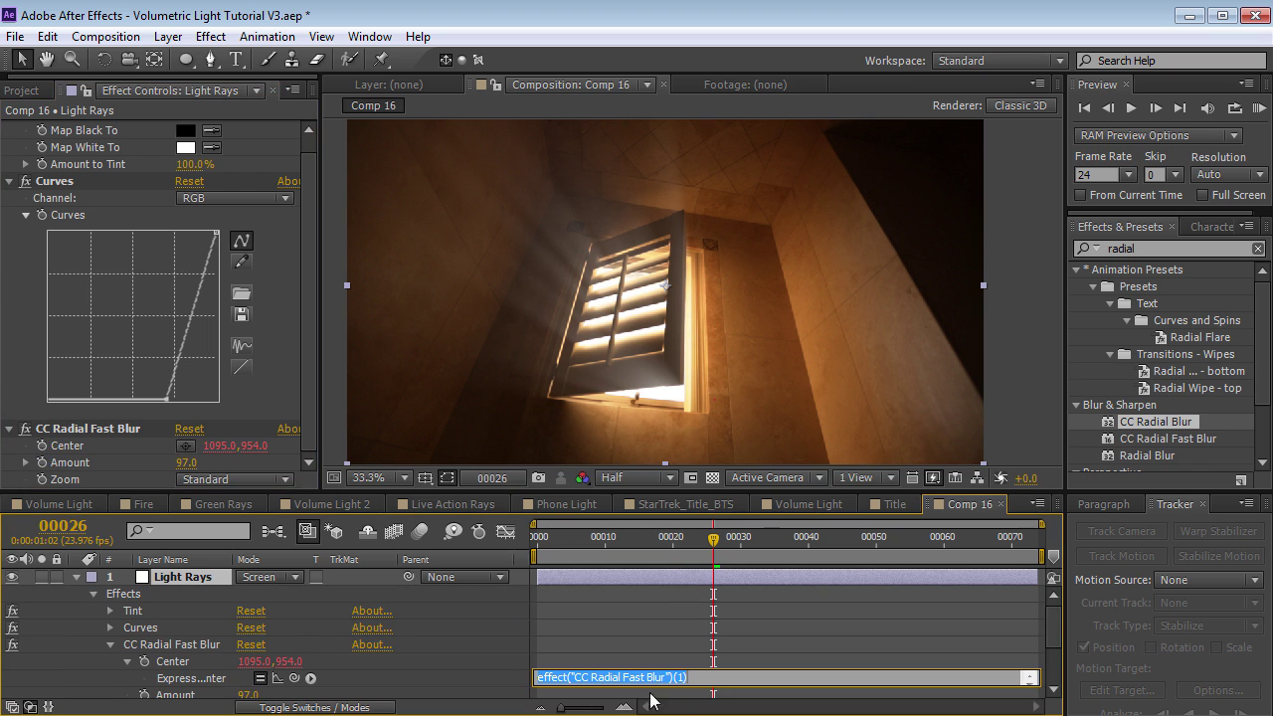
left_click_drag(291, 678, 184, 655)
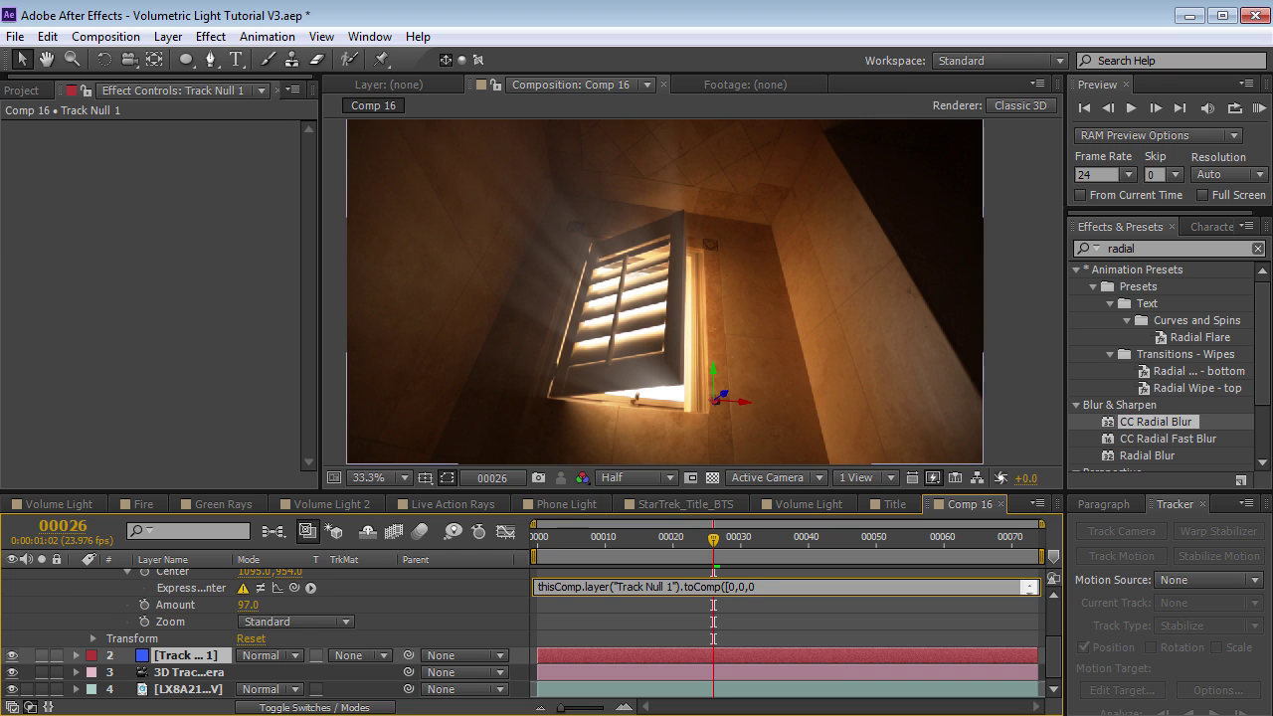
left_click(799, 611)
scroll(654, 637, "down", 2)
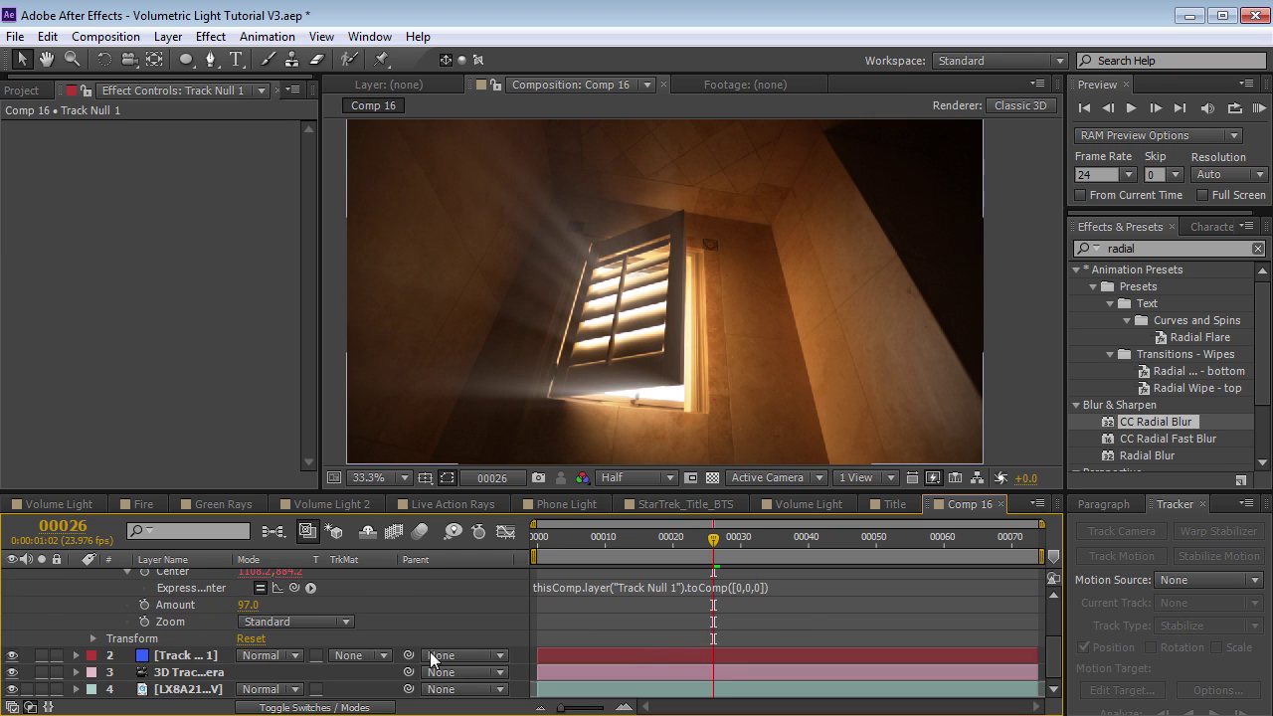
- Scale the track null to 1567%, move it just below the window and preview the rays over the shot
left_click(184, 655)
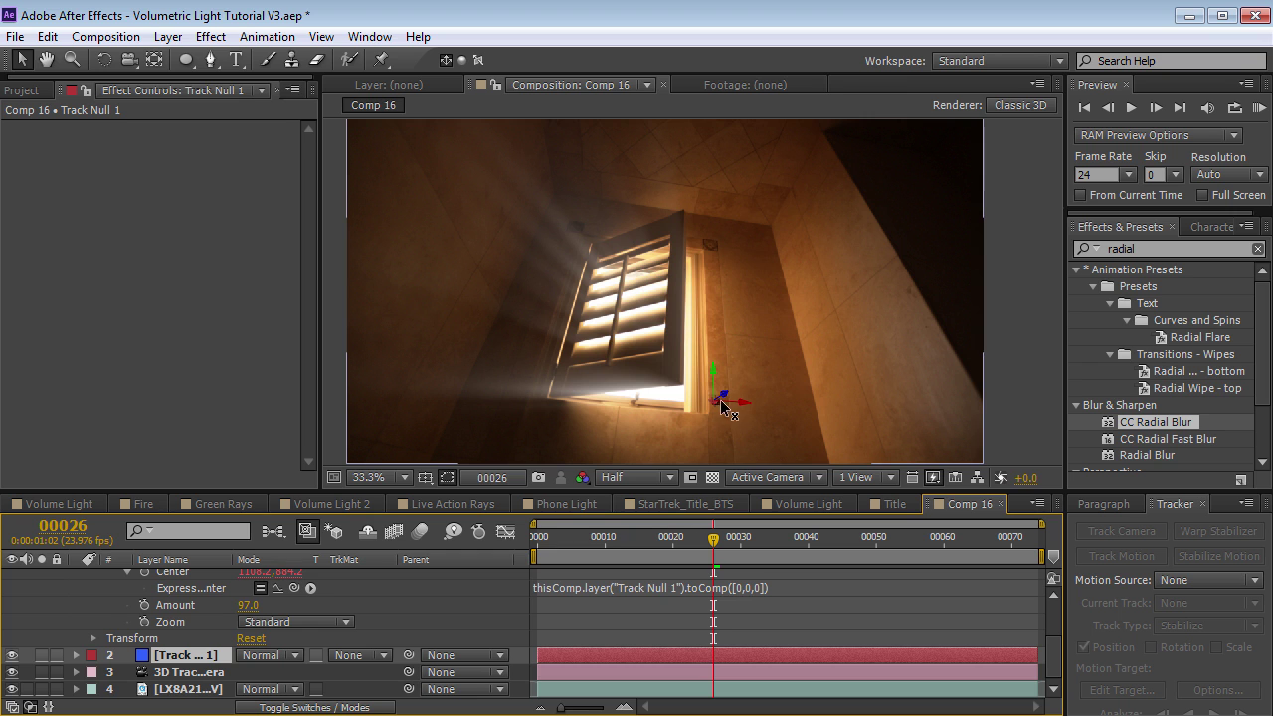
key("s")
left_click_drag(300, 676, 692, 448)
left_click_drag(599, 529, 848, 574)
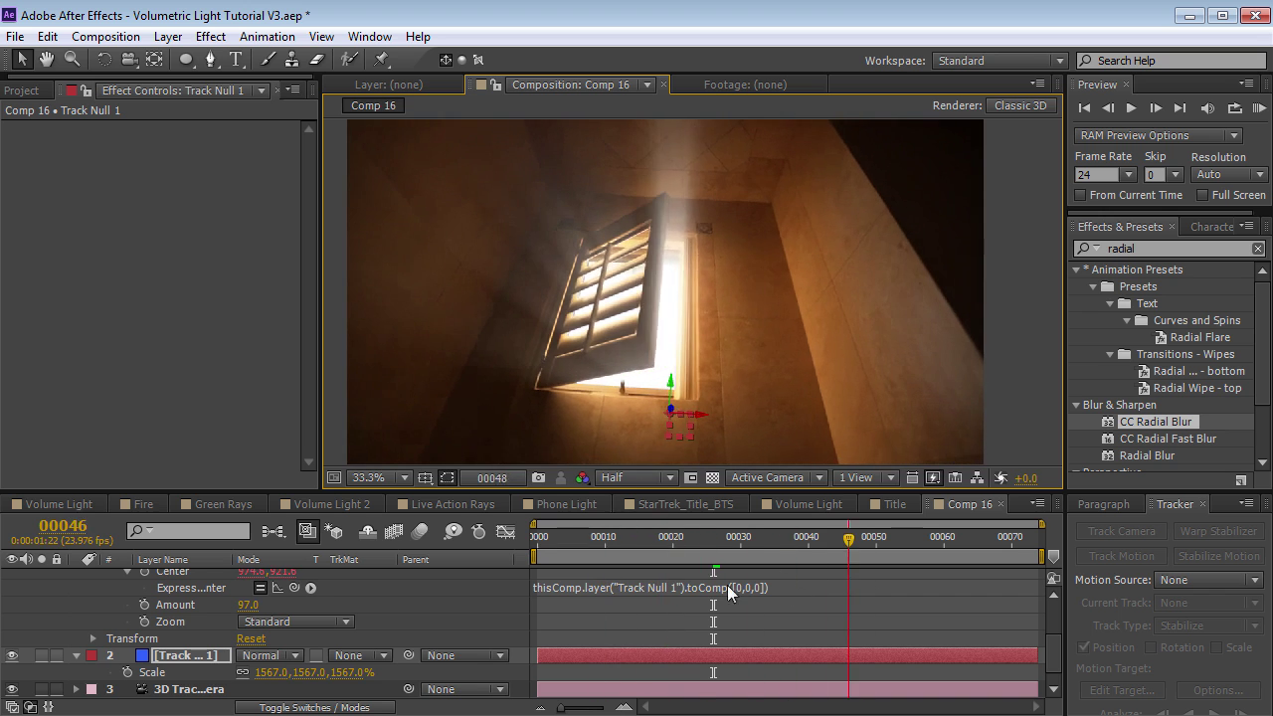
key("KP_0")
- Add a second Curves effect after CC Radial Fast Blur on Light Rays and raise its RGB curve to brighten the rays
scroll(162, 613, "up", 1)
scroll(162, 613, "up", 1)
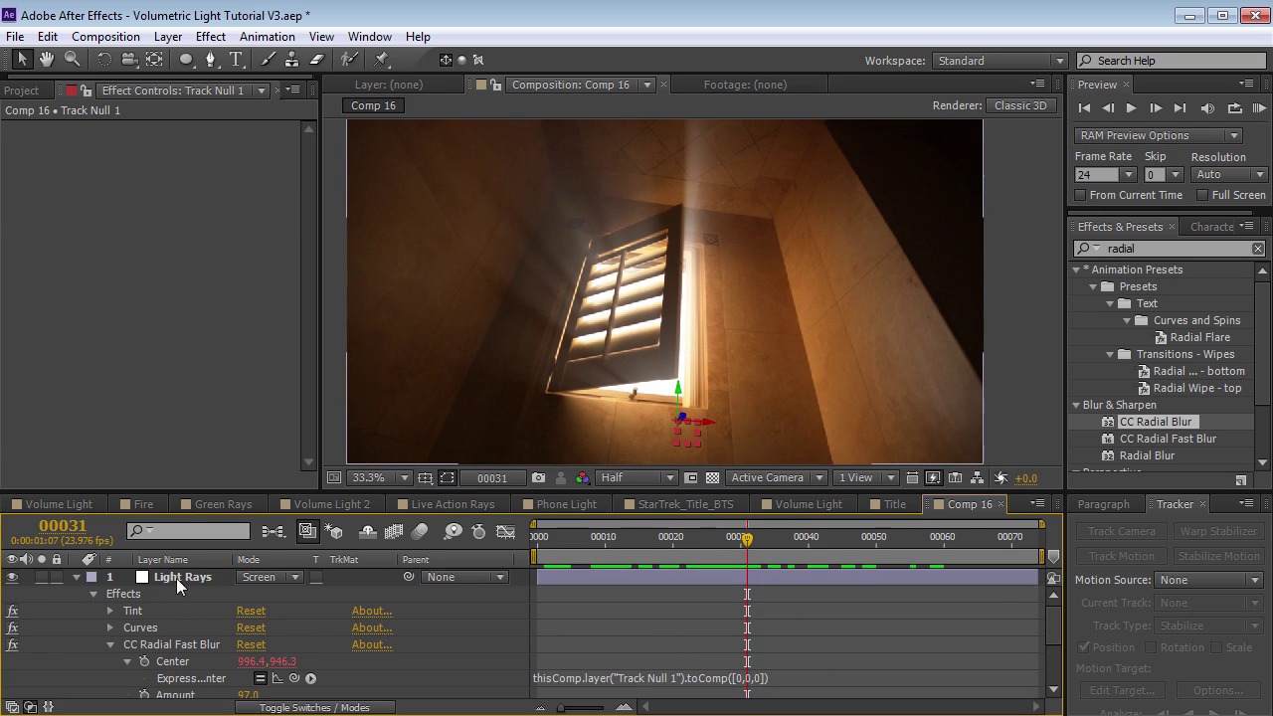
left_click(176, 578)
left_click(10, 197)
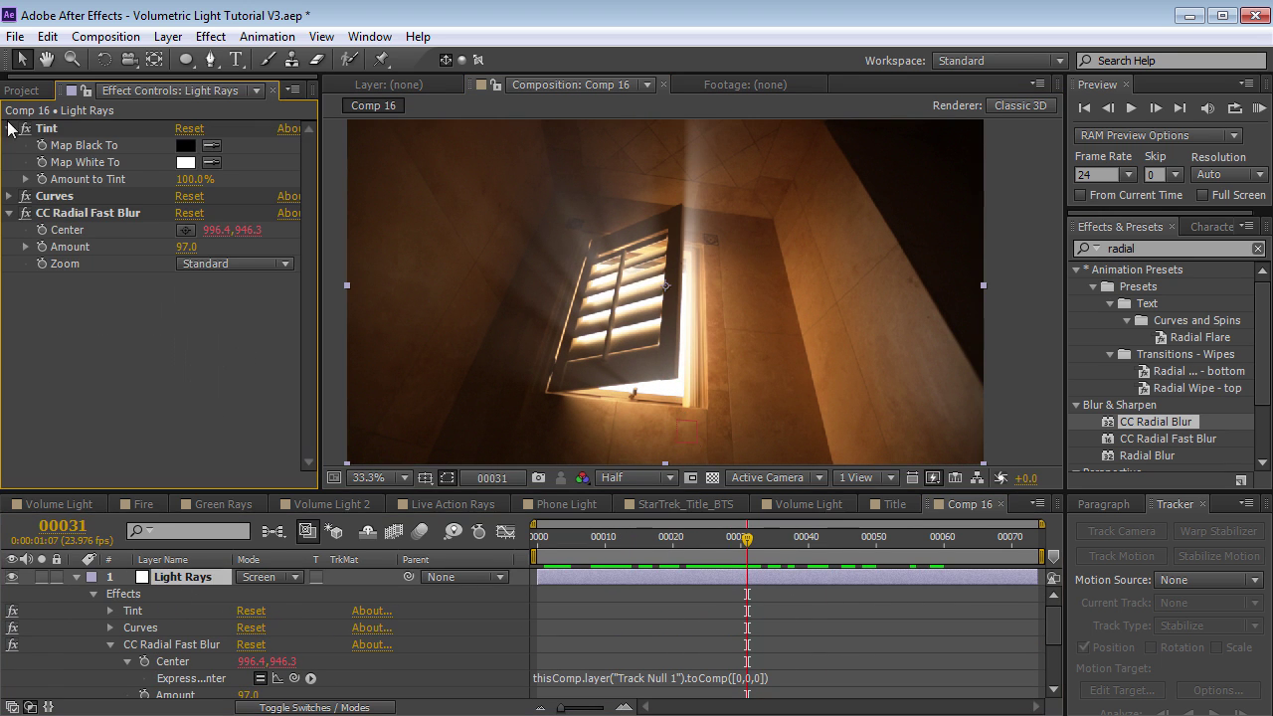
left_click(71, 212)
left_click(209, 36)
mouse_move(294, 220)
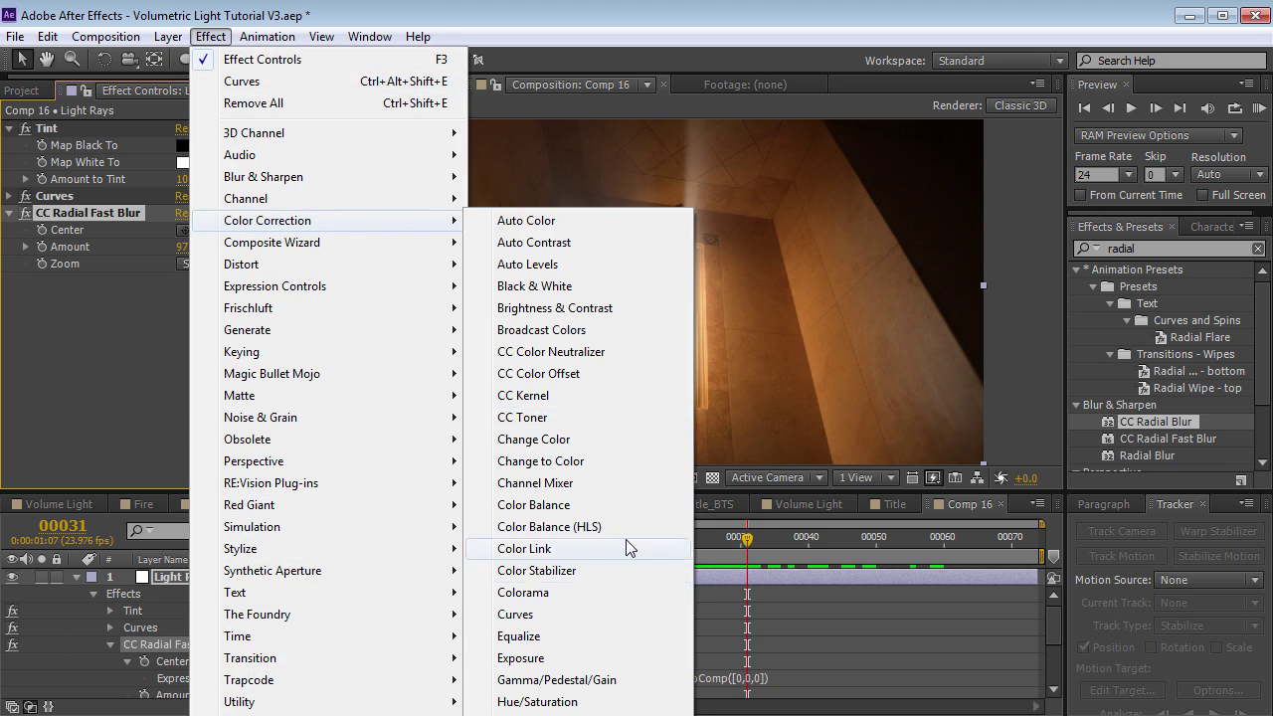
left_click(514, 613)
left_click(91, 423)
left_click_drag(127, 389, 122, 366)
left_click_drag(84, 421, 79, 408)
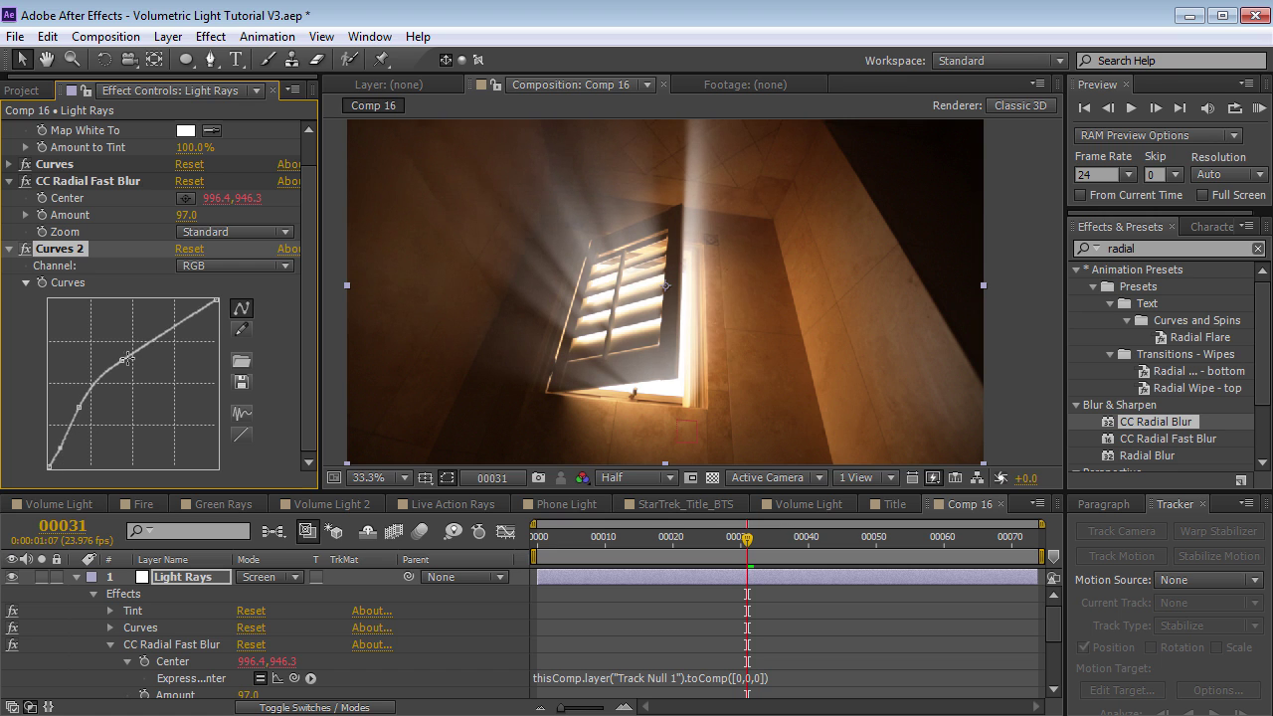
- Warm the rays in Curves 2 by raising the Red curve and lowering the Blue curve
left_click(199, 267)
left_click(217, 309)
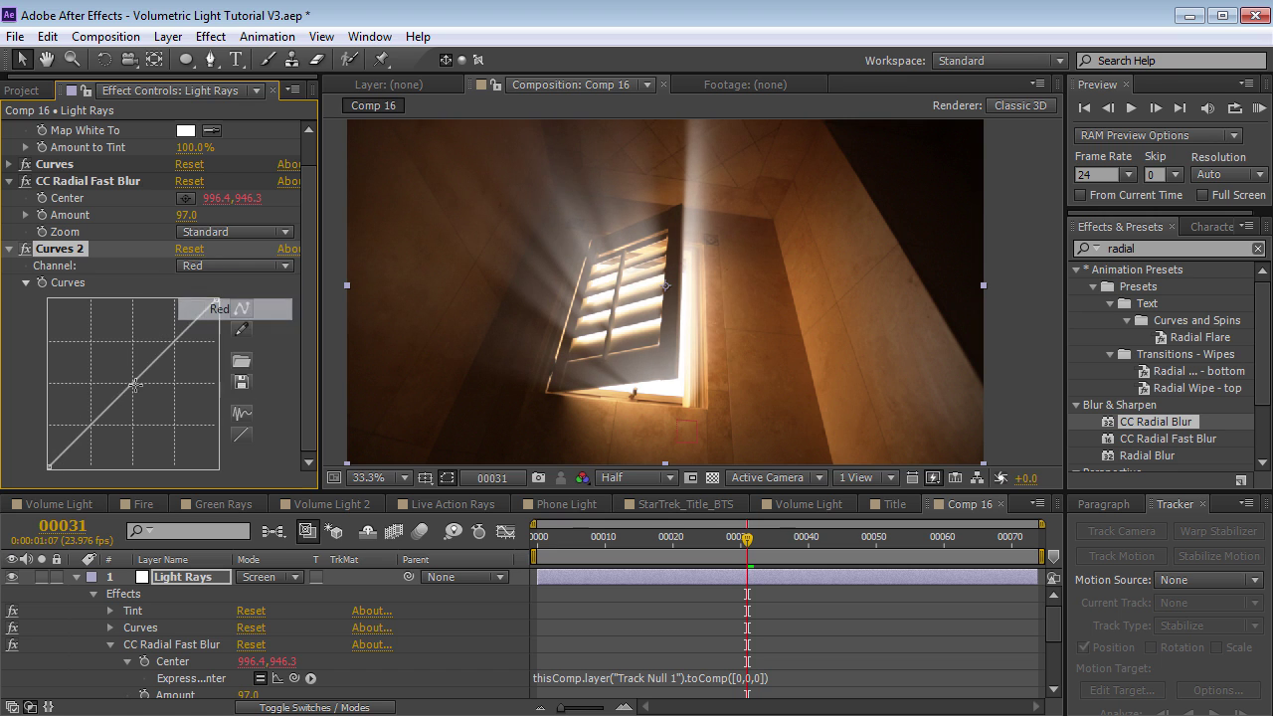
left_click(199, 265)
left_click(223, 310)
mouse_move(123, 399)
left_mouse_down()
mouse_move(104, 384)
mouse_move(136, 406)
left_mouse_up()
left_click(189, 267)
left_click(212, 363)
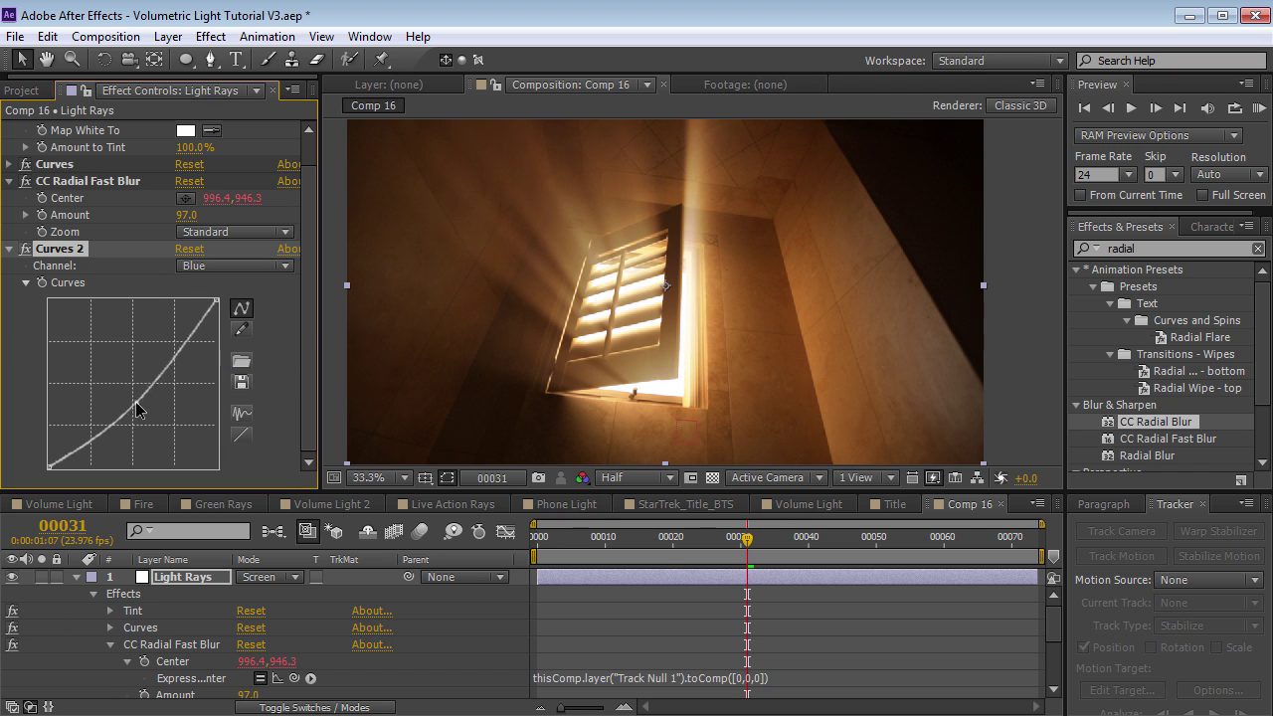
- Steepen the RGB curve of Curves 2 to intensify the rays and check the shot up to frame 49
left_click(206, 268)
left_click(204, 281)
left_click_drag(117, 355, 105, 333)
mouse_move(78, 407)
left_mouse_down()
mouse_move(71, 392)
mouse_move(75, 406)
left_mouse_up()
left_click_drag(63, 449, 57, 454)
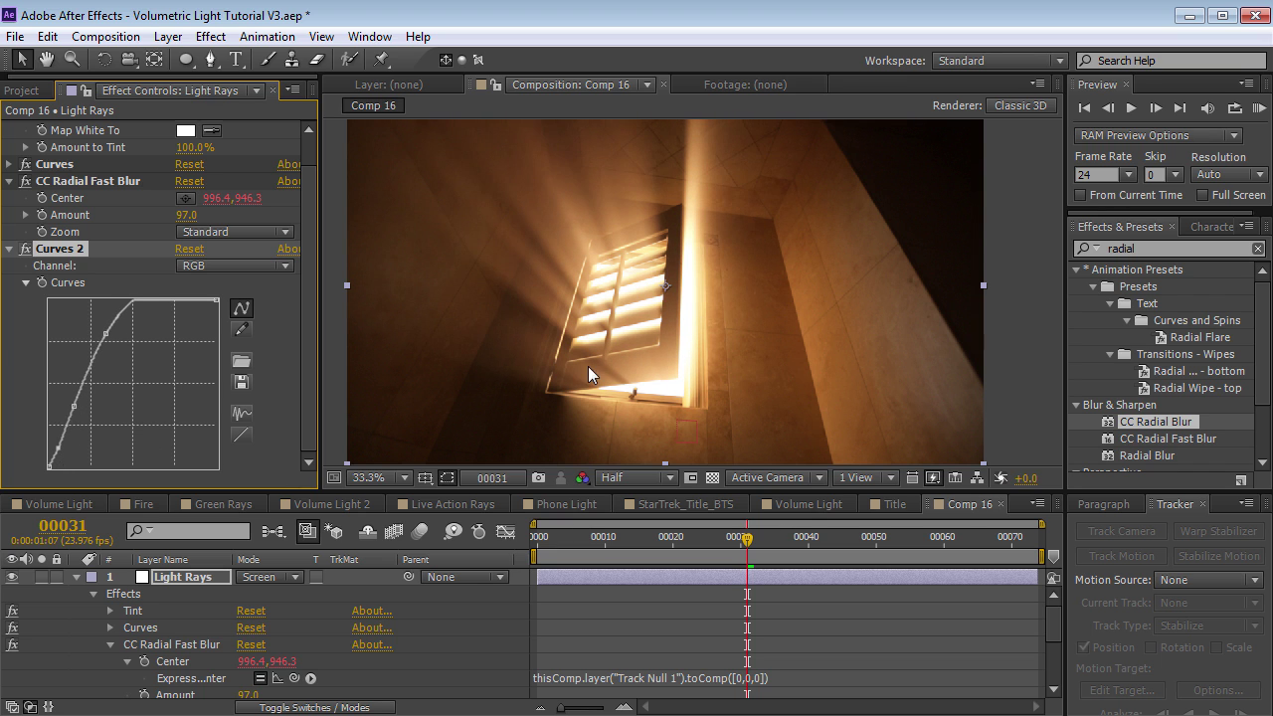
left_click_drag(546, 542, 872, 572)
- Collapse the Light Rays layer, try the track null above the window and check the rays back to frame 23
left_click(78, 587)
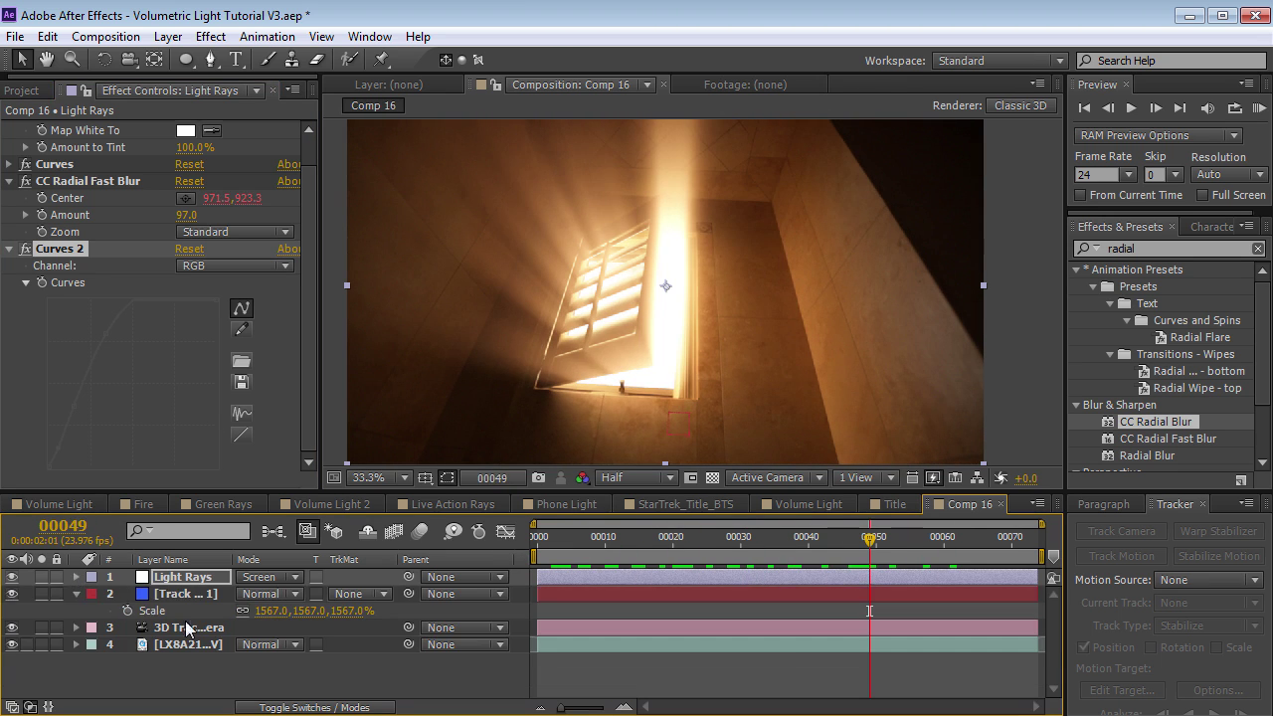
left_click(179, 595)
left_click_drag(676, 427, 723, 212)
left_click_drag(865, 540, 693, 571)
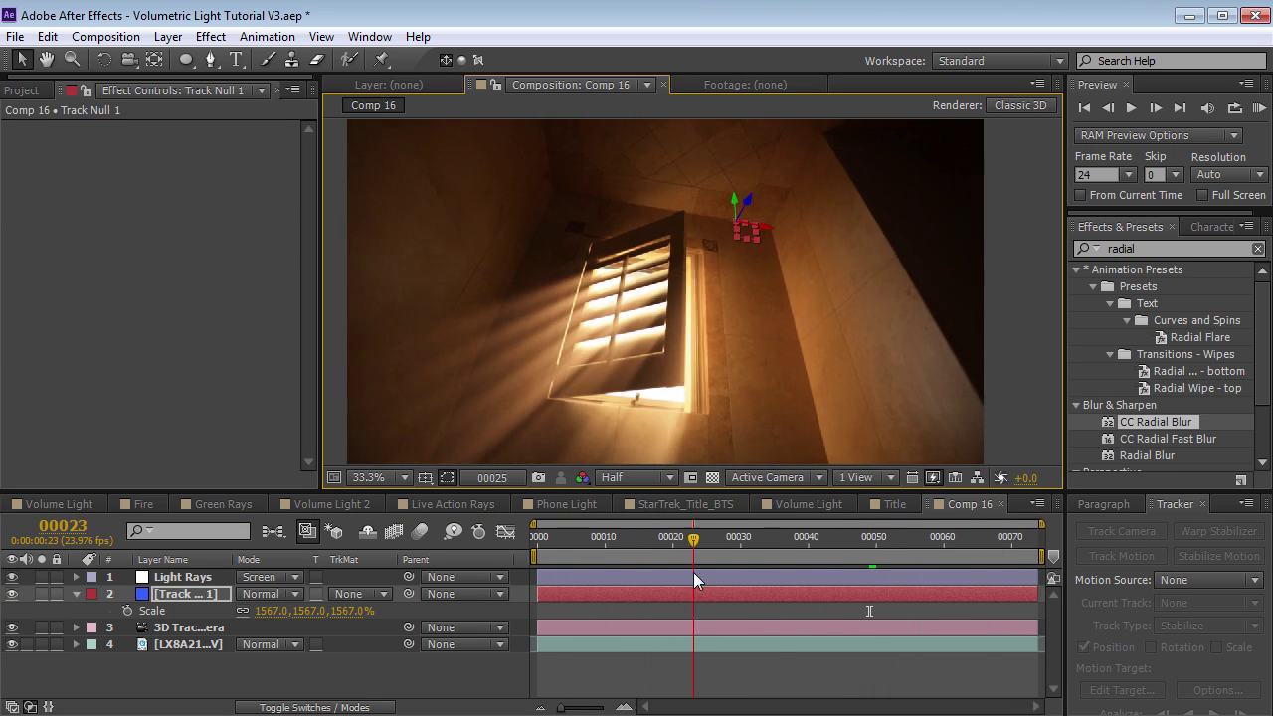
- Reposition the track null behind the window opening, scale it to 7471% and check the rays across the shot
left_click_drag(746, 215, 710, 398)
left_click_drag(686, 384, 626, 368)
left_click_drag(552, 537, 1041, 576)
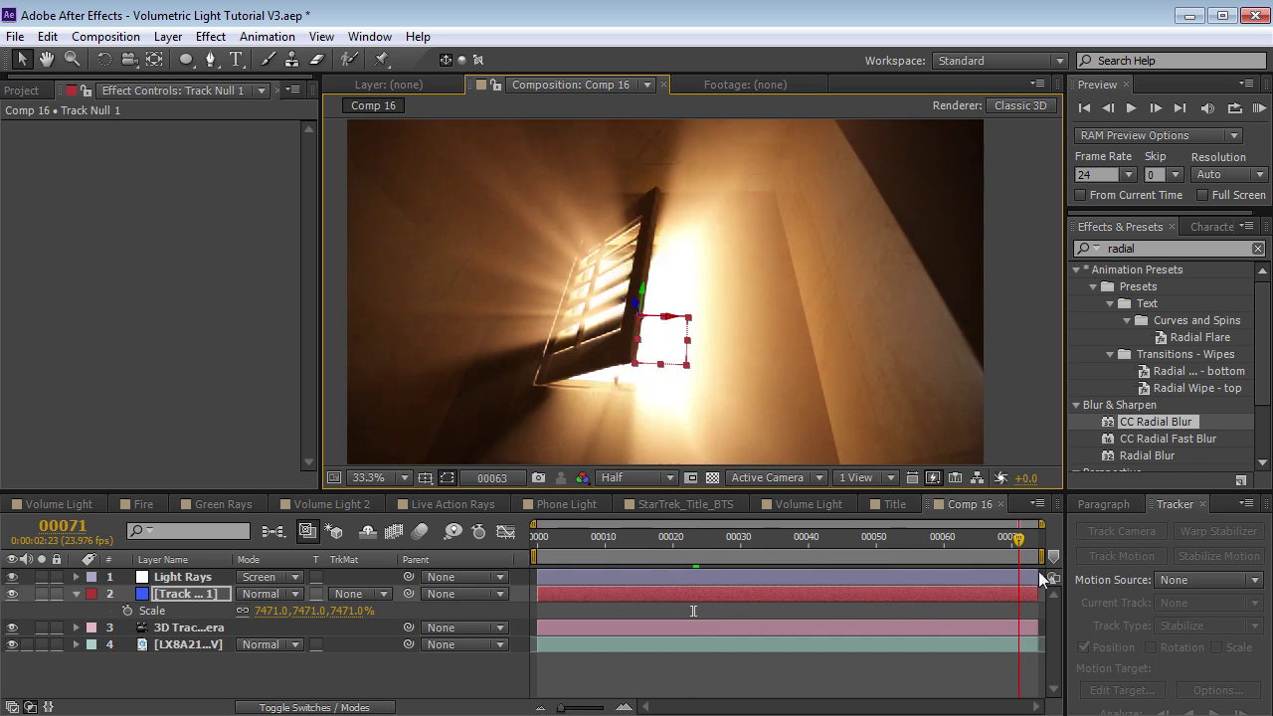
left_click_drag(947, 534, 737, 577)
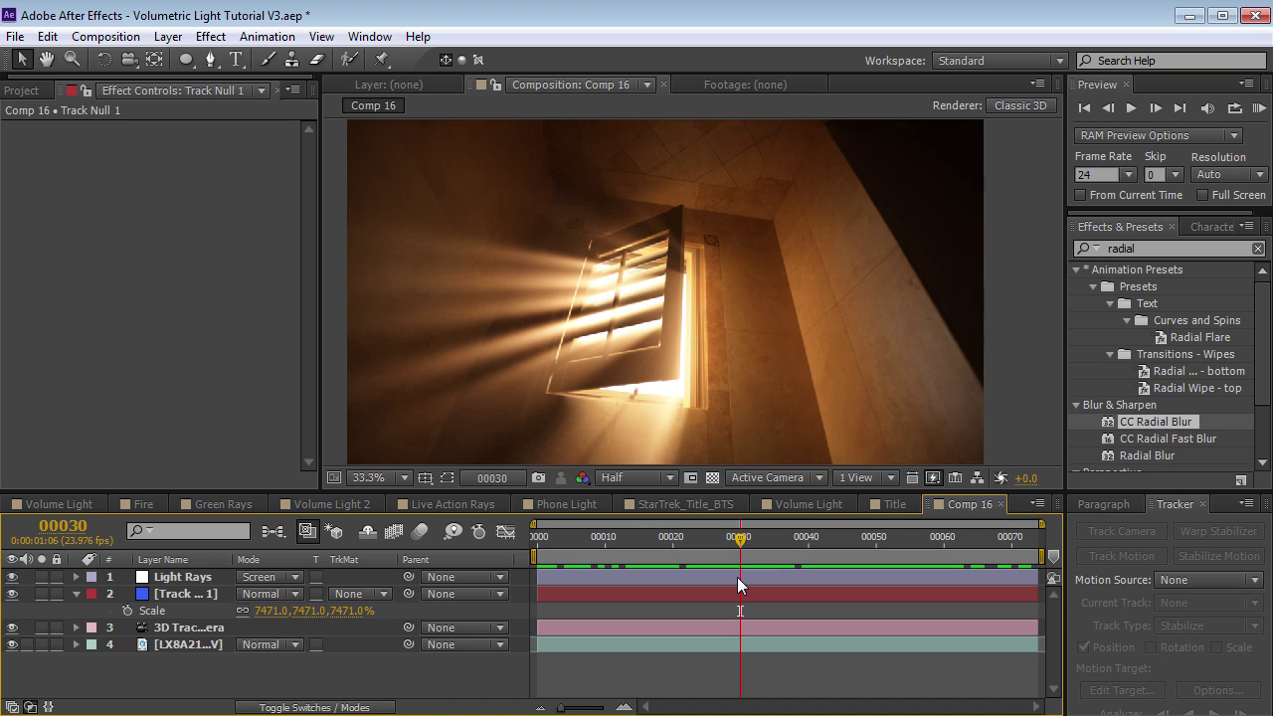